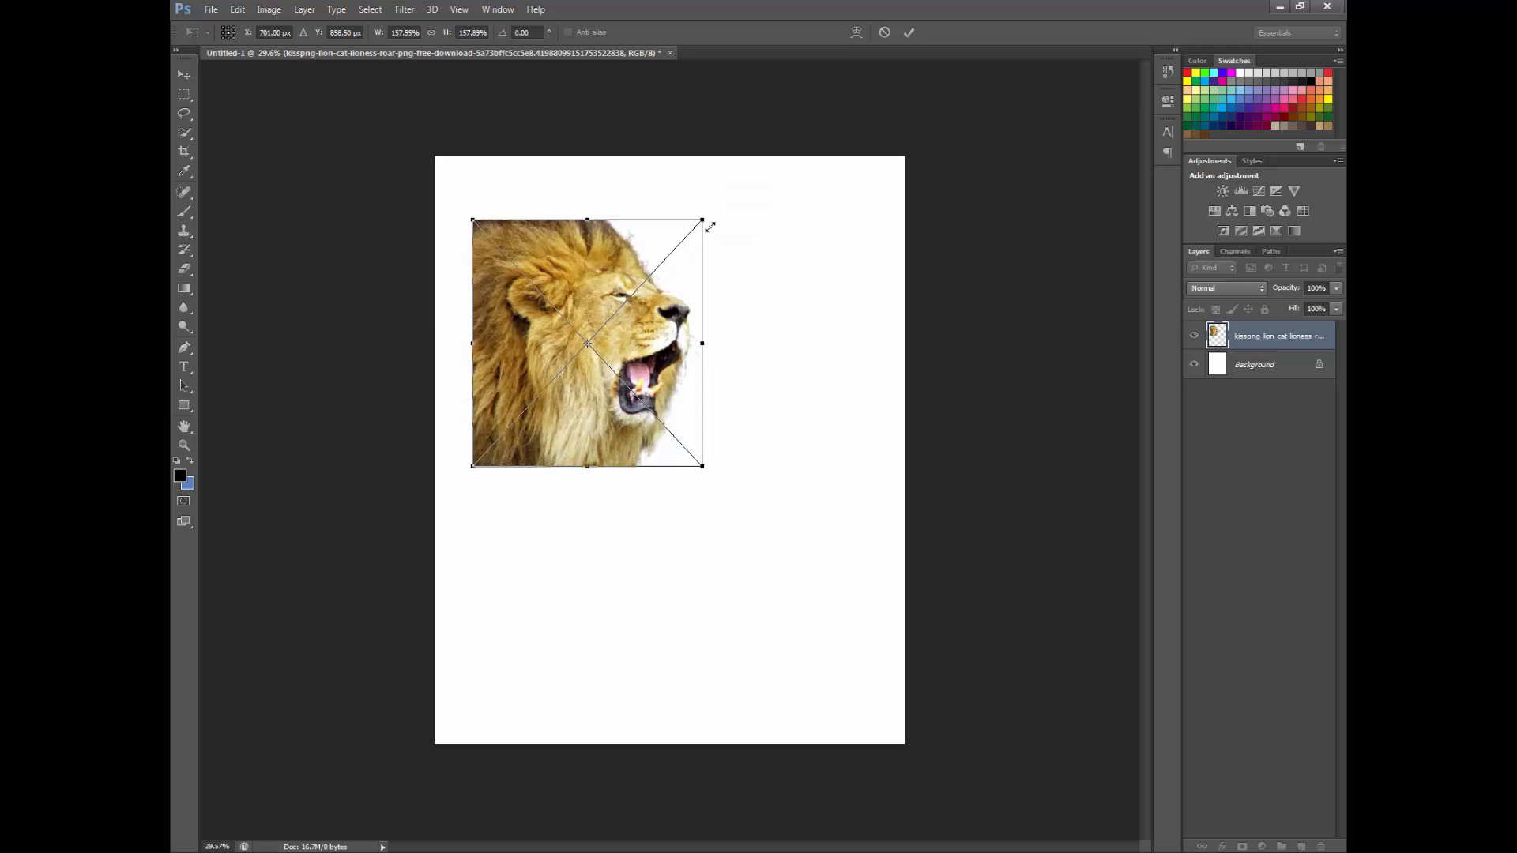
Step: Scale the lion image down slightly, commit the transform, and position it in the upper left part of the page
left_click_drag(684, 246, 677, 243)
key("Return")
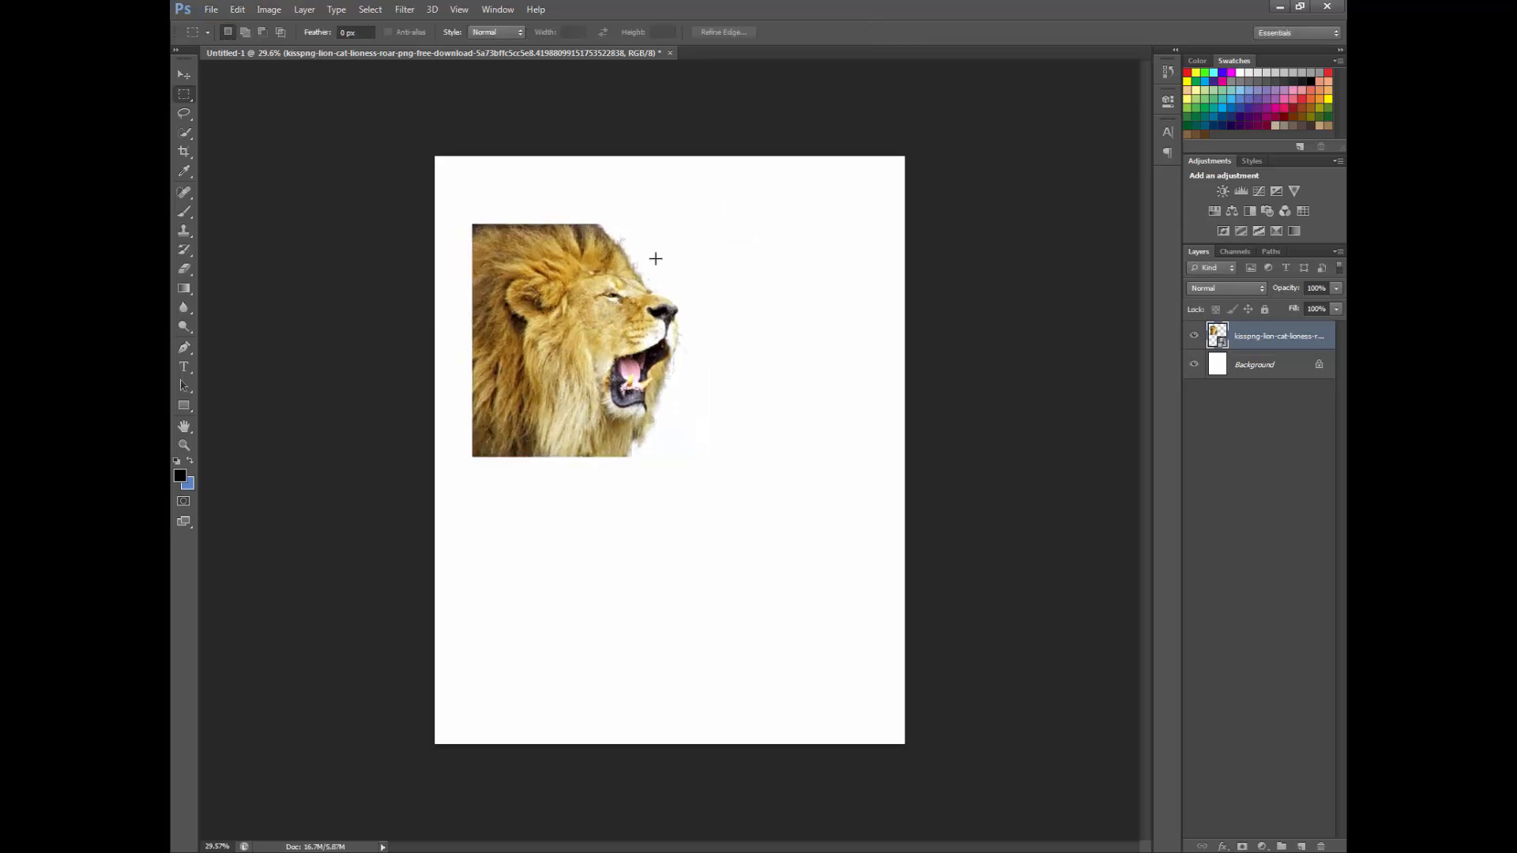
scroll(656, 258, "up", 2)
left_click(185, 76)
left_click_drag(481, 218, 492, 216)
scroll(521, 231, "down", 2)
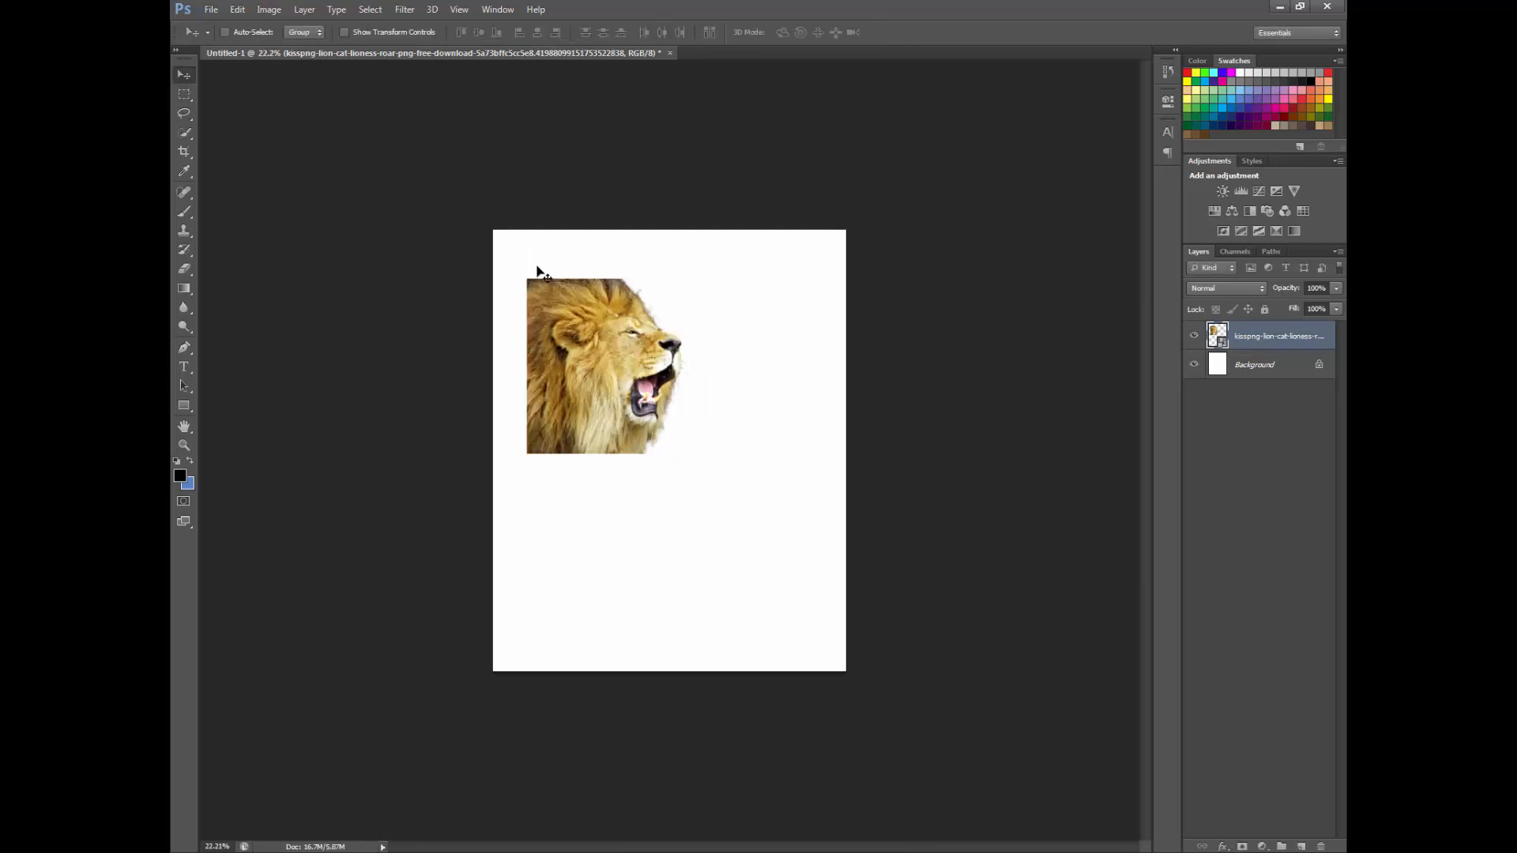
left_click_drag(539, 267, 543, 268)
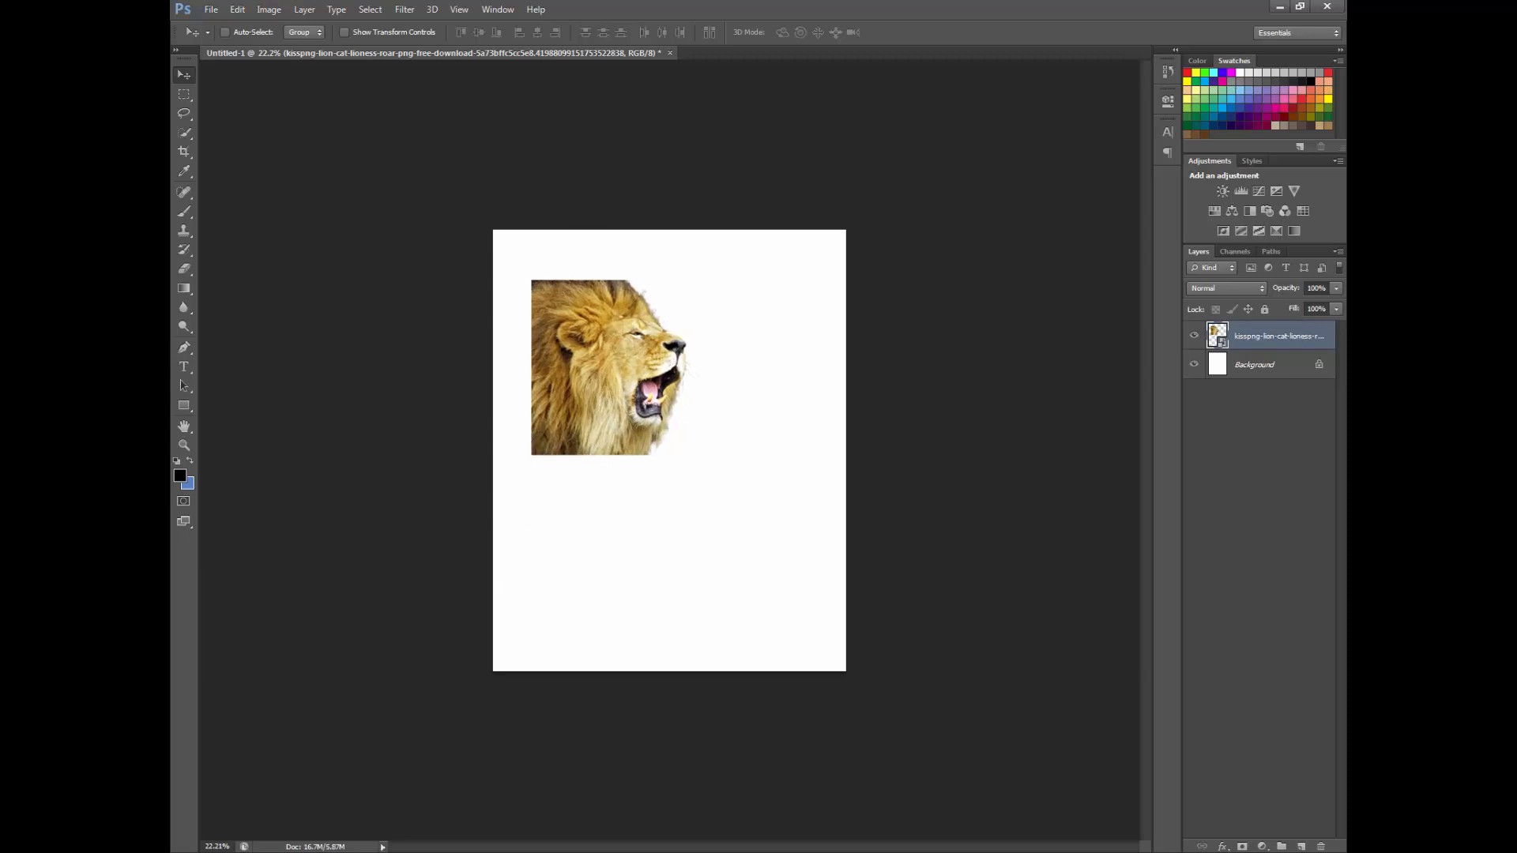
Step: Browse the Downloads folder for the dark atmosphere-cloudiness-clouds image
key("alt+Tab")
left_click(856, 624)
left_click(689, 624)
left_click(855, 510)
scroll(856, 379, "up", 1)
left_click(853, 348)
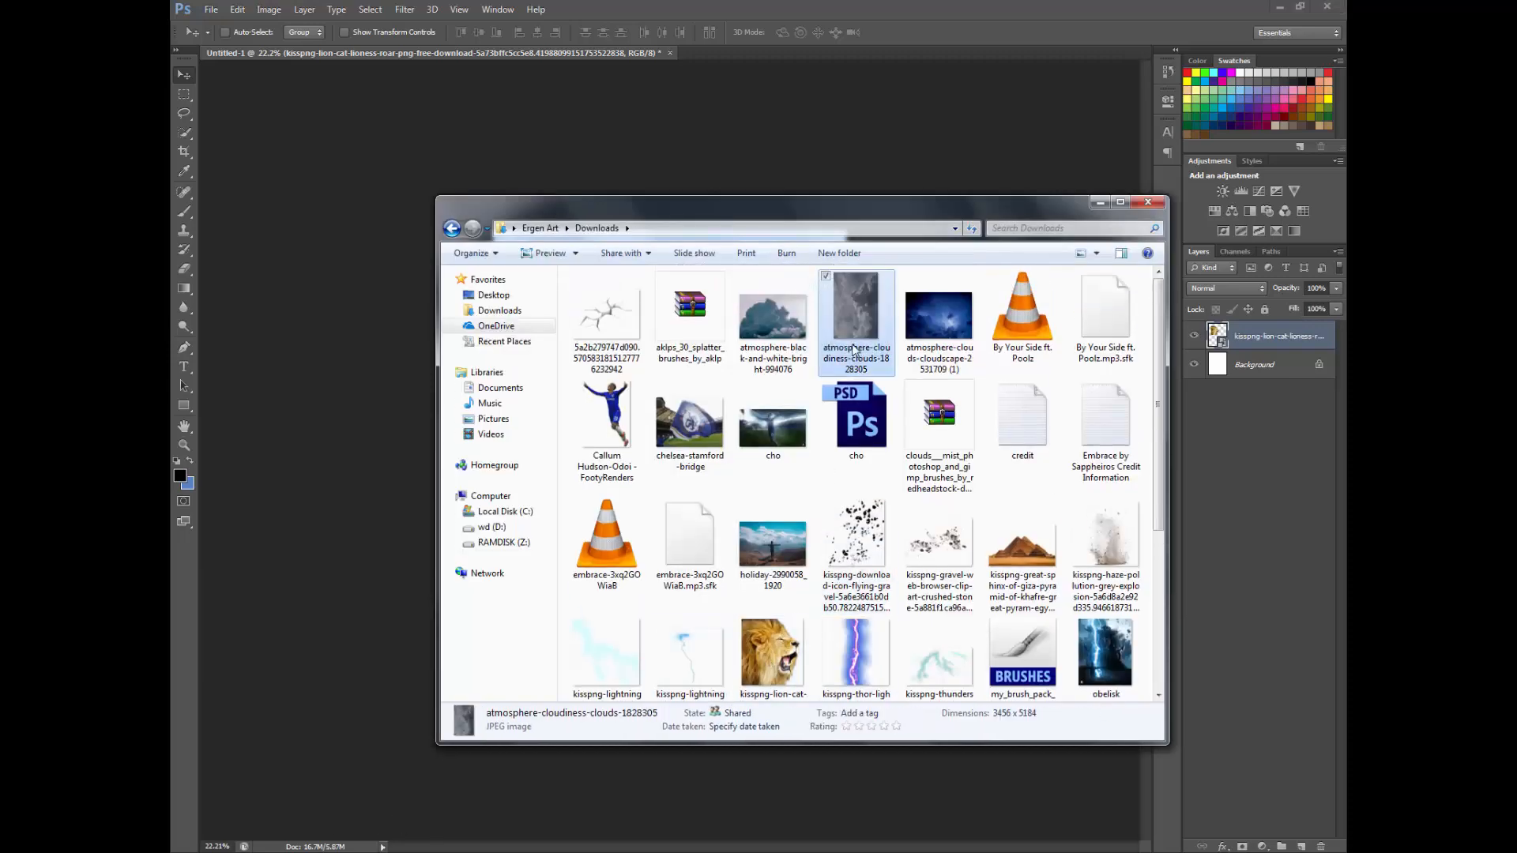
left_click(895, 7)
Step: Create an empty layer between the Background and the lion, ready for painting with the Brush tool
left_click(1230, 360)
left_click(1301, 846)
left_click(185, 212)
Step: Try the 588 px cloud brush with a stroke at the lion's upper left edge
right_click(576, 332)
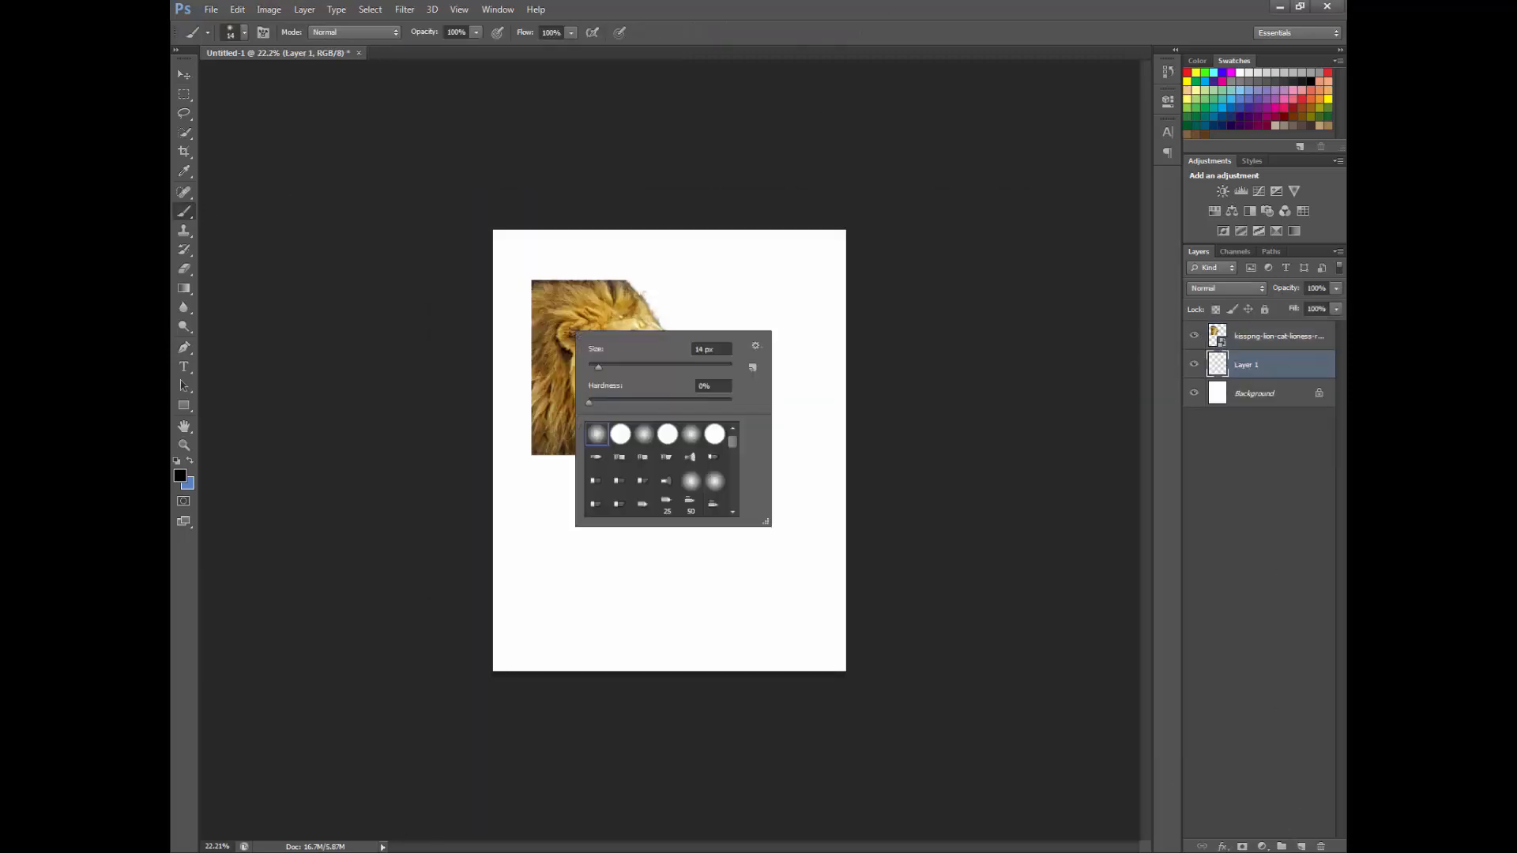
left_click_drag(732, 439, 732, 482)
left_click(666, 484)
scroll(662, 458, "up", 2)
left_click(666, 482)
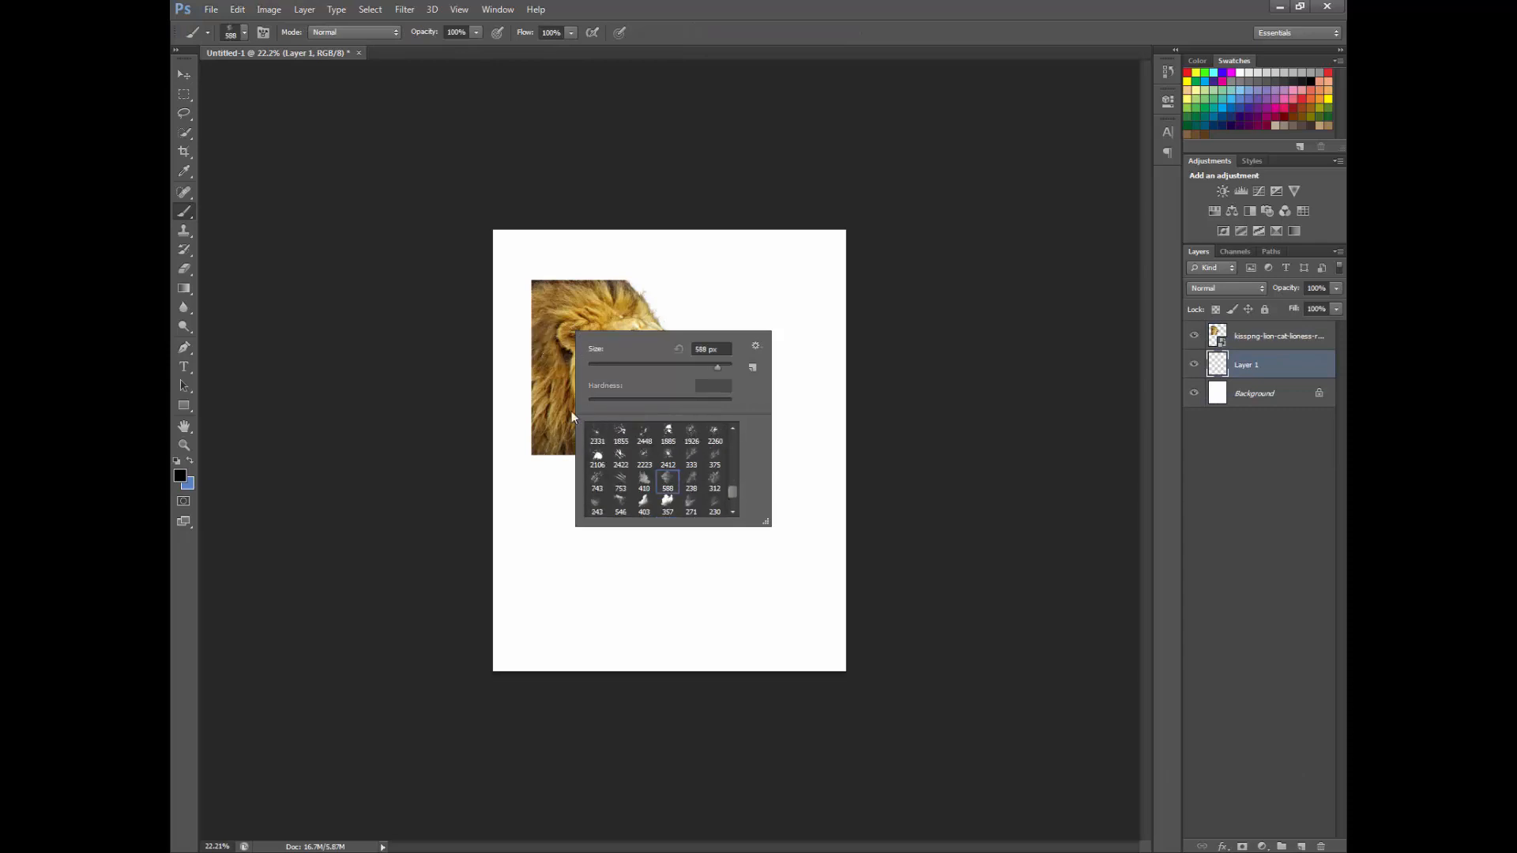
left_click_drag(541, 286, 531, 301)
scroll(507, 278, "up", 4)
key("ctrl+z")
Step: Try two other cloud brushes with strokes across the lion's top edge
right_click(550, 264)
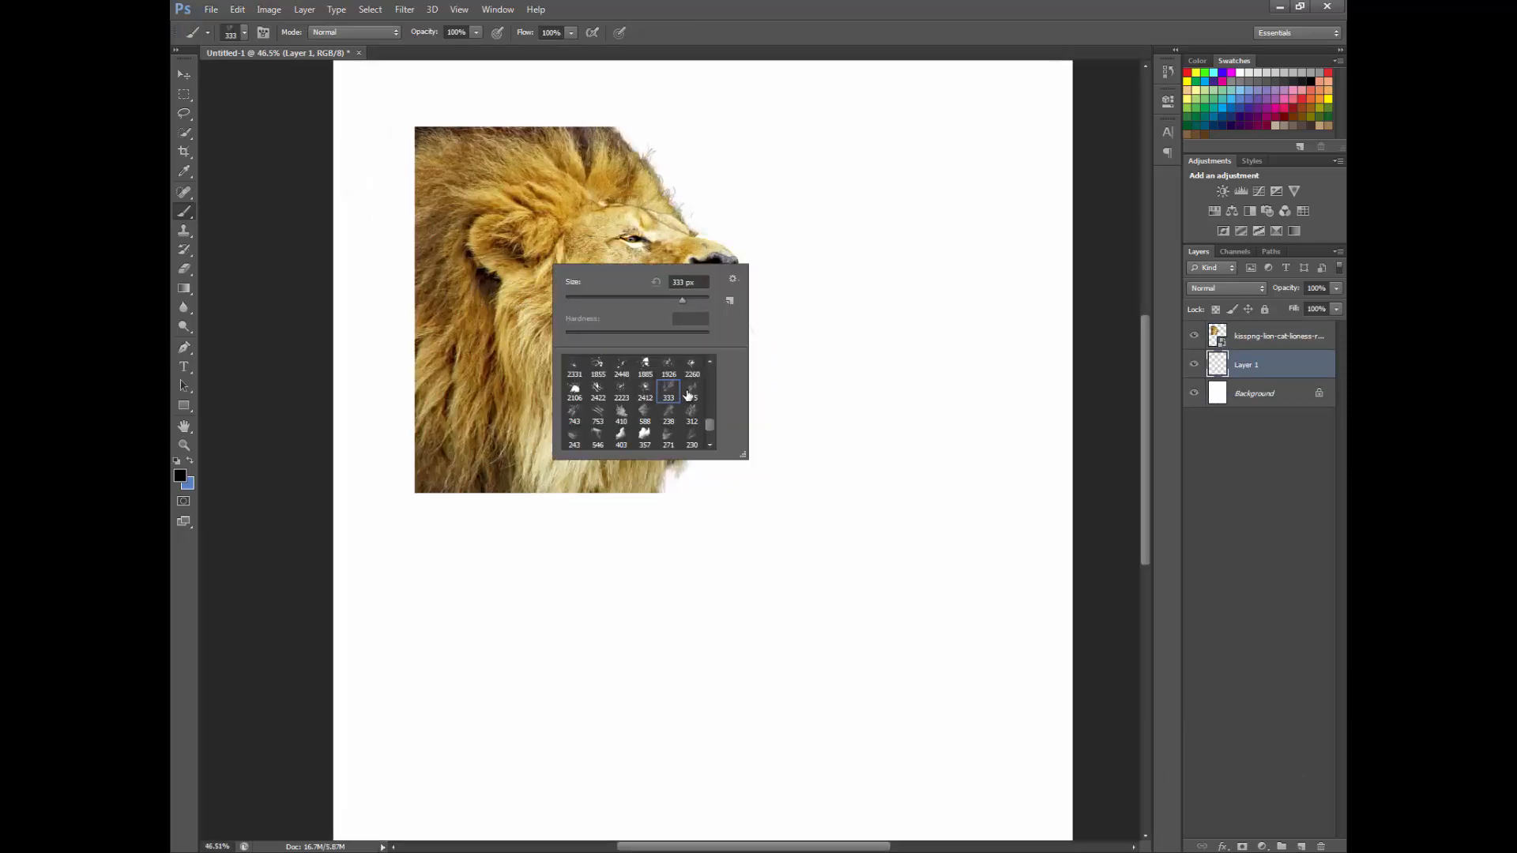
left_click(687, 392)
left_click_drag(407, 135, 559, 146)
scroll(547, 154, "down", 4)
key("ctrl+z")
right_click(581, 309)
left_click(673, 453)
mouse_move(519, 250)
left_mouse_down()
mouse_move(514, 305)
mouse_move(488, 250)
mouse_move(617, 244)
left_mouse_up()
key("ctrl+z")
Step: Test further cloud brushes above the mane, including the 129 px one
scroll(553, 292, "up", 1)
right_click(579, 302)
scroll(661, 434, "up", 10)
left_click(689, 445)
key("ctrl+z")
right_click(648, 269)
left_click(783, 427)
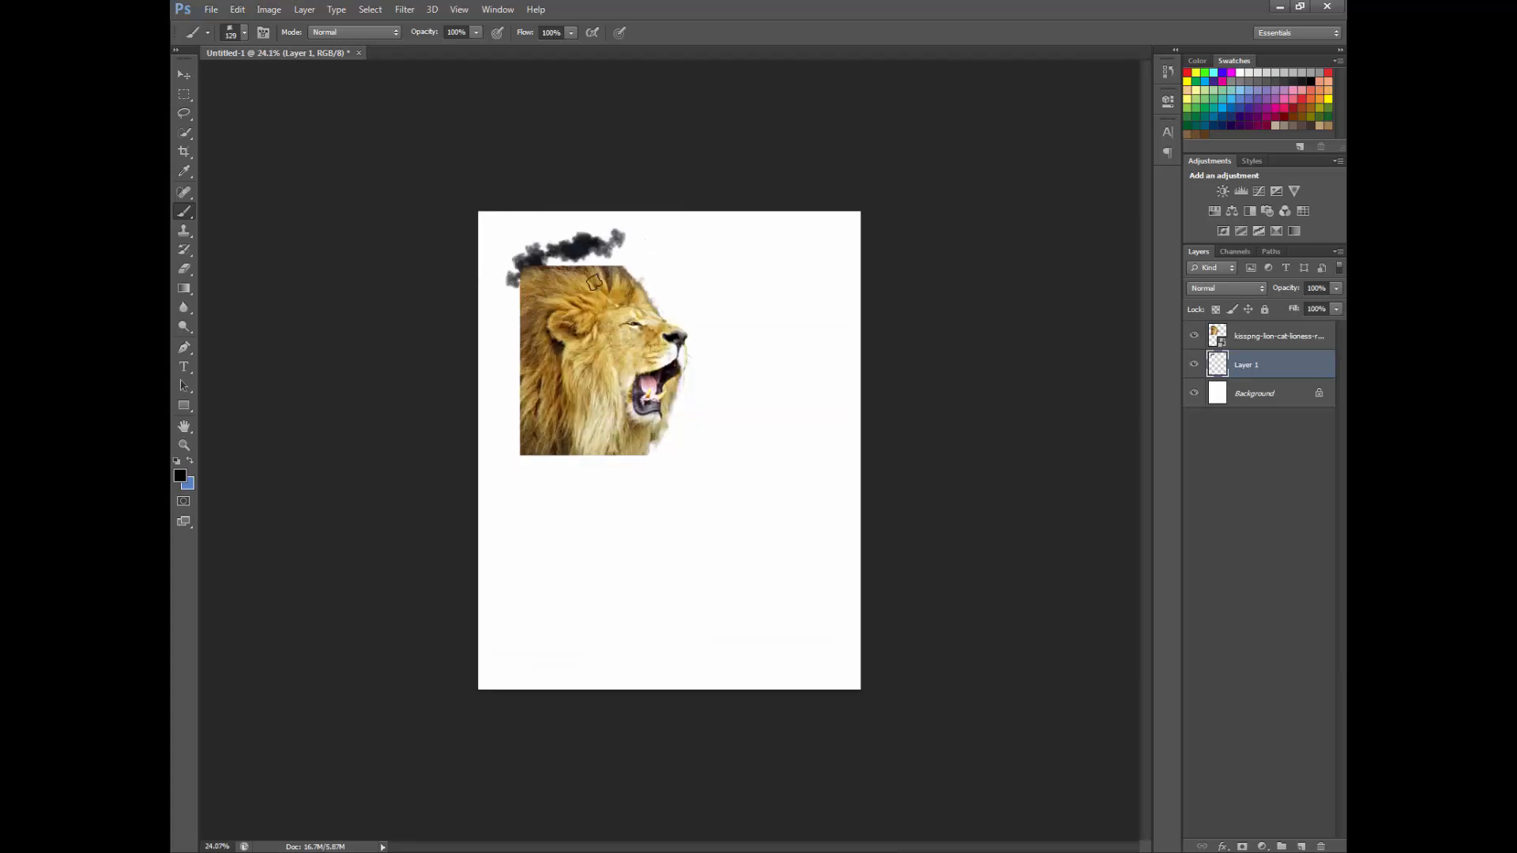
key("ctrl+z")
Step: Paint black clouds behind the lion over the page's left side and above the mane with the 500 px cloud brush
right_click(619, 278)
left_click(729, 434)
mouse_move(521, 292)
left_mouse_down()
mouse_move(569, 253)
mouse_move(498, 332)
mouse_move(491, 630)
mouse_move(494, 442)
mouse_move(498, 628)
mouse_move(616, 442)
mouse_move(632, 454)
left_mouse_up()
mouse_move(460, 204)
left_mouse_down()
mouse_move(532, 247)
mouse_move(608, 249)
left_mouse_up()
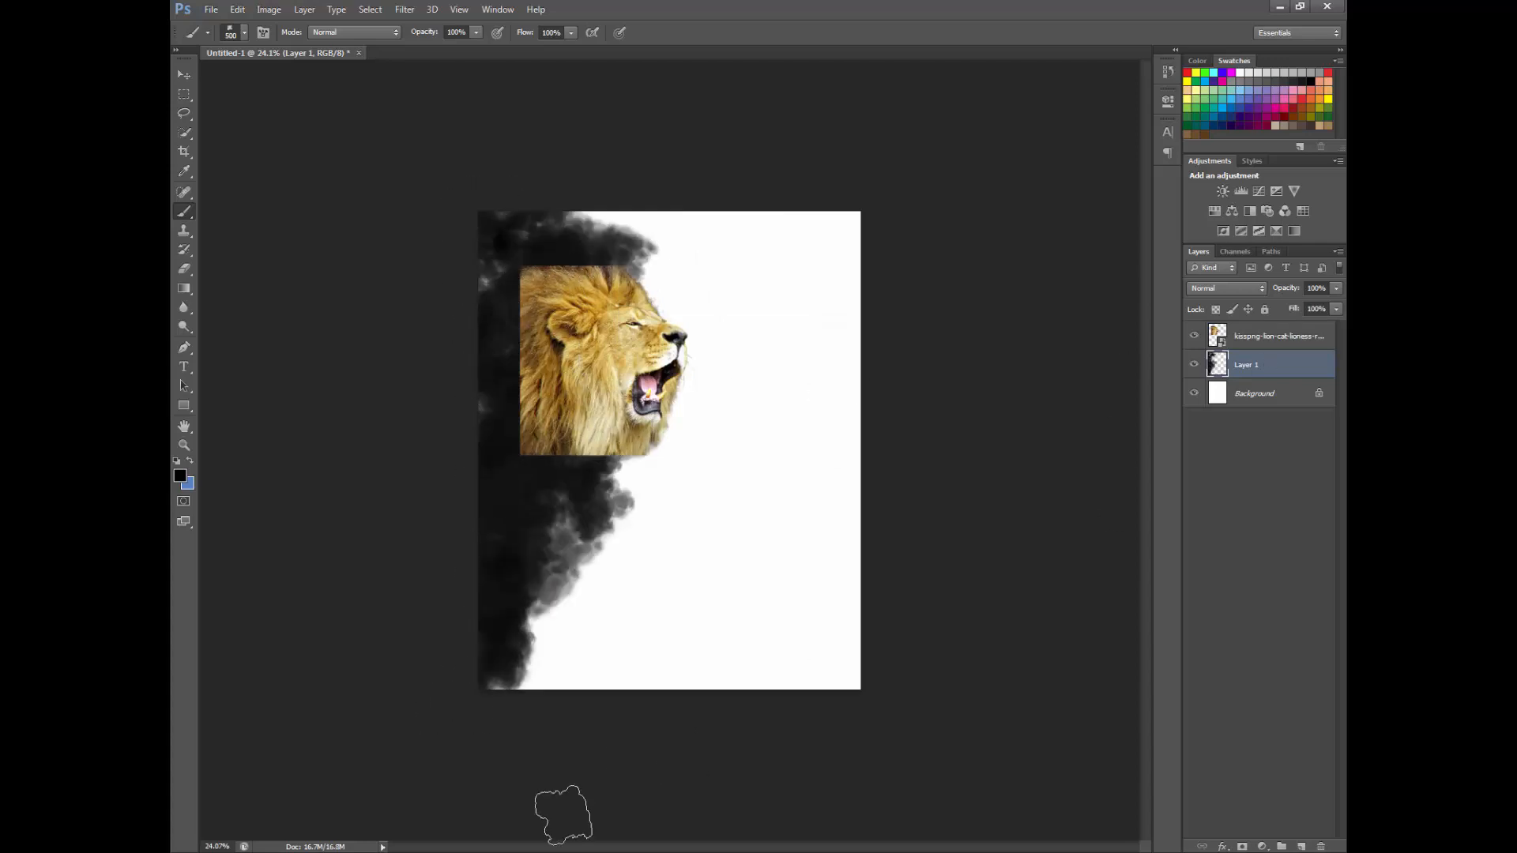
Step: Place the atmosphere-cloudiness-clouds image above Layer 1, flip it horizontally, and align it with the page's left edge
left_click(565, 850)
left_click_drag(856, 324, 380, 431)
right_click(617, 425)
left_click(691, 632)
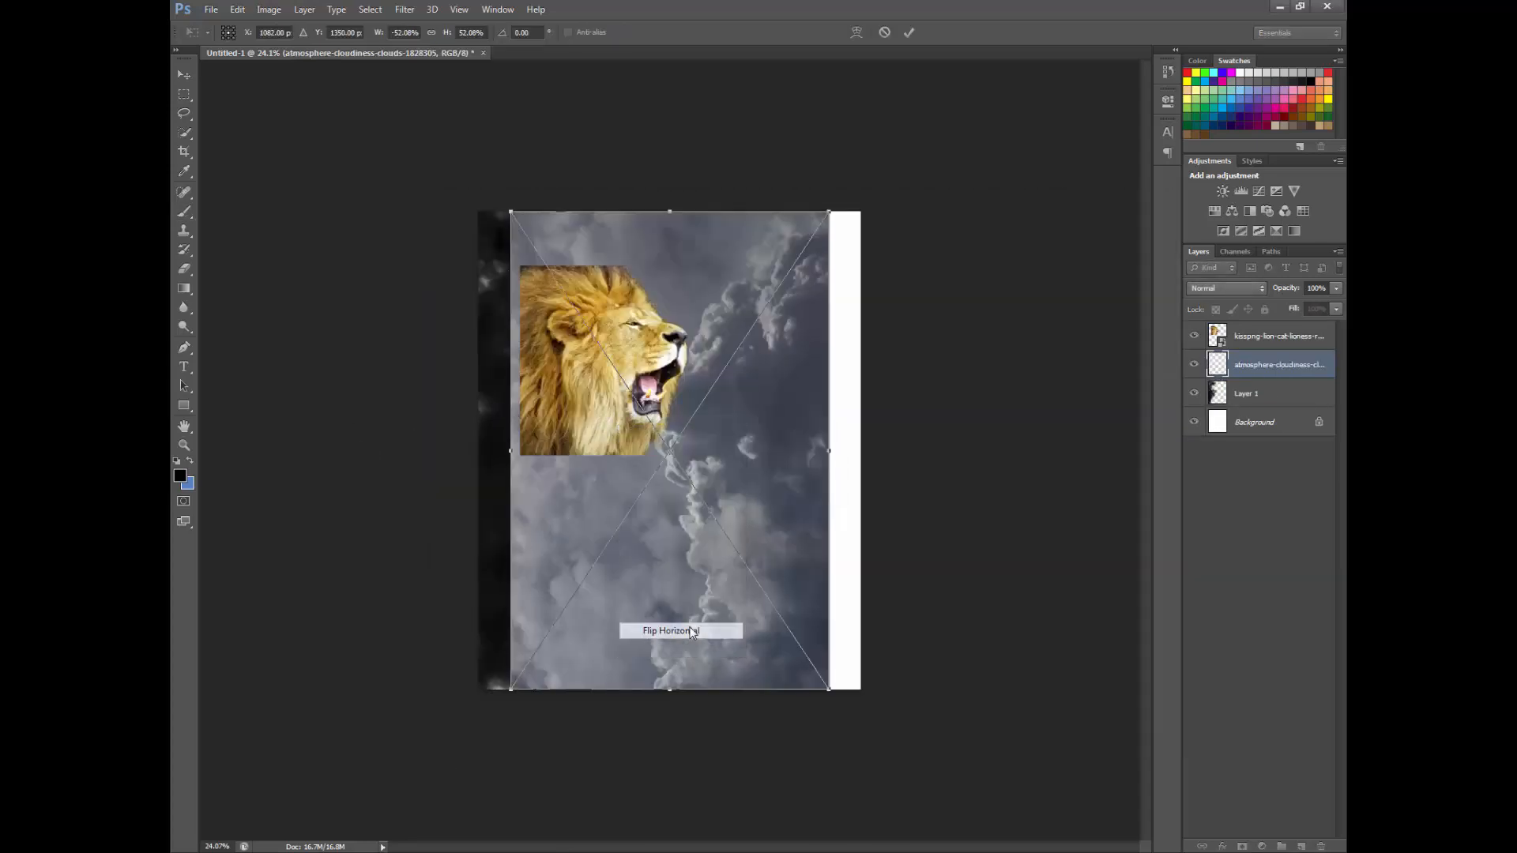
left_click_drag(725, 533, 663, 533)
key("Return")
Step: Clip the cloud image to the painted cloud shape on Layer 1
left_click(1226, 288)
left_click(1304, 368)
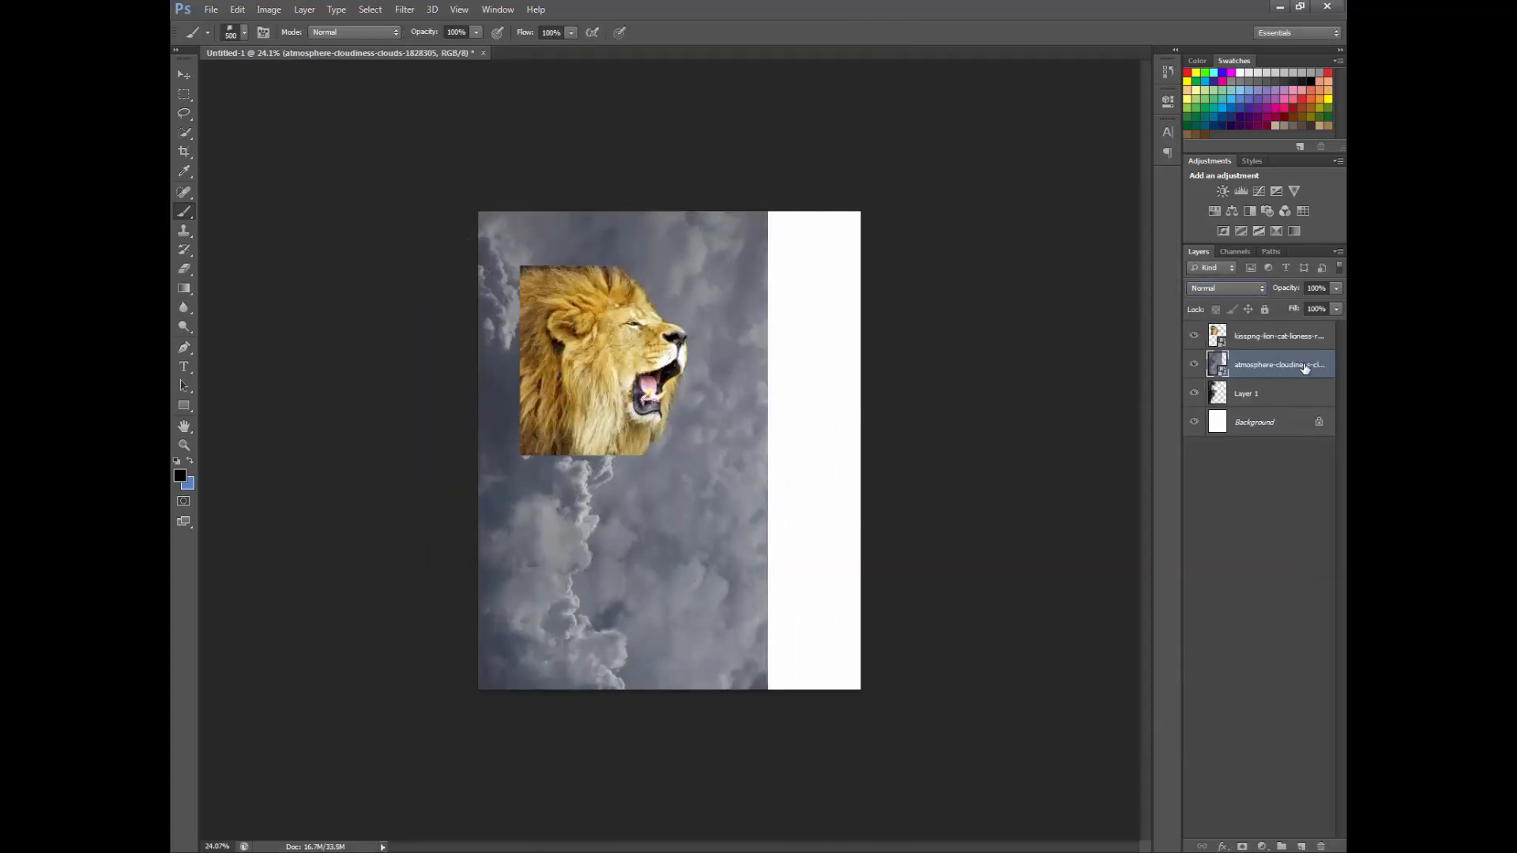
right_click(1304, 368)
left_click(1114, 502)
left_click(184, 75)
scroll(671, 340, "up", 5)
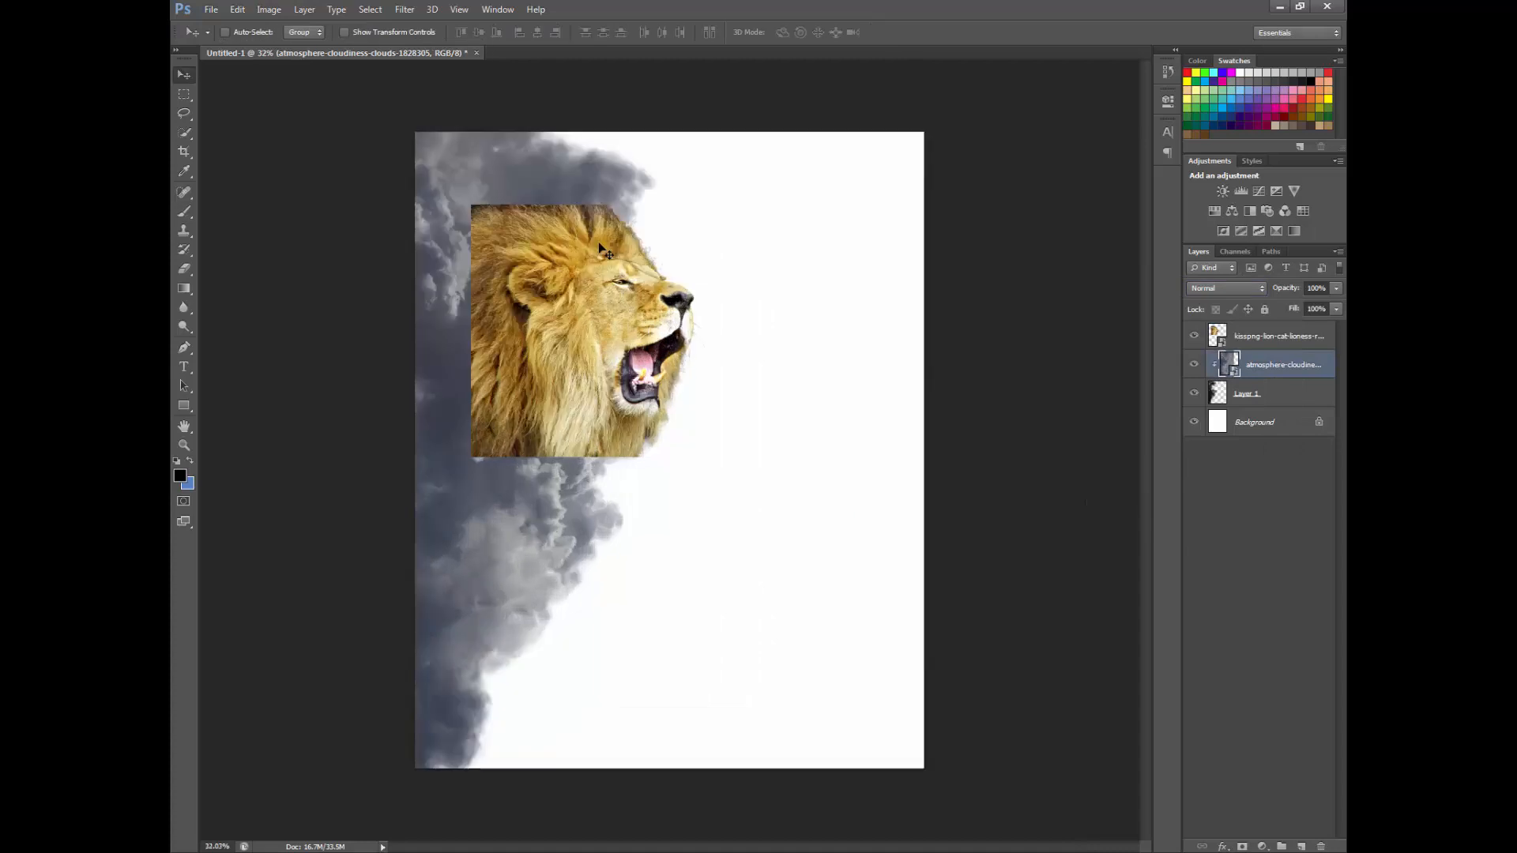
scroll(869, 324, "down", 3)
Step: Add a Curves adjustment clipped to the lion layer
left_click(1261, 337)
scroll(1256, 305, "up", 1)
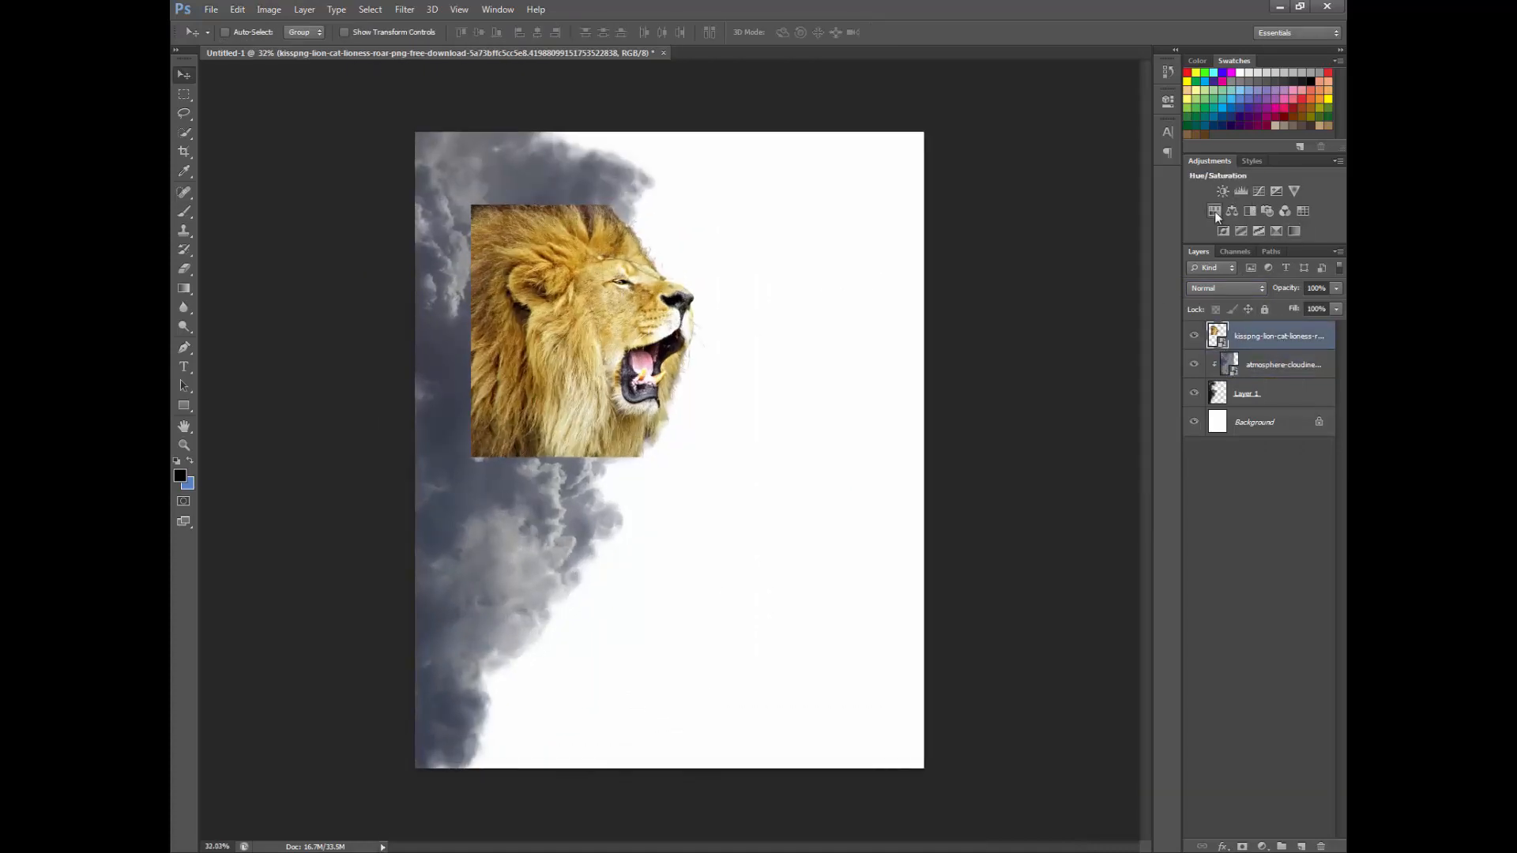
left_click(1259, 191)
left_click(1144, 91)
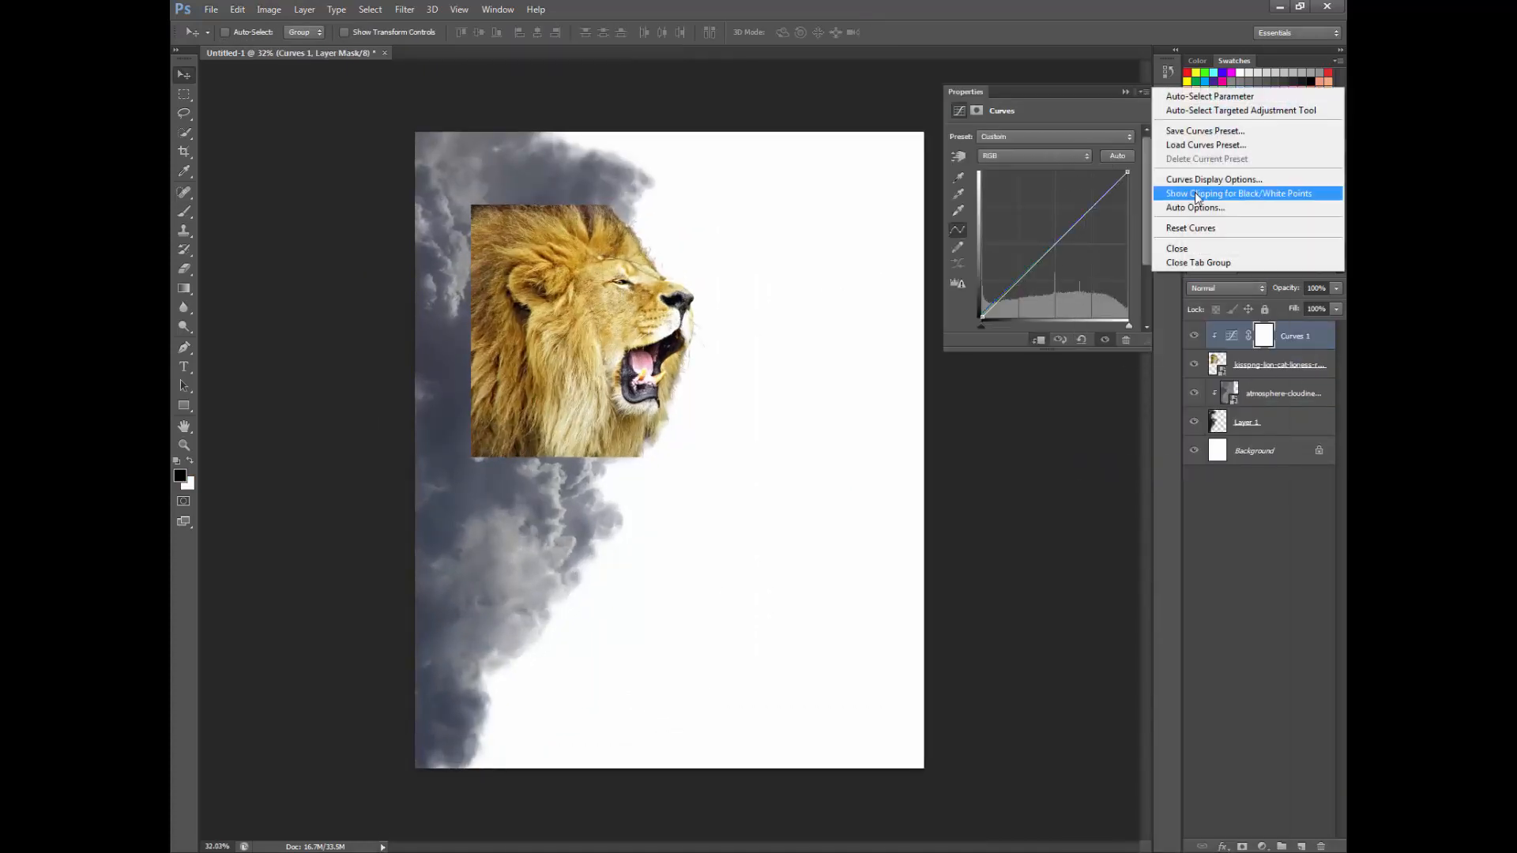
left_click(1248, 192)
left_click(846, 379)
left_click(446, 433)
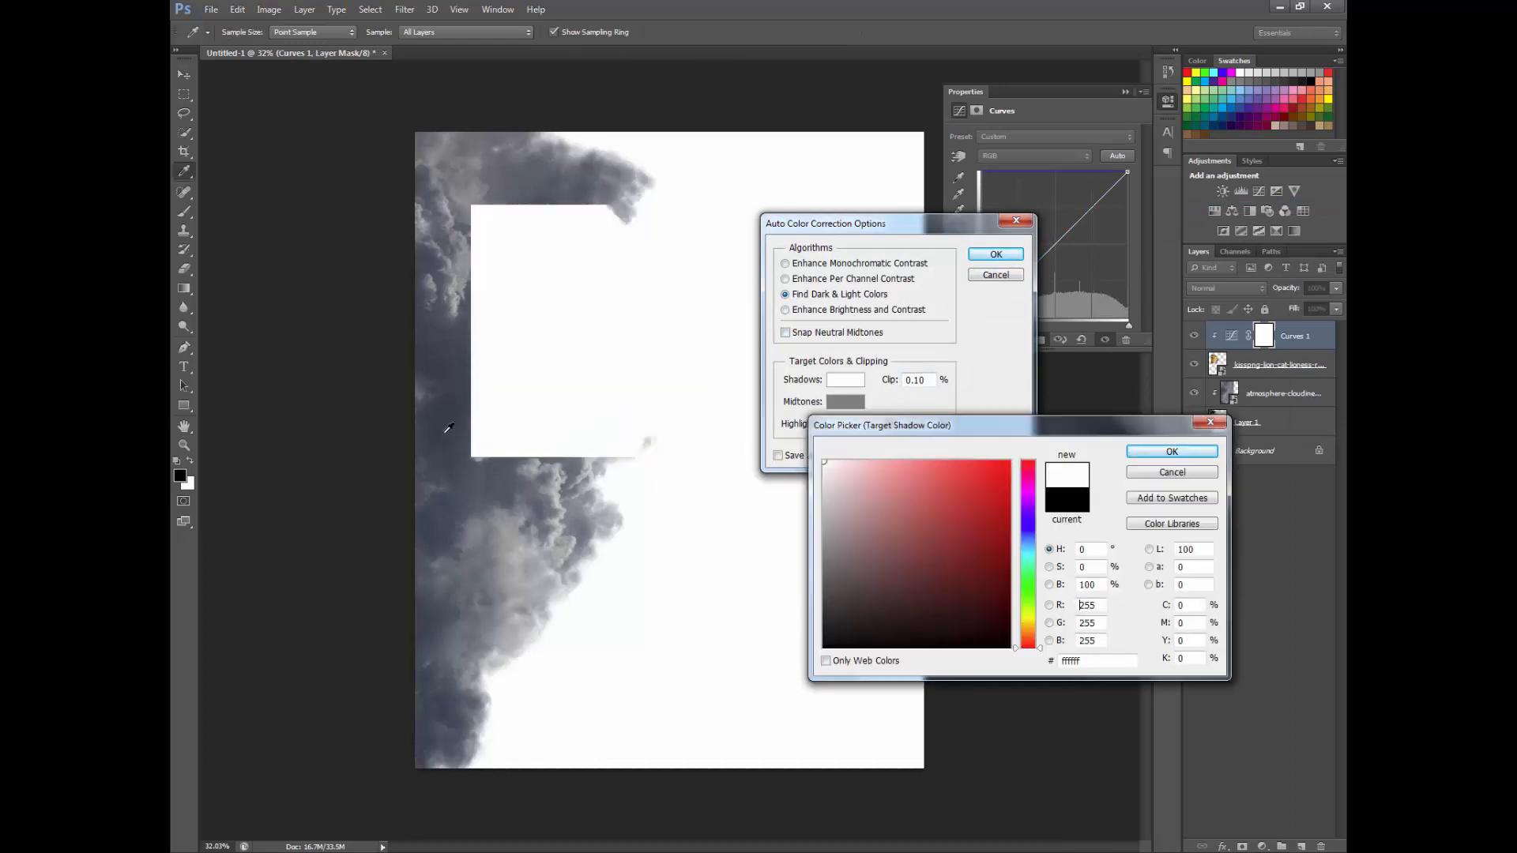
left_click(1138, 471)
left_click(1012, 278)
Step: Match the lion to the clouds through the Curves auto options, sampling dark cloud for shadows and light cloud for highlights
left_click(1144, 91)
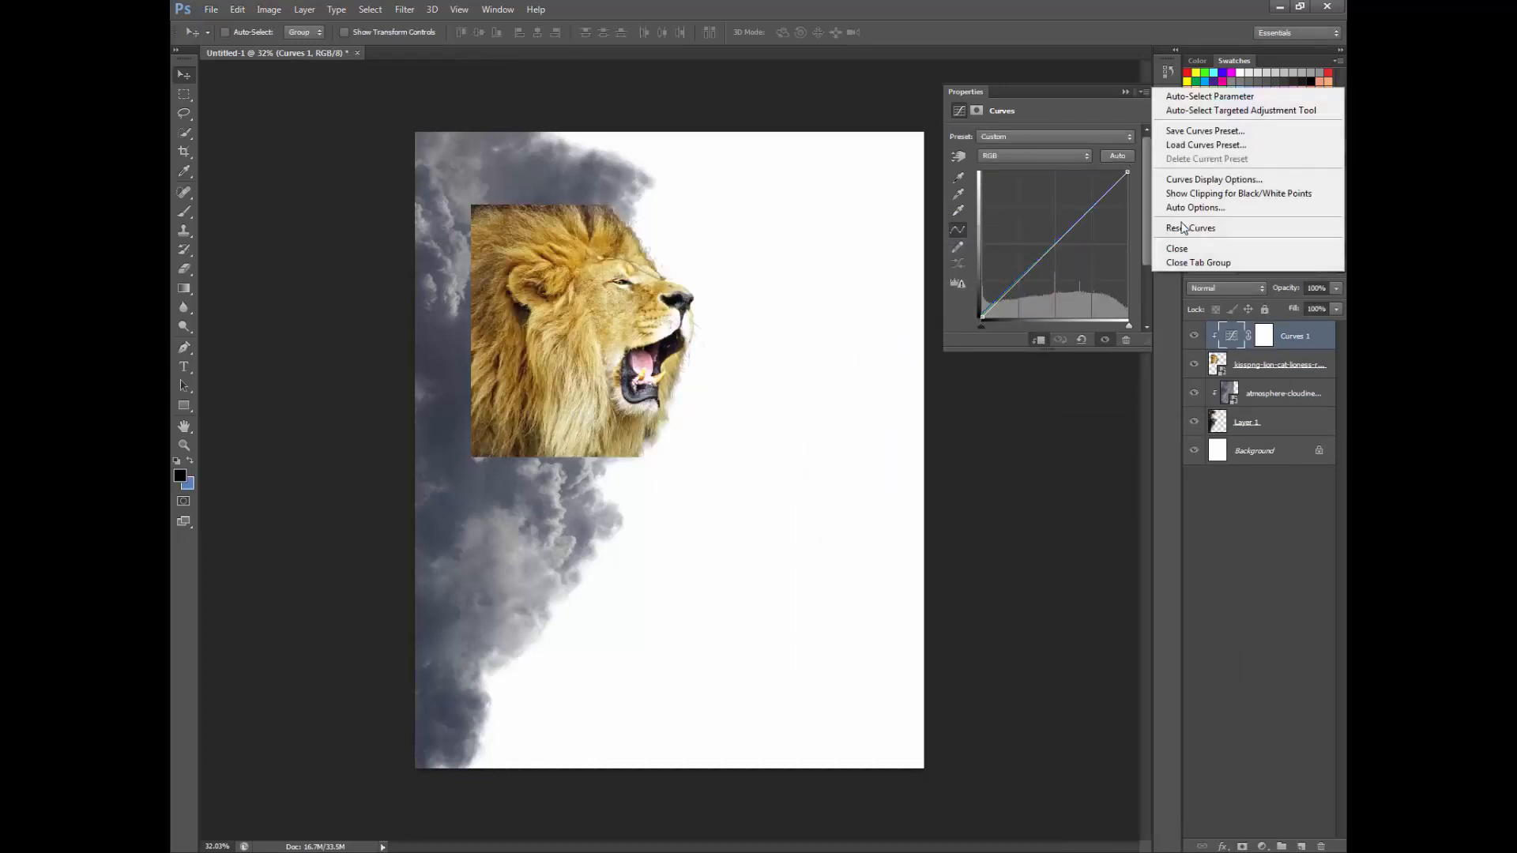
left_click(1248, 193)
left_click(845, 380)
left_click(1148, 455)
left_click(845, 425)
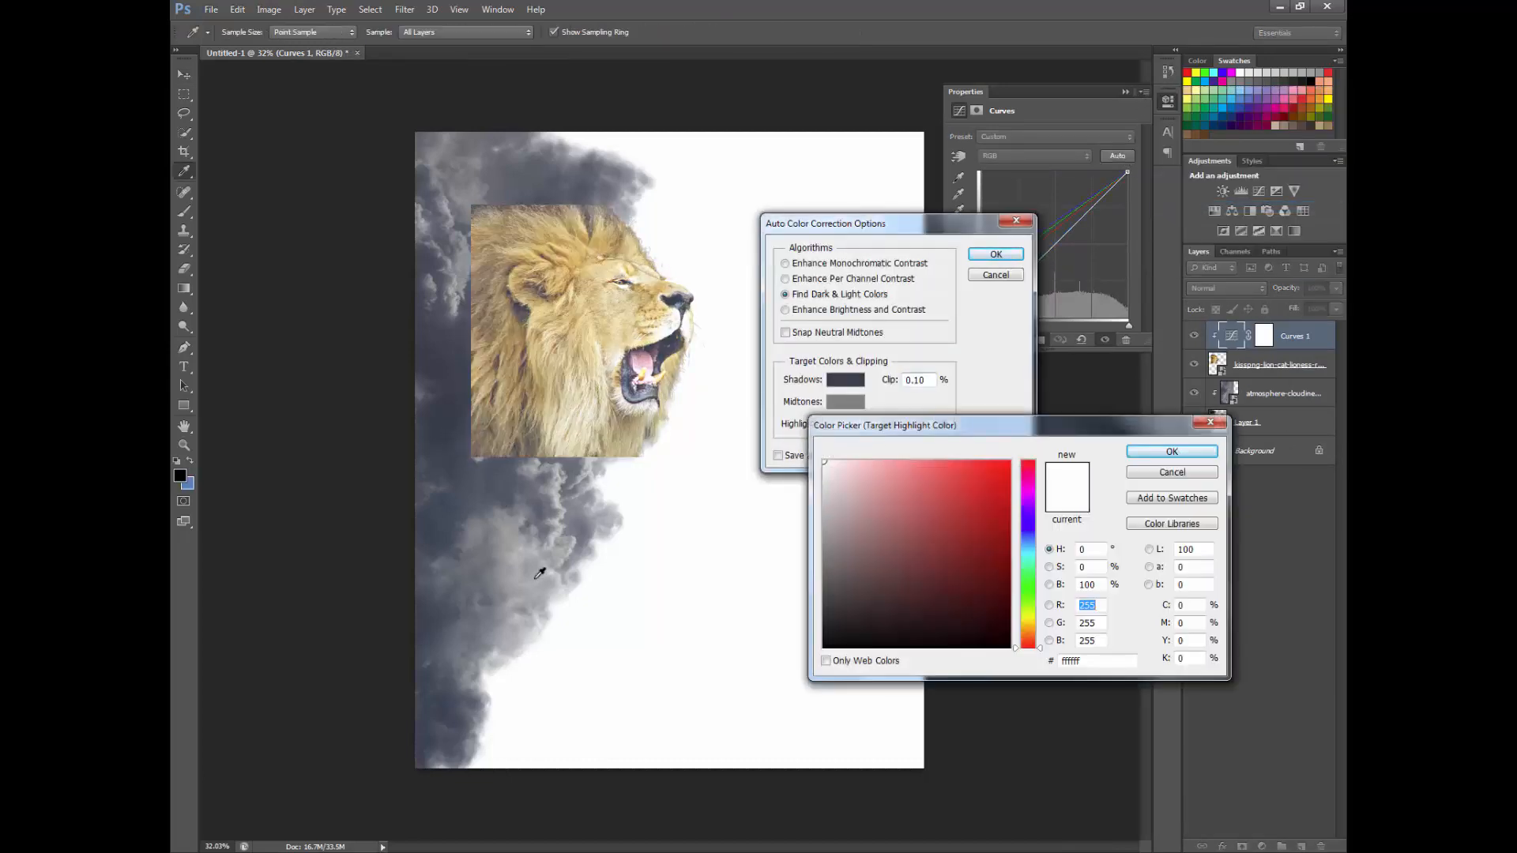
left_click(553, 502)
left_click(1149, 452)
left_click(997, 255)
left_click(791, 321)
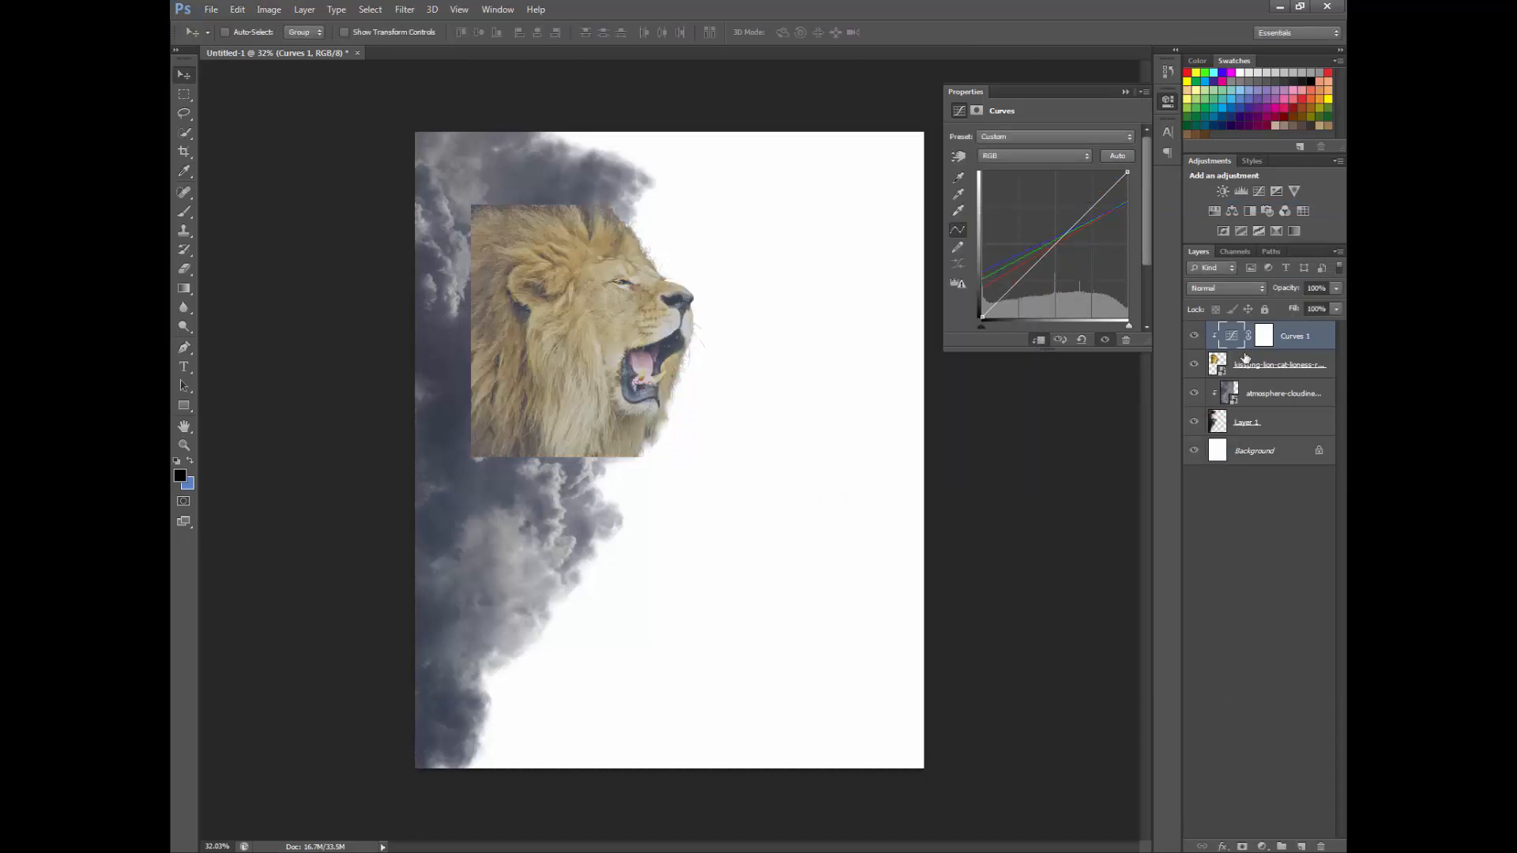
Step: Duplicate the cloud image layer and place the copy above the lion's Curves adjustment, clipped to the lion
left_click(1273, 366)
left_click(1285, 394)
key("ctrl+j")
left_click_drag(1285, 403, 1272, 326)
Step: Set the cloud copy's blend mode to Color and hide the lion's Curves adjustment
left_click(1226, 288)
left_click(1220, 376)
key("Down")
key("Down")
key("Down")
key("Down")
key("Down")
key("Down")
key("Down")
key("Down")
key("Down")
key("Down")
key("Down")
key("Down")
key("Down")
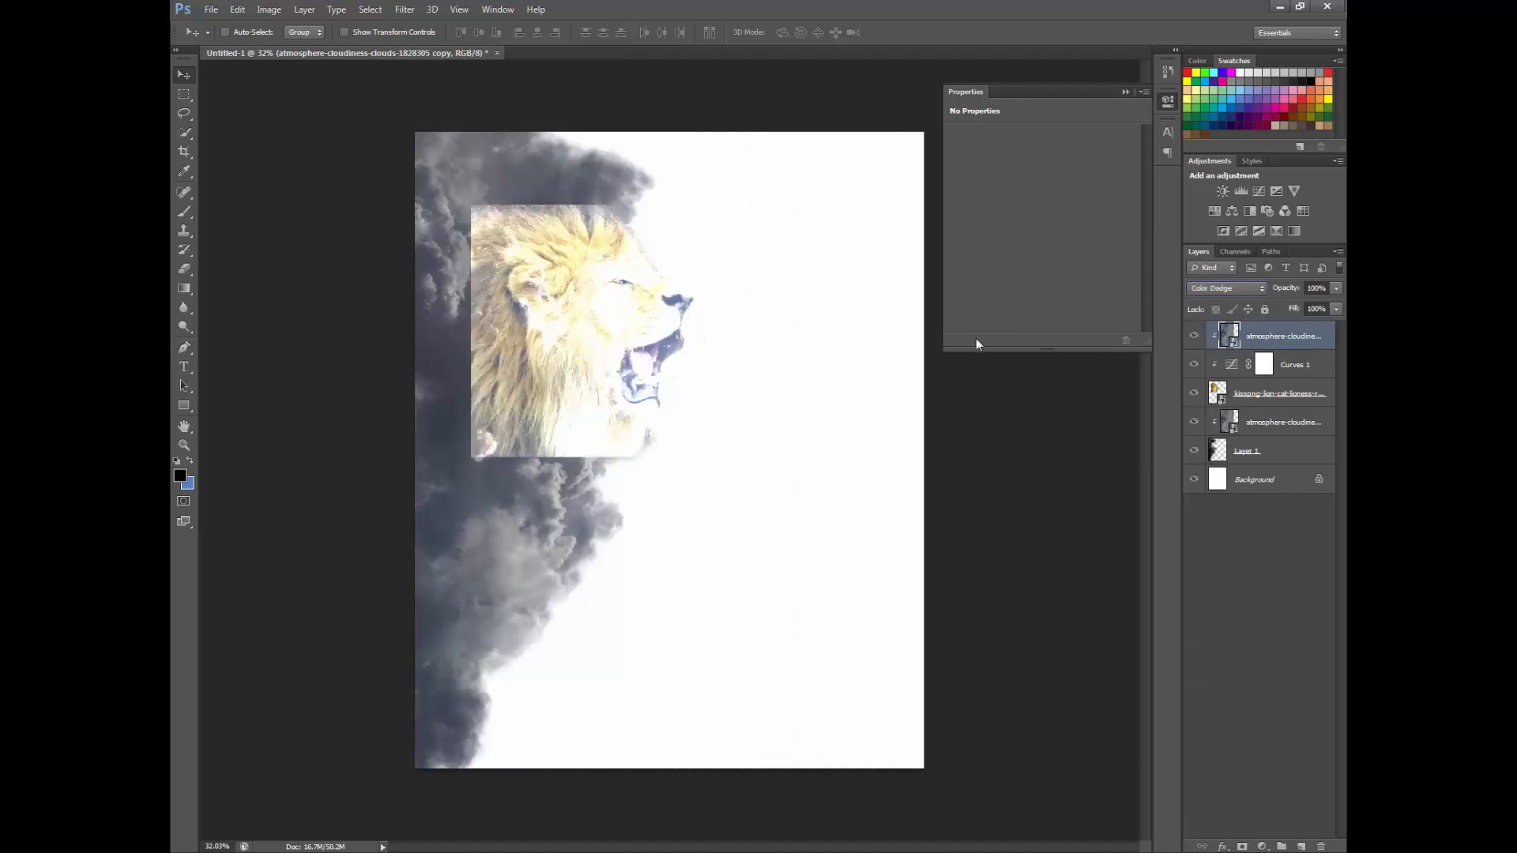
key("Down")
key("Down")
key("Down")
key("Down")
key("Down")
key("Down")
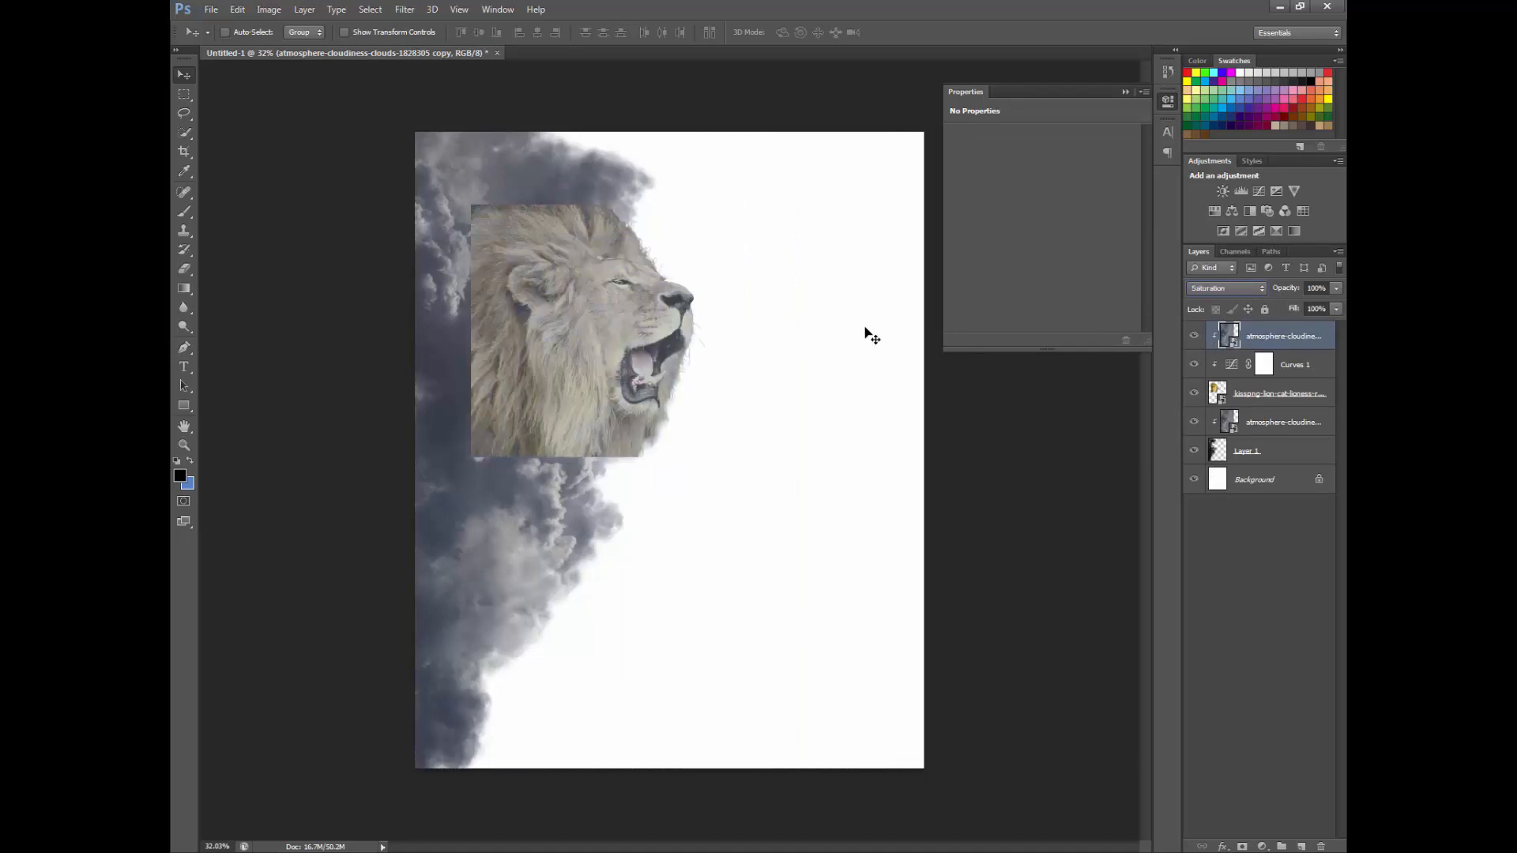
left_click(1194, 365)
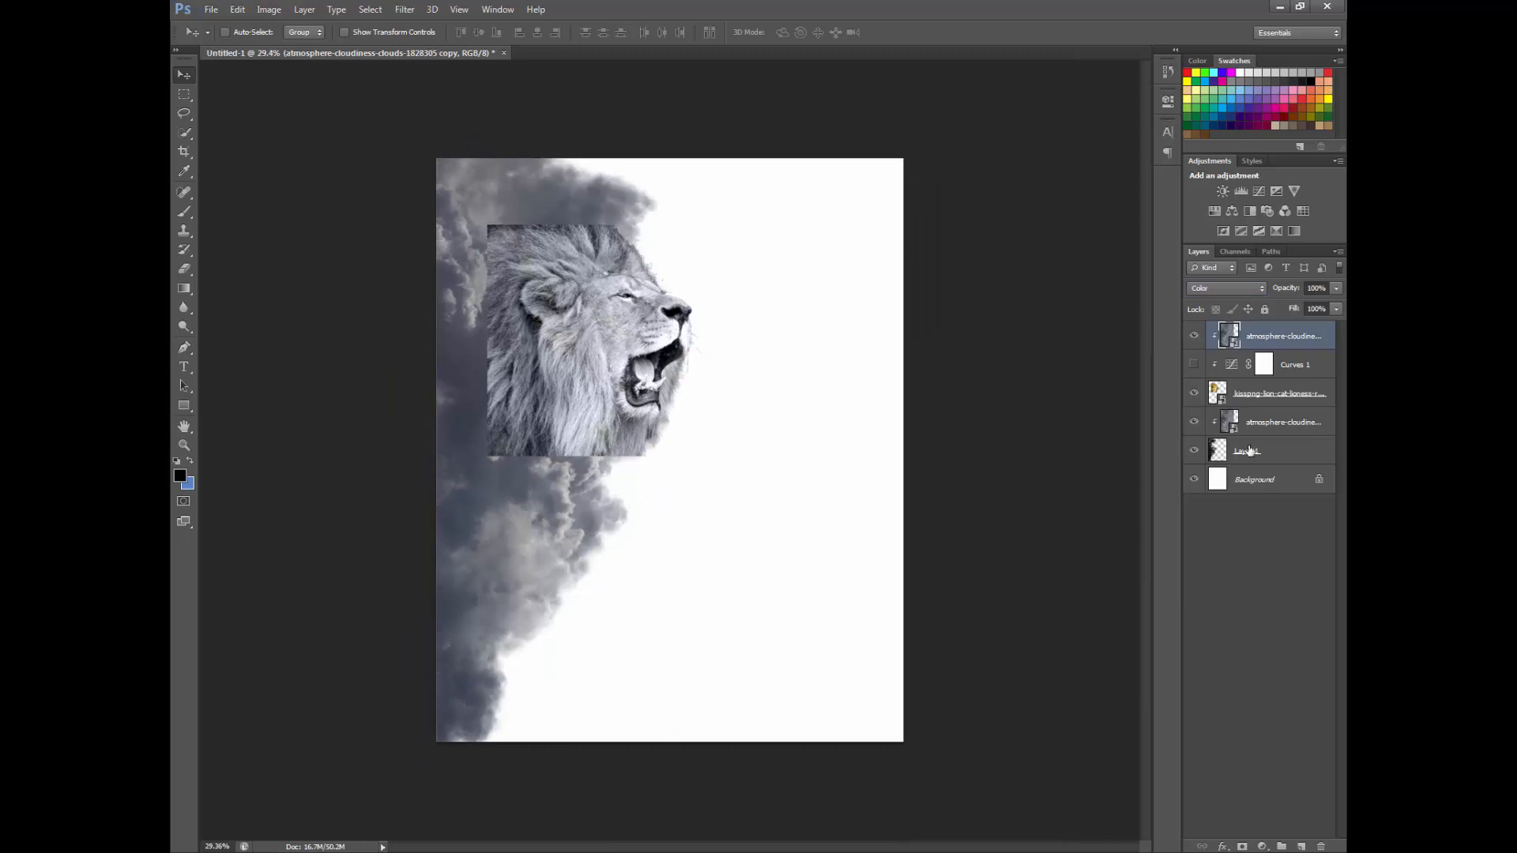
Step: Add a second Curves adjustment above the lower cloud image and clip it to the cloud group
left_click(1279, 422)
left_click(1259, 191)
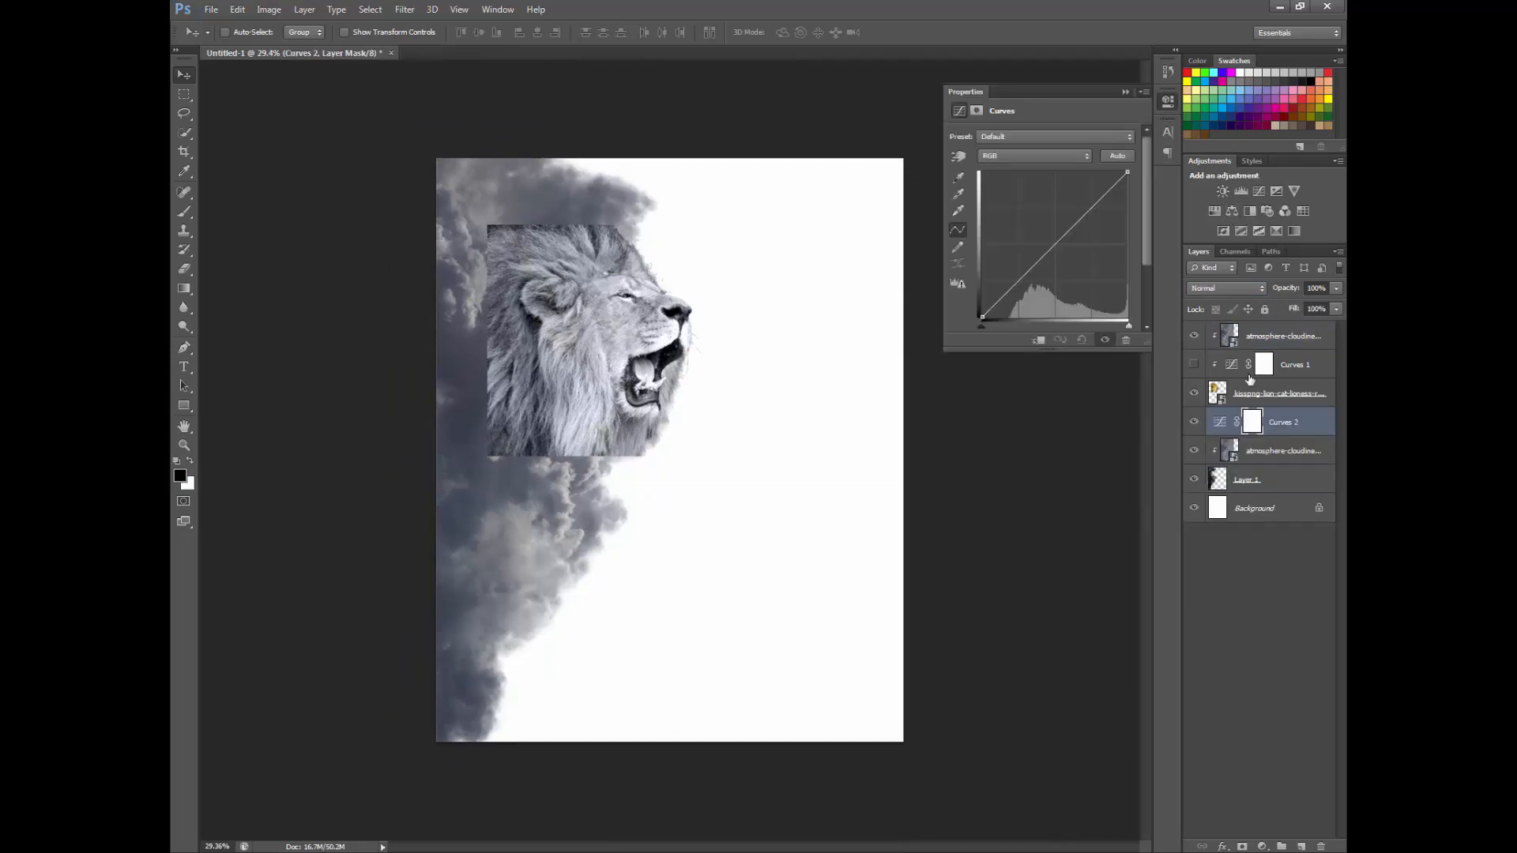
right_click(1316, 433)
left_click(1264, 455)
scroll(738, 298, "up", 1)
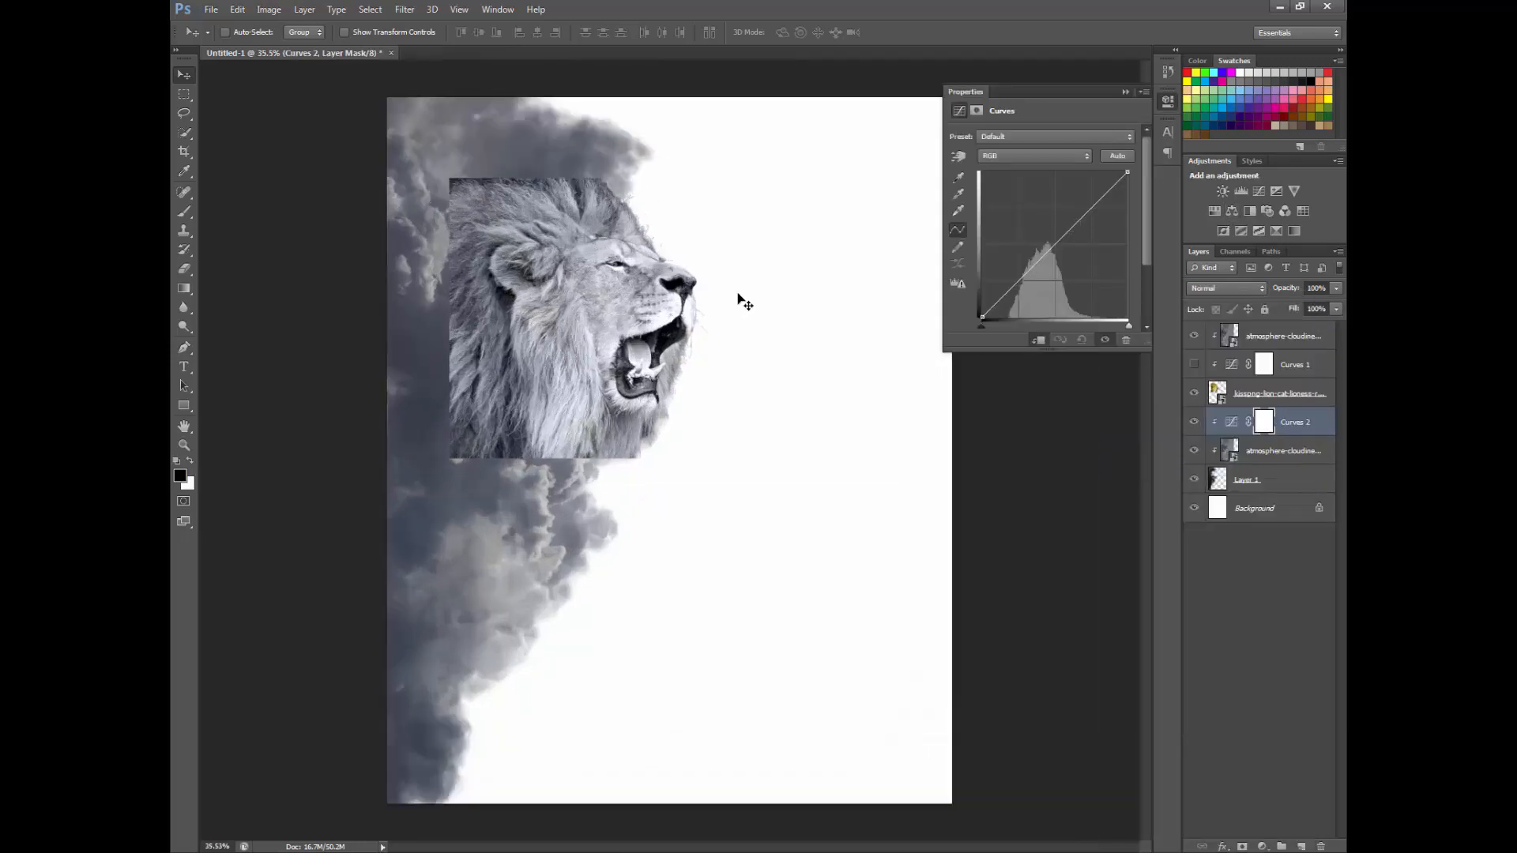
Step: Shape the clouds' RGB curve into an S that darkens the shadows and brightens the highlights
left_click_drag(1015, 284, 1013, 293)
left_click_drag(1063, 240, 1063, 230)
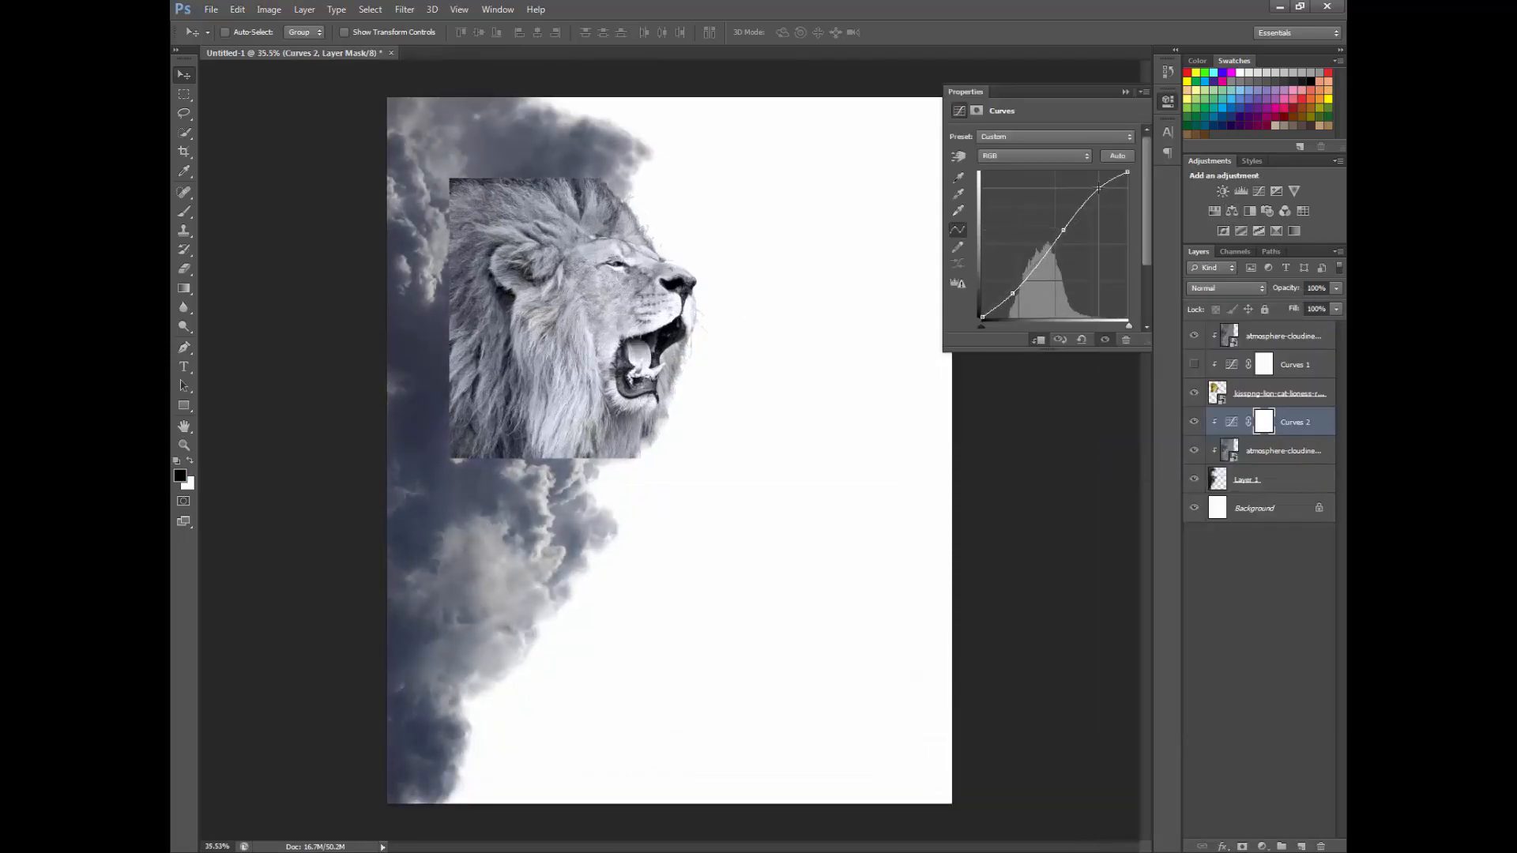
left_click_drag(1013, 293, 1014, 303)
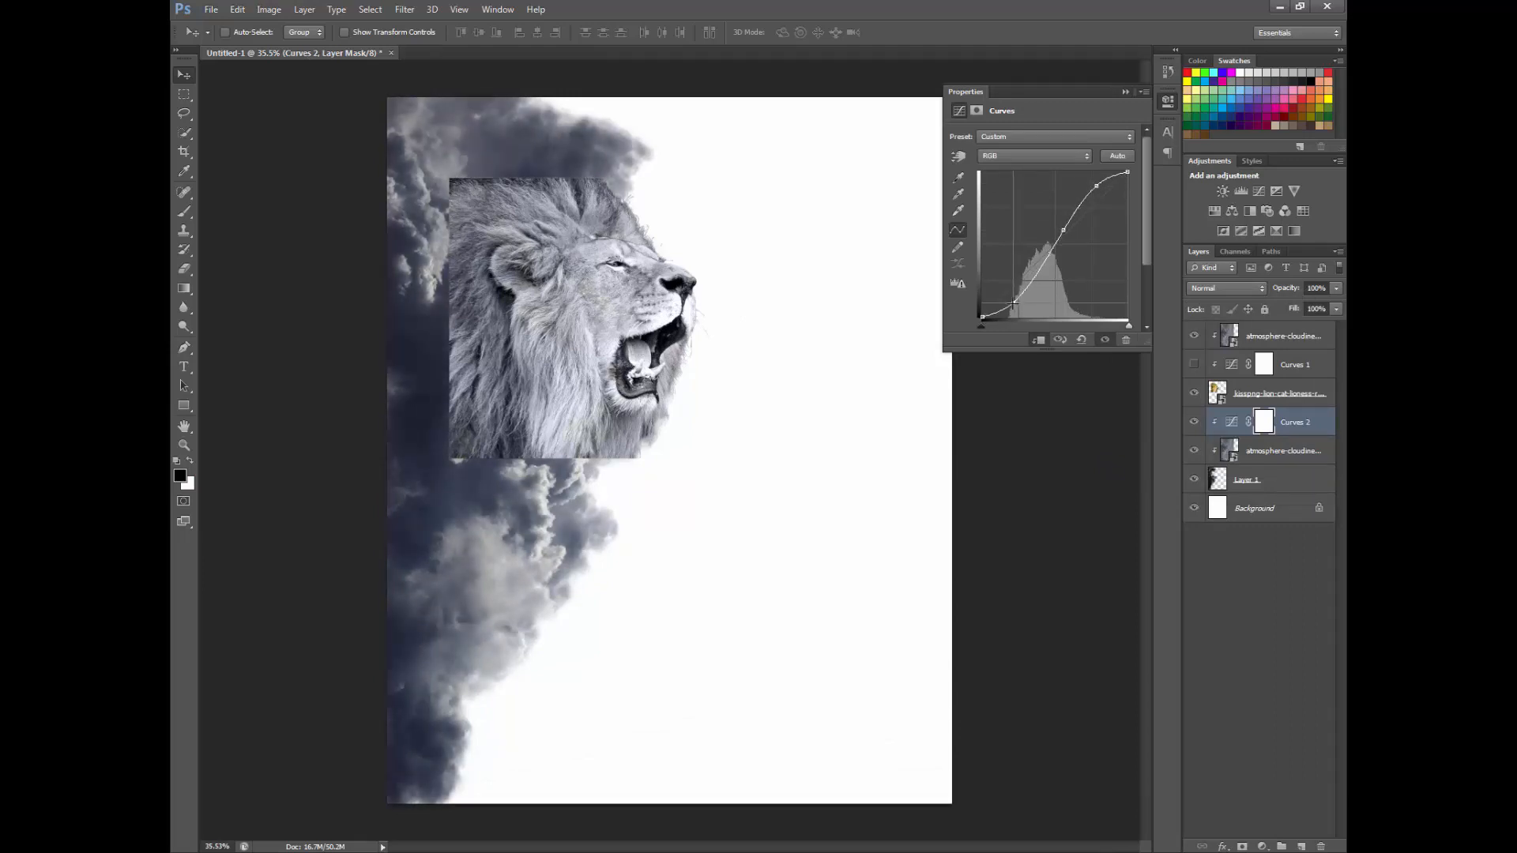
left_click(1027, 156)
left_click(1027, 164)
left_click(958, 155)
left_click_drag(424, 392, 421, 401)
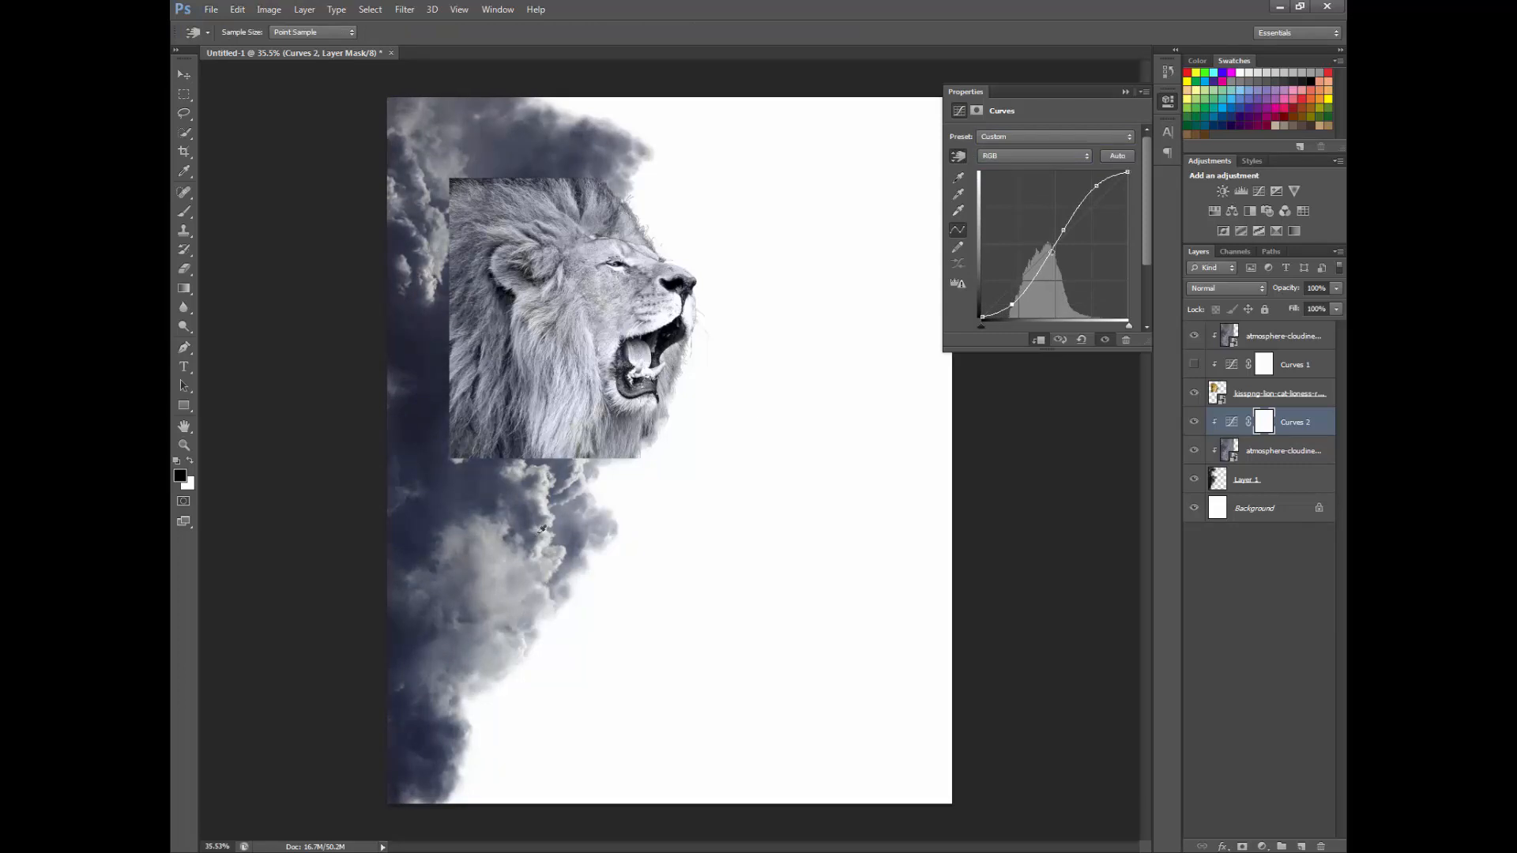
left_click(1206, 124, "ctrl")
key("v")
Step: Add a layer mask to the lion and paint its straight top, left and bottom edges away with the cloud brush
left_click(1248, 394)
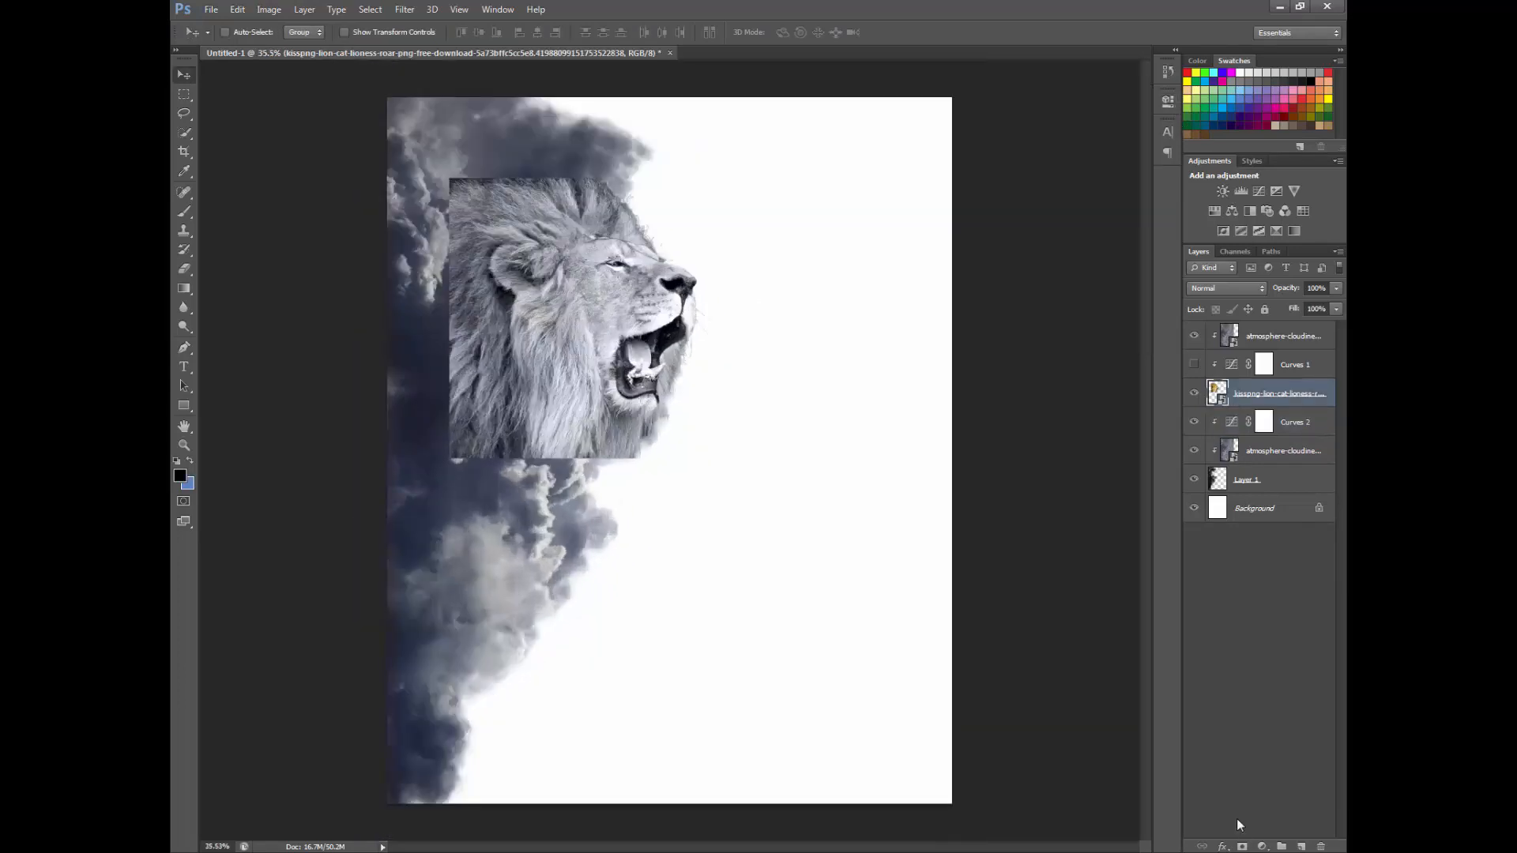
left_click(181, 208)
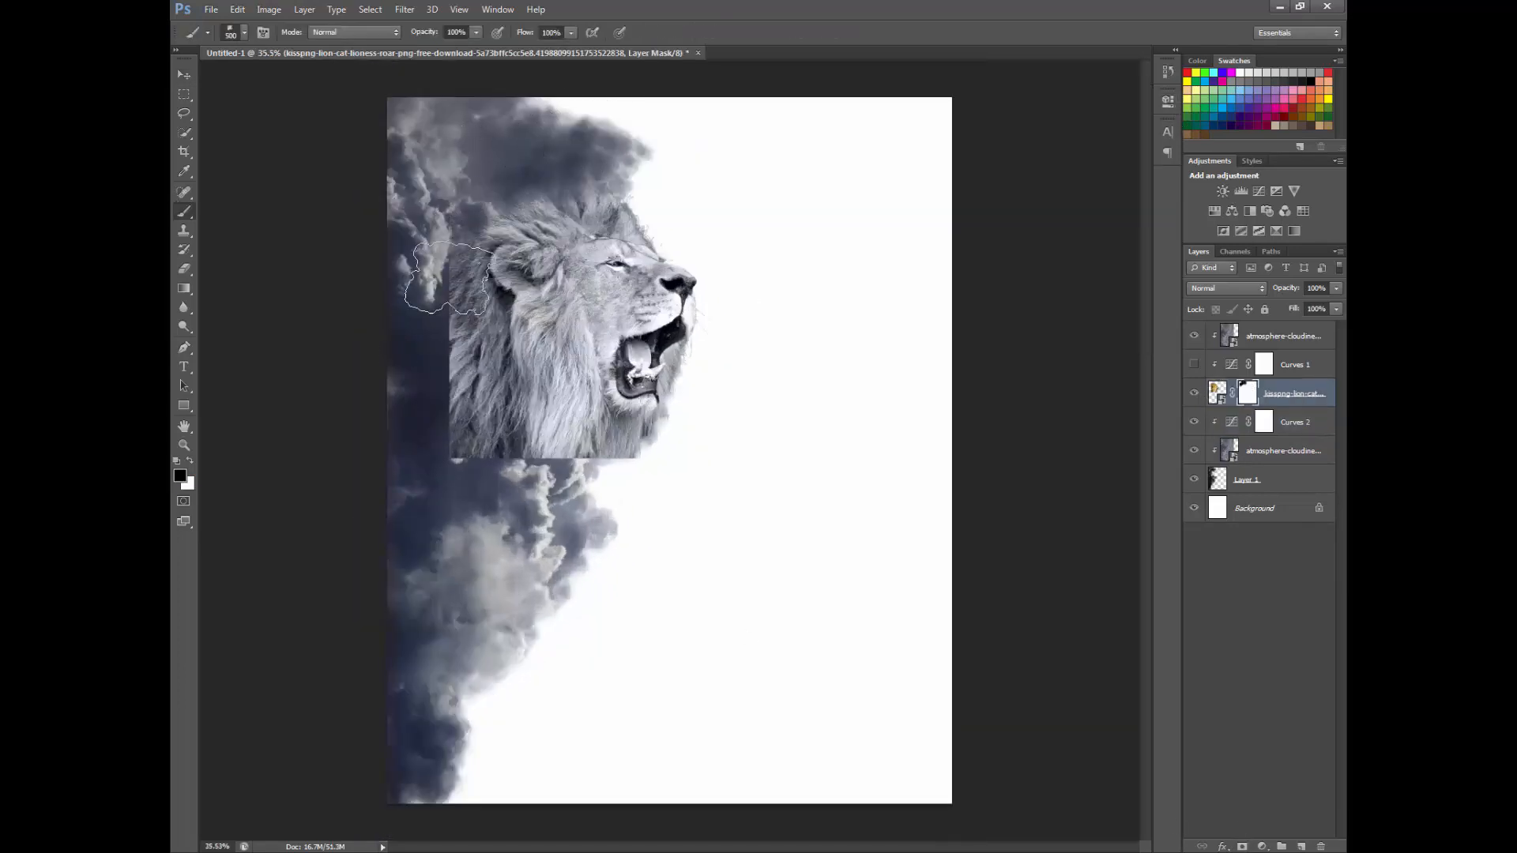
mouse_move(448, 276)
left_mouse_down()
mouse_move(412, 378)
mouse_move(429, 308)
mouse_move(439, 466)
left_mouse_up()
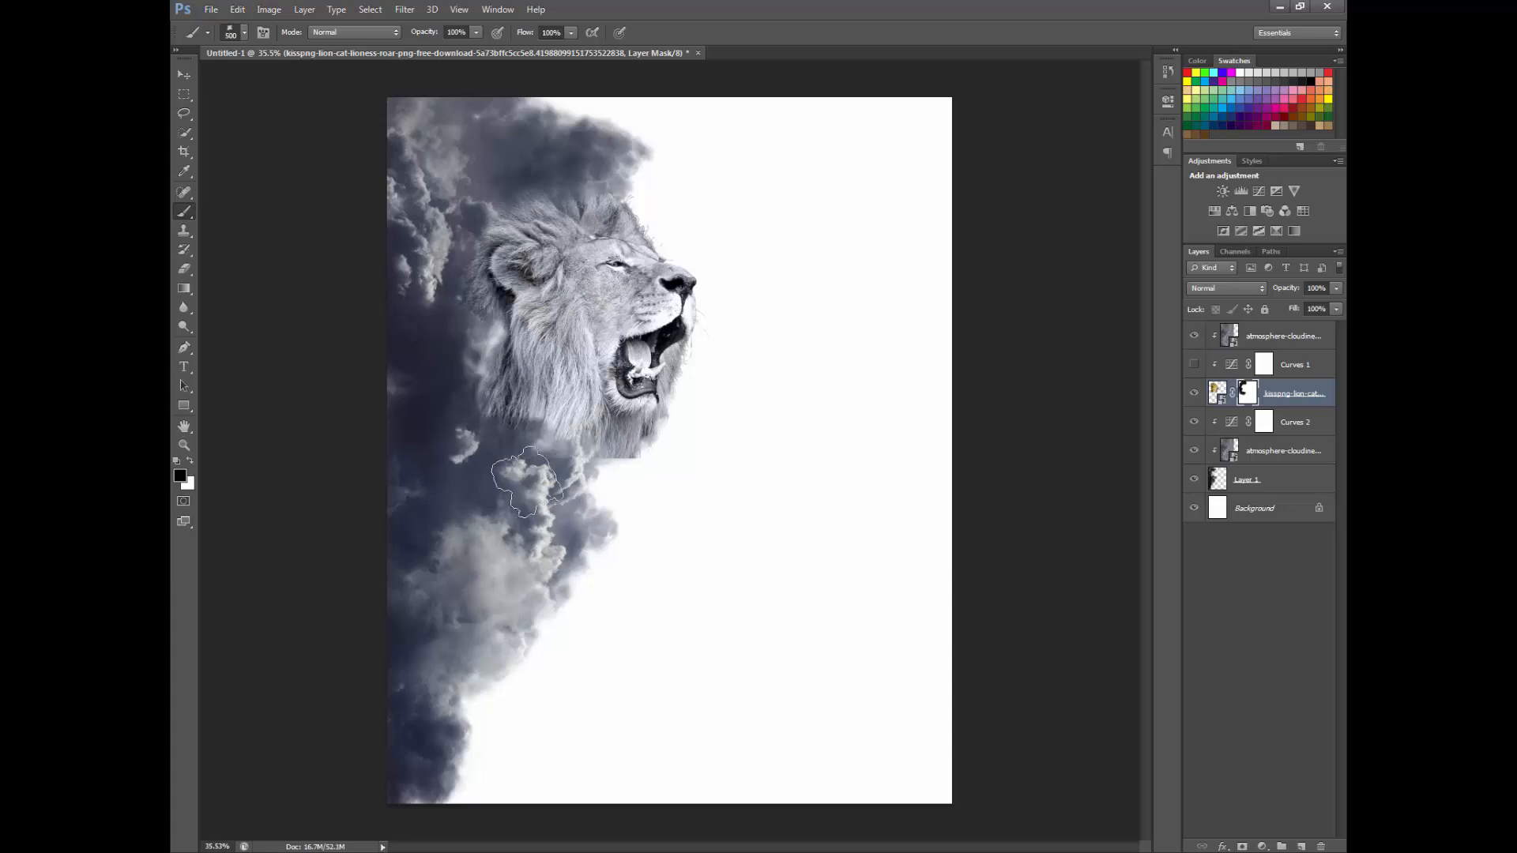
Step: Shift the masked lion slightly to the left within the clouds
key("v")
mouse_move(653, 273)
left_mouse_down()
mouse_move(625, 274)
mouse_move(639, 275)
left_mouse_up()
scroll(618, 383, "up", 2)
Step: Reduce the cloud brush to about 101 px for detail work around the lion's mane
key("b")
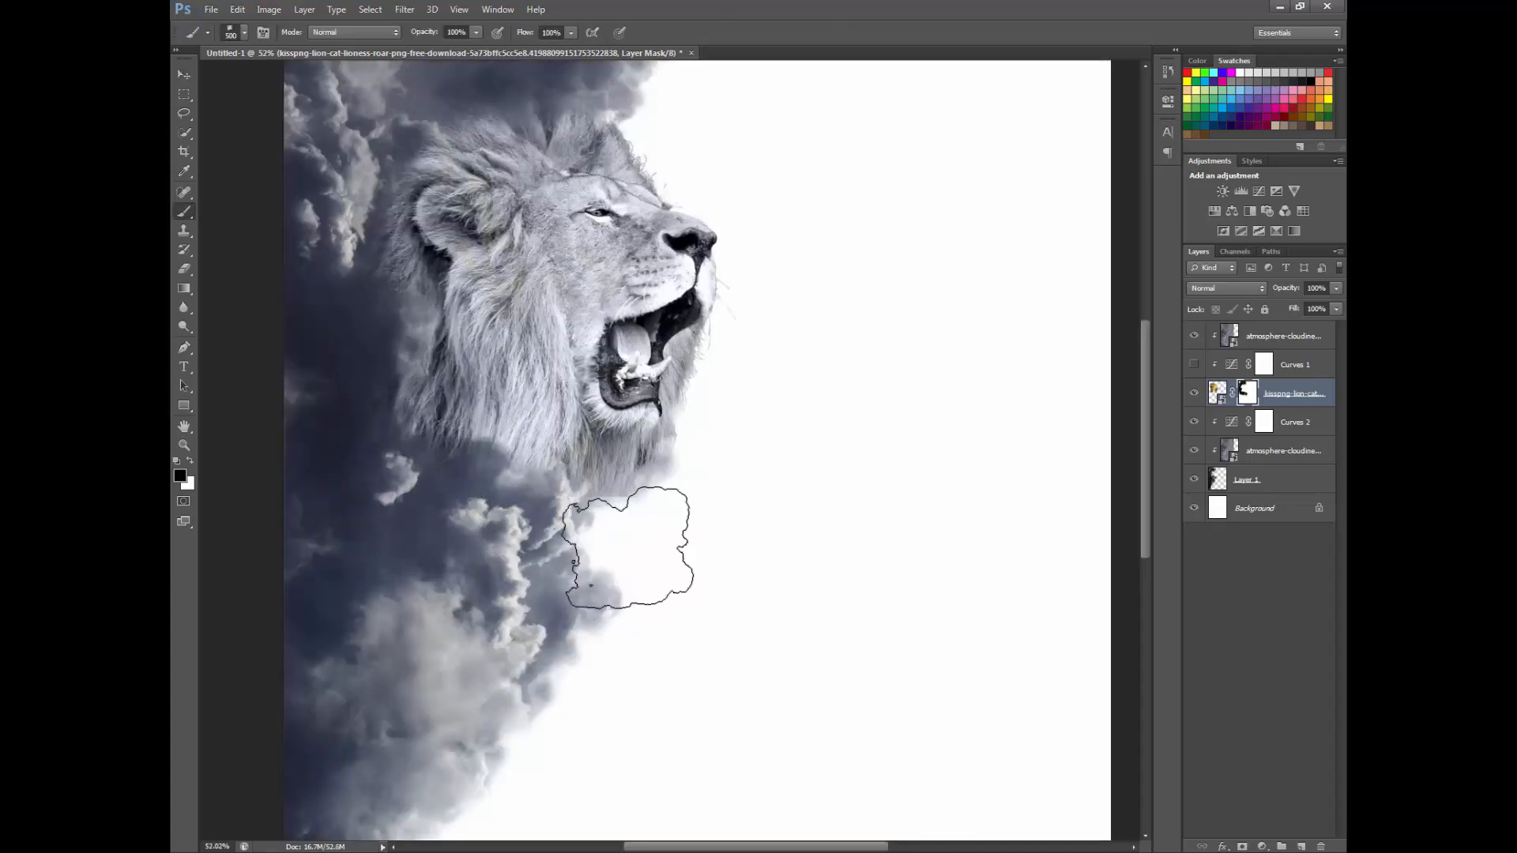
right_click(610, 545)
left_click_drag(792, 557, 761, 557)
key("Return")
scroll(672, 500, "down", 4)
scroll(603, 403, "up", 3)
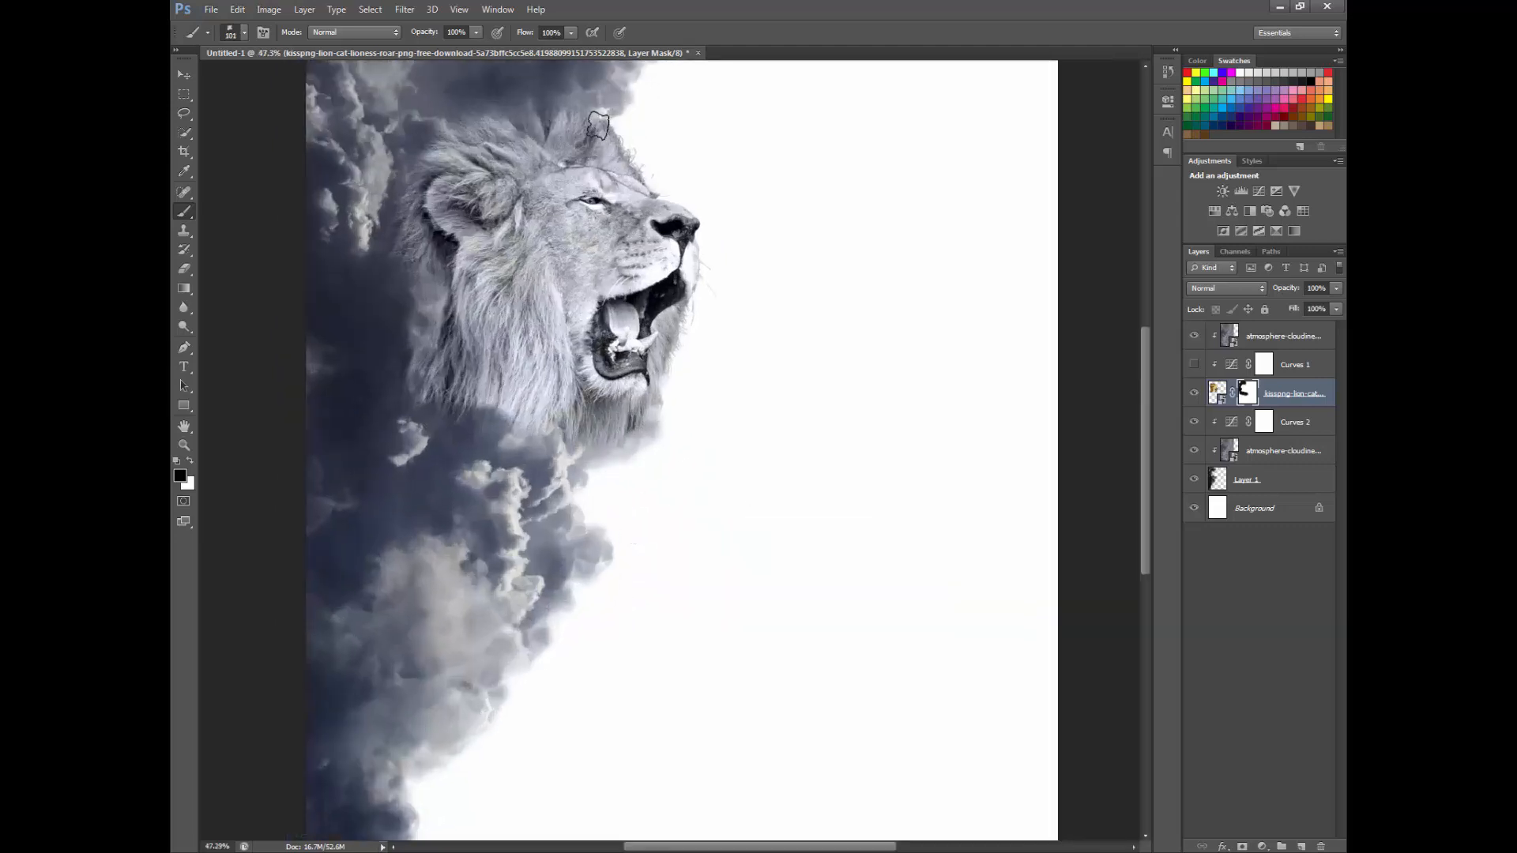
scroll(598, 127, "down", 3)
scroll(530, 156, "up", 10)
scroll(530, 155, "down", 6)
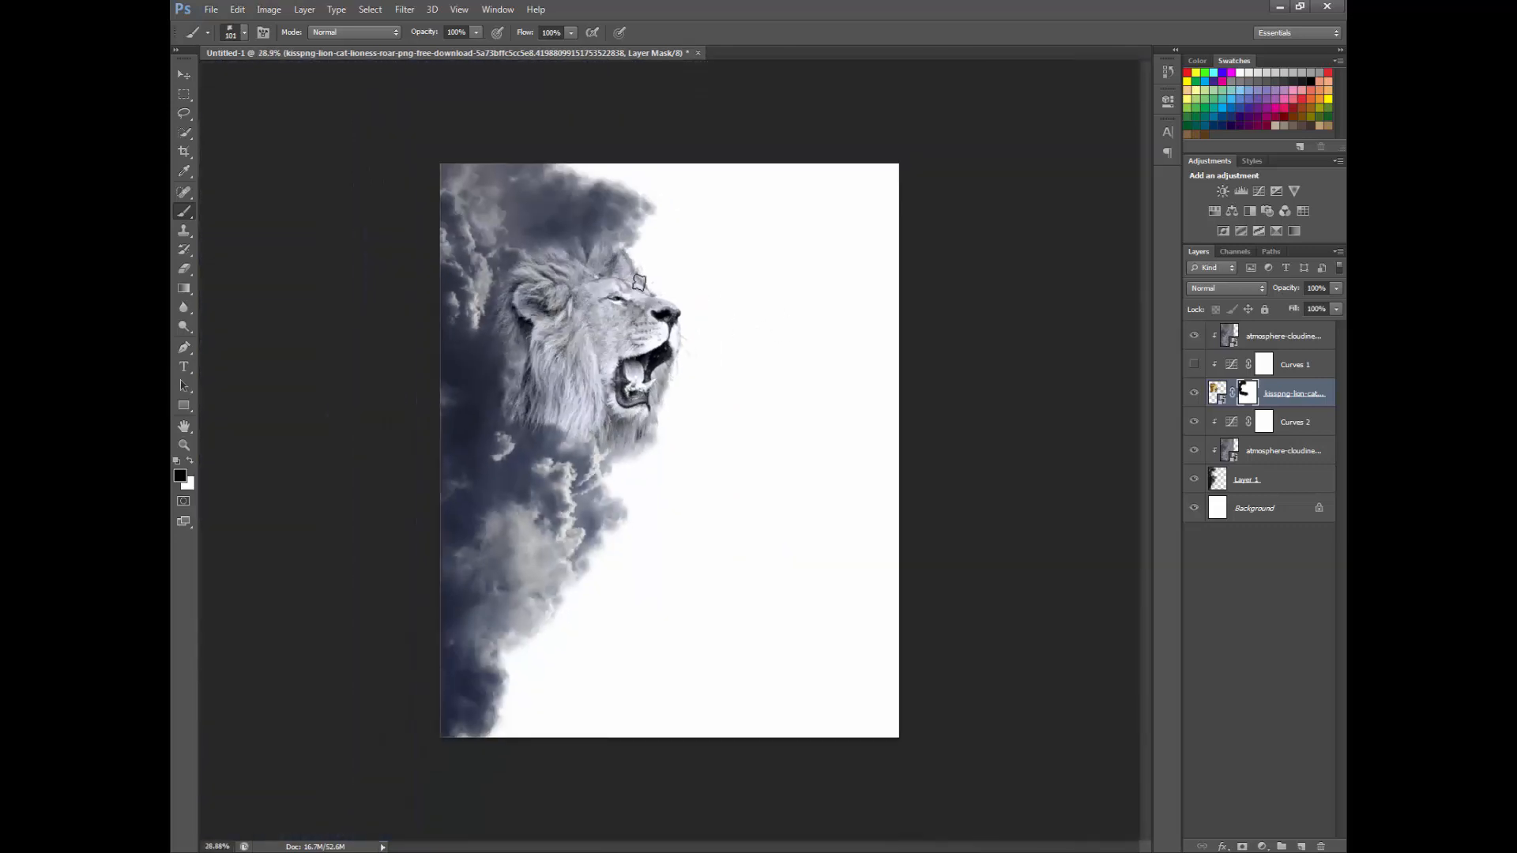
Step: Move the masked lion a little down and to the left into the clouds
scroll(639, 282, "up", 3)
left_click(184, 75)
left_click_drag(521, 232, 504, 251)
scroll(584, 261, "down", 4)
scroll(674, 265, "up", 3)
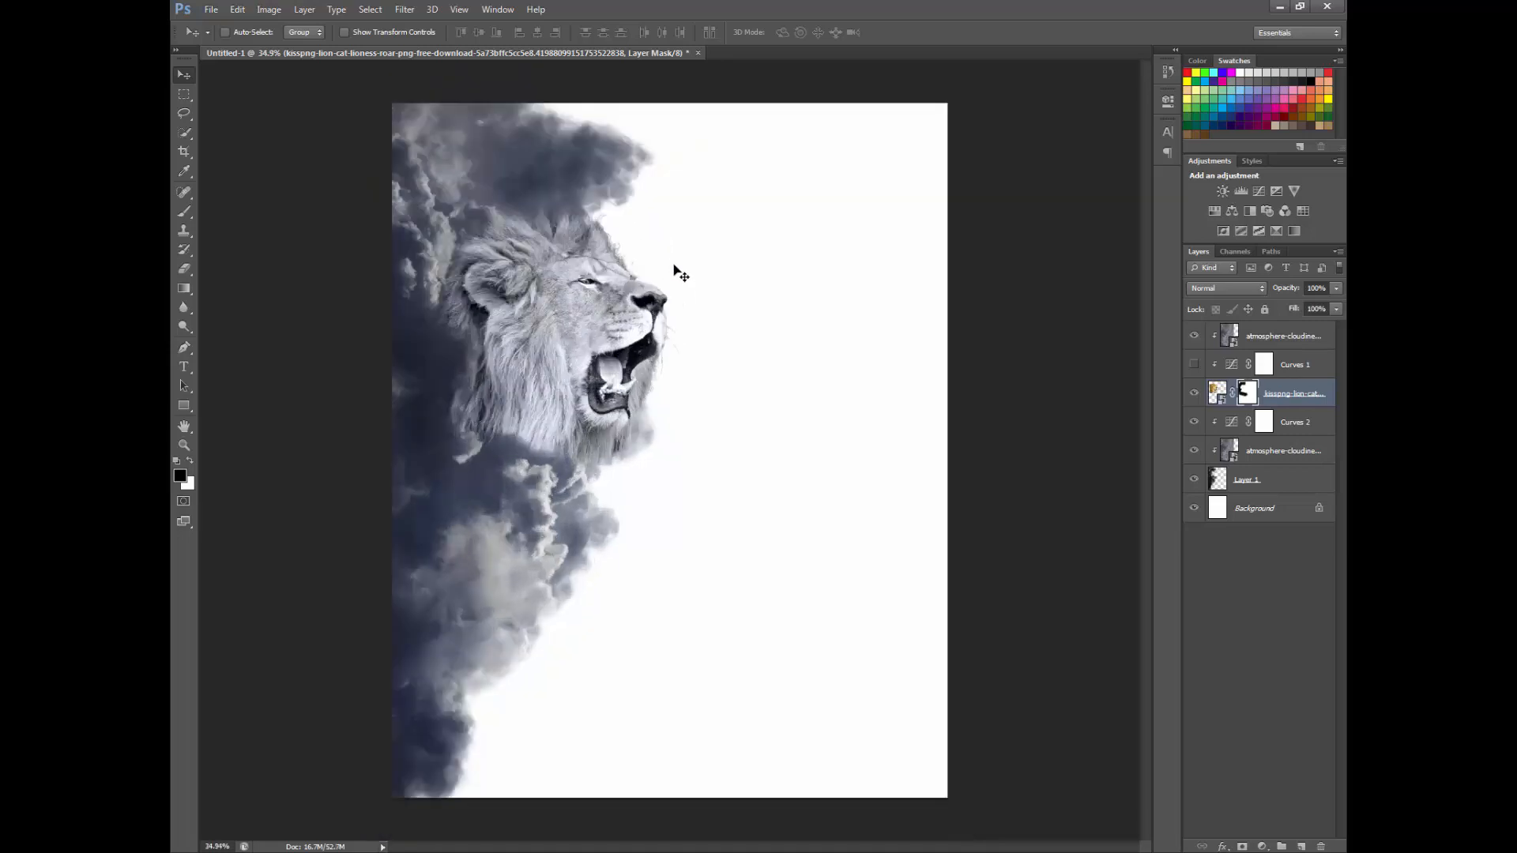
Step: Erase the stray cloud on Layer 1 beside the lion's chin with a small eraser
left_click(1258, 481)
left_click(184, 270)
scroll(674, 474, "up", 5)
right_click(661, 433)
left_click_drag(722, 464, 715, 464)
left_click_drag(642, 384, 629, 372)
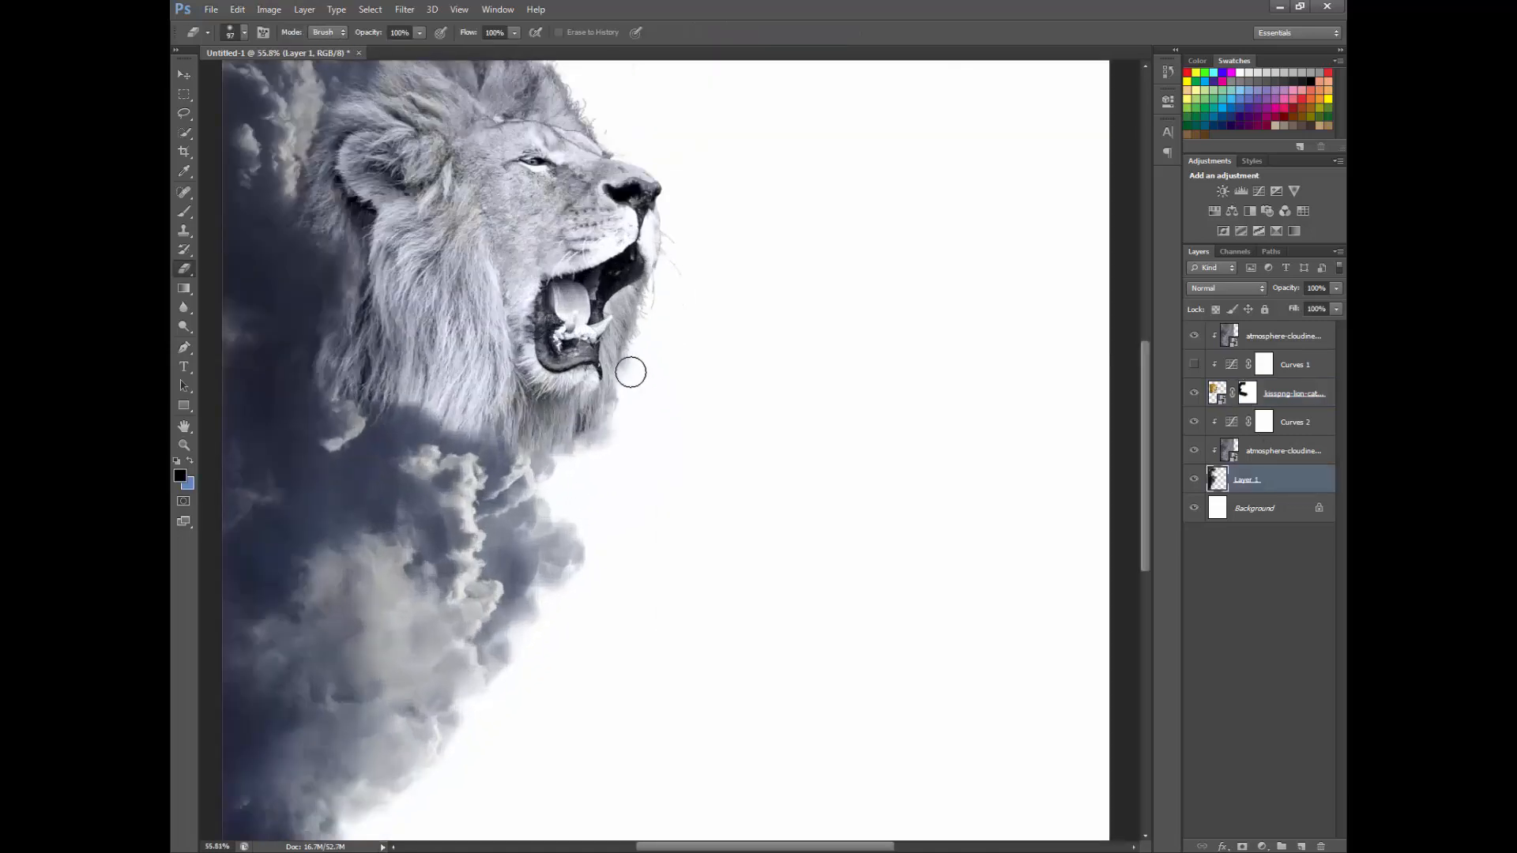
scroll(679, 375, "down", 2)
scroll(656, 422, "down", 2)
scroll(658, 371, "up", 2)
scroll(756, 350, "down", 1)
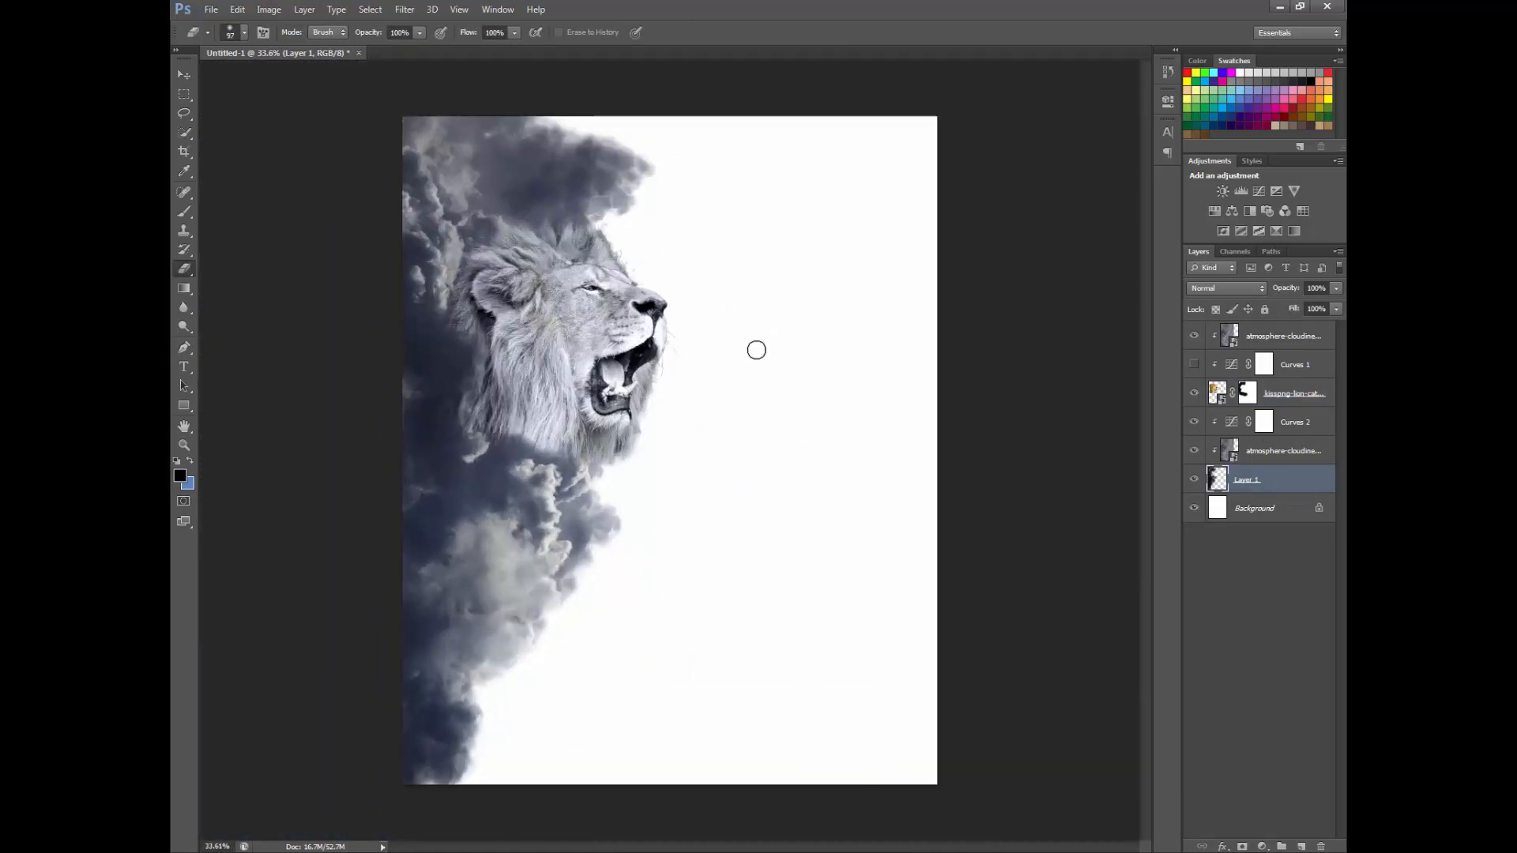
Step: Create a new layer clipped to the lion and paint black shading over its mane with a soft 391 px brush
left_click(1293, 394)
left_click(1301, 846)
key("b")
right_click(754, 343)
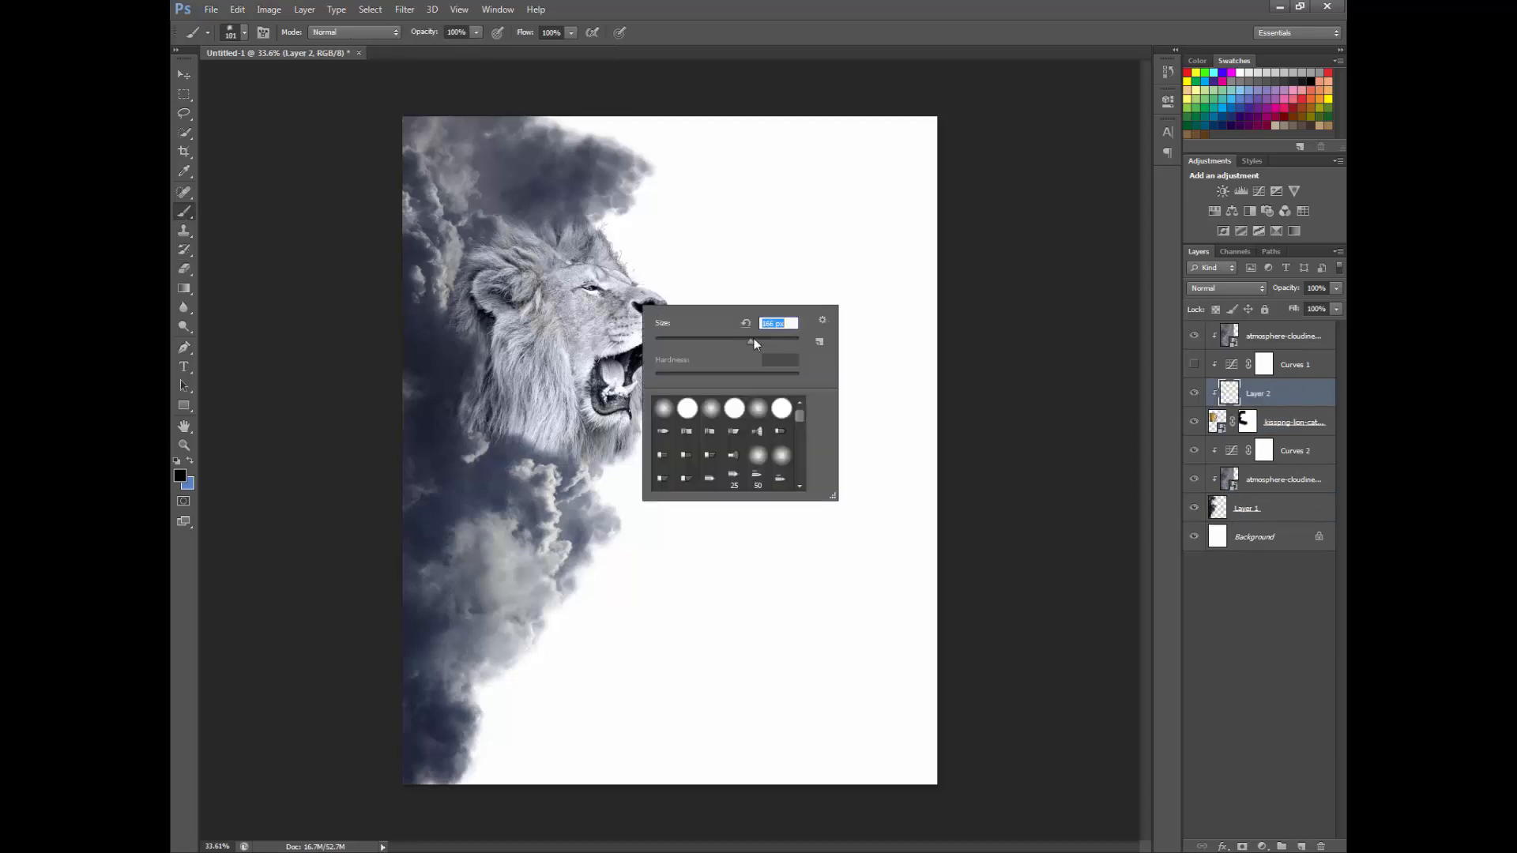
mouse_move(484, 249)
left_mouse_down()
mouse_move(451, 347)
mouse_move(474, 448)
mouse_move(503, 446)
mouse_move(478, 363)
mouse_move(516, 213)
mouse_move(568, 229)
left_mouse_up()
Step: Move the shading layer above the clipped cloud layer and delete the hidden Curves 1 layer
left_click_drag(1264, 394, 1258, 330)
left_click(1195, 394)
left_click(1195, 393)
left_click(1294, 393)
key("Delete")
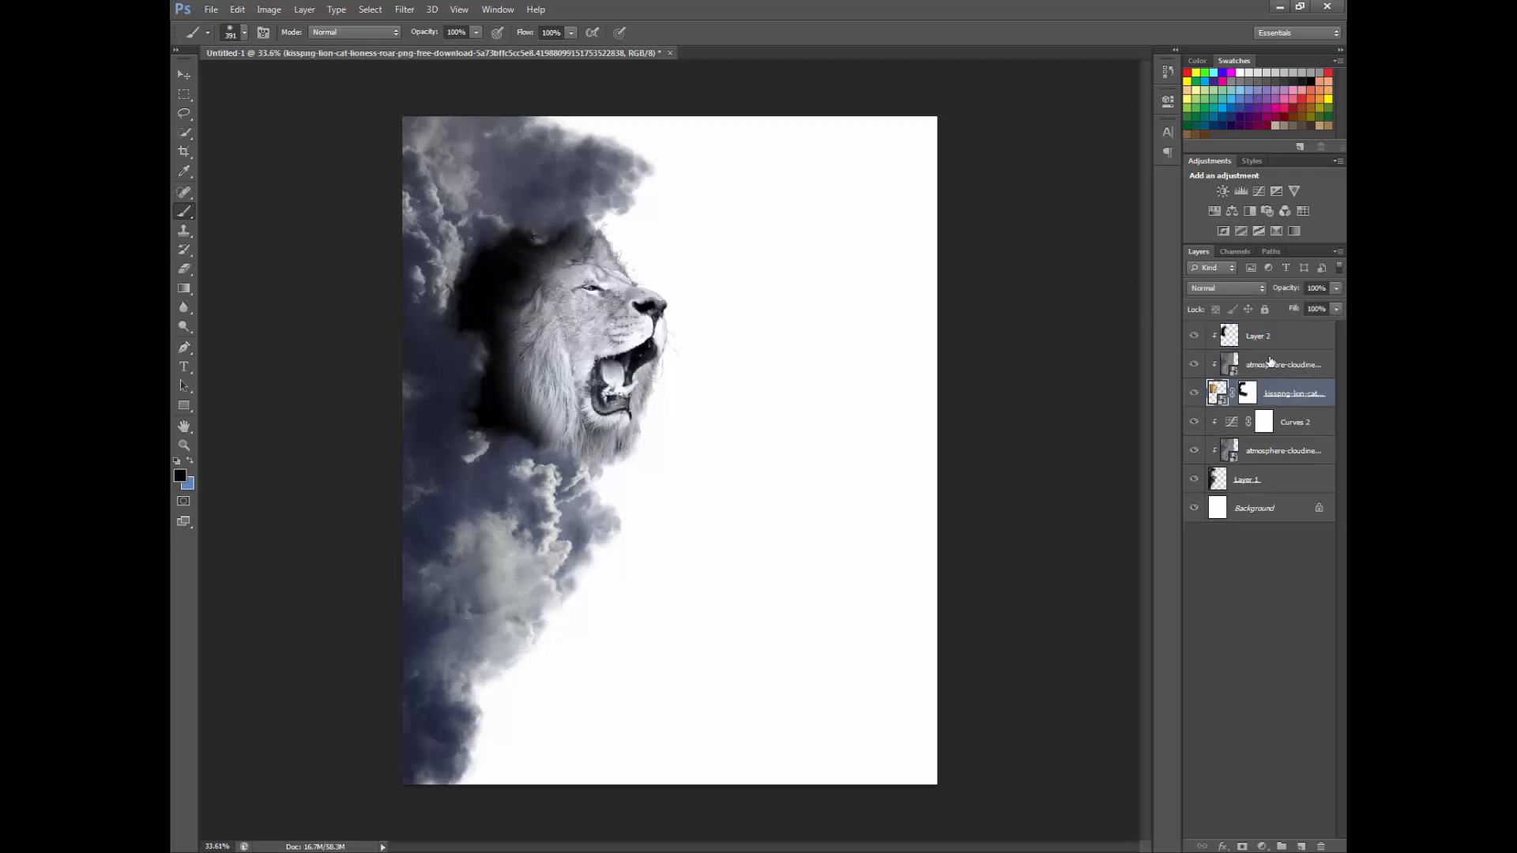
Step: Set Layer 2's blend mode to Multiply and its opacity to 67%
left_click(1272, 338)
left_click(1226, 289)
left_click(1209, 340)
key("Down")
key("Down")
key("Down")
key("Down")
key("Down")
key("Down")
key("Down")
key("Down")
key("Down")
key("Down")
left_click(1213, 289)
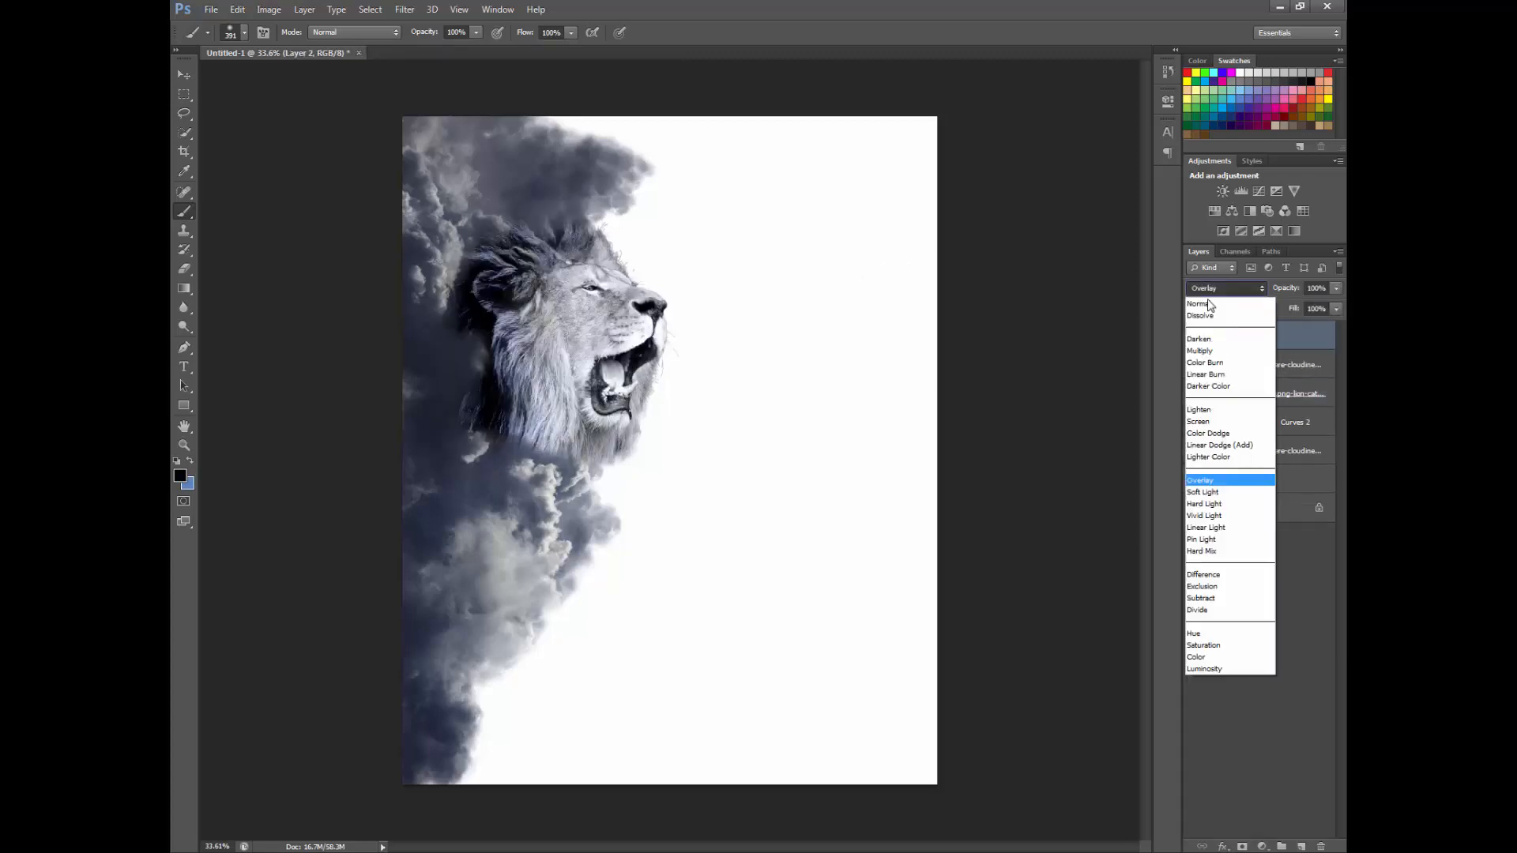
left_click(1208, 340)
left_click(1335, 289)
left_click_drag(1331, 296, 1291, 299)
left_click(1227, 289)
left_click(1207, 356)
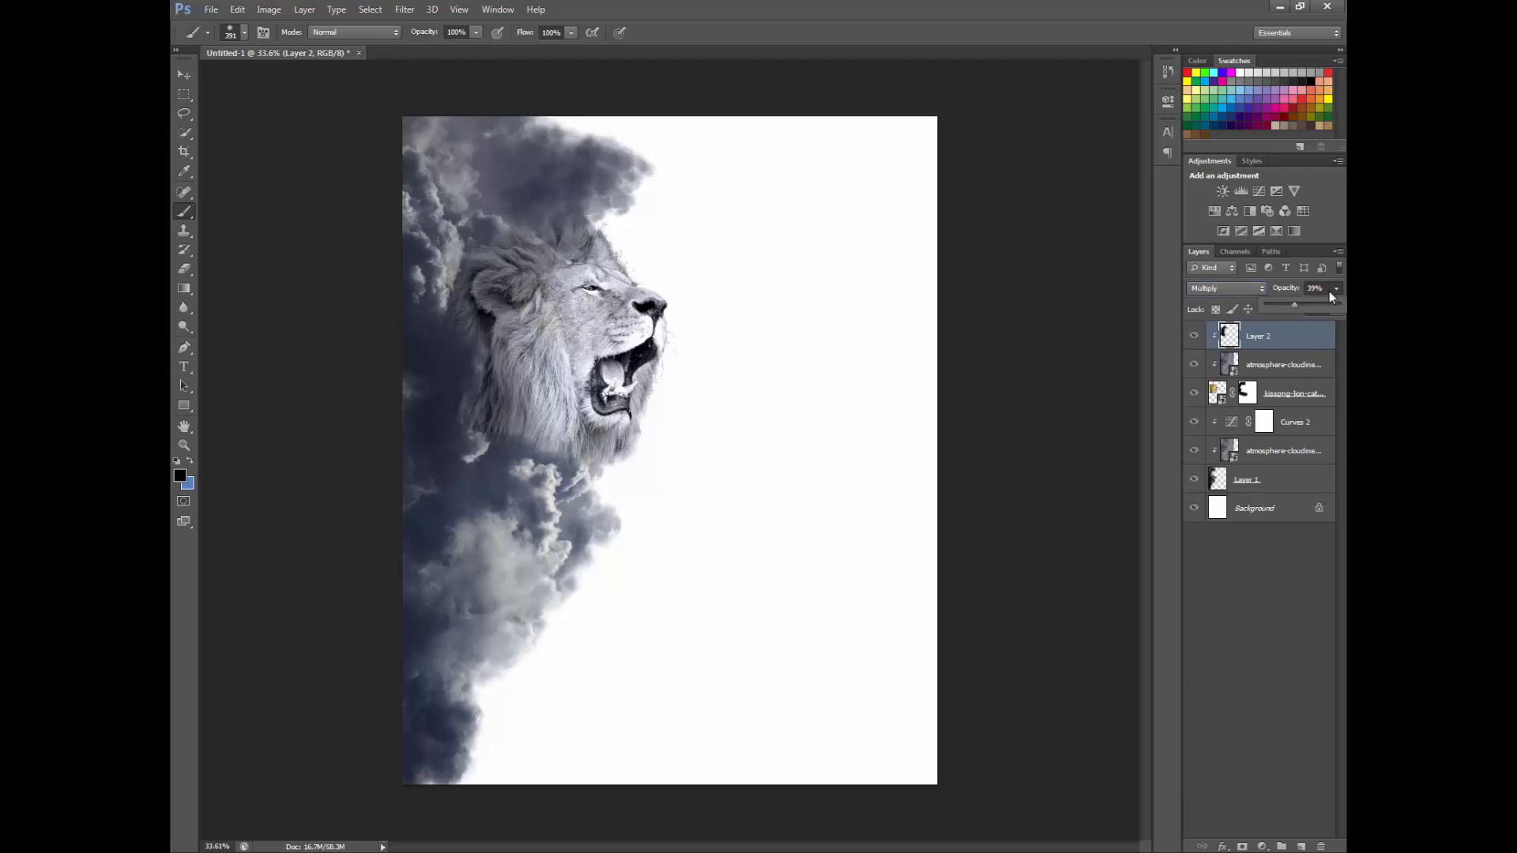
left_click(1316, 305)
left_click(505, 361)
Step: Try painting a black shadow behind the lion's mane on a new layer above Curves 2
scroll(518, 430, "up", 3)
scroll(484, 376, "down", 5)
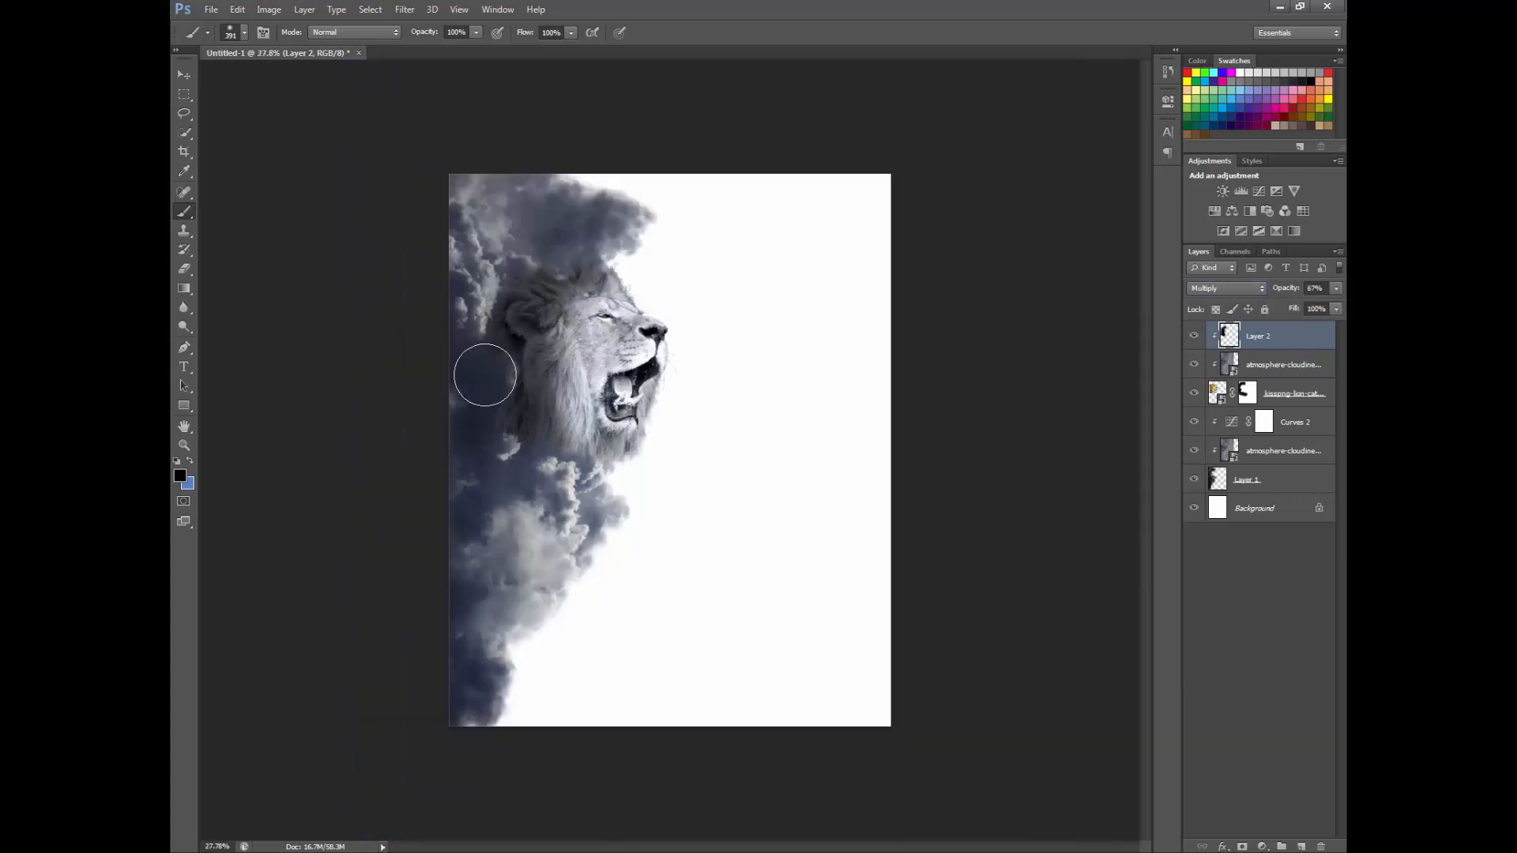
scroll(489, 378, "up", 5)
scroll(548, 387, "down", 5)
scroll(551, 384, "up", 5)
scroll(553, 382, "down", 4)
left_click(1292, 460)
left_click(1301, 846)
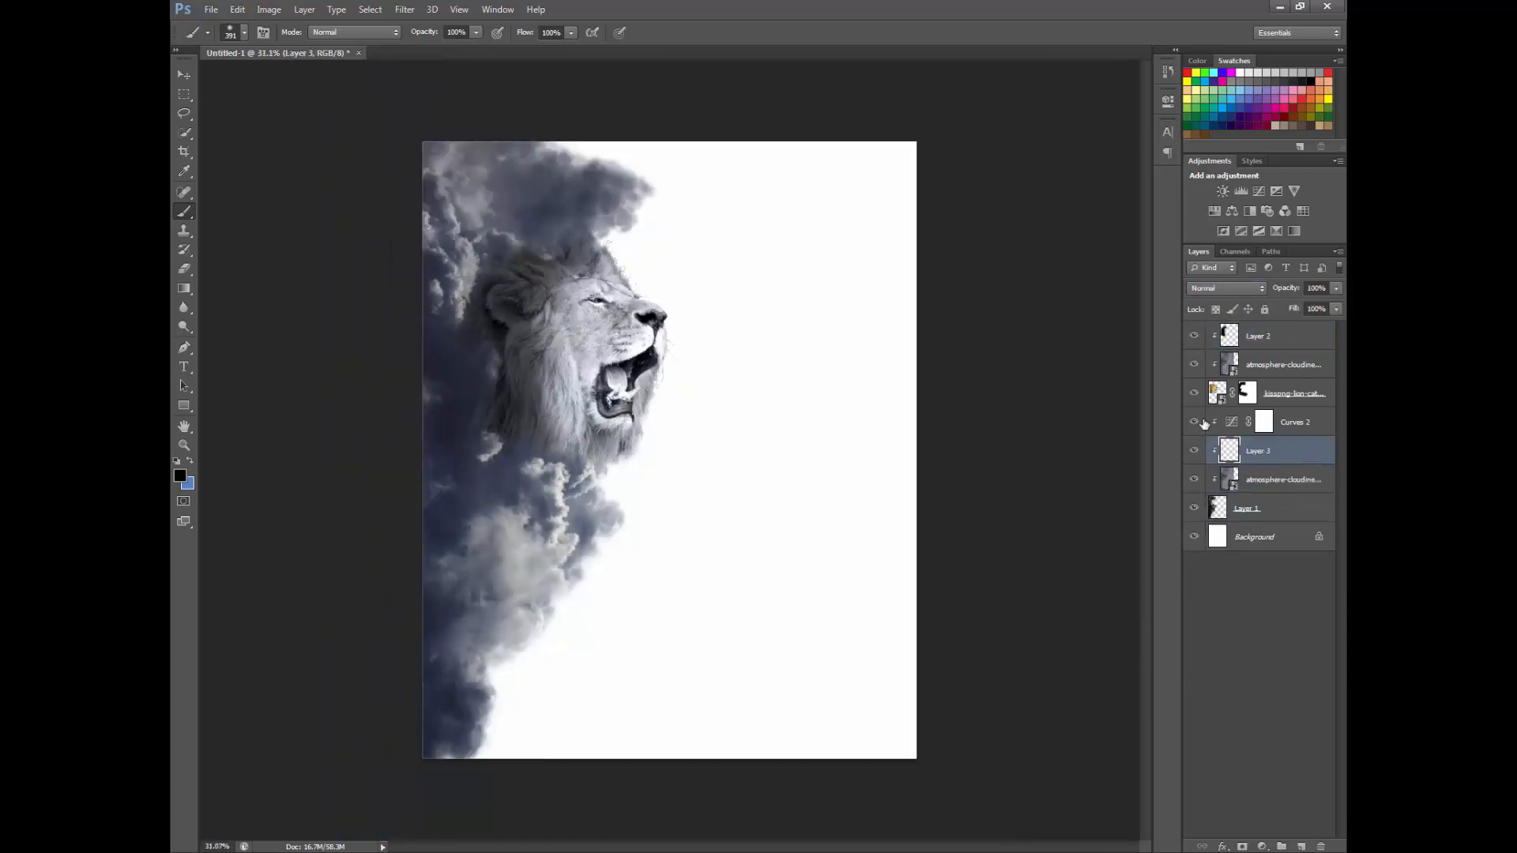
left_click_drag(1241, 450, 1230, 412)
mouse_move(478, 349)
left_mouse_down()
mouse_move(484, 322)
mouse_move(565, 268)
left_mouse_up()
scroll(484, 413, "up", 1)
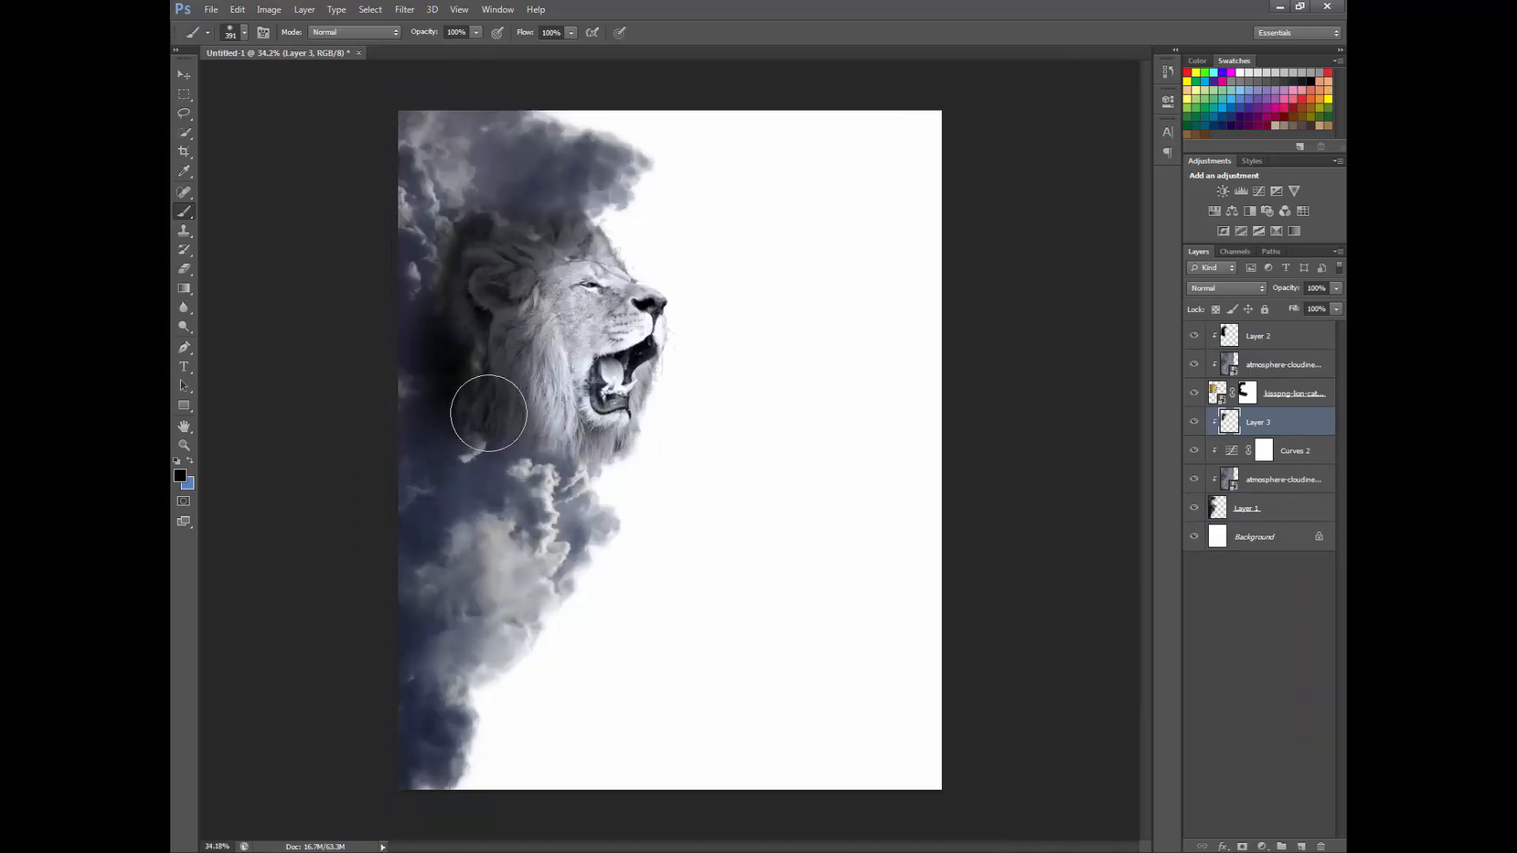
scroll(490, 442, "down", 3)
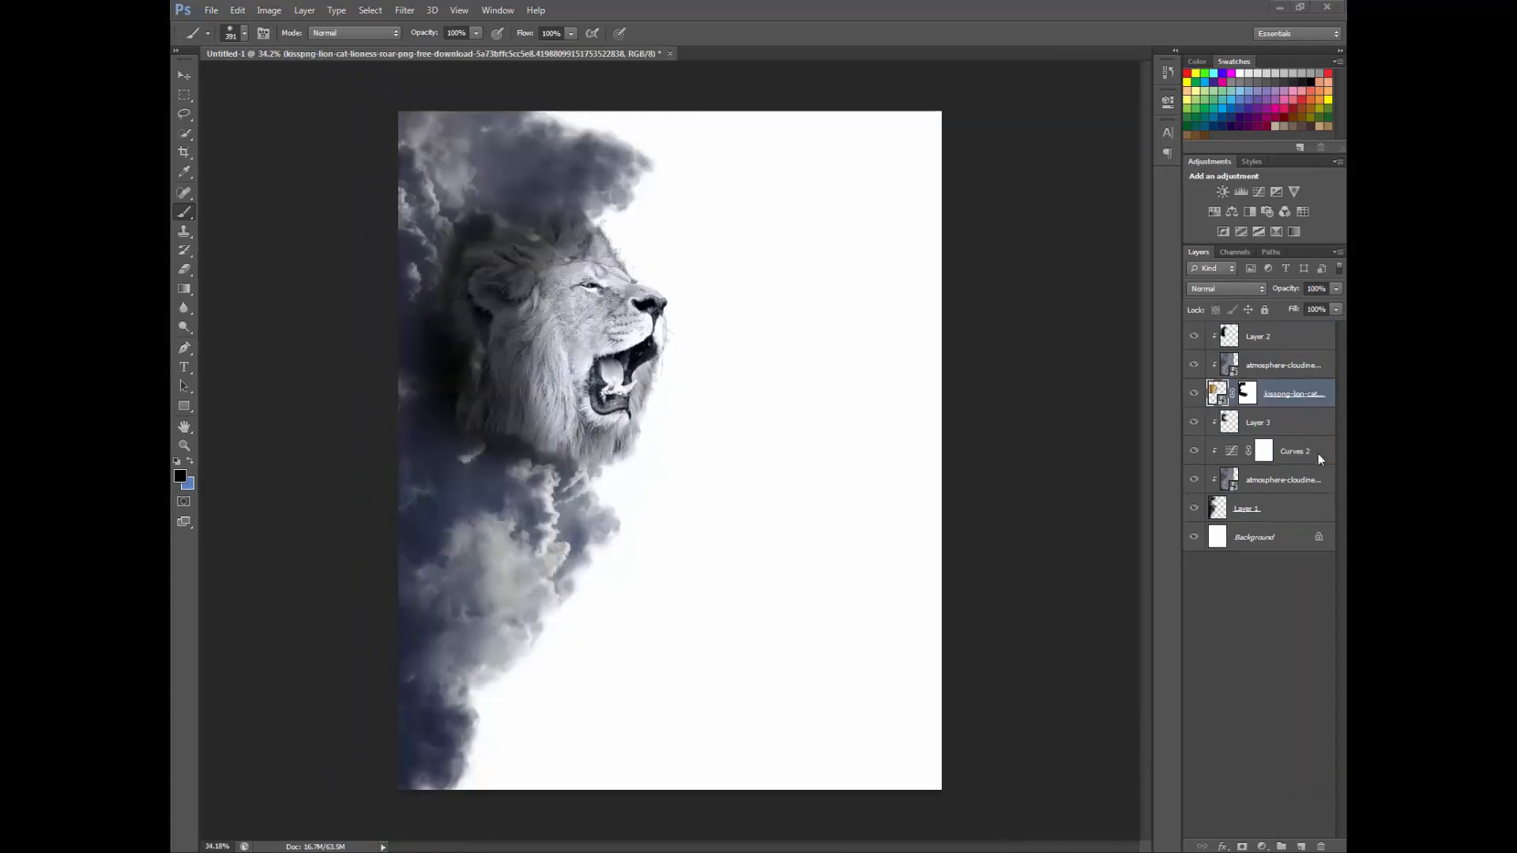
Step: Compare the image with and without the Layer 3 shadow and delete that layer
left_click(1193, 422)
left_click(1194, 422)
left_click(1194, 422)
left_click(1273, 427)
key("Delete")
left_click(1247, 393)
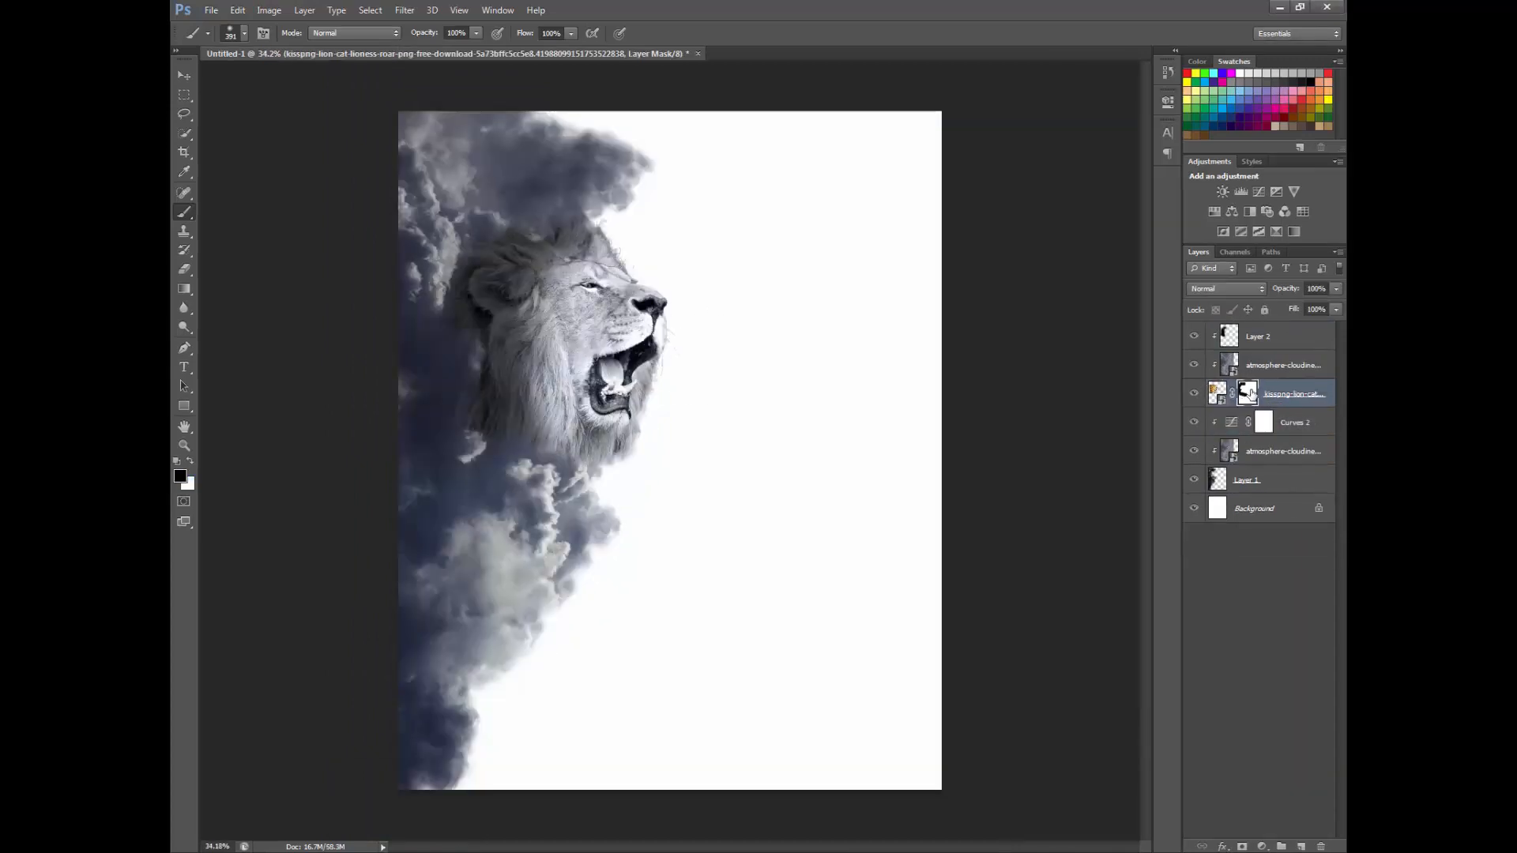
Step: Duplicate the cloud layer above the lion and clip the copy to the lion layer
left_click(1283, 369)
key("ctrl+j")
right_click(1286, 370)
left_click(1199, 505)
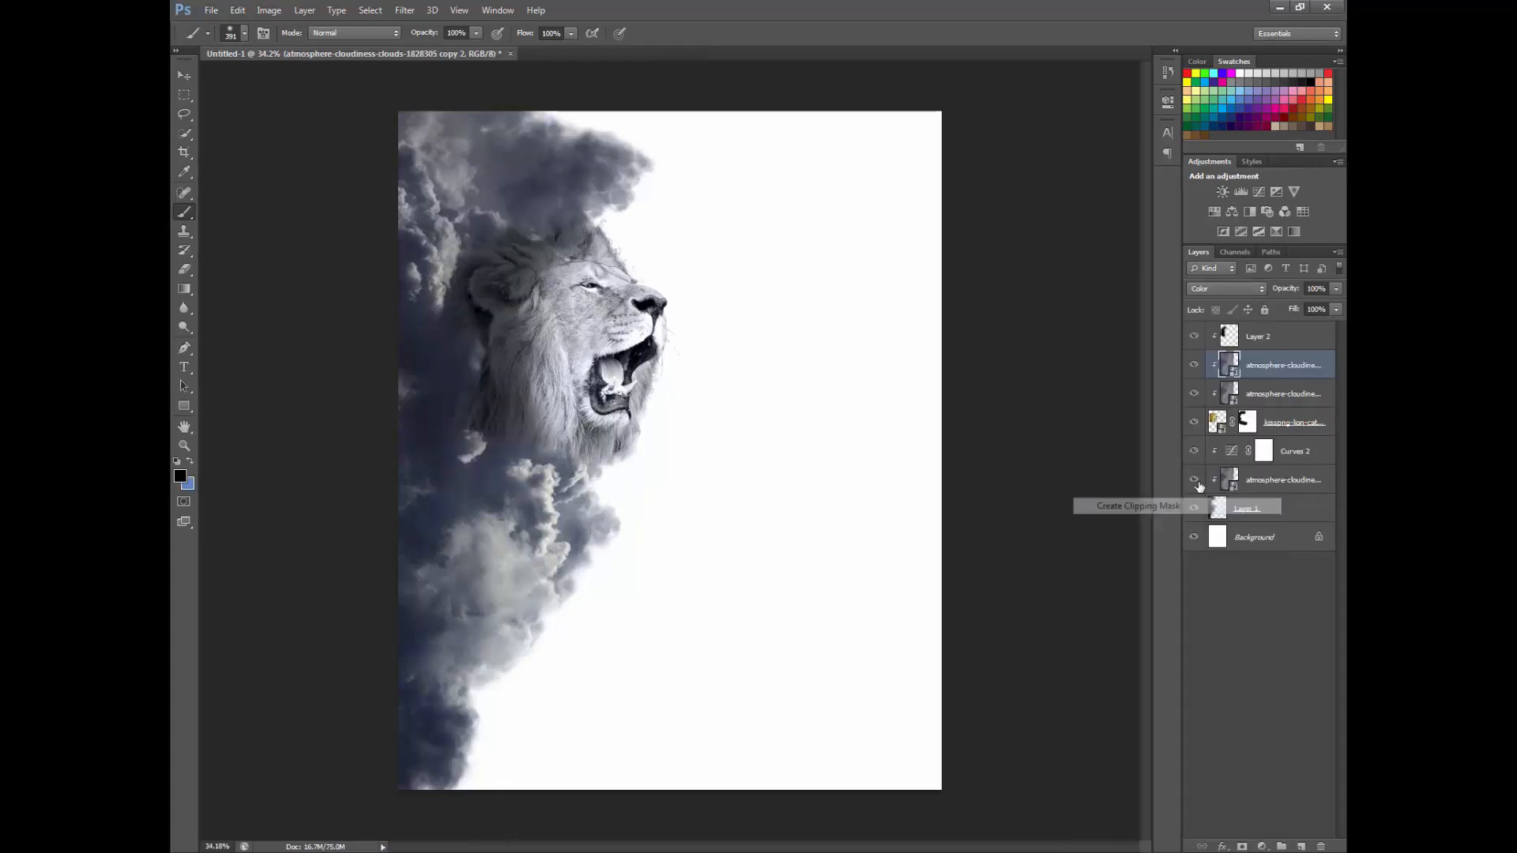
Step: Set the blend mode of the cloud layer directly above the lion to Overlay
left_click(1266, 394)
left_click(1226, 289)
left_click(1208, 488)
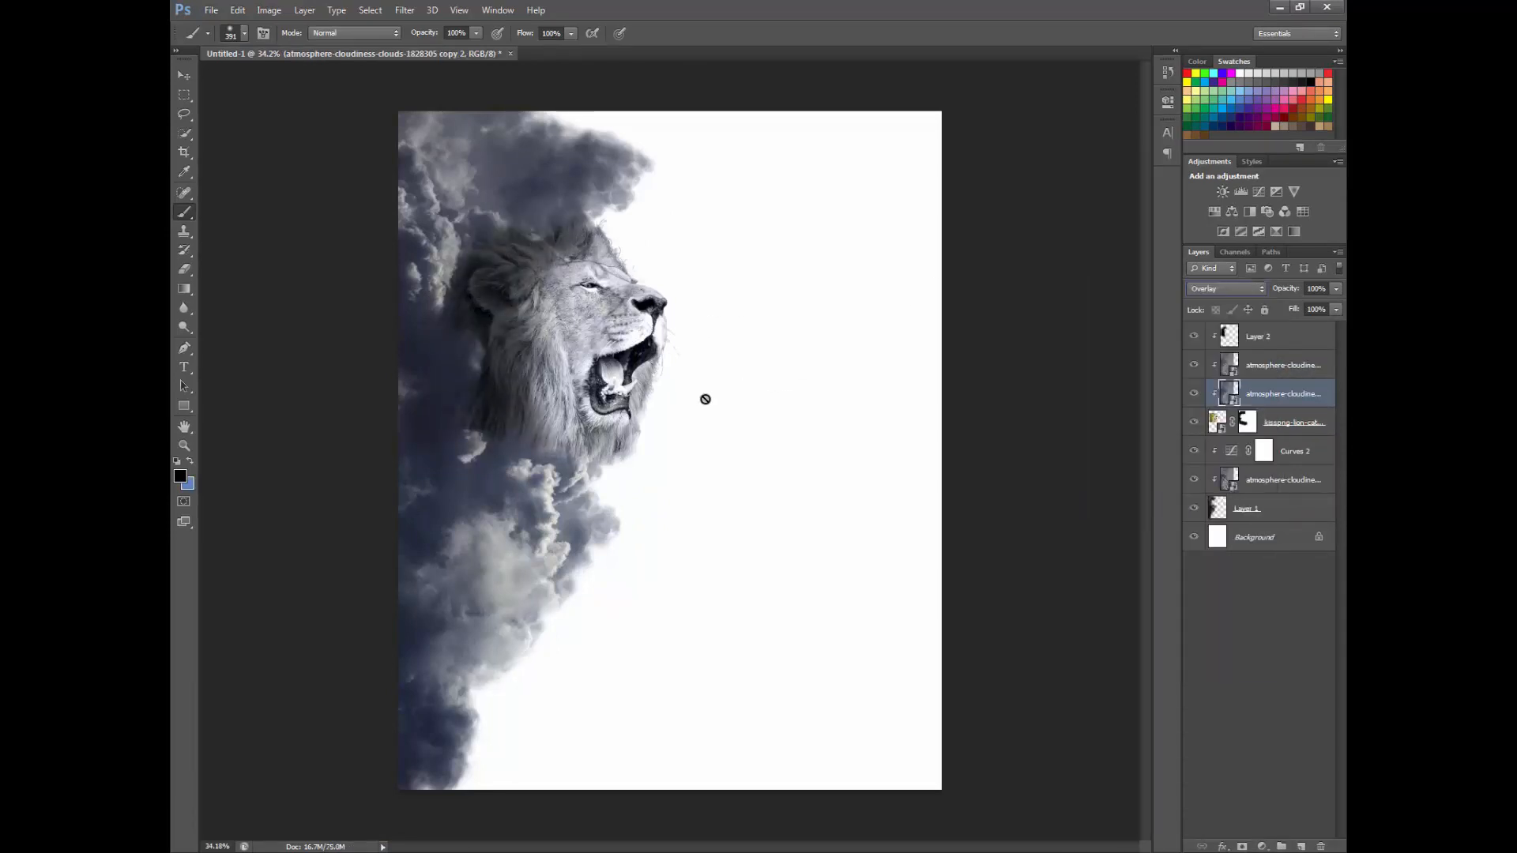
key("Down")
key("Down")
key("Up")
key("Up")
Step: Move Layer 2 between the two cloud layers clipped to the lion
left_click(184, 446)
left_click(502, 343)
left_click_drag(1247, 336, 1273, 360)
Step: Mask the rear edge of the lion's mane on its layer mask with a cloud-shaped brush of 129 px
mouse_move(711, 352)
left_mouse_down()
mouse_move(646, 351)
mouse_move(758, 351)
mouse_move(686, 352)
left_mouse_up()
left_click(1246, 422)
left_click(184, 212)
right_click(511, 188)
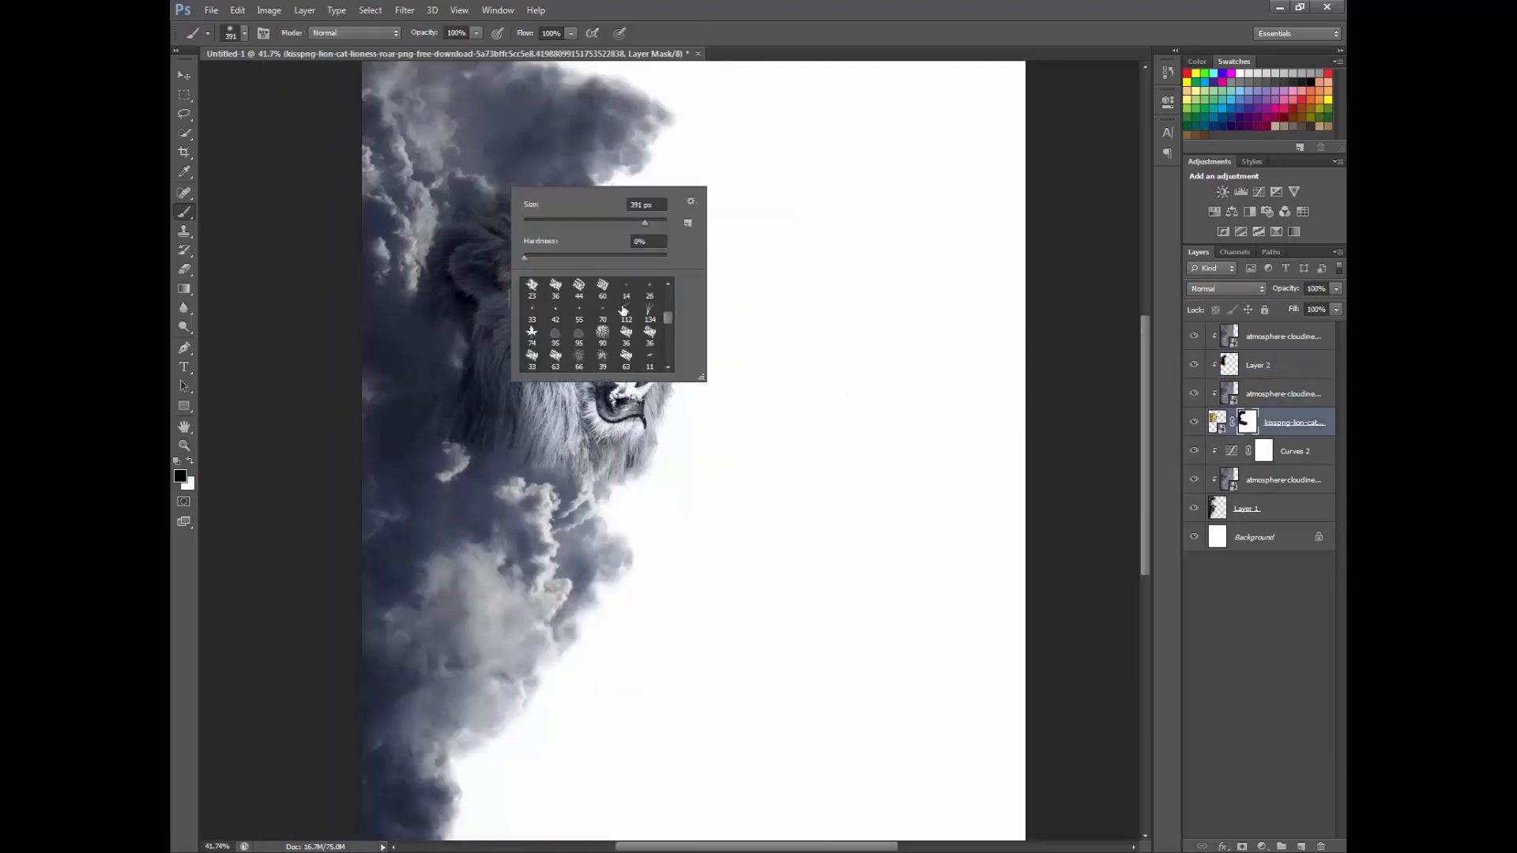
scroll(650, 312, "down", 3)
left_click(624, 307)
right_click(532, 264)
double_click(670, 373)
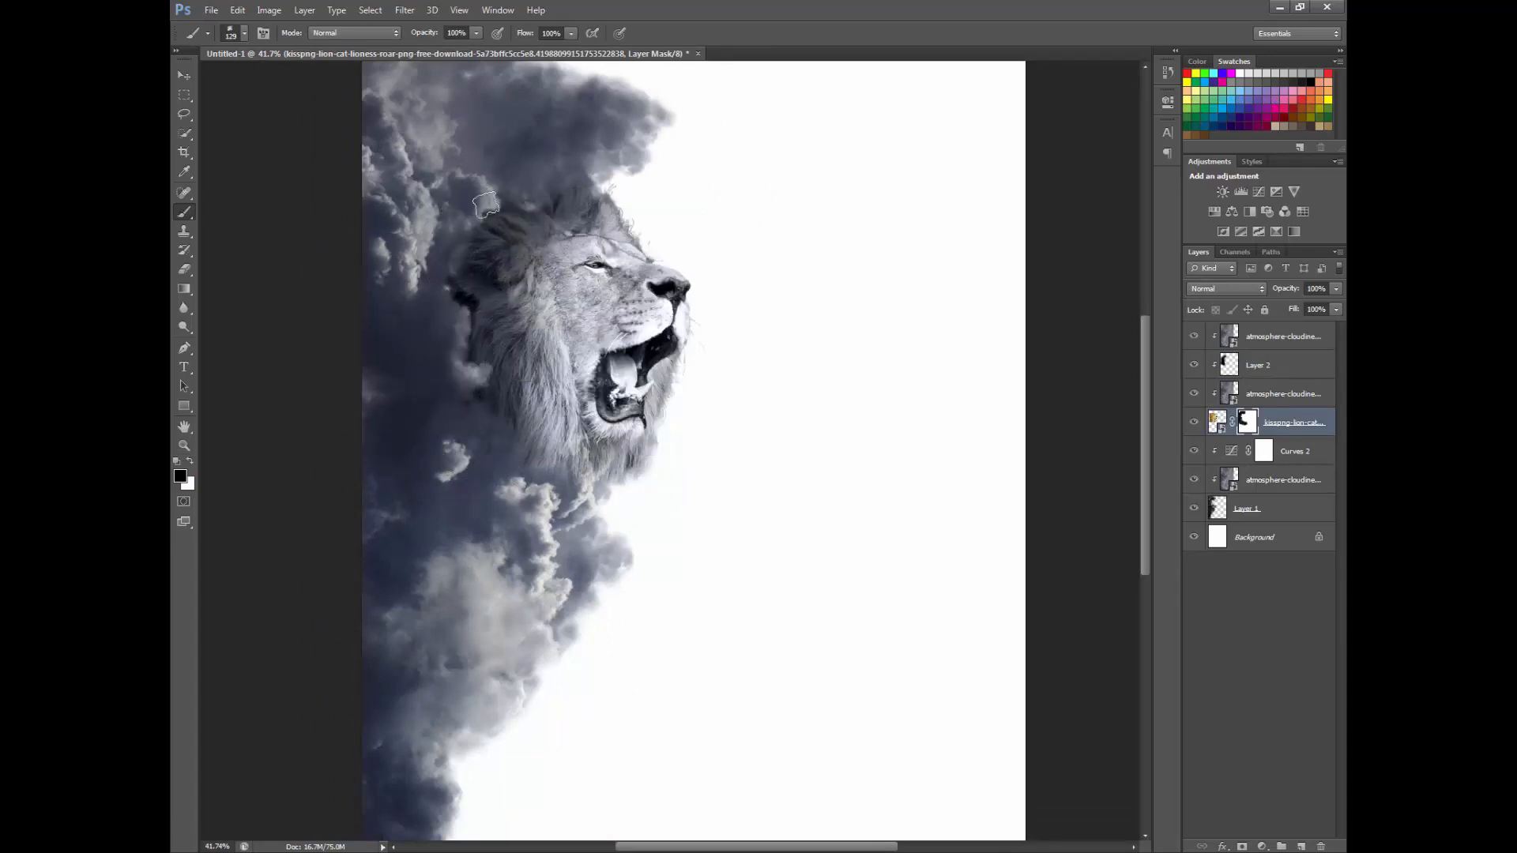
Step: Duplicate the cloud layer above Layer 1 and clip the copy to Layer 1
scroll(562, 229, "down", 6)
scroll(565, 249, "up", 5)
scroll(682, 294, "down", 2)
left_click(1284, 505)
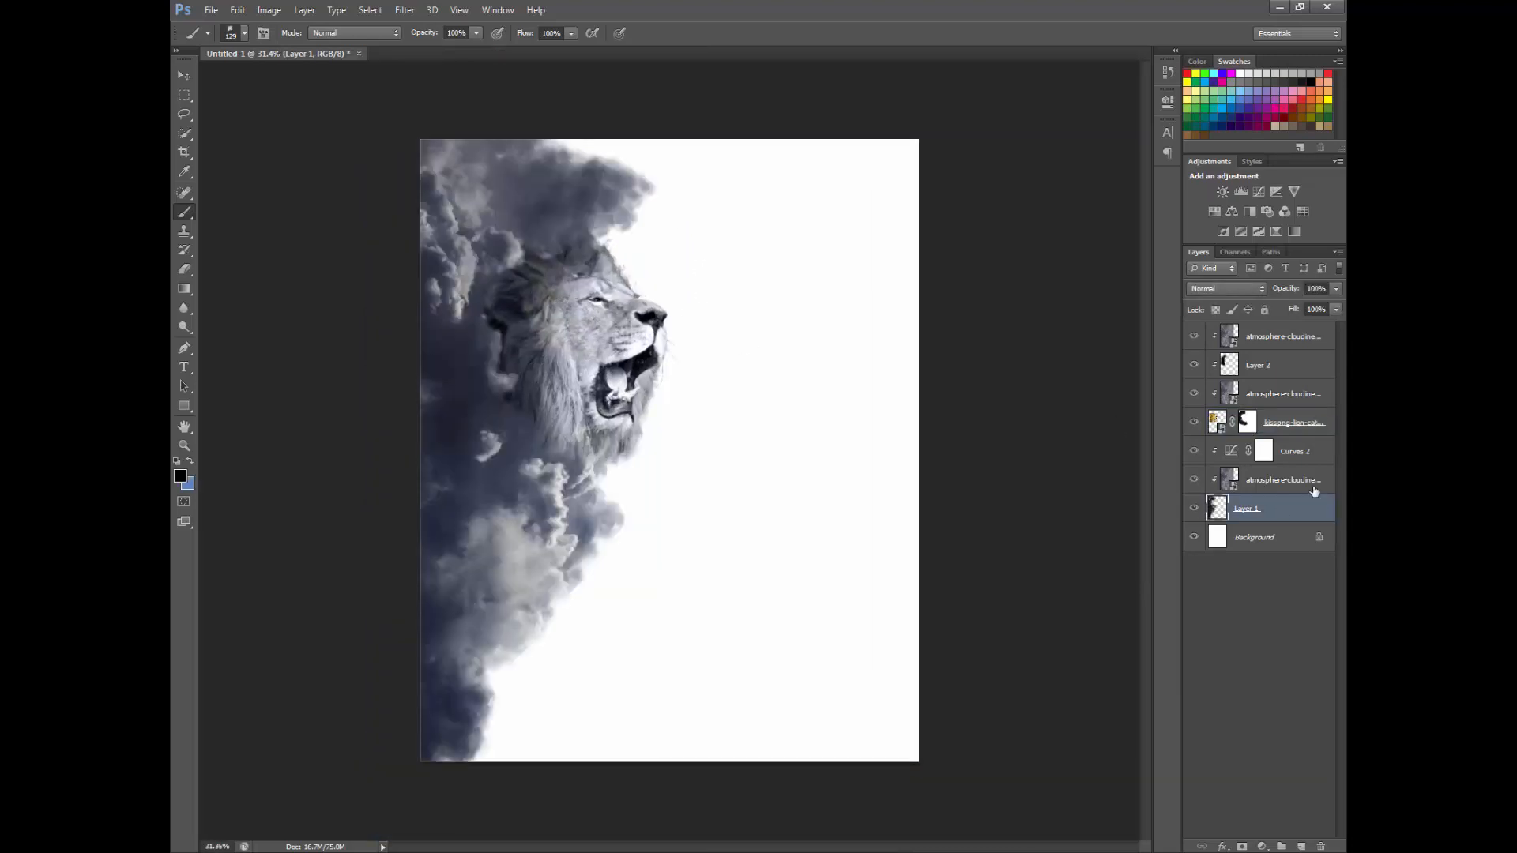
left_click(1313, 488)
key("ctrl+j")
right_click(1316, 483)
left_click(1279, 506)
Step: Try various blend modes, starting with Darken, on the duplicated cloud layer and delete the copy
left_click(1207, 289)
left_click(1205, 322)
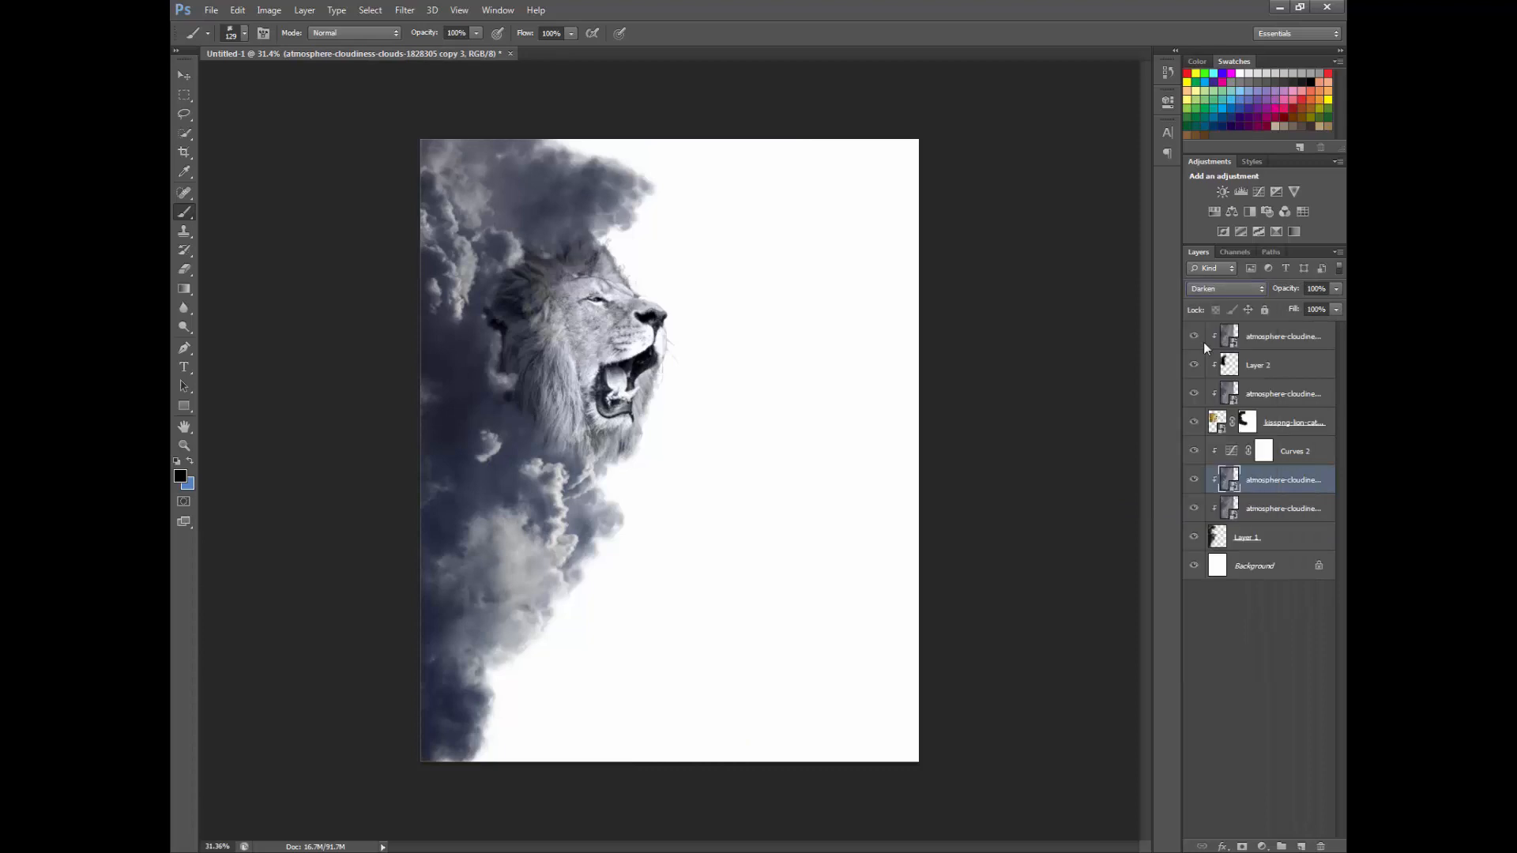
key("Down")
key("Down")
key("Down")
key("Down")
key("Down")
key("Down")
key("Down")
key("Down")
key("Down")
key("Down")
key("Down")
key("Down")
key("Down")
key("Down")
key("Down")
key("Down")
key("Down")
key("Down")
key("Down")
key("Down")
key("Down")
key("Down")
key("Down")
key("Down")
left_click(186, 75)
key("Delete")
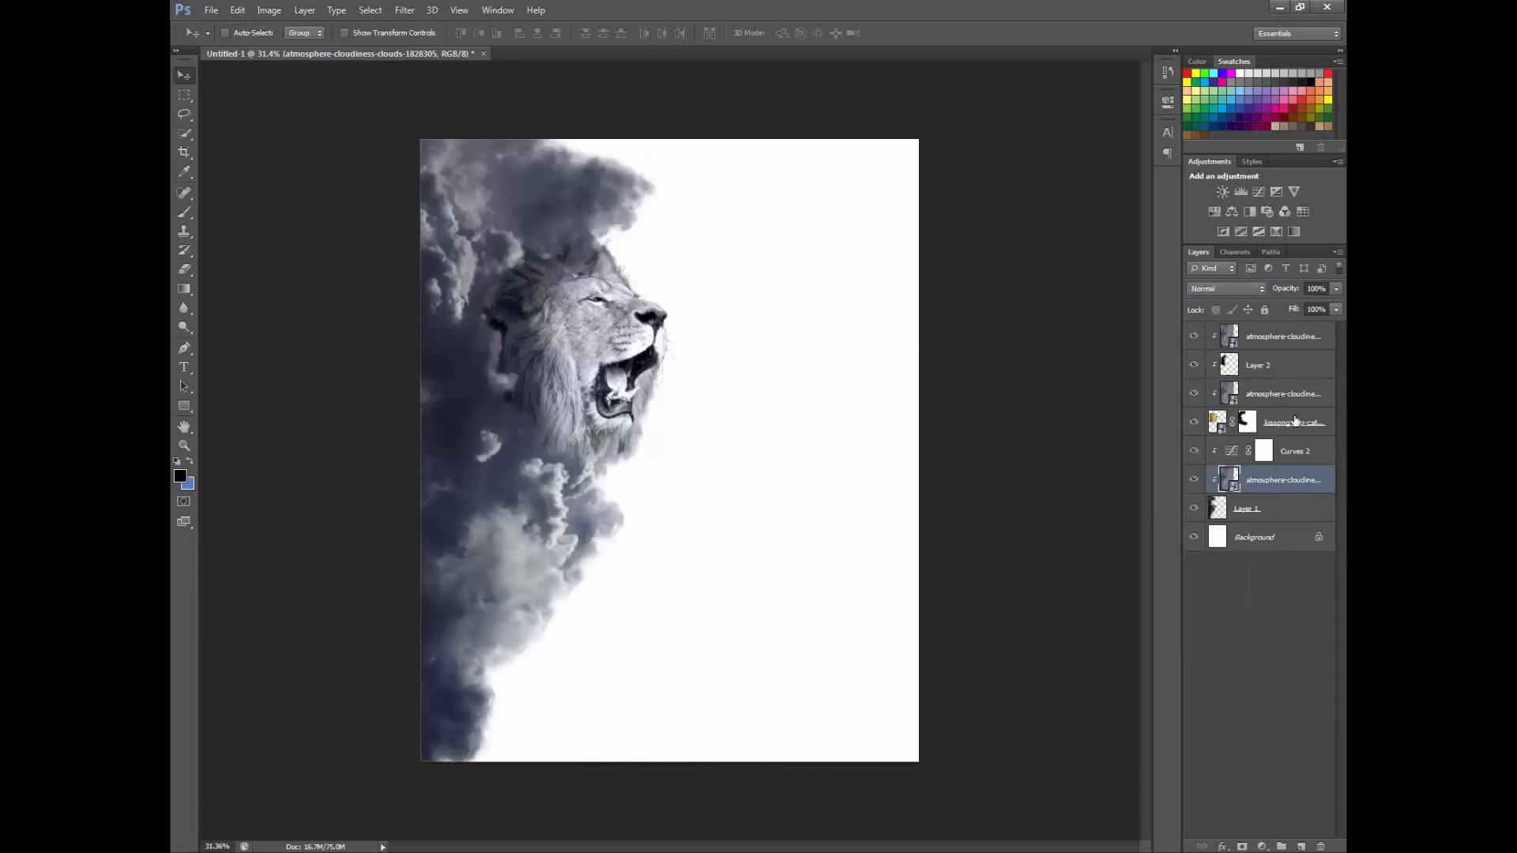
Step: Add a Levels adjustment clipped to the lion with midtones 0.68, white input 228 and white output 188
left_click(1294, 421)
left_click(1240, 192)
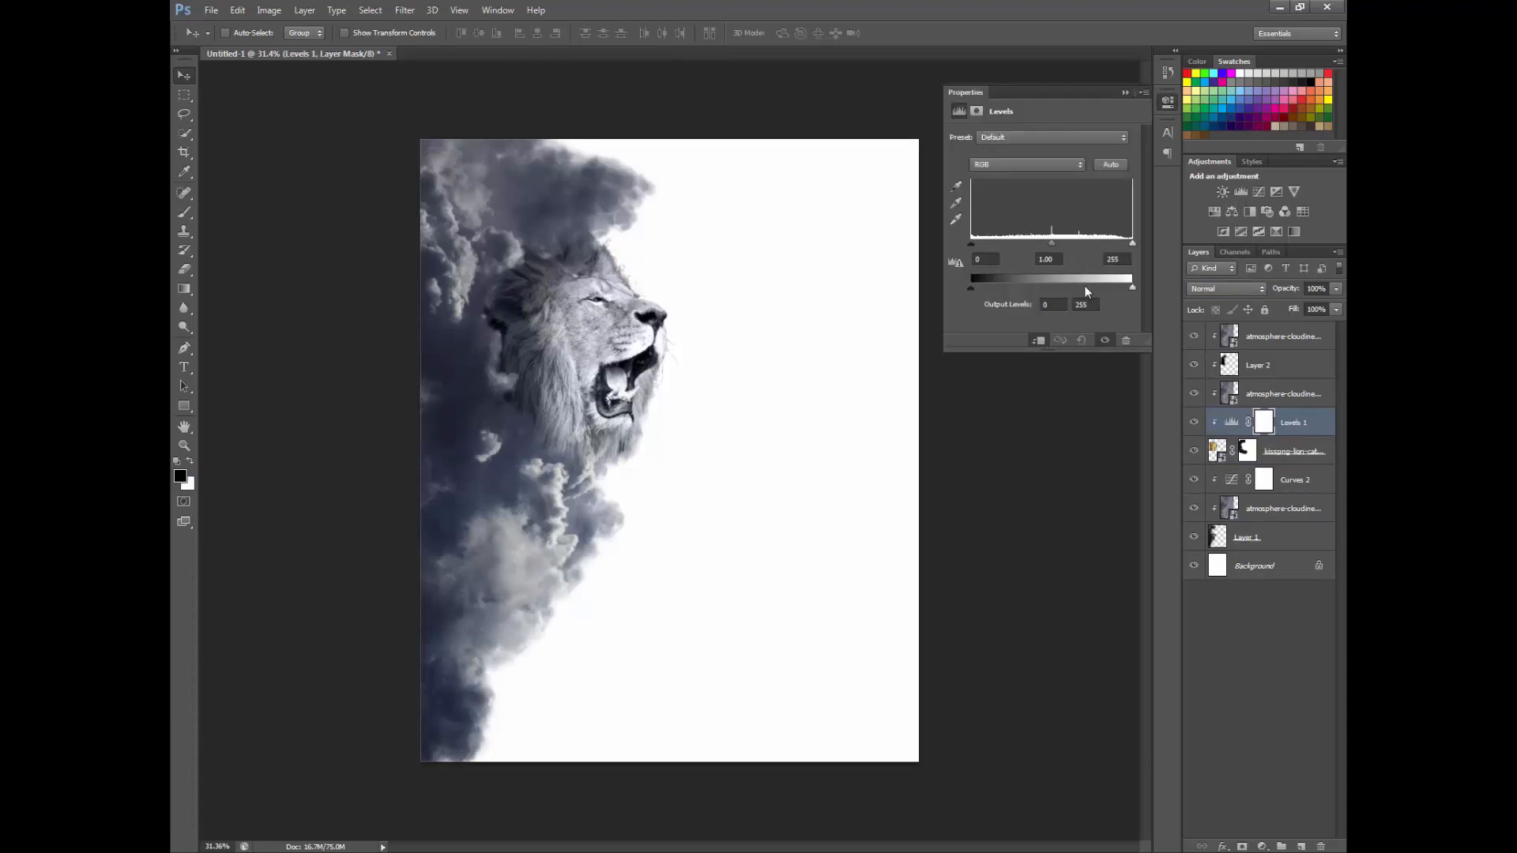
left_click_drag(1133, 288, 1061, 243)
scroll(721, 295, "up", 2)
left_click_drag(1082, 288, 1095, 288)
Step: Move the Levels 1 adjustment to the top of the lion's clipped layers and collapse its properties
left_click_drag(1278, 361, 1278, 335)
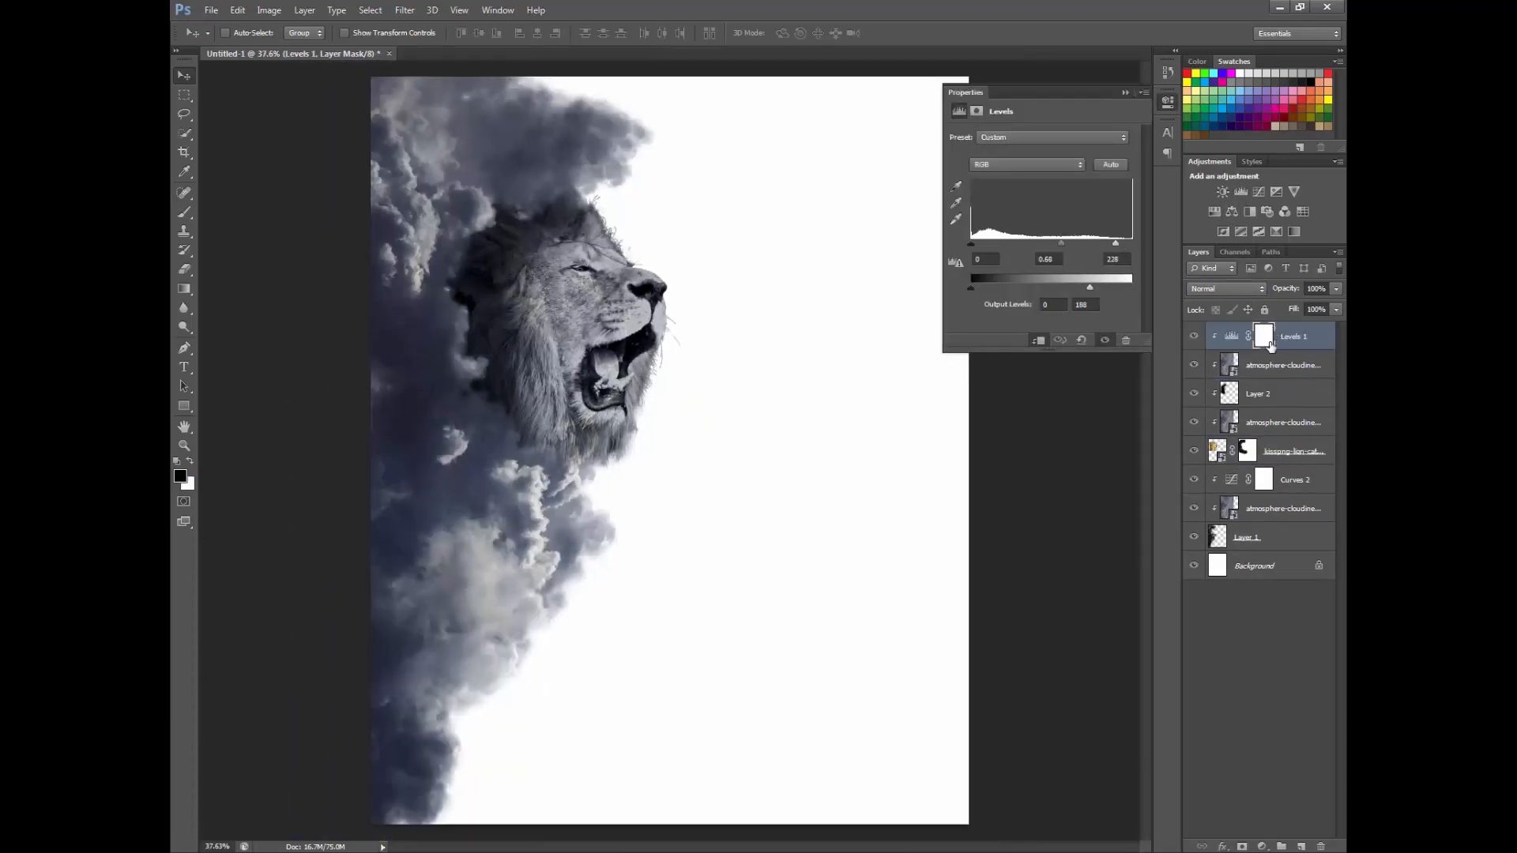
scroll(756, 277, "down", 3)
left_click(1125, 93)
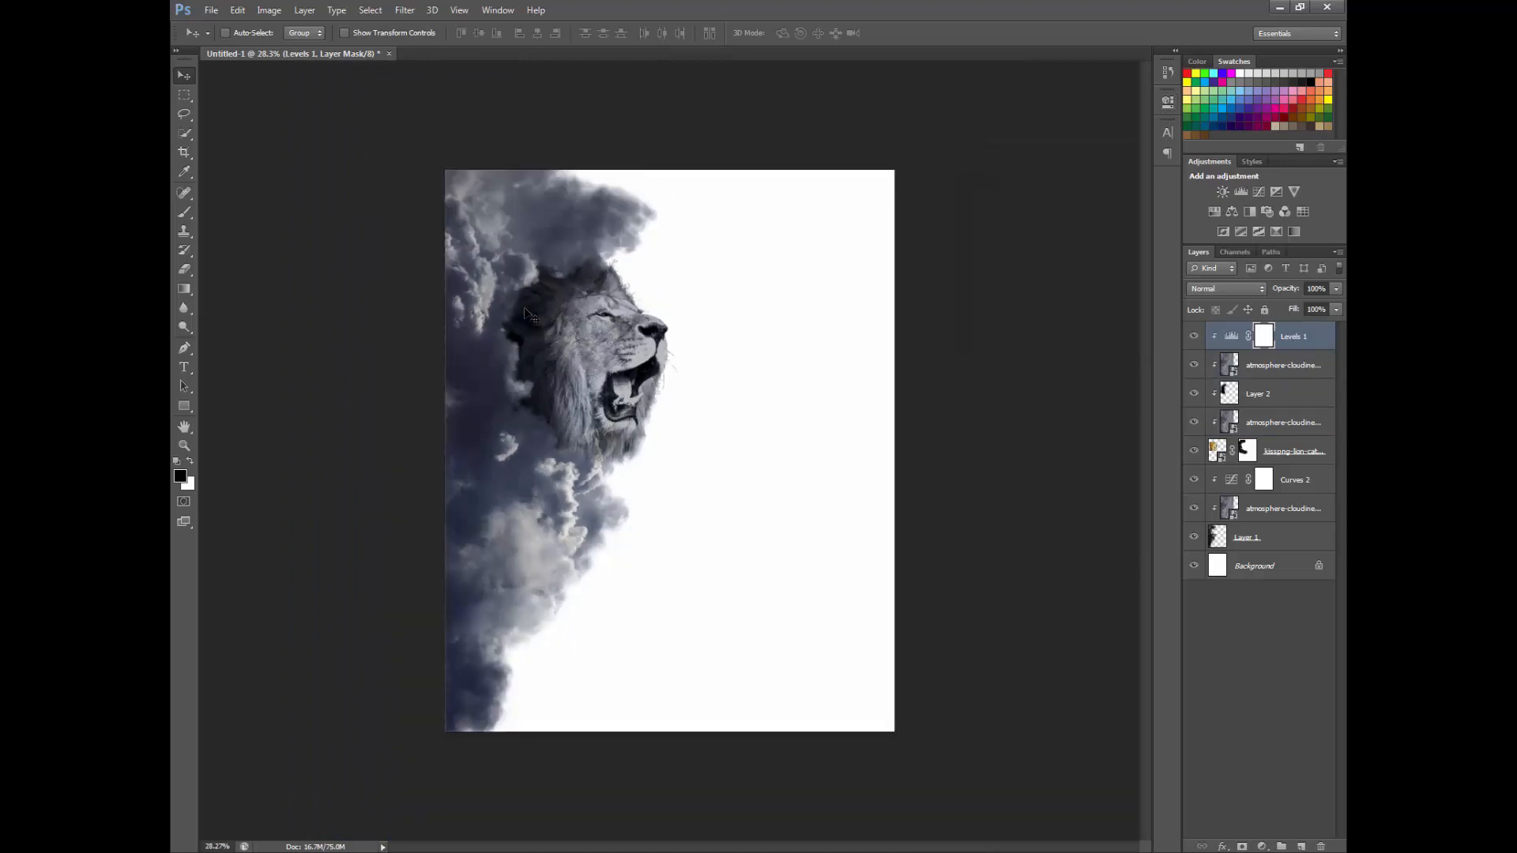
Step: Compare the lion with and without the Layer 2 shading
scroll(600, 347, "up", 5)
scroll(600, 347, "down", 5)
left_click(1195, 393)
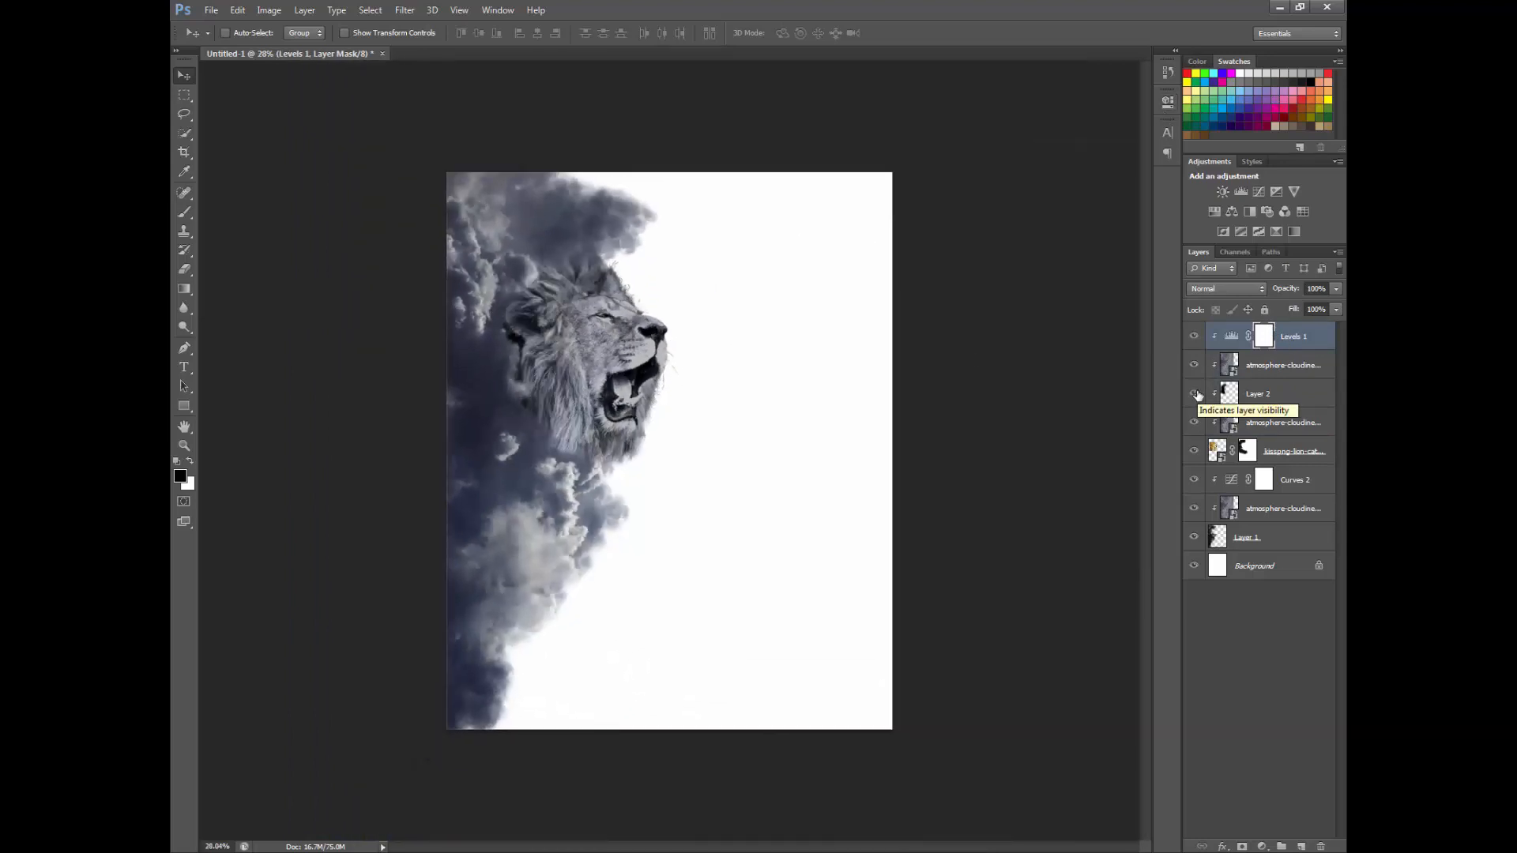
left_click(1195, 394)
left_click(1195, 393)
left_click(1195, 394)
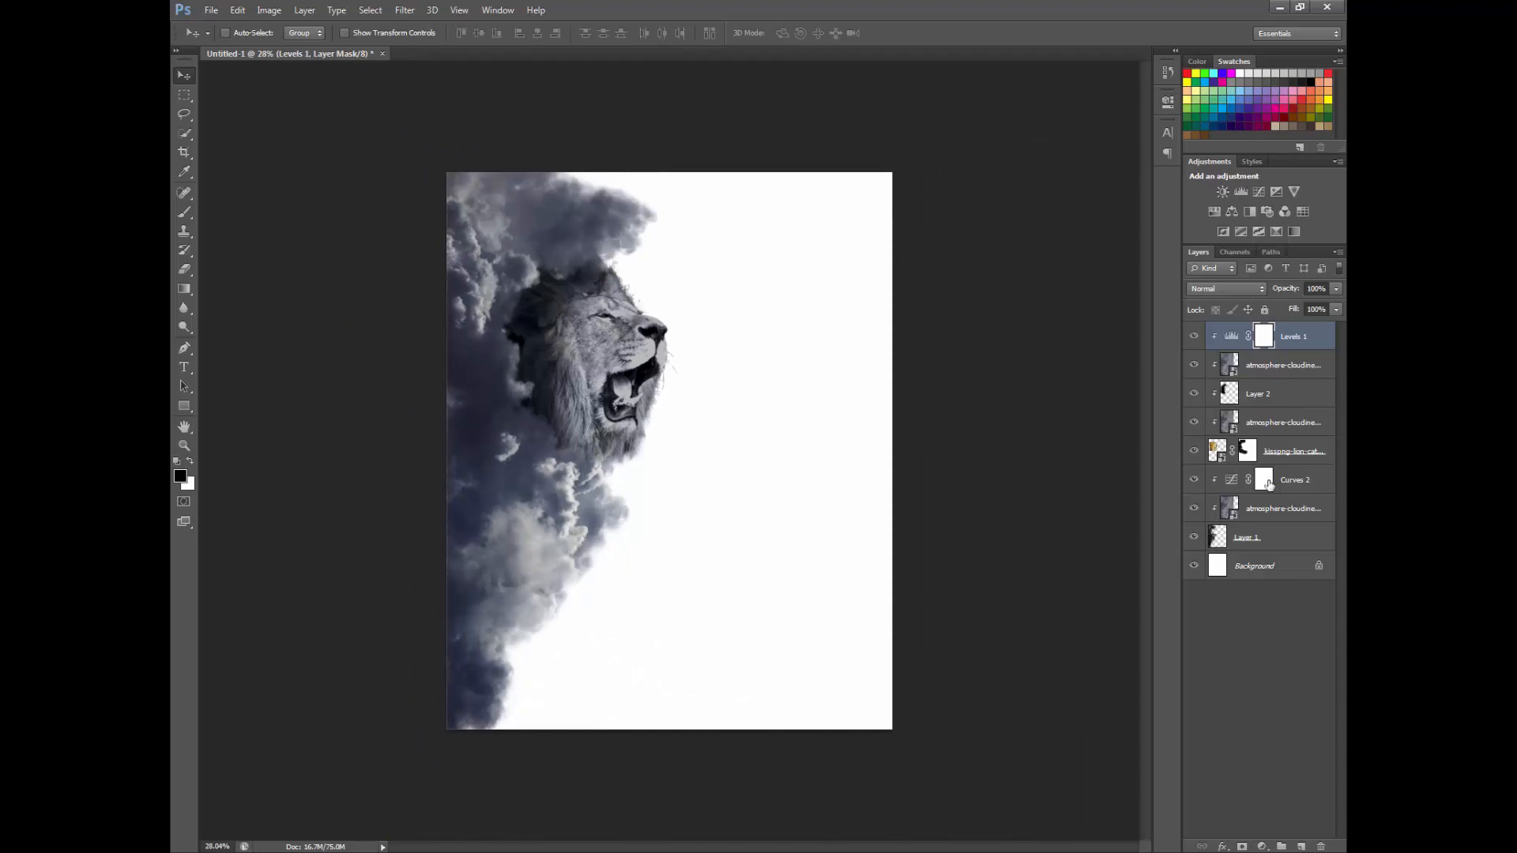
Step: Create a layer group at the top of the stack and place a copy of the cloud layer above it
left_click(1278, 503, "shift")
key("ctrl+g")
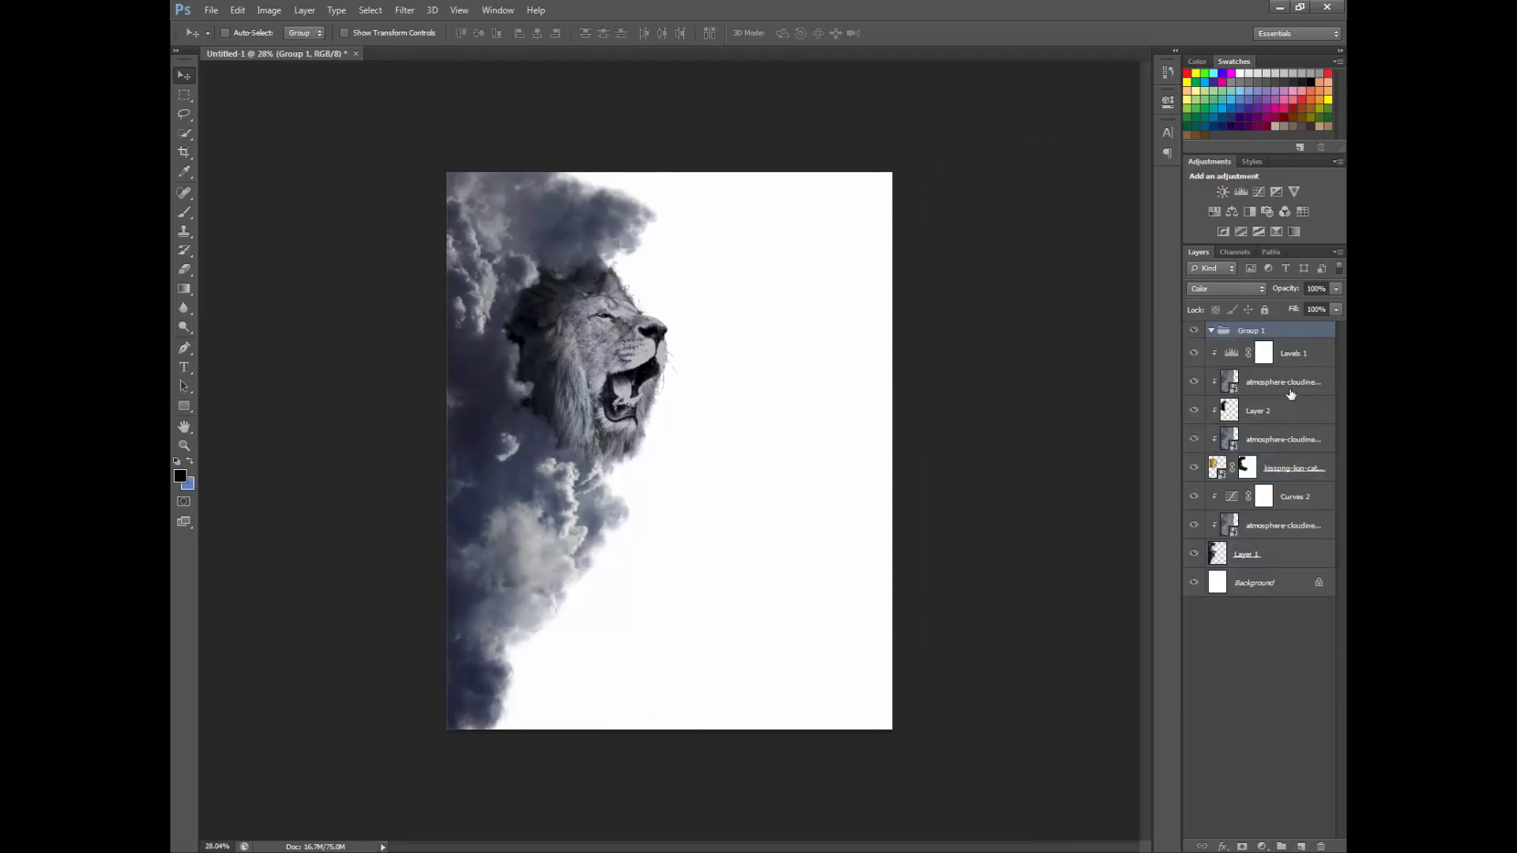
left_click(1290, 394)
key("ctrl+j")
left_click_drag(1277, 331, 1277, 327)
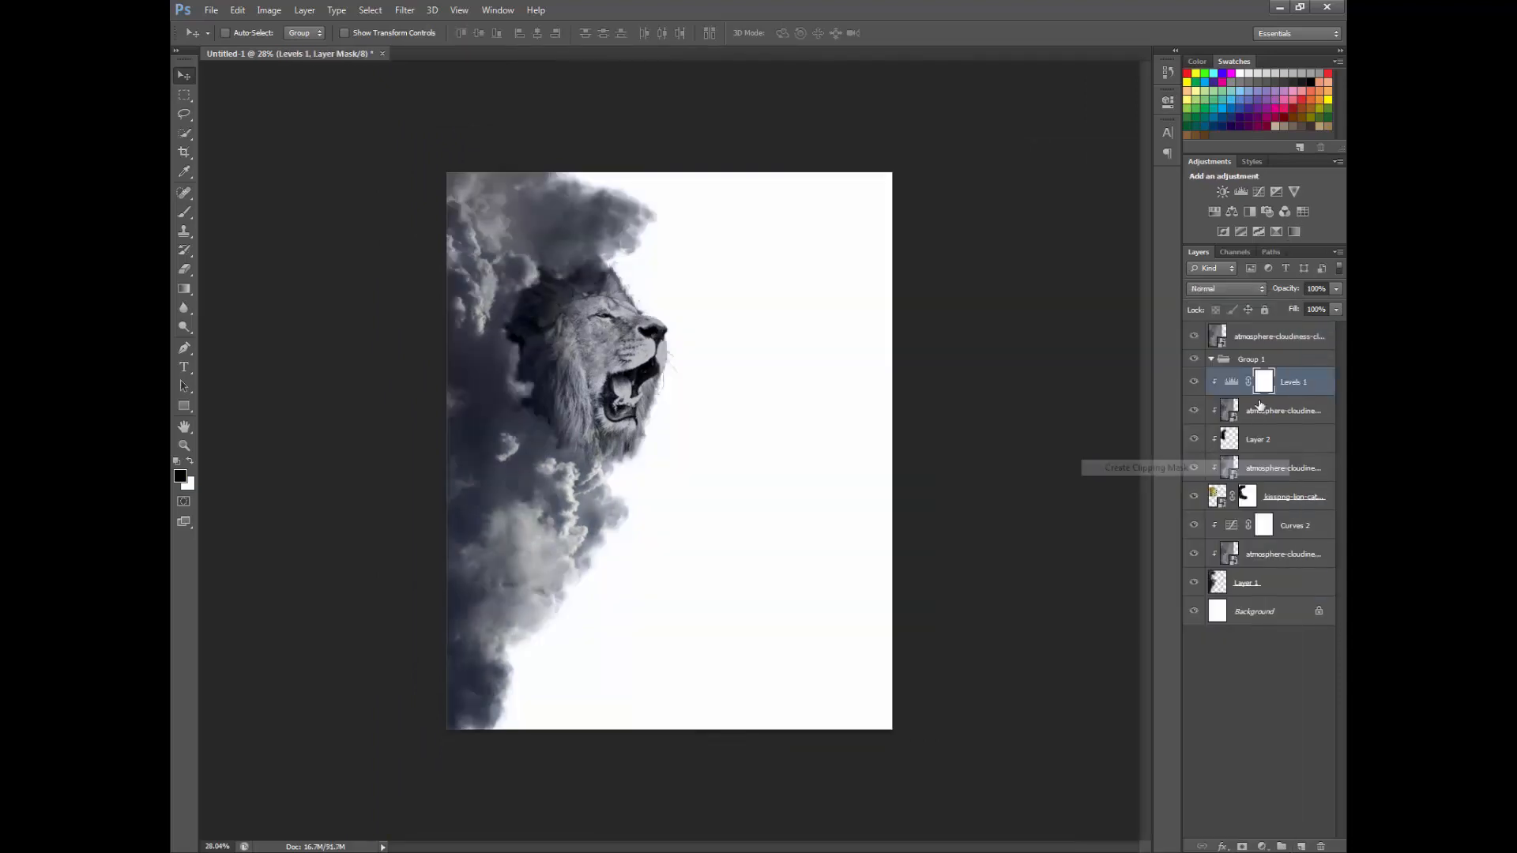
Step: Clip the topmost cloud copy to Group 1 and set its blend mode to Hard Light
right_click(1264, 339)
left_click(1167, 507)
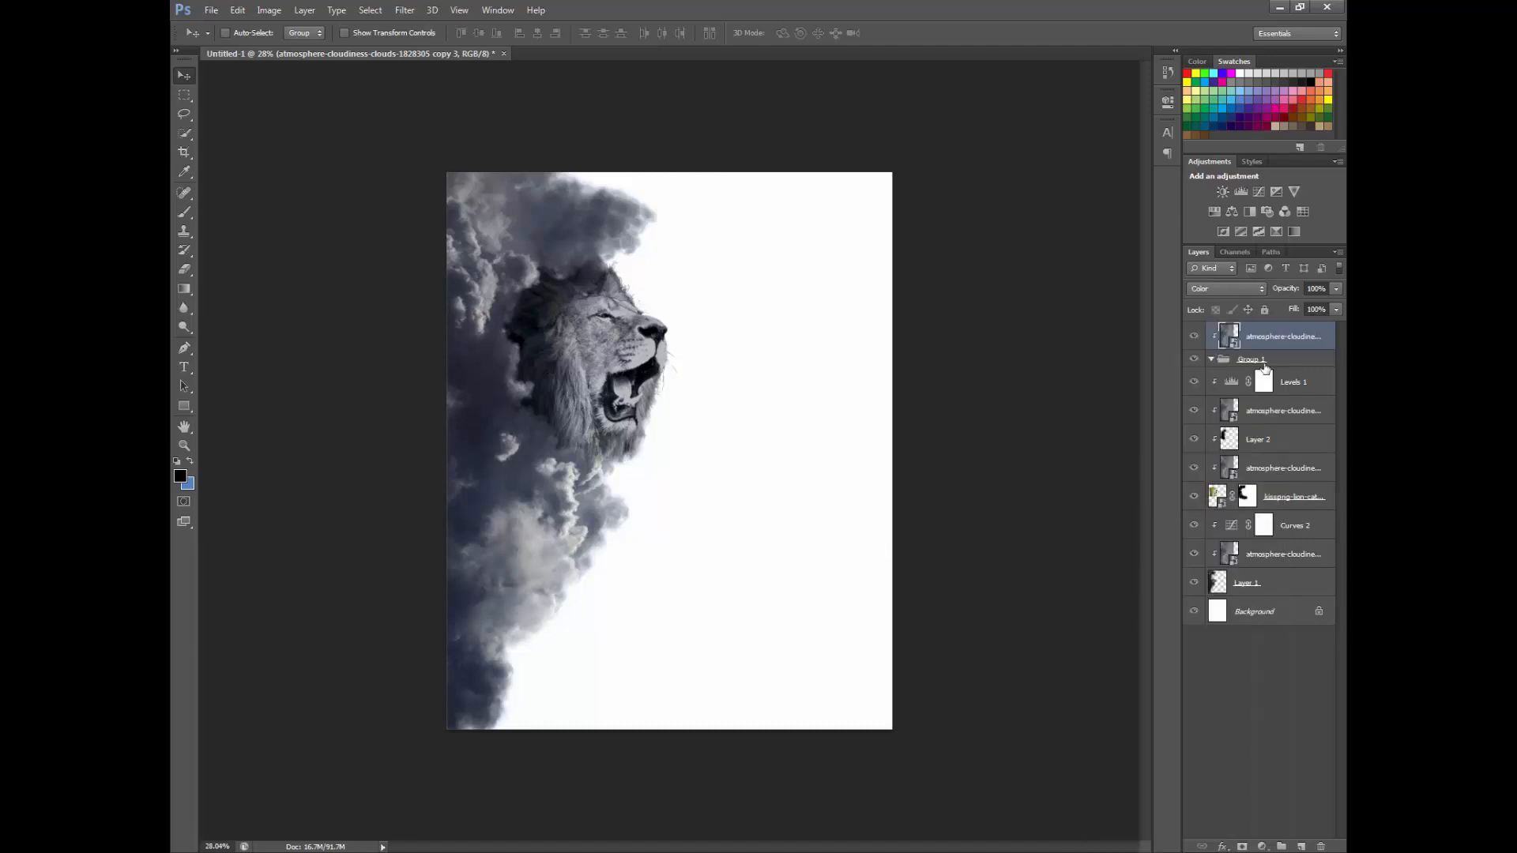
left_click(1224, 288)
left_click(1202, 504)
Step: Move all layers from Levels 1 down to Layer 1 into Group 1
left_click(1296, 383)
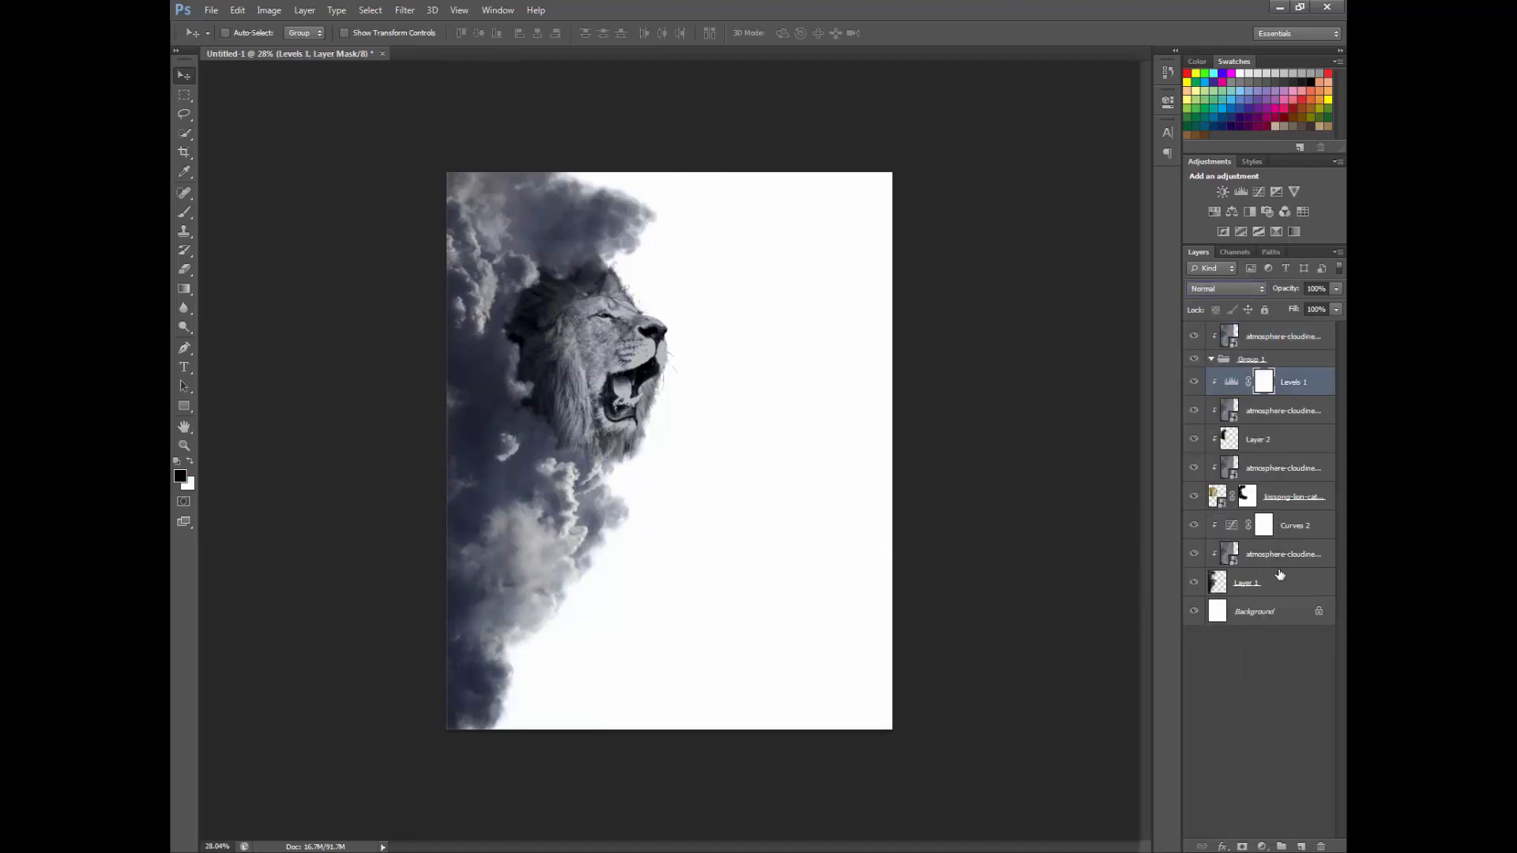
left_click(1279, 579, "shift")
left_click_drag(1280, 579, 1271, 361)
left_click(1294, 338)
scroll(512, 363, "up", 2)
scroll(512, 363, "up", 1)
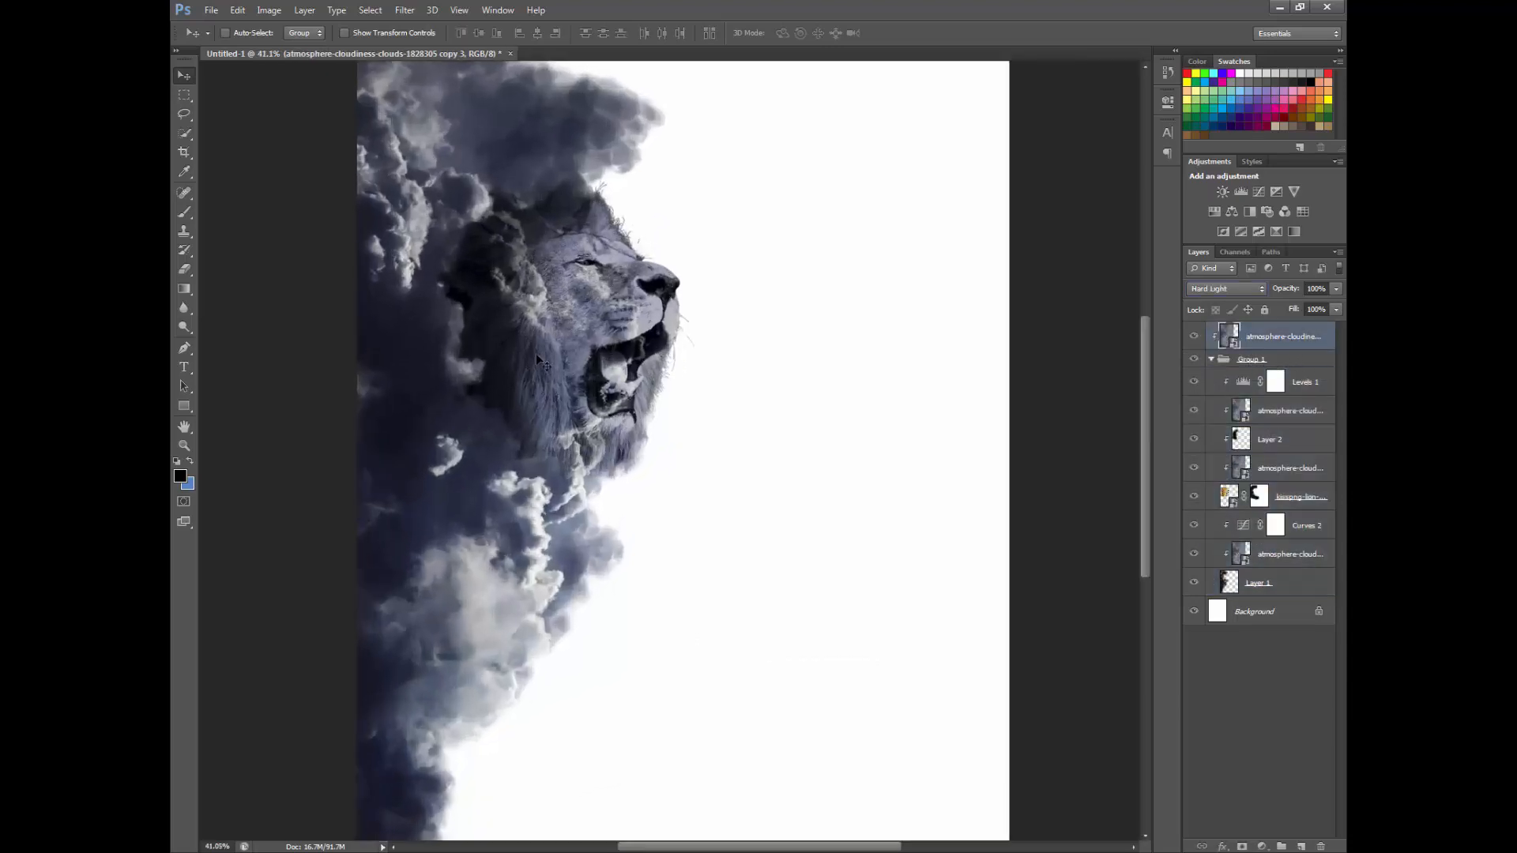
scroll(536, 353, "down", 2)
scroll(738, 314, "up", 1)
left_click(1265, 415)
left_click(1279, 582)
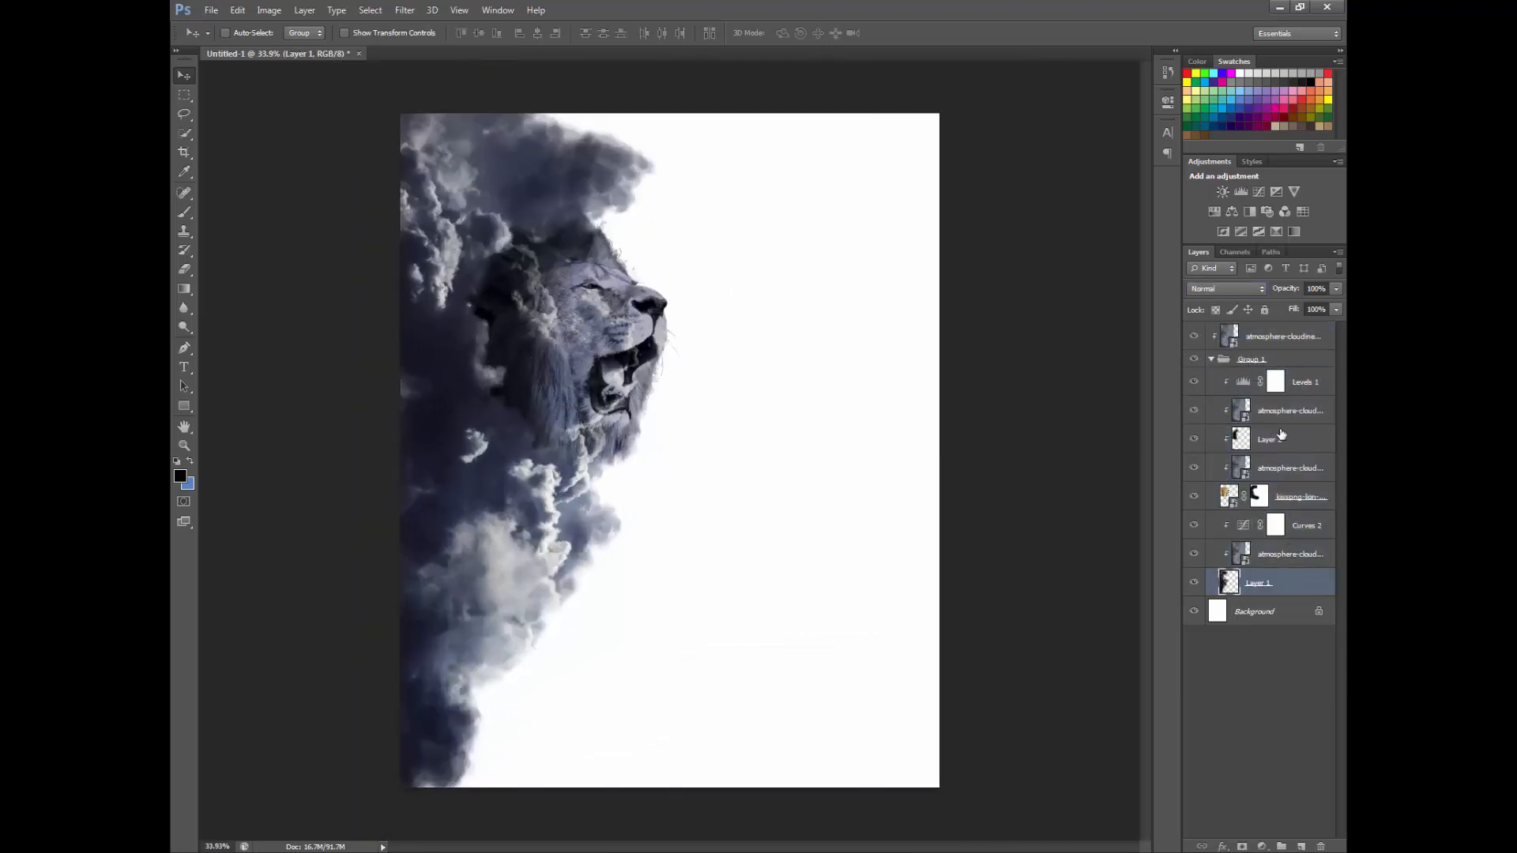
left_click(1283, 360)
Step: Try a clipped duplicate of the topmost cloud layer in various blend modes and delete the duplicate
left_click(1282, 338)
key("ctrl+j")
right_click(1280, 337)
left_click(1166, 505)
left_click(1224, 289)
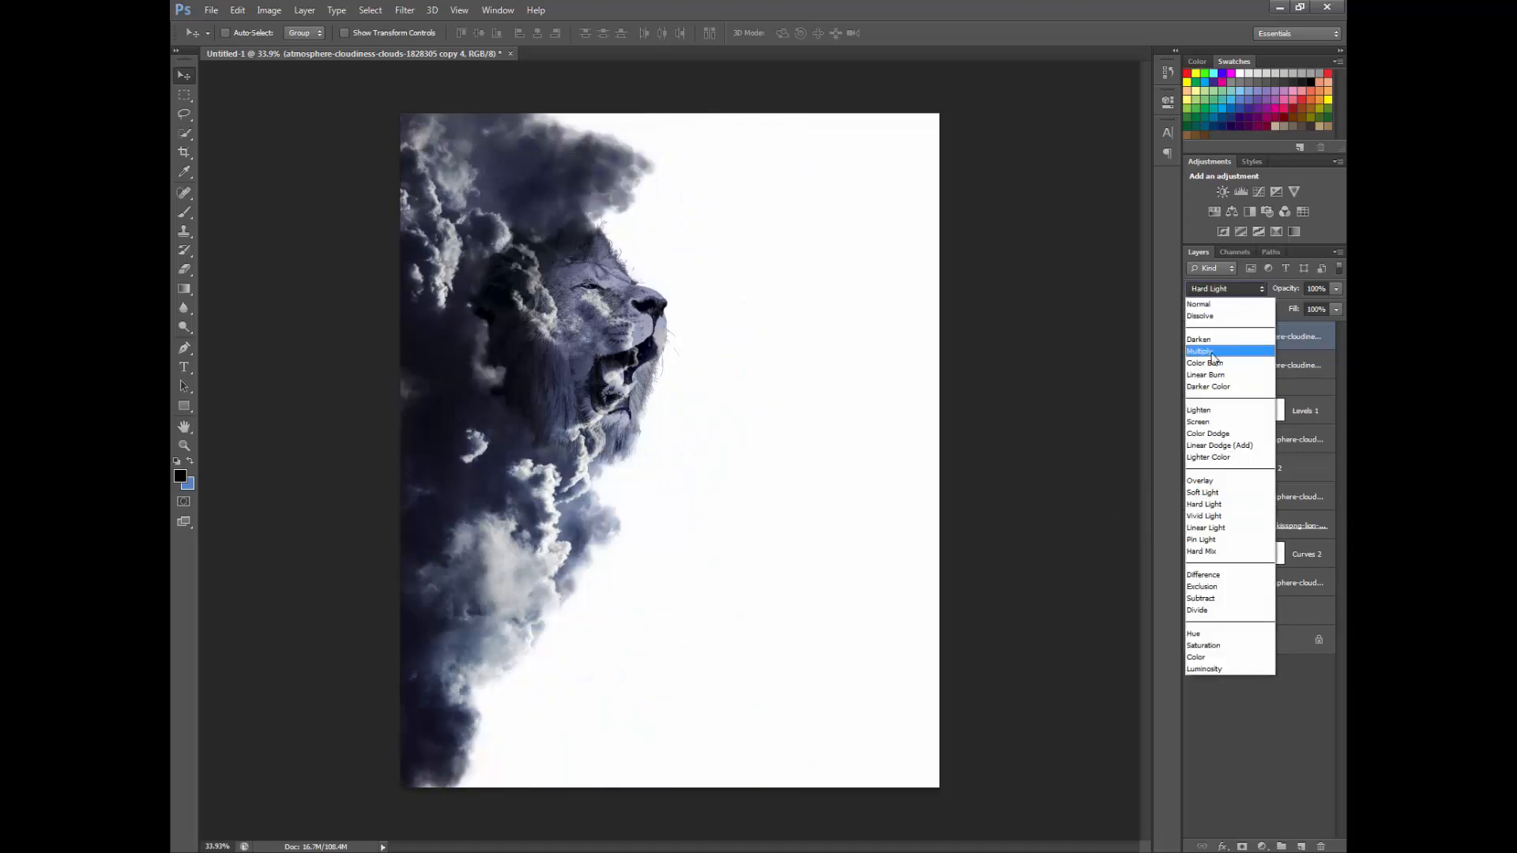
left_click(1204, 349)
key("Down")
key("Down")
key("Down")
key("Down")
key("Down")
key("Down")
key("Down")
key("Down")
key("Down")
key("Down")
key("Down")
key("Down")
key("Down")
key("Down")
key("Down")
key("Down")
key("Down")
key("Down")
key("Down")
key("Down")
key("Down")
key("Down")
key("Down")
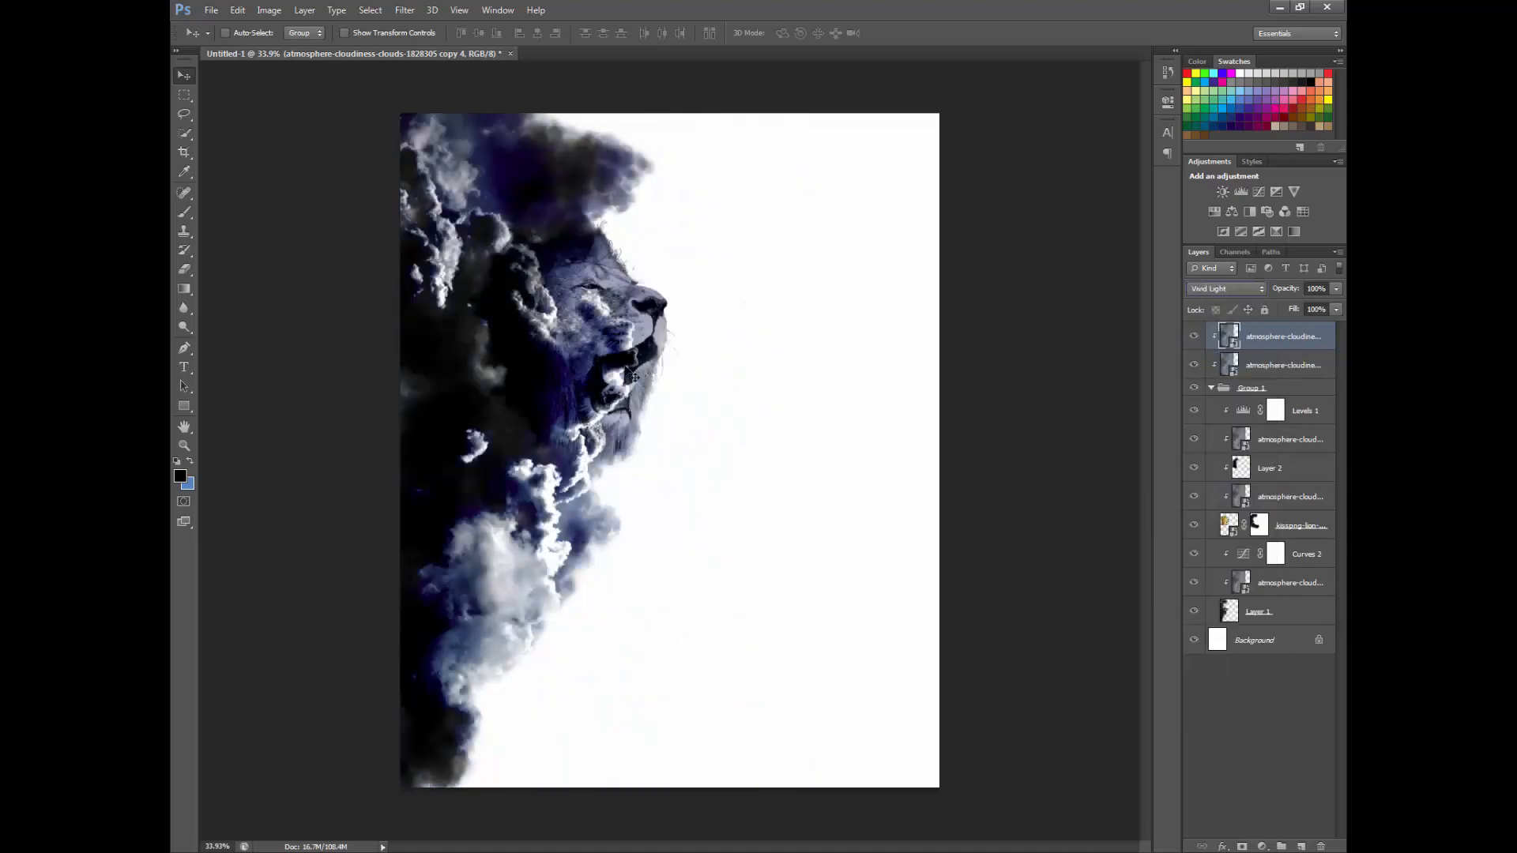
key("Up")
key("Up")
key("Up")
key("Up")
key("Up")
key("Up")
key("Up")
key("Up")
key("Up")
key("Up")
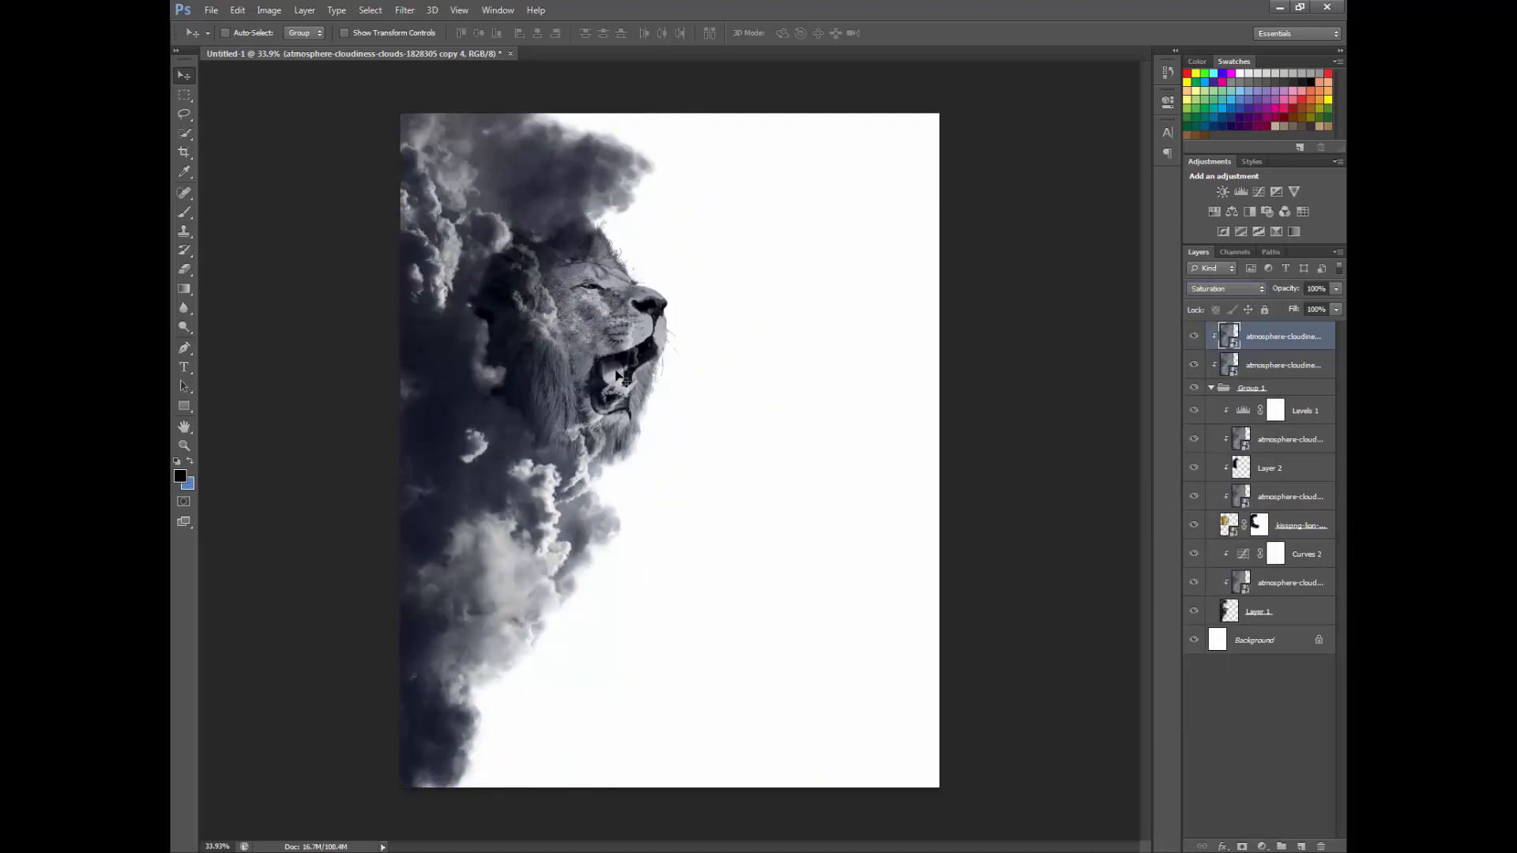
key("Delete")
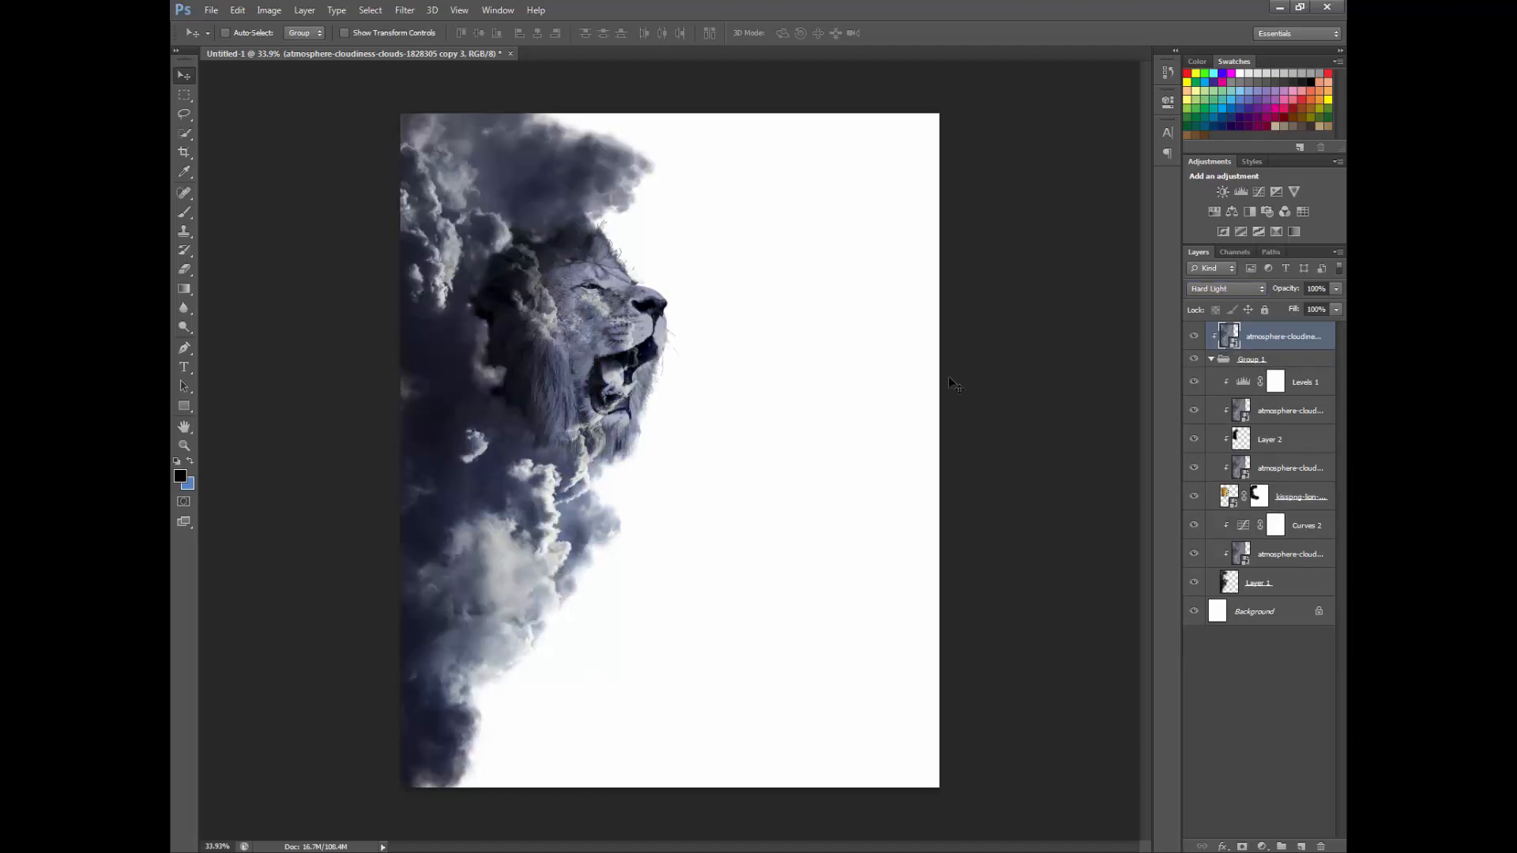
Step: Toggle Layer 2's visibility to judge its shading and reduce its opacity to 18%
left_click(1194, 441)
left_click(1289, 436)
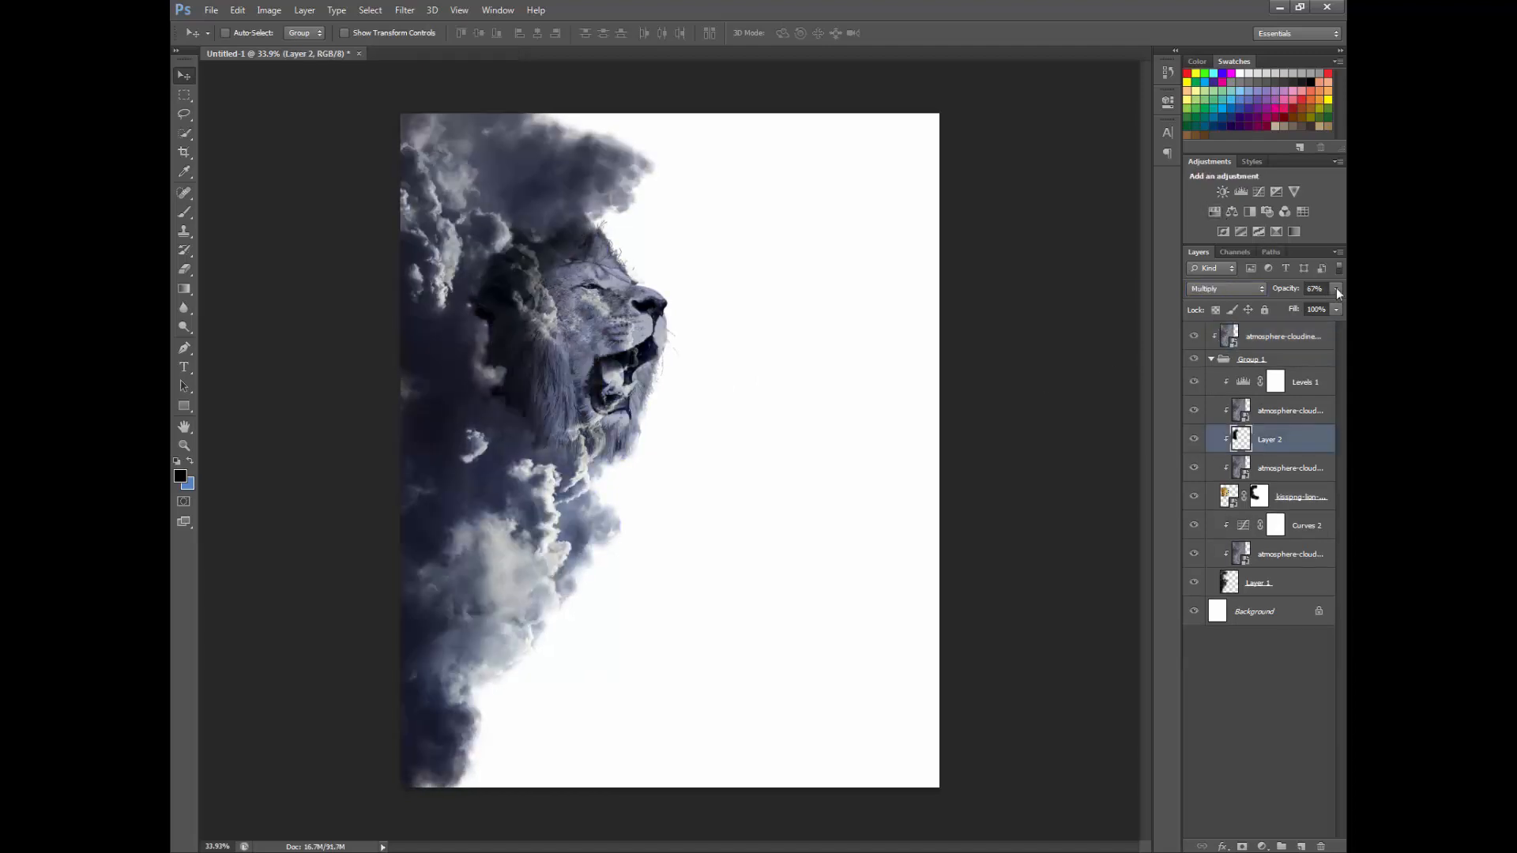
left_click(1335, 288)
left_click_drag(1322, 307, 1278, 312)
Step: Inspect how the lion layer's masked edge blends into the surrounding clouds
left_click(1260, 496)
scroll(507, 305, "up", 5)
key("b")
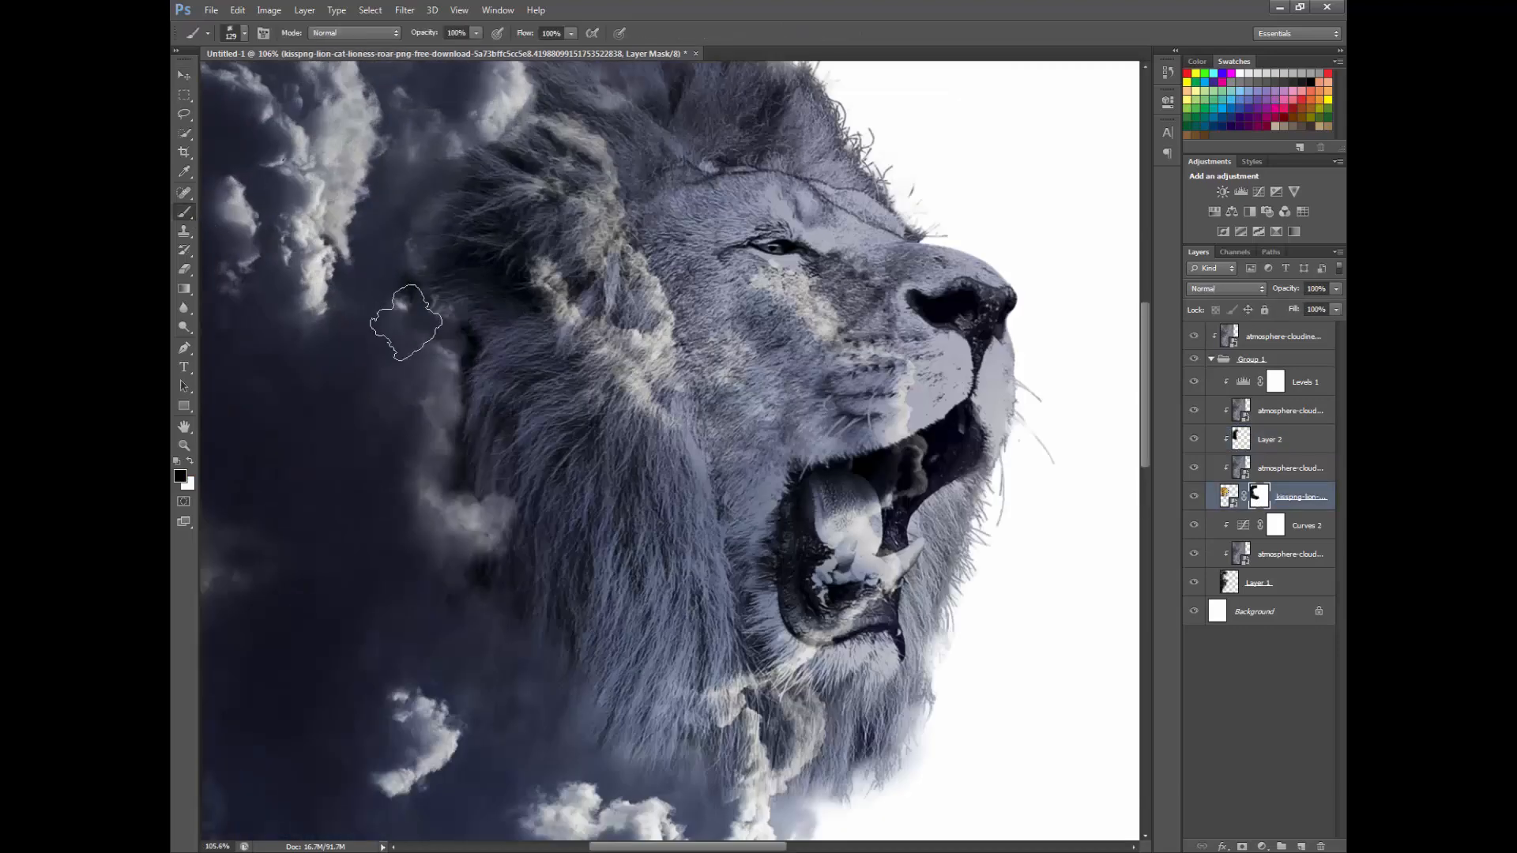
scroll(432, 349, "down", 3)
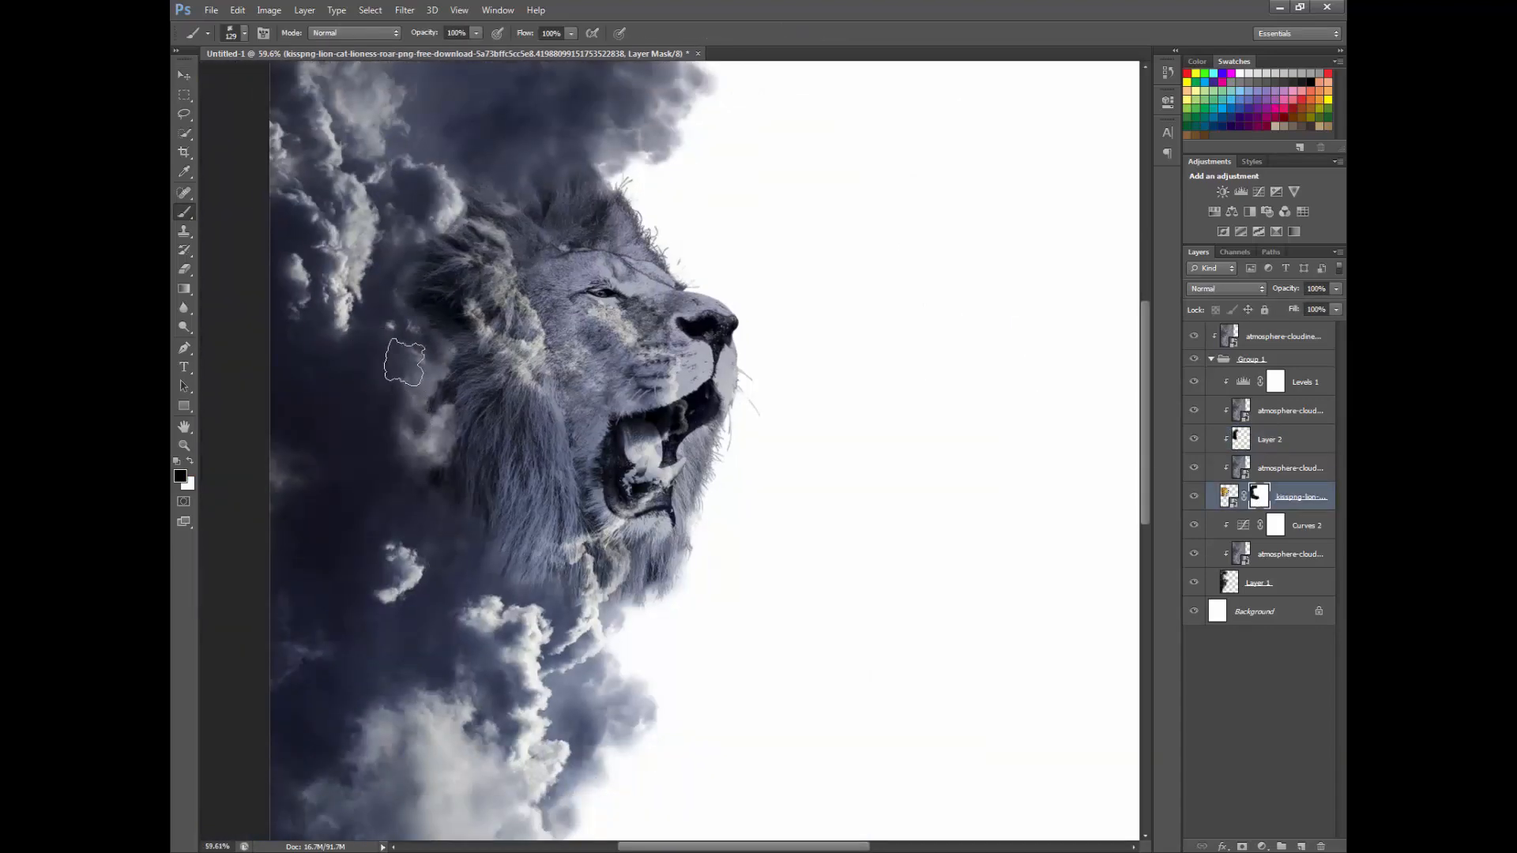
scroll(404, 363, "down", 6)
scroll(423, 312, "up", 2)
scroll(422, 312, "down", 3)
Step: Add a mask to the topmost cloud copy and paint its effect off the lion's face, undoing the last oversized stroke
left_click(1272, 337)
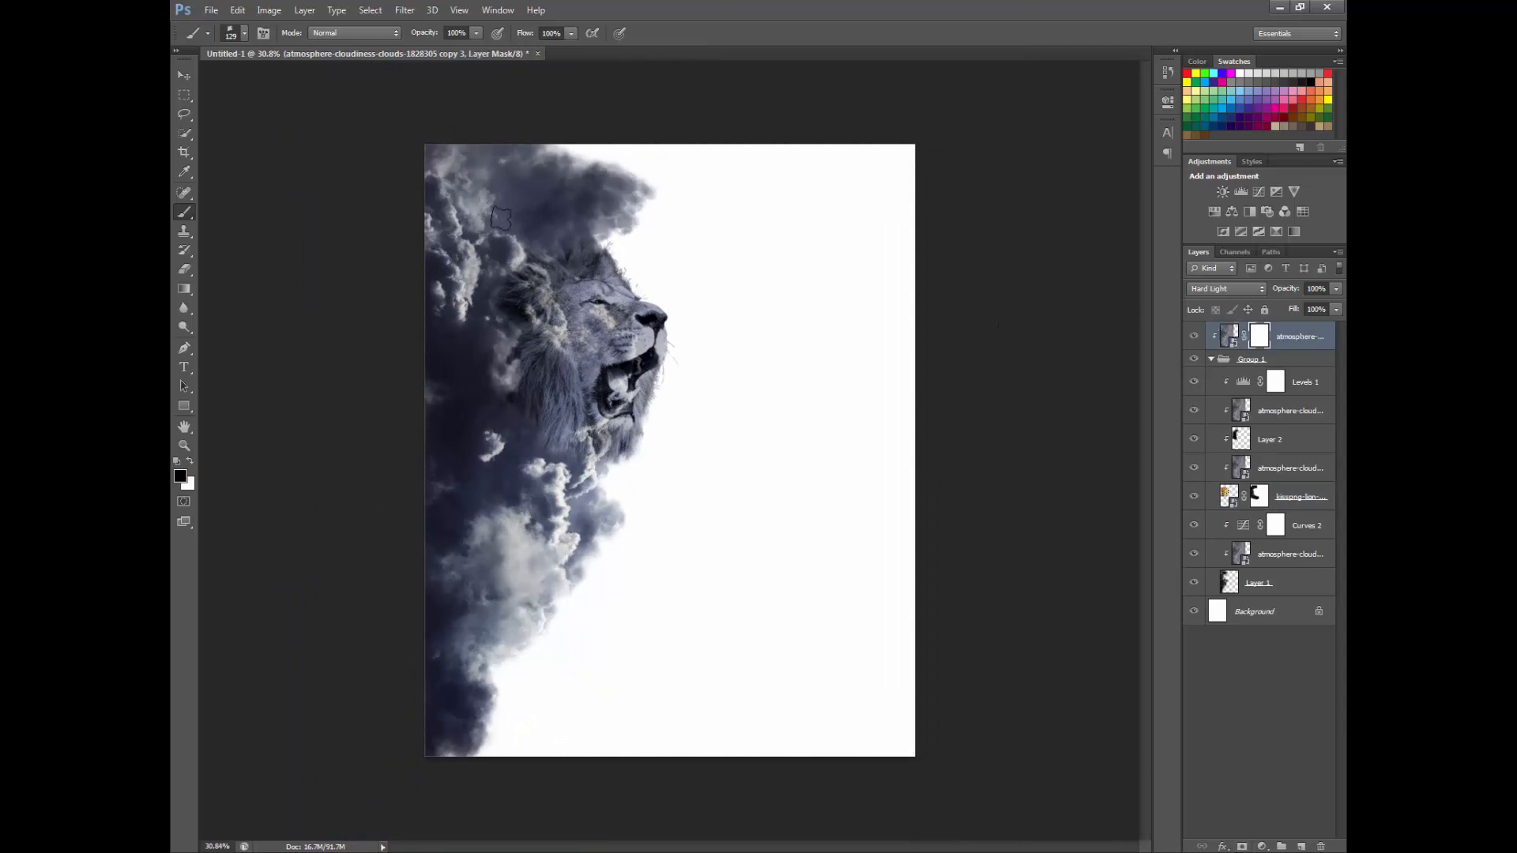
scroll(500, 218, "up", 2)
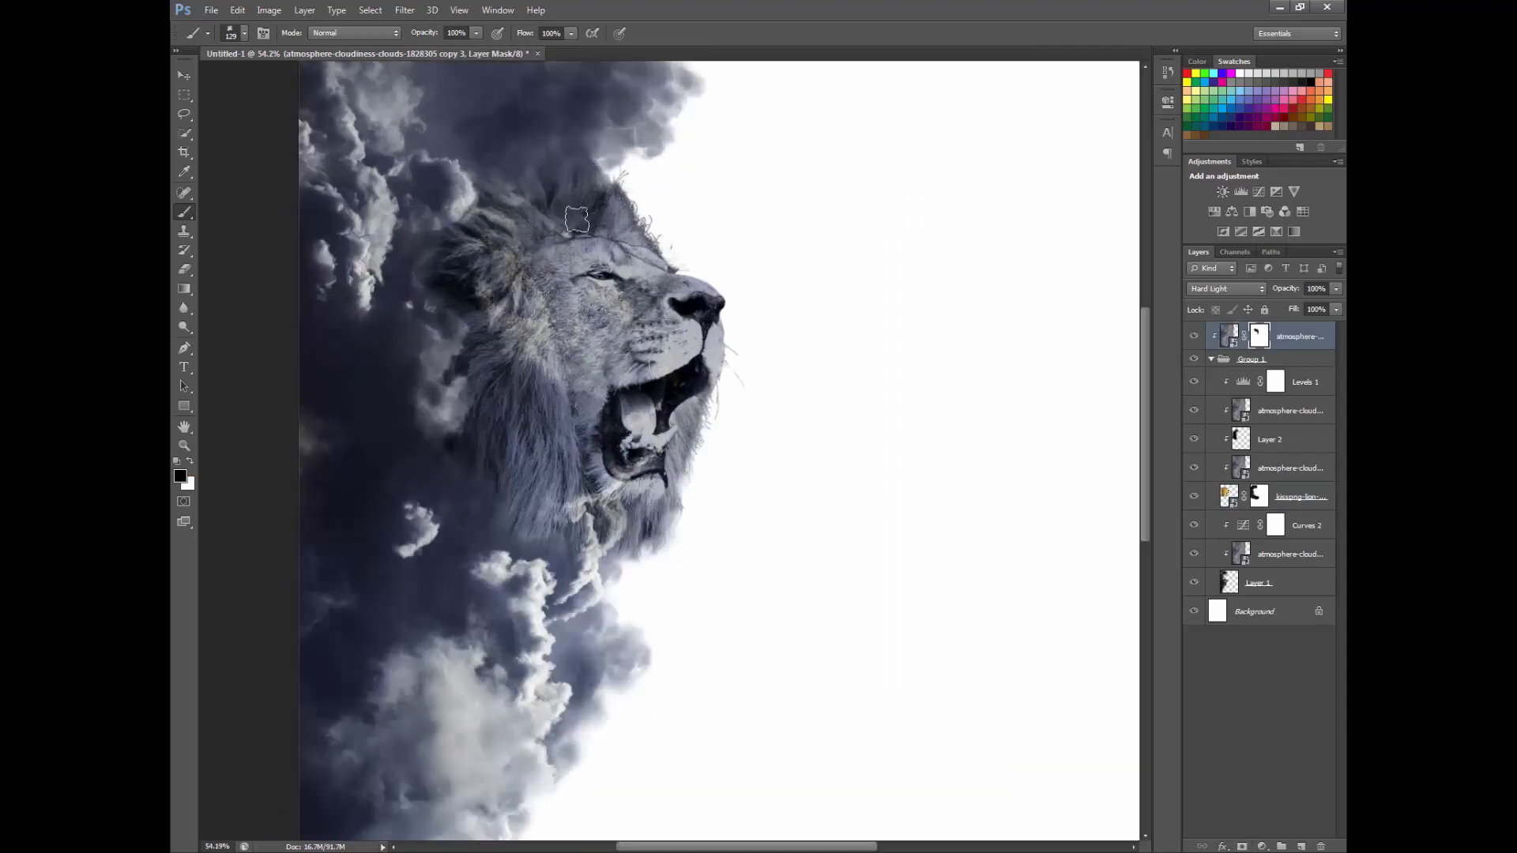
right_click(612, 233)
left_click(766, 394)
left_click_drag(556, 304, 570, 425)
scroll(670, 293, "down", 5)
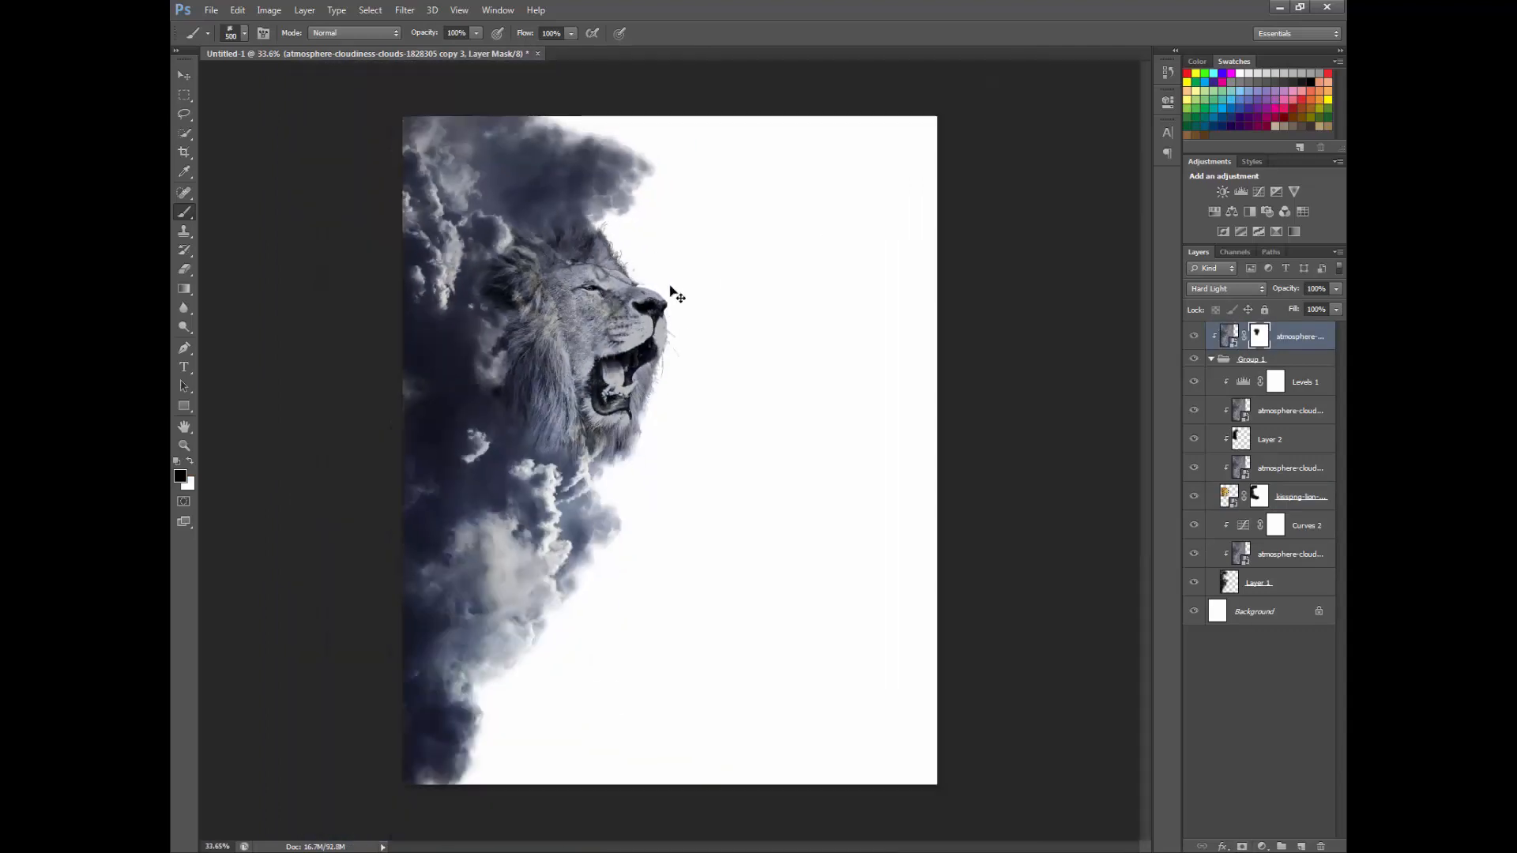
key("ctrl+z")
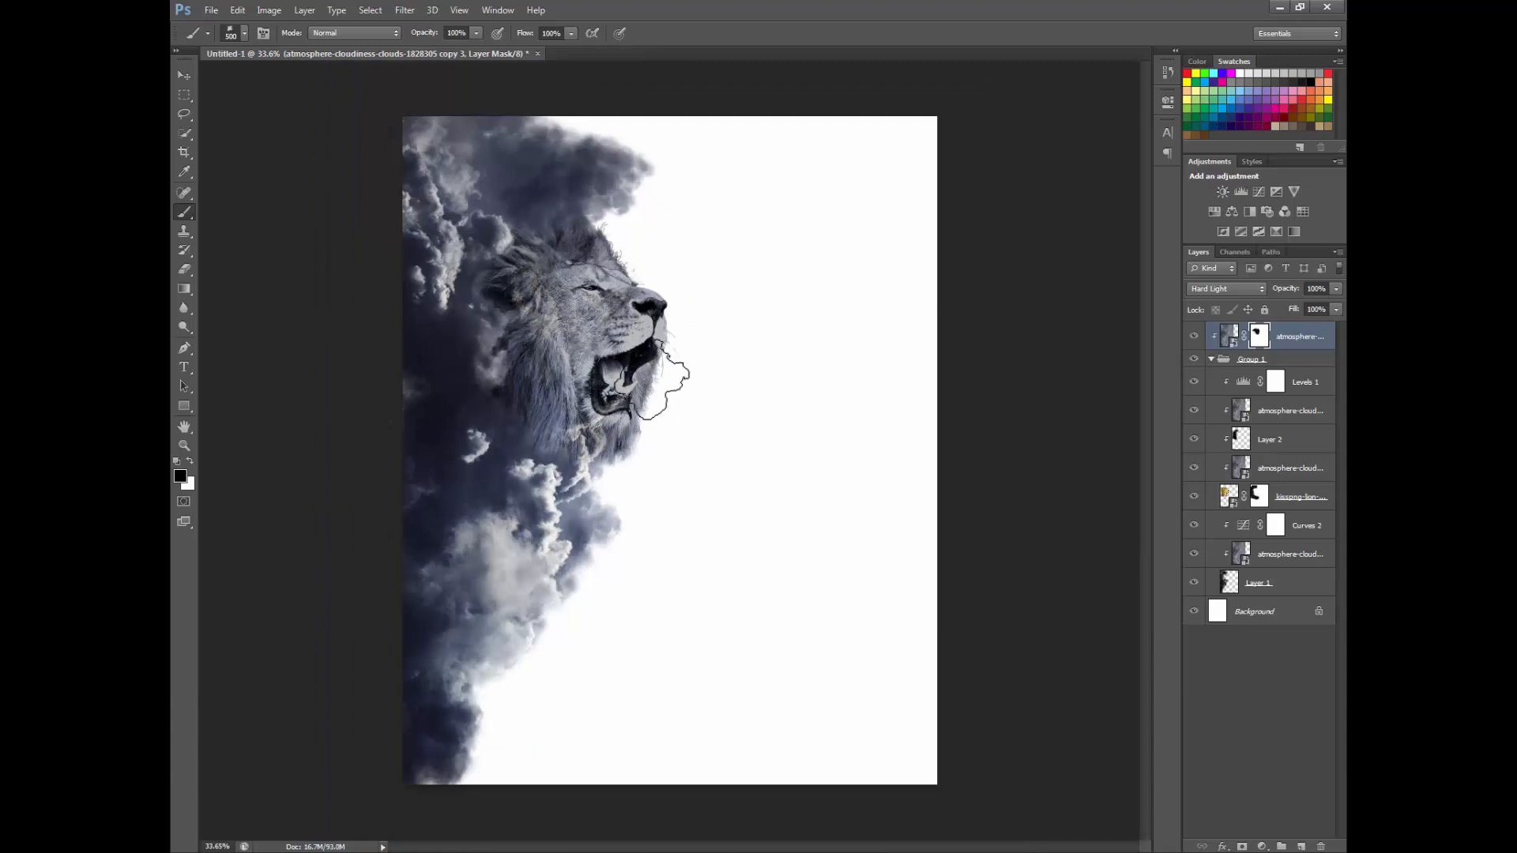
Step: Mask the Overlay cloud copy directly above the lion layer and paint its texture off the lion's face
left_click(1289, 410)
left_click(1280, 439)
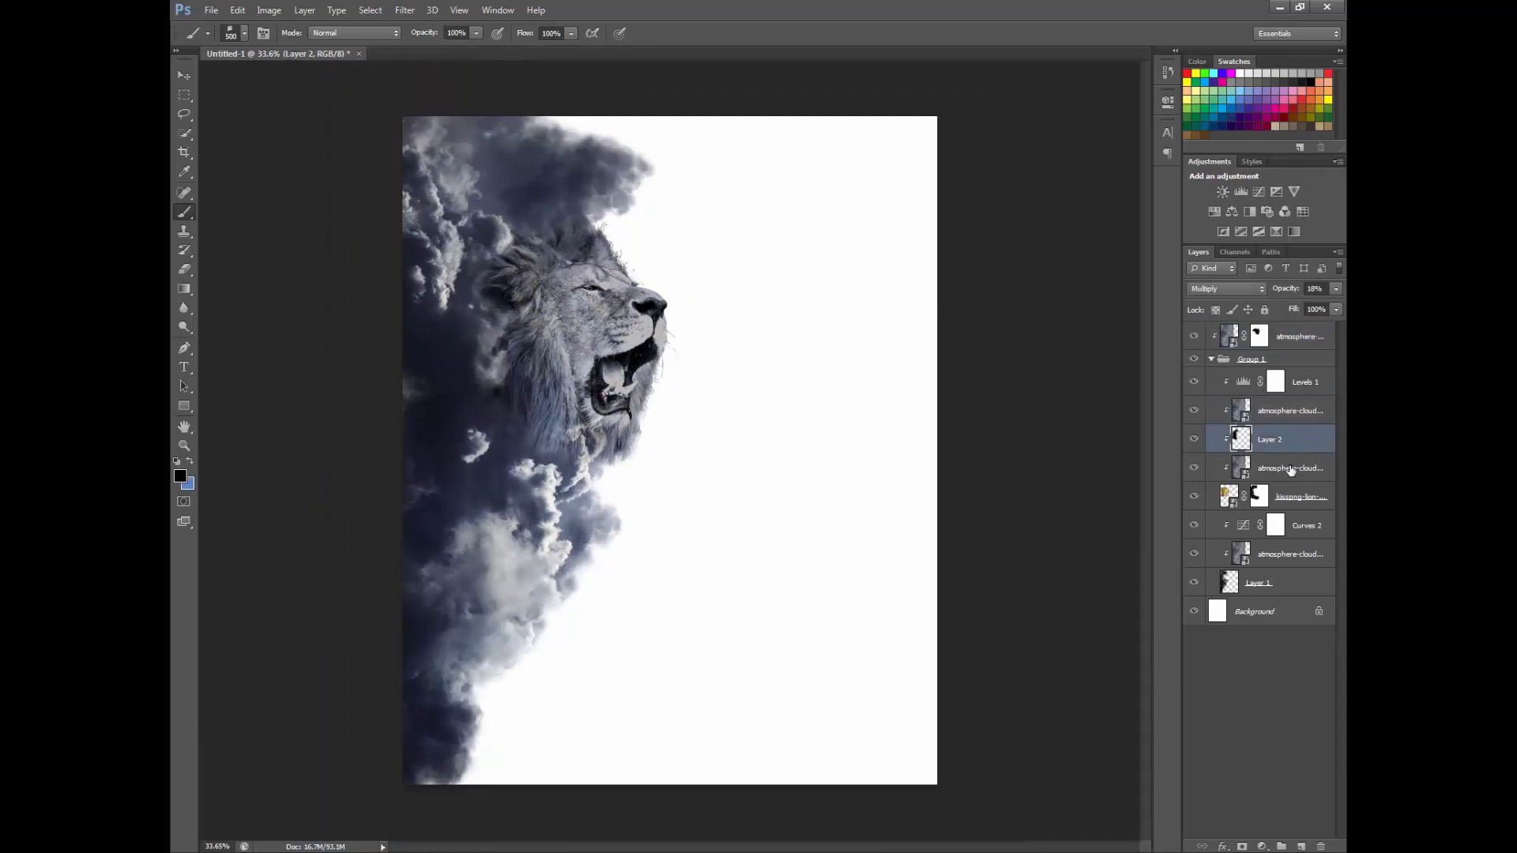
left_click(1291, 470)
left_click(1243, 845)
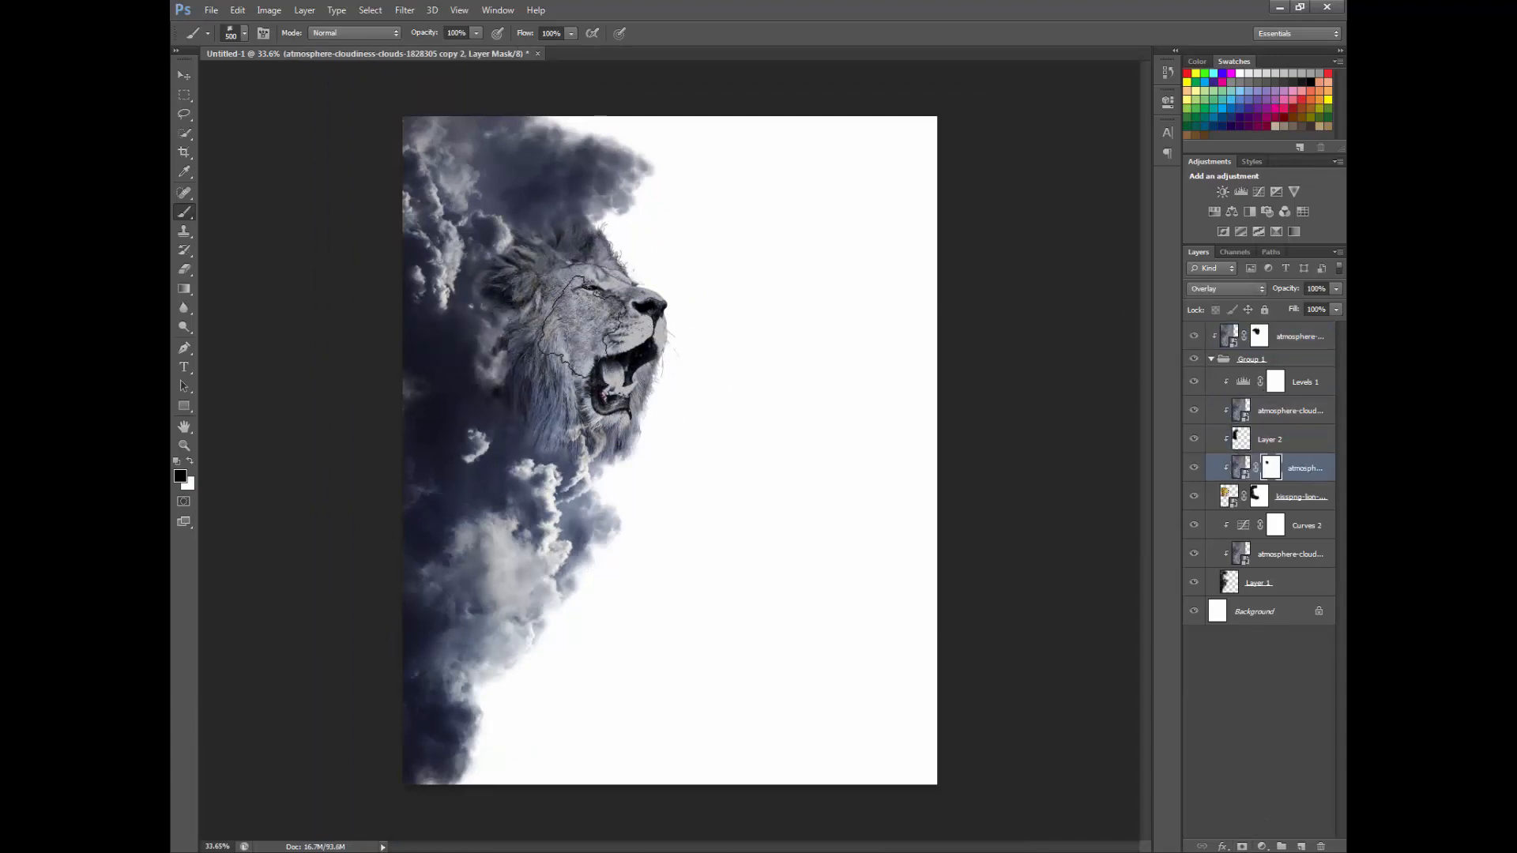
scroll(596, 361, "up", 2)
scroll(607, 365, "down", 2)
scroll(607, 365, "up", 2)
scroll(680, 371, "down", 3)
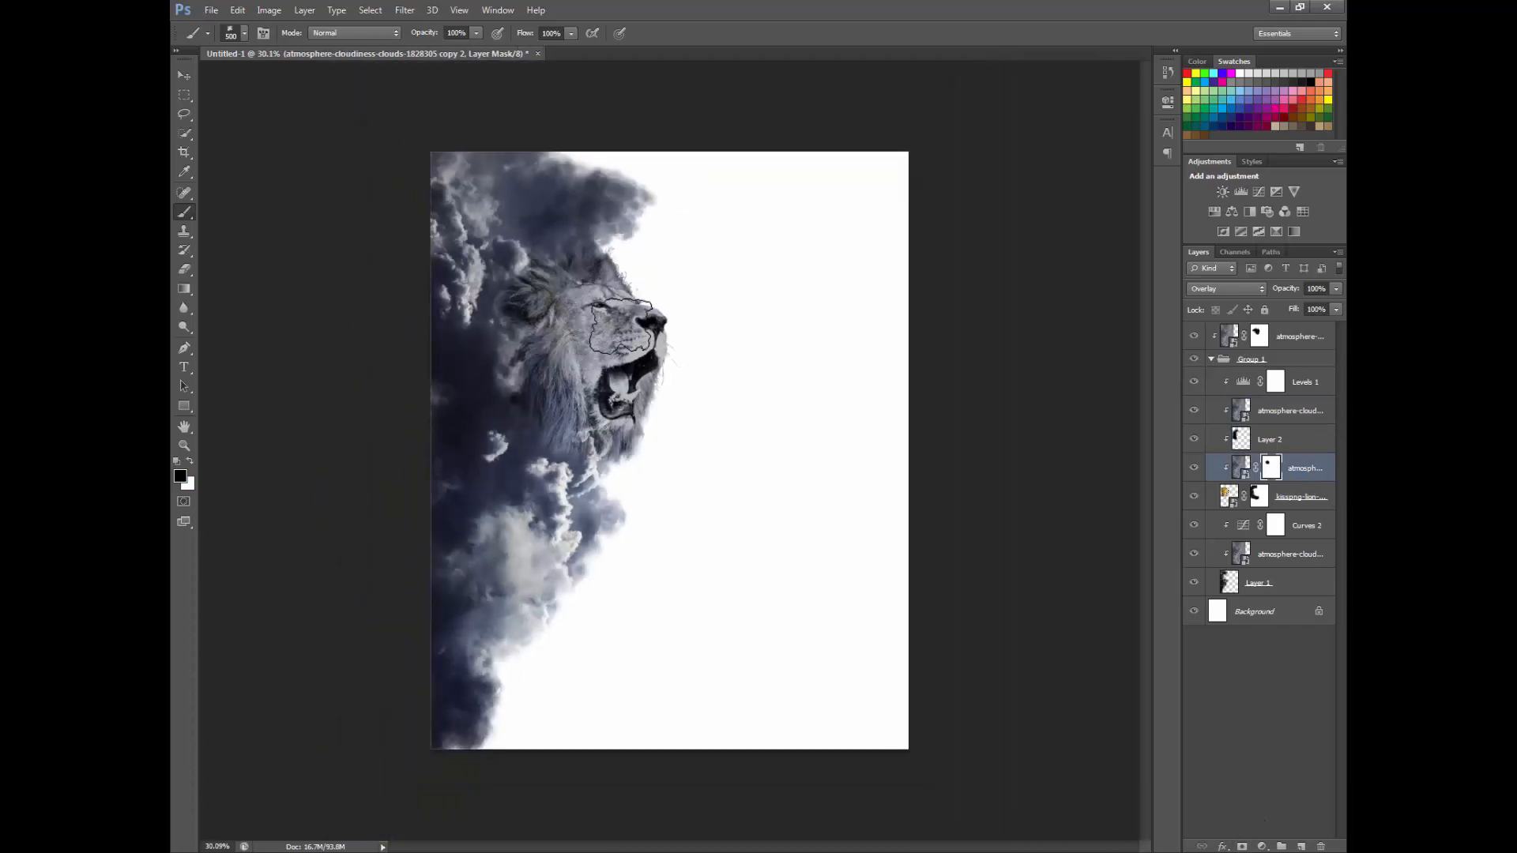
scroll(761, 375, "up", 2)
scroll(761, 375, "down", 1)
scroll(761, 376, "down", 2)
Step: Try tinting the whole composite with a clipped, colorized Hue/Saturation adjustment at hue 195, saturation 26 and lightness -2
left_click(1275, 498)
scroll(714, 390, "up", 2)
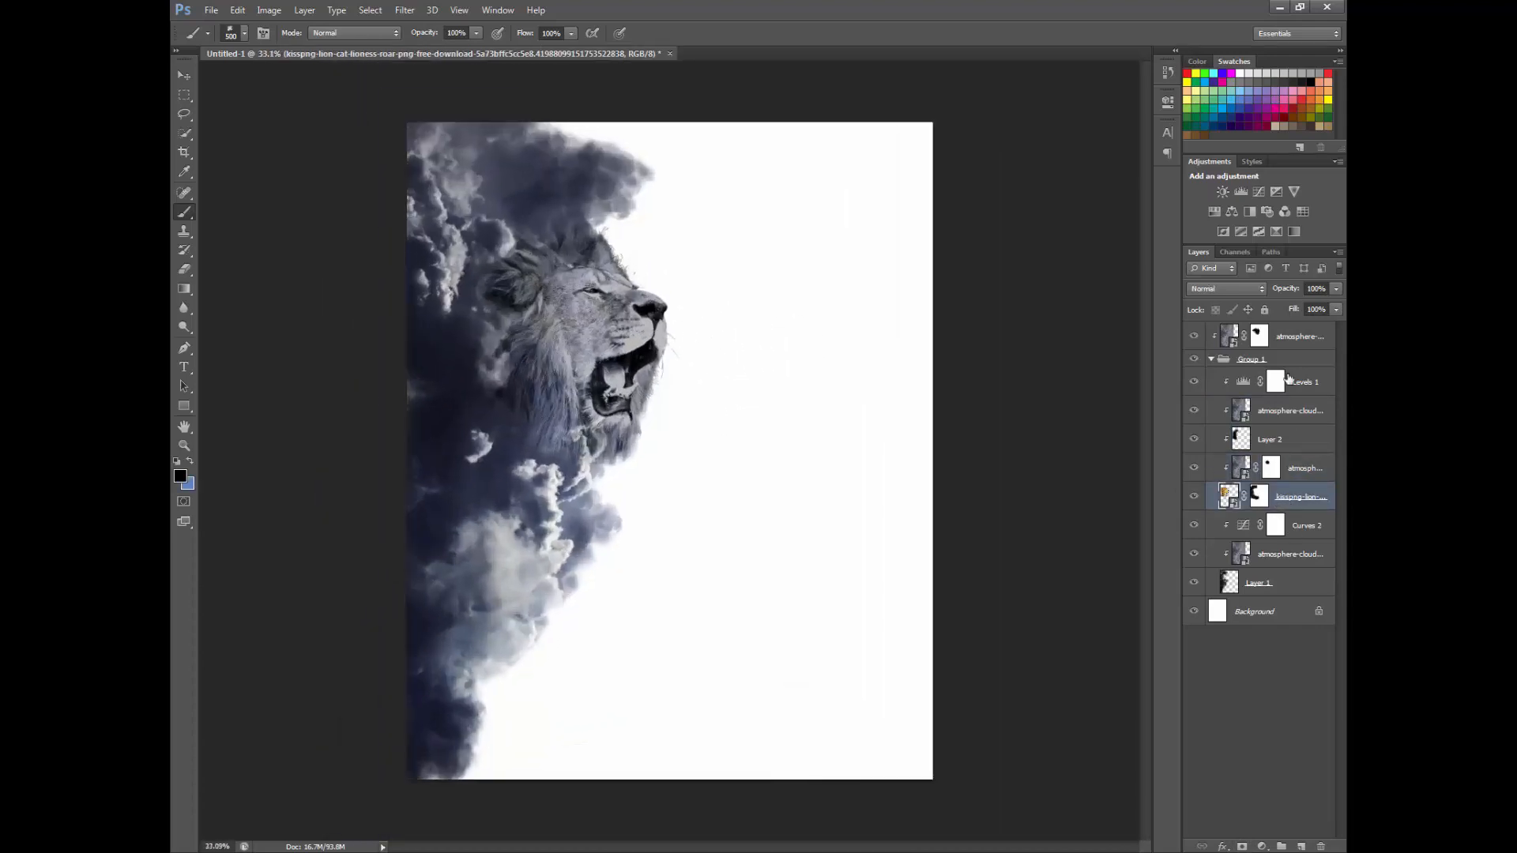
left_click(1291, 382)
left_click(1293, 363)
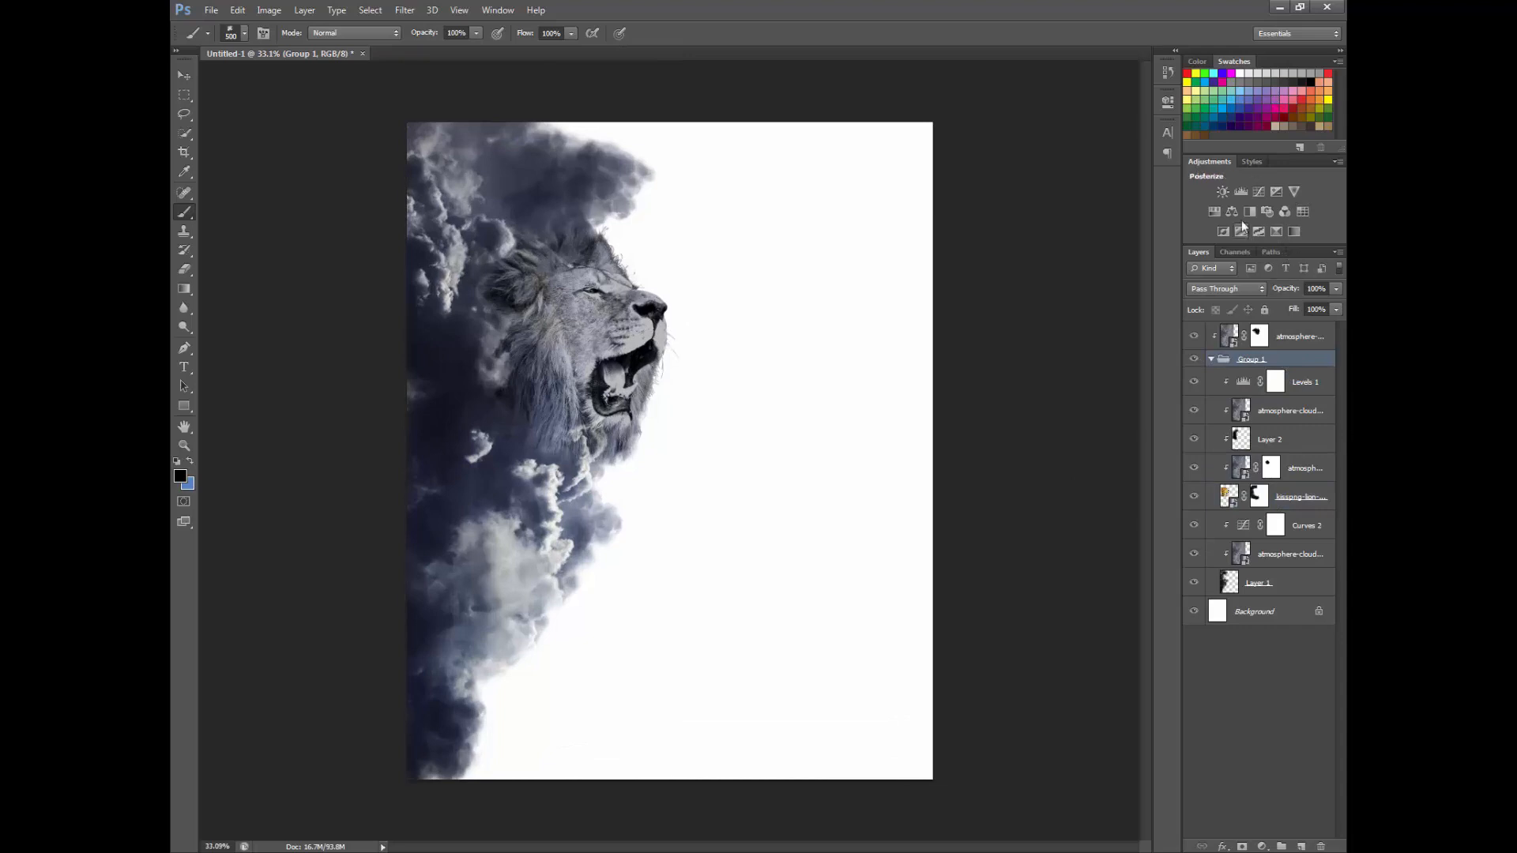
left_click(1214, 212)
right_click(1302, 336)
left_click(1130, 464)
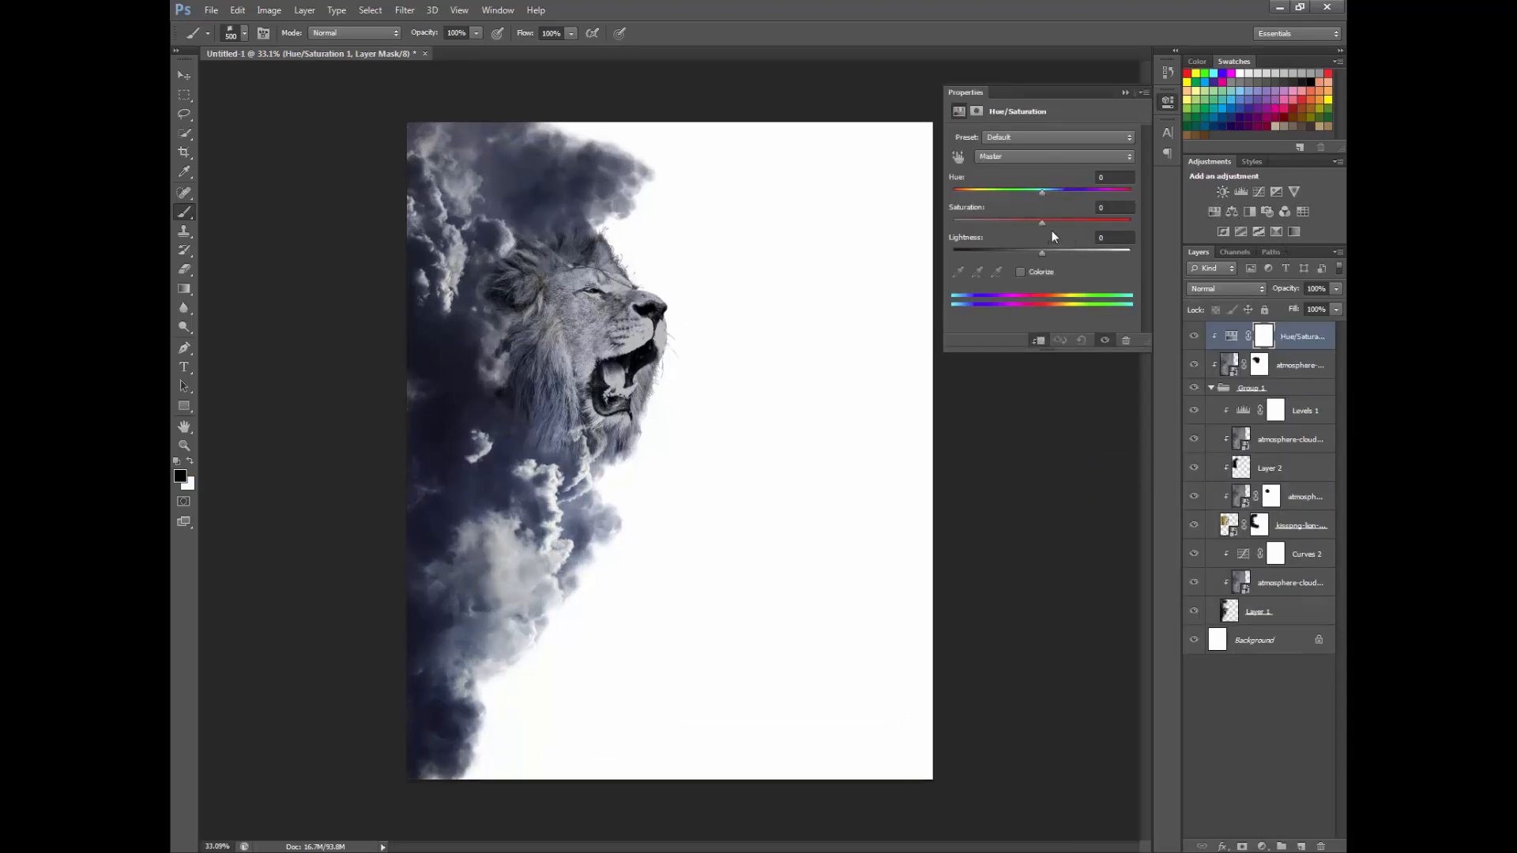
left_click_drag(997, 223, 1040, 252)
left_click_drag(1053, 192, 1046, 194)
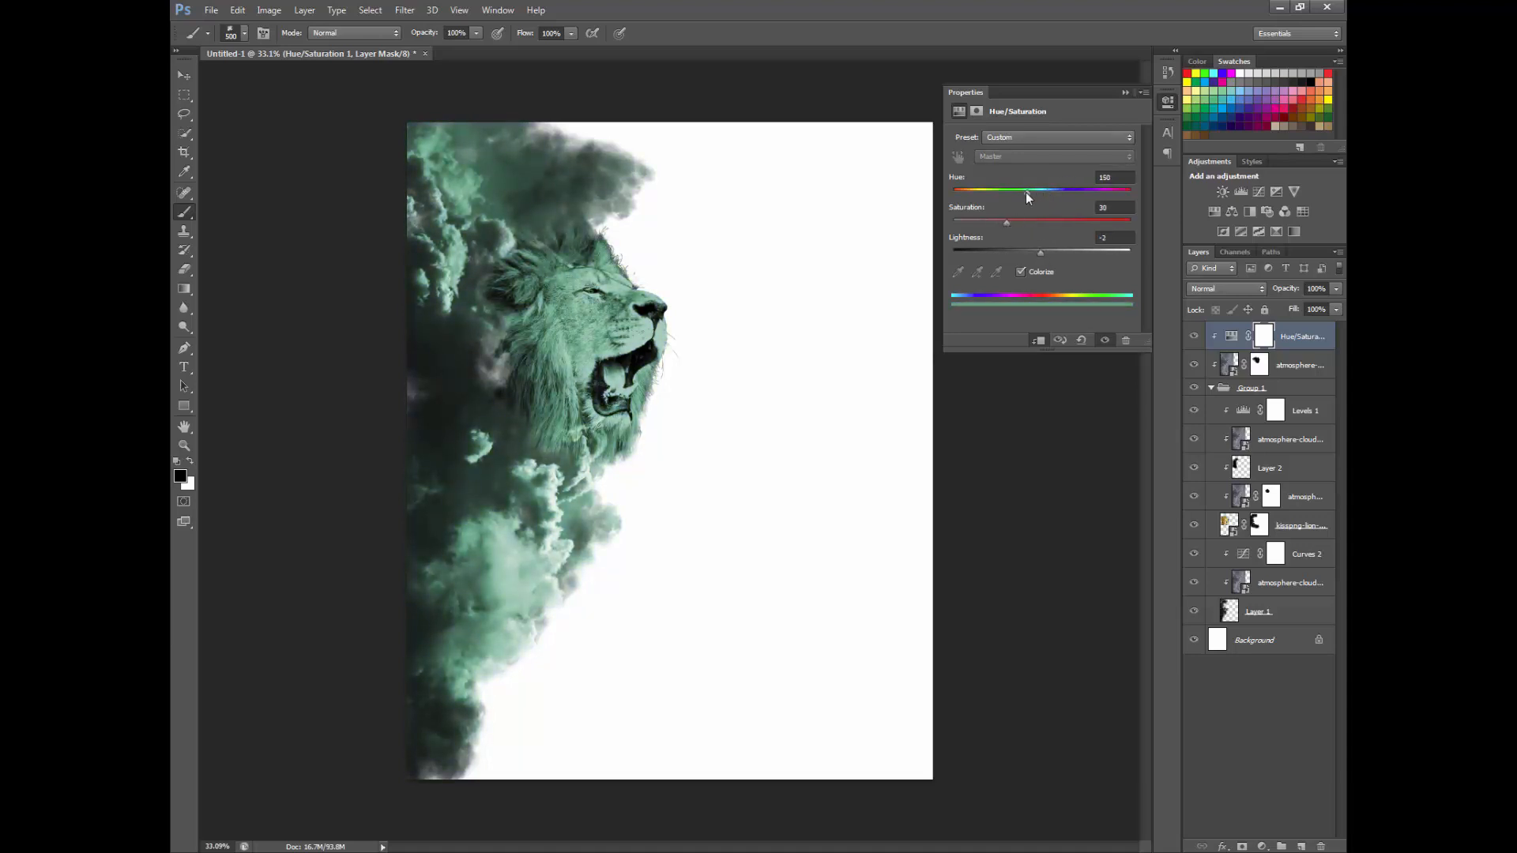
left_click_drag(1027, 196, 1050, 194)
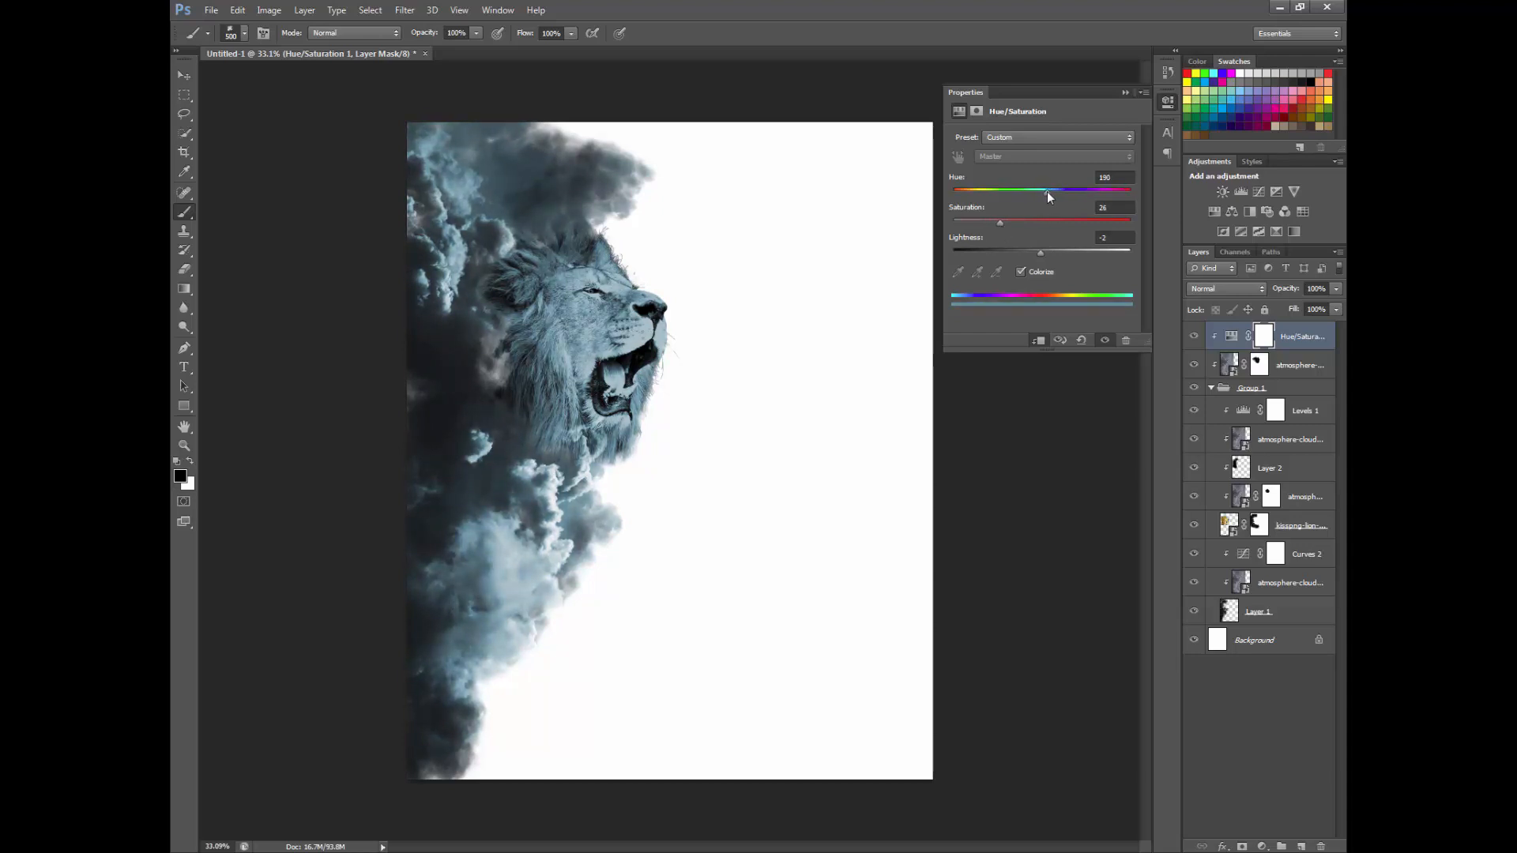
Step: Delete the Hue/Saturation adjustment layer after checking the tint
left_click(1167, 102)
scroll(1075, 293, "up", 3)
scroll(1075, 294, "down", 3)
key("Delete")
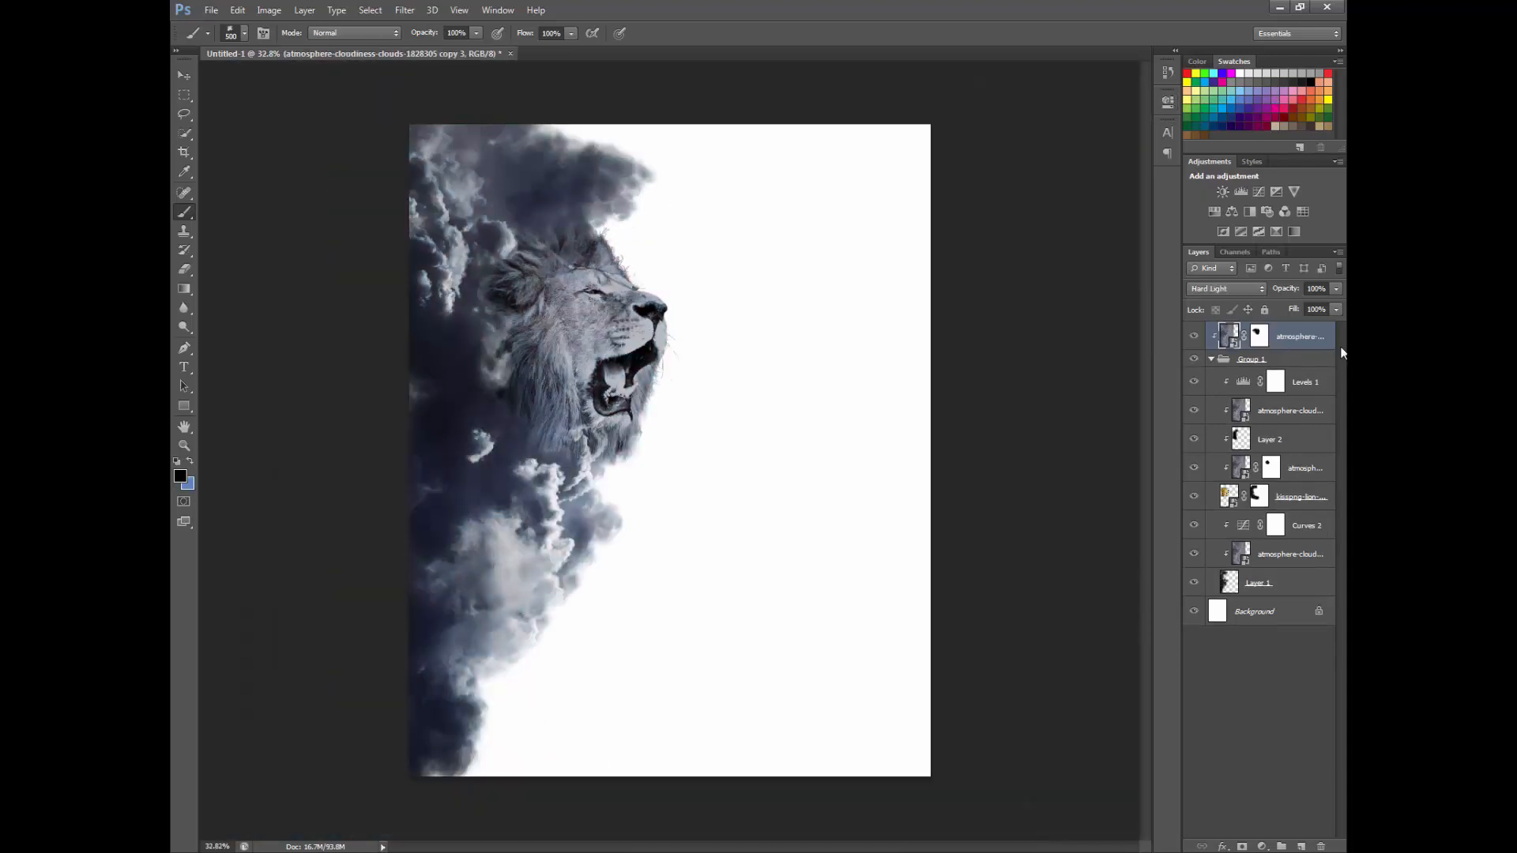
Step: Add a black-to-blue Gradient Map adjustment clipped above the topmost cloud copy
scroll(694, 318, "up", 3)
scroll(693, 318, "down", 3)
scroll(693, 318, "up", 2)
scroll(423, 339, "up", 3)
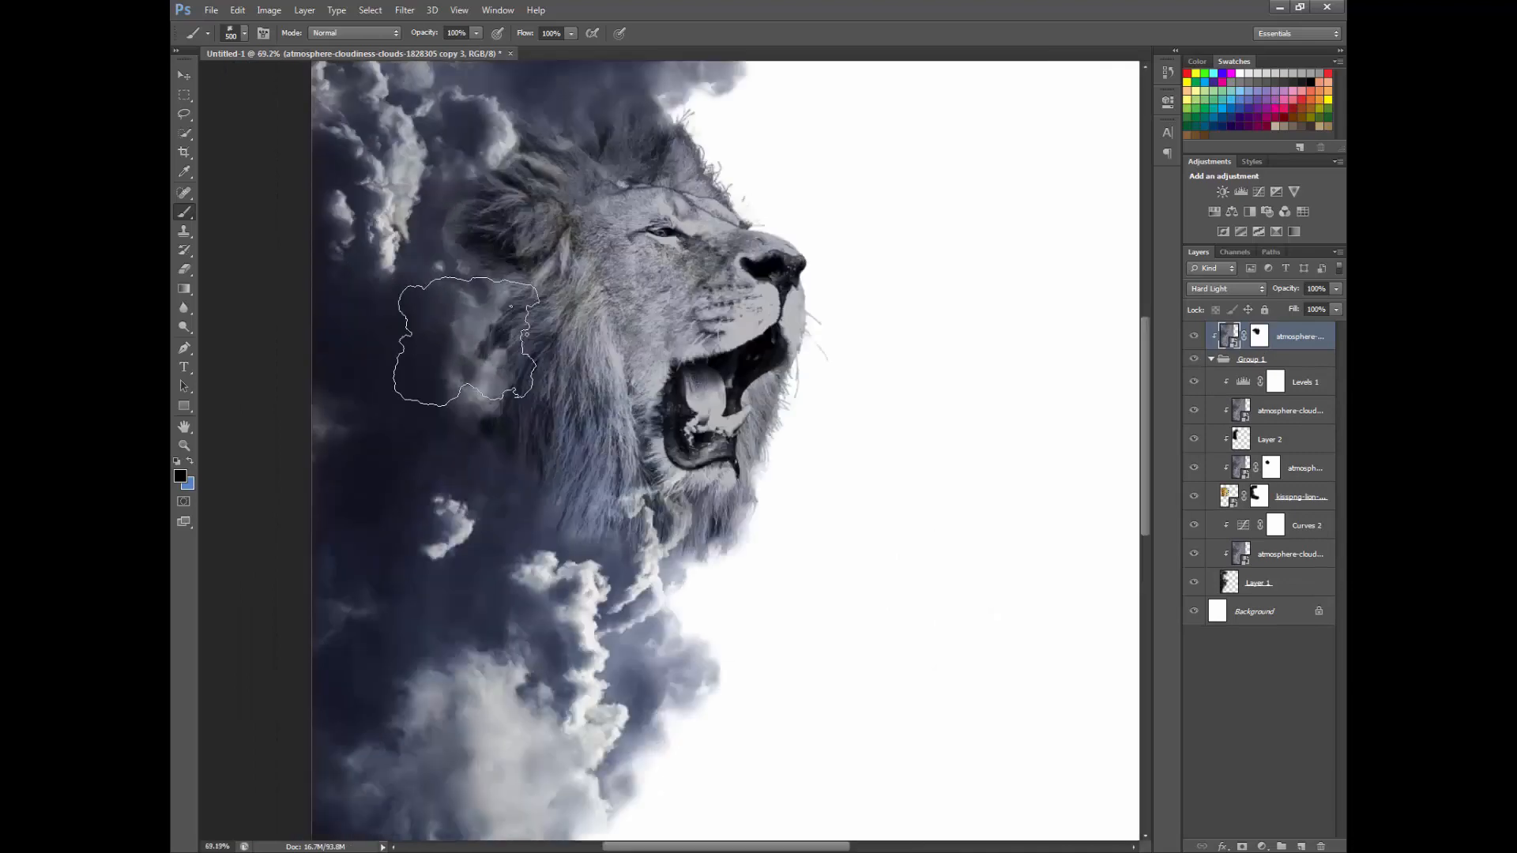
scroll(543, 368, "down", 4)
left_click(1294, 232)
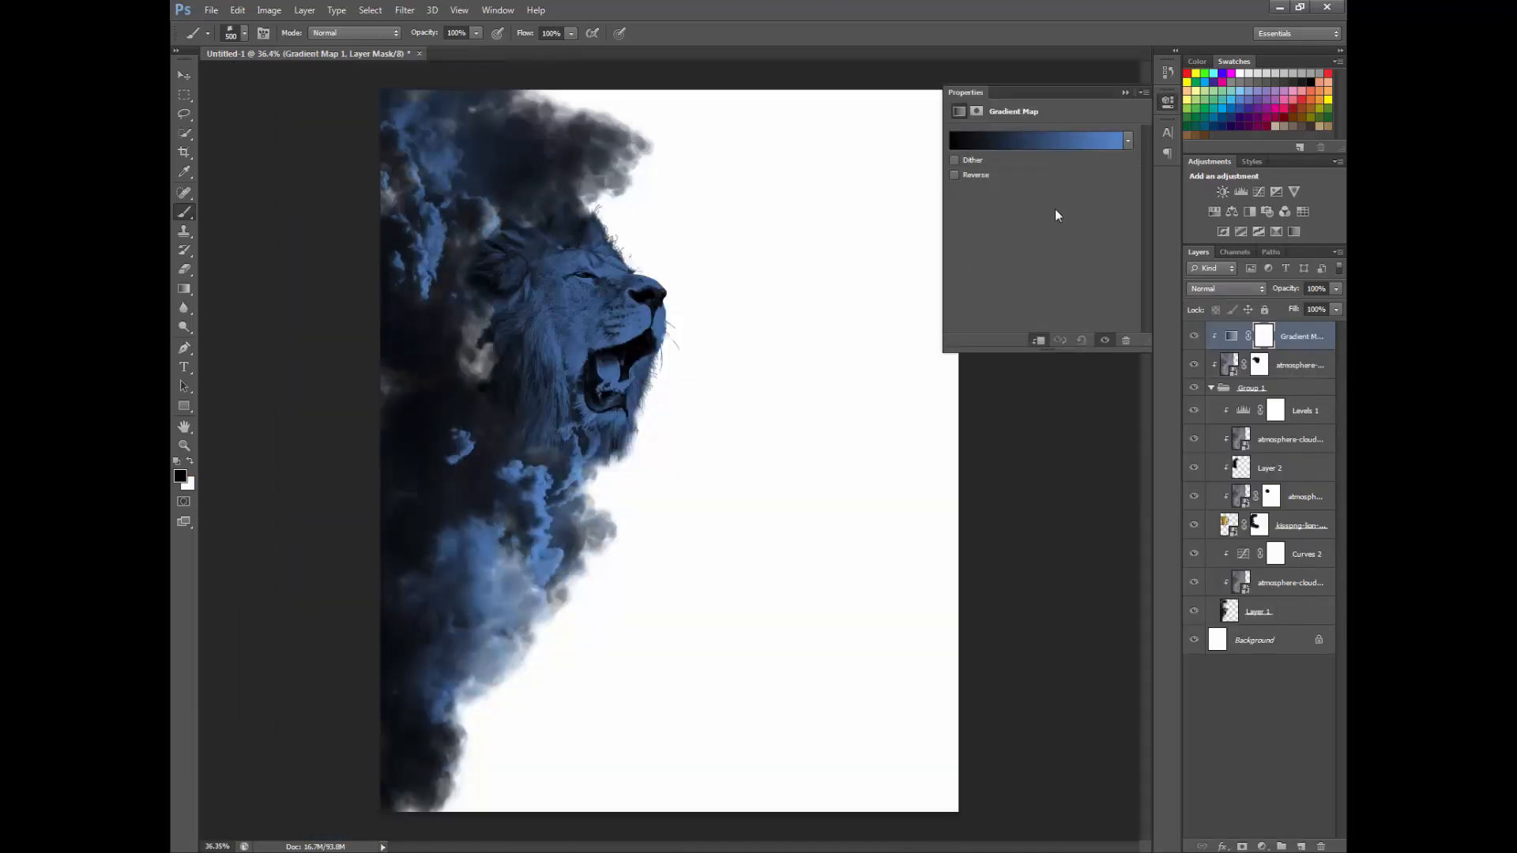
Step: Paint black on Layer 1 to fill the thin cloud areas behind the lion's mane, and compare with the gradient map hidden
left_click(1256, 611)
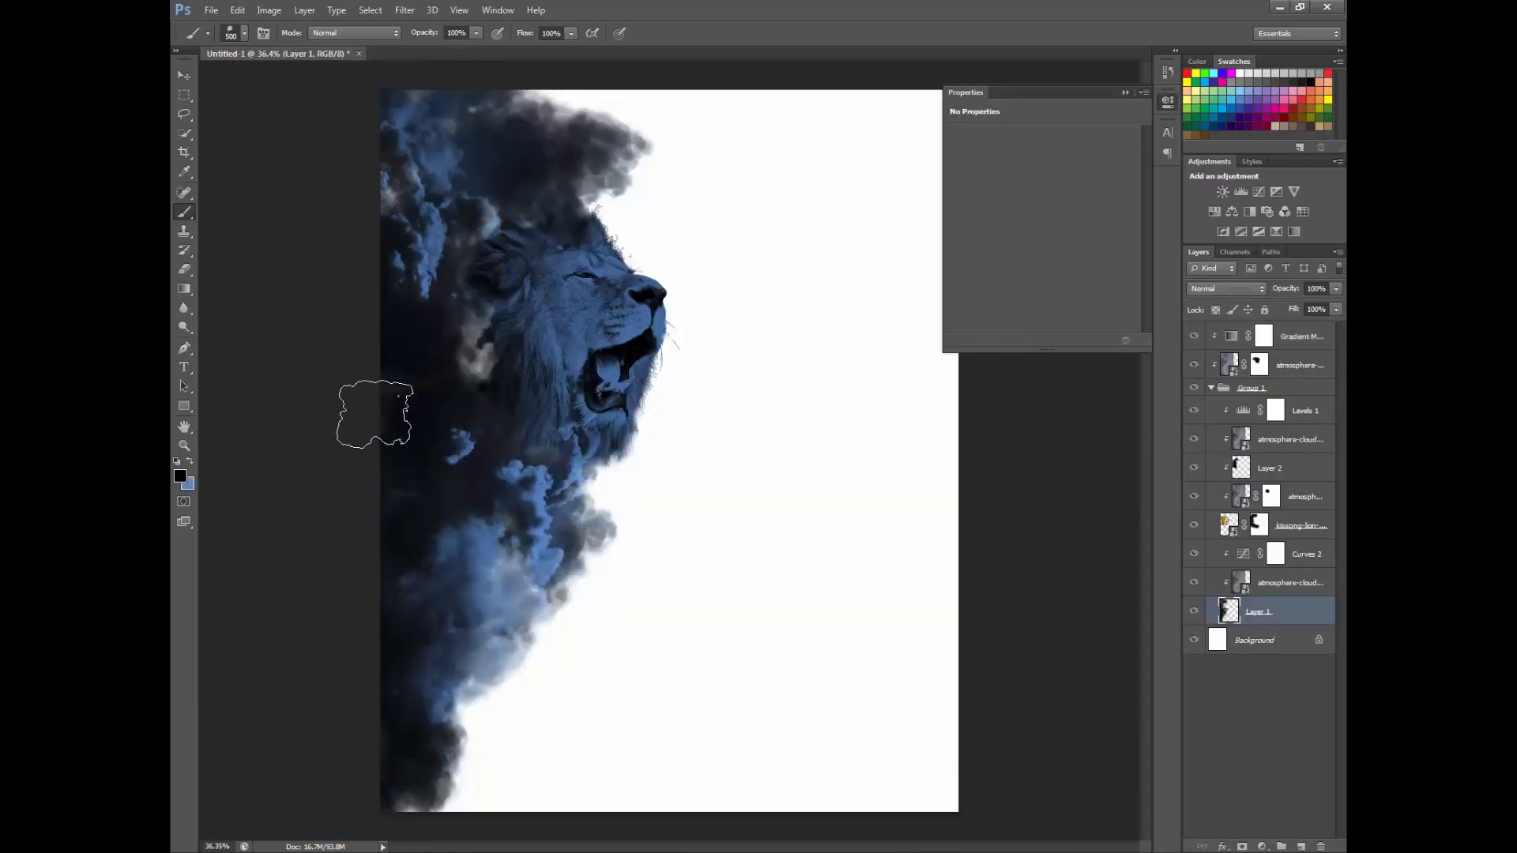
left_click_drag(375, 414, 493, 379)
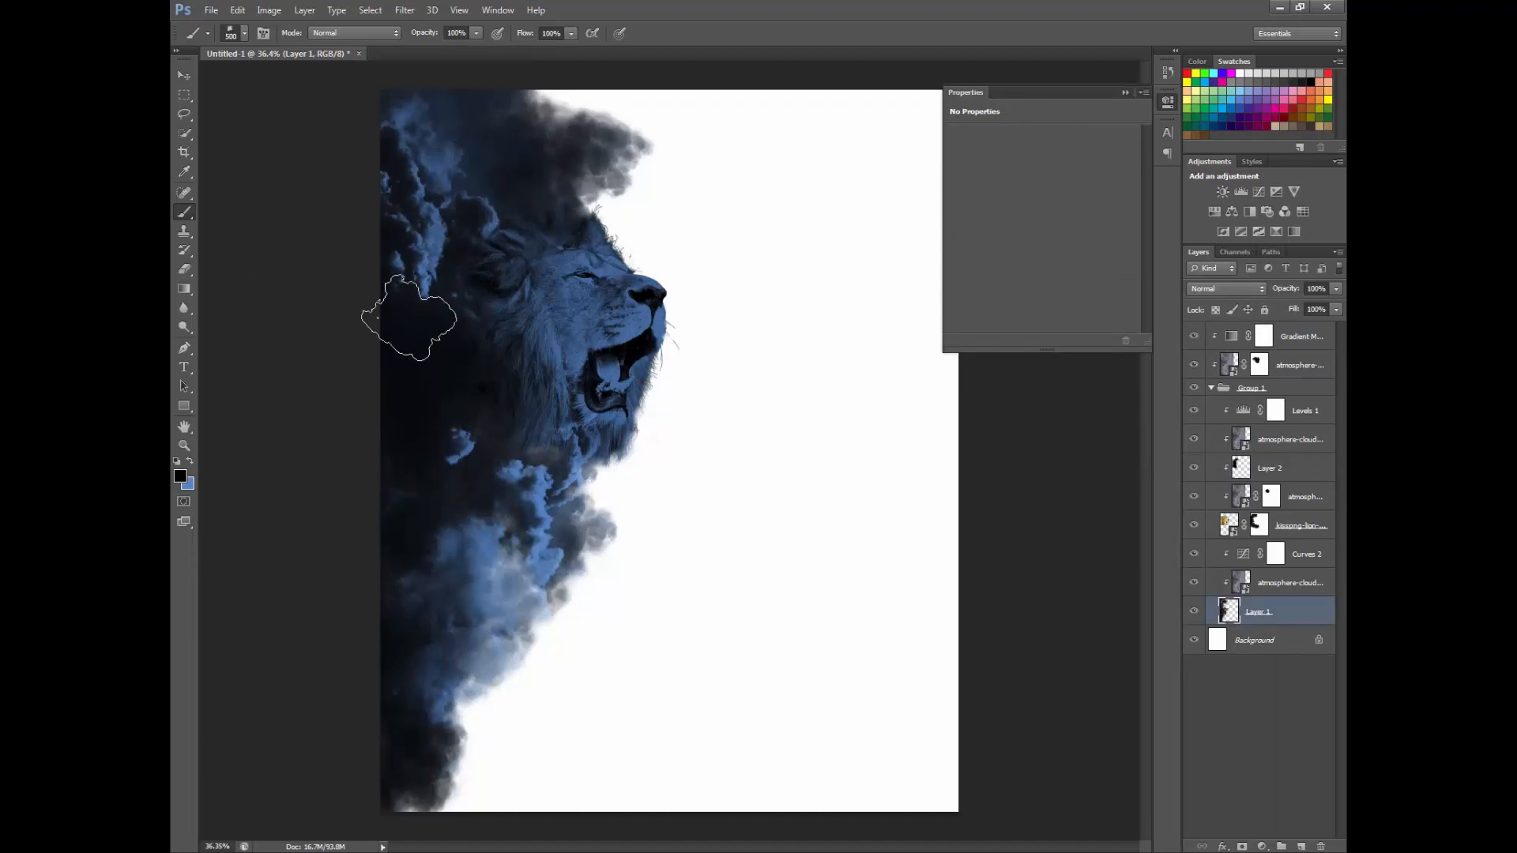
left_click(1194, 337)
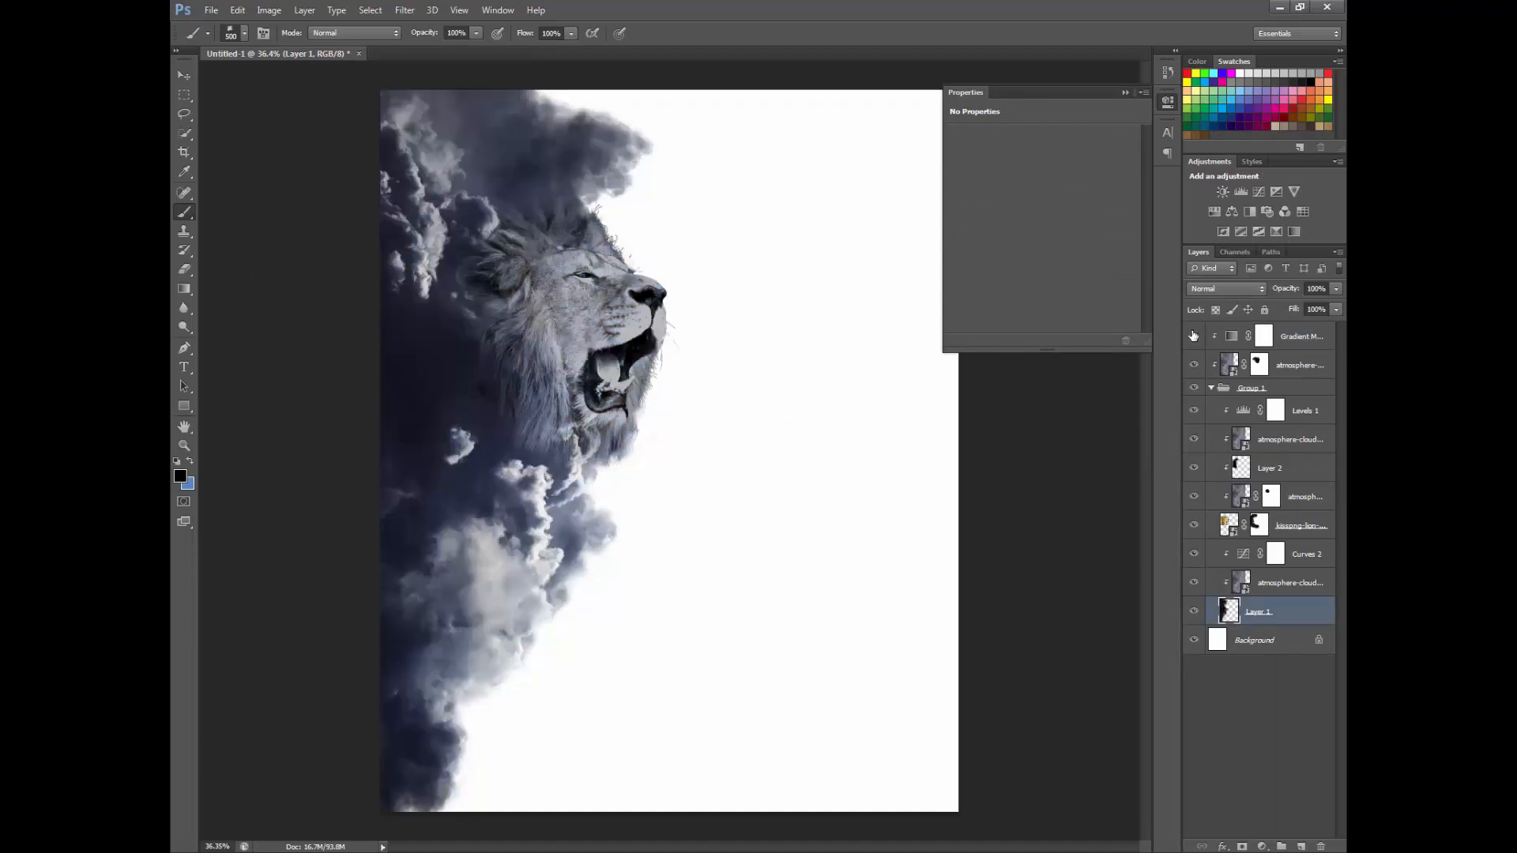
left_click(1194, 336)
Step: Set the Gradient Map layer's blend mode to Color and its opacity to 37%
left_click(1234, 339)
left_click(1214, 290)
left_click(1201, 348)
key("Down")
key("Down")
key("Down")
key("Down")
key("Down")
key("Down")
key("Down")
key("Down")
key("Down")
key("Down")
key("Down")
key("Down")
key("Down")
key("Down")
key("Down")
key("Down")
key("Down")
key("Down")
key("Down")
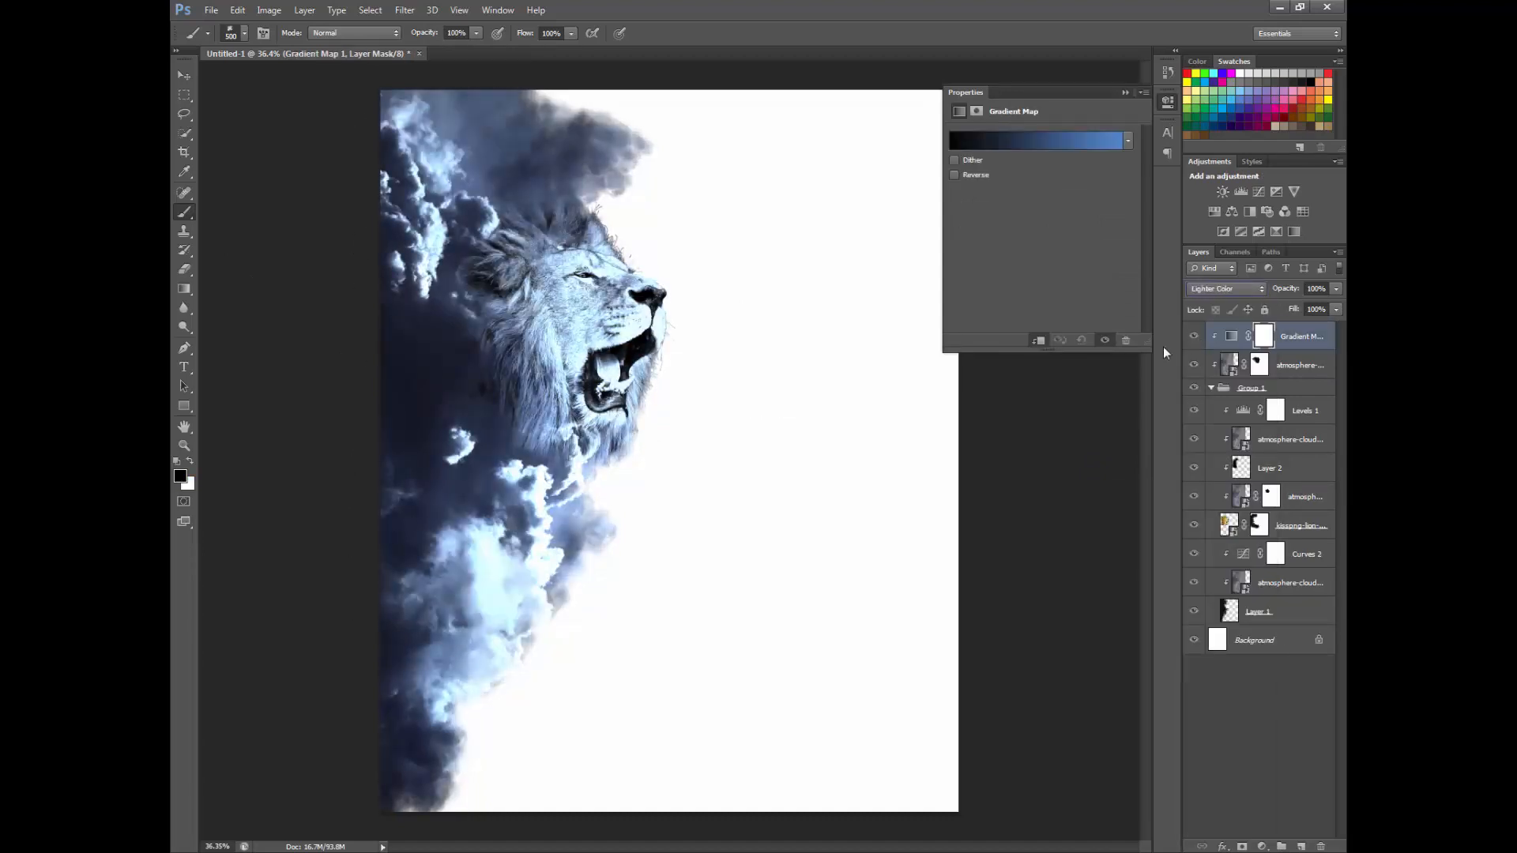
key("Down")
key("Down")
key("Down")
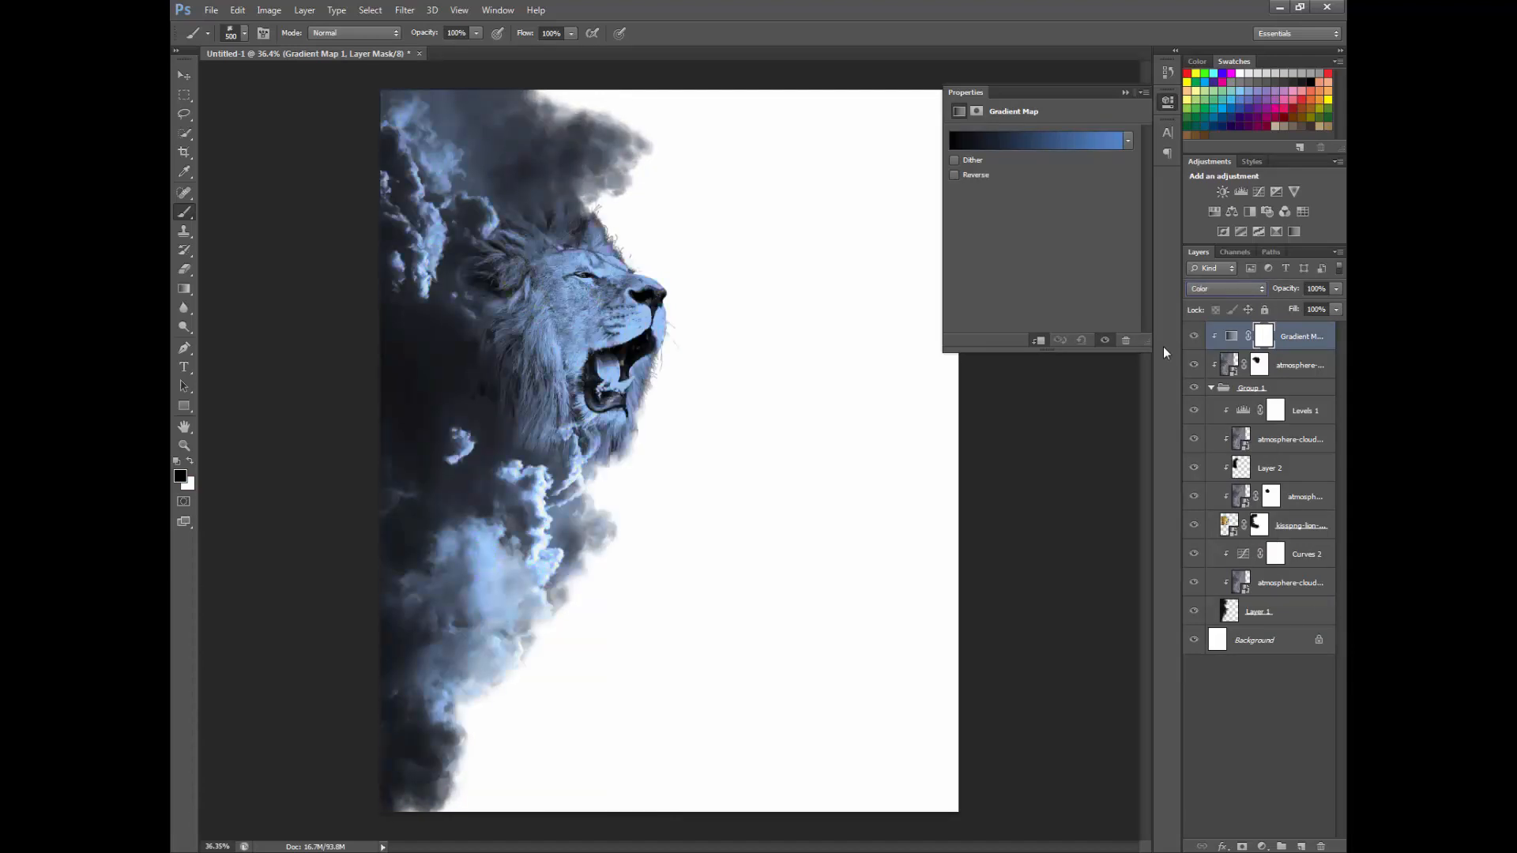
left_click(1336, 289)
left_click(1167, 105)
scroll(622, 337, "down", 2)
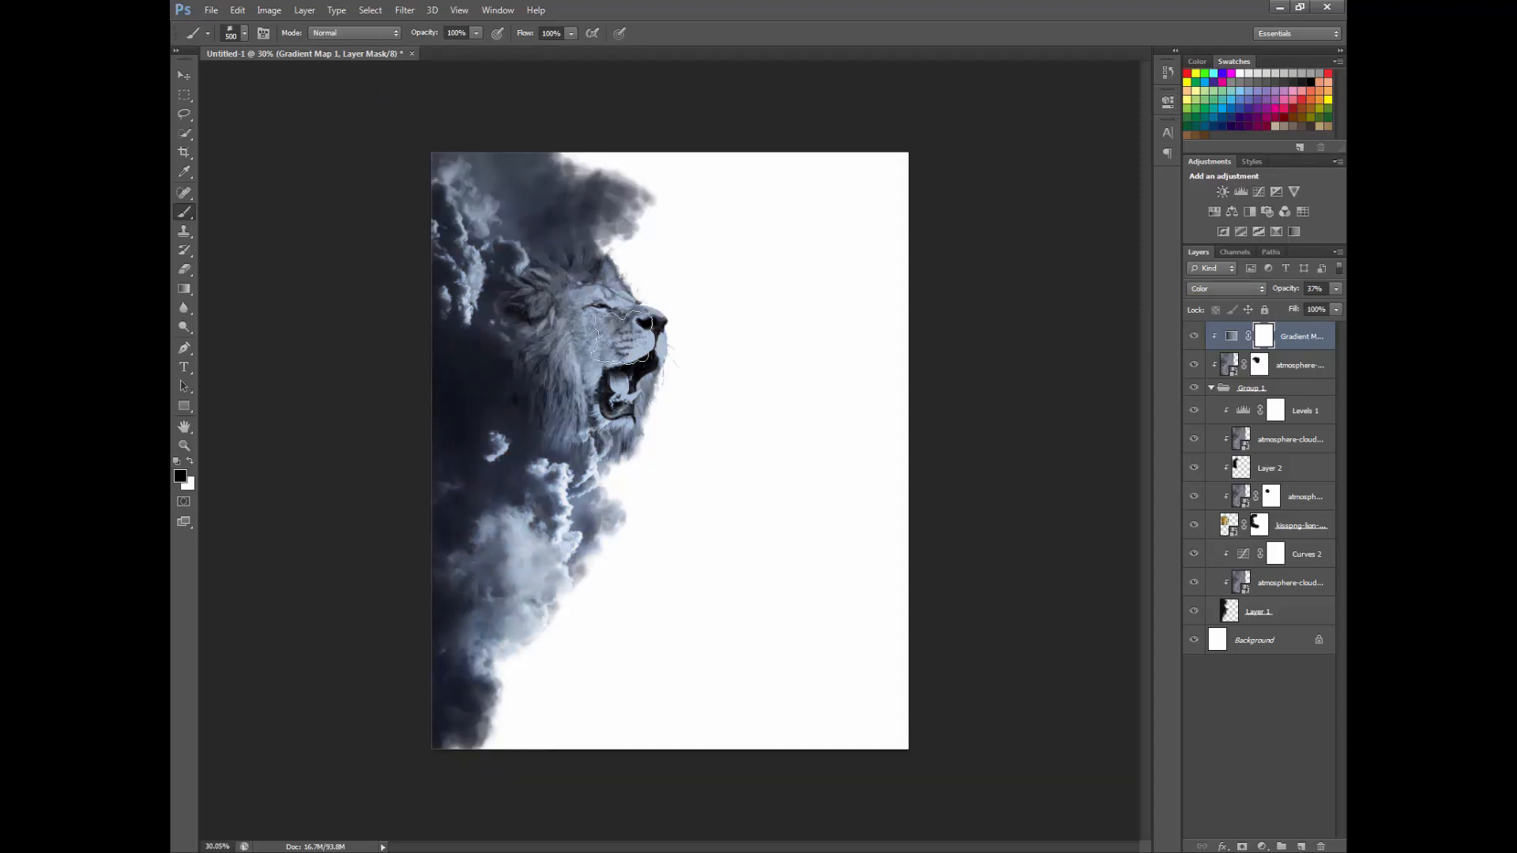
Step: Add a mask to Layer 1 and softly paint away the outer edge of the cloud above the lion's head
left_click(1300, 612)
left_click(1242, 846)
left_click_drag(644, 200, 620, 186)
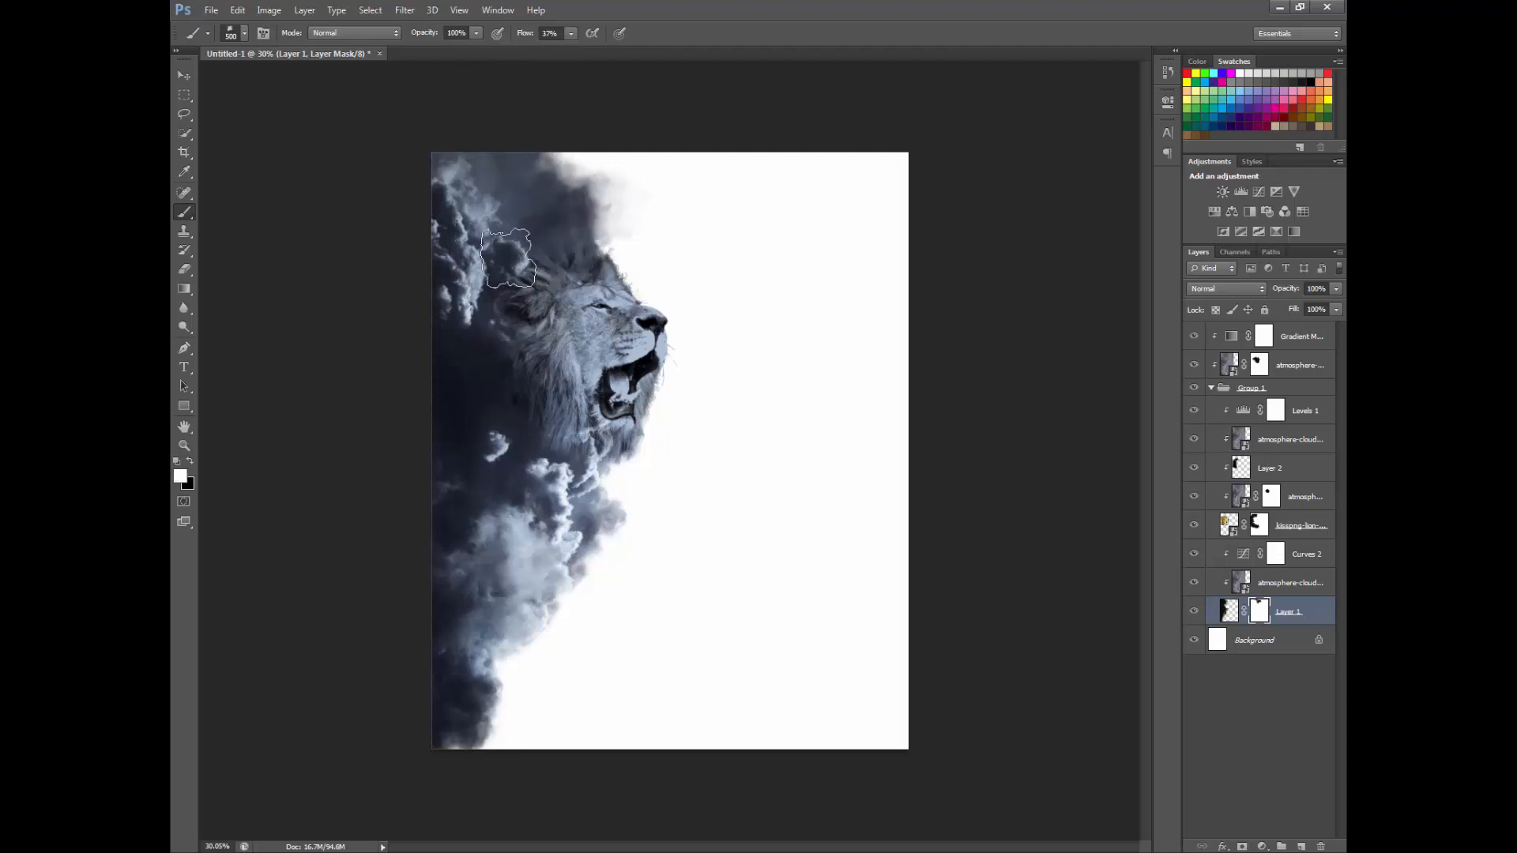
key("m")
scroll(640, 311, "up", 1)
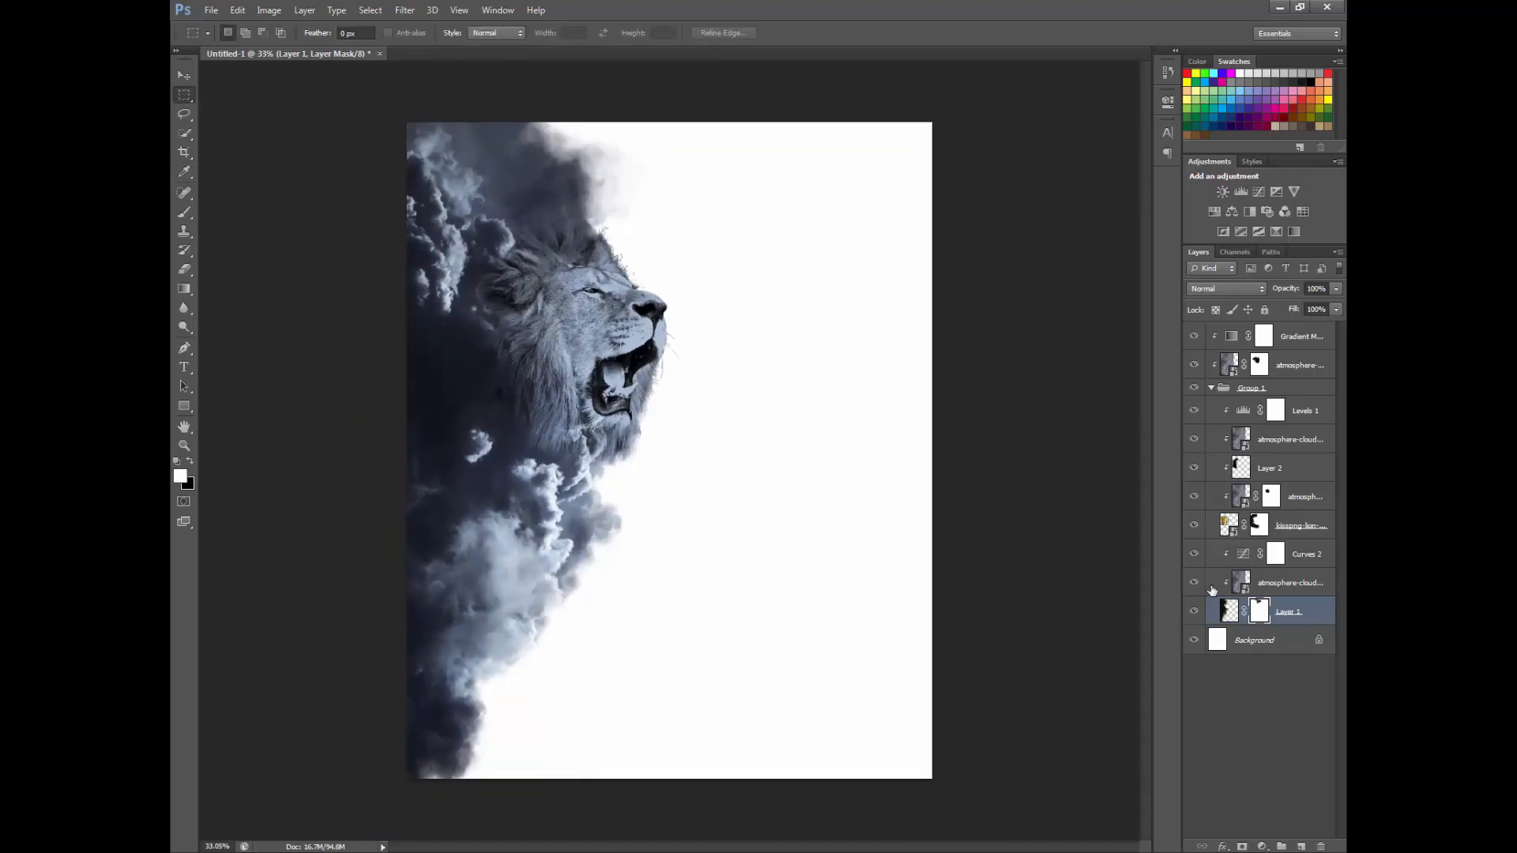
left_click(1221, 638)
mouse_move(288, 849)
left_click(265, 770)
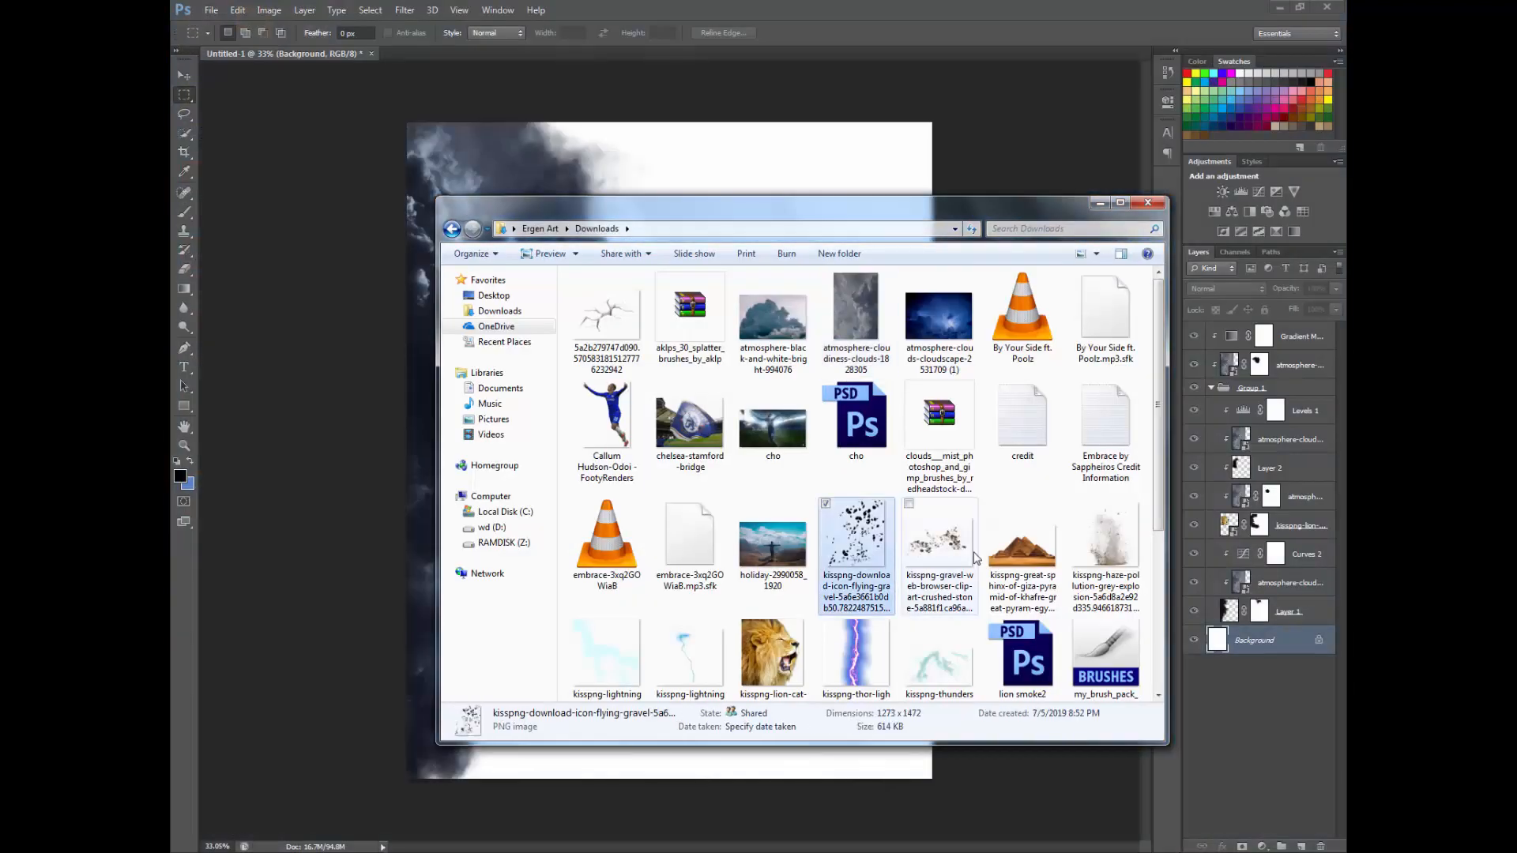
left_click(930, 328)
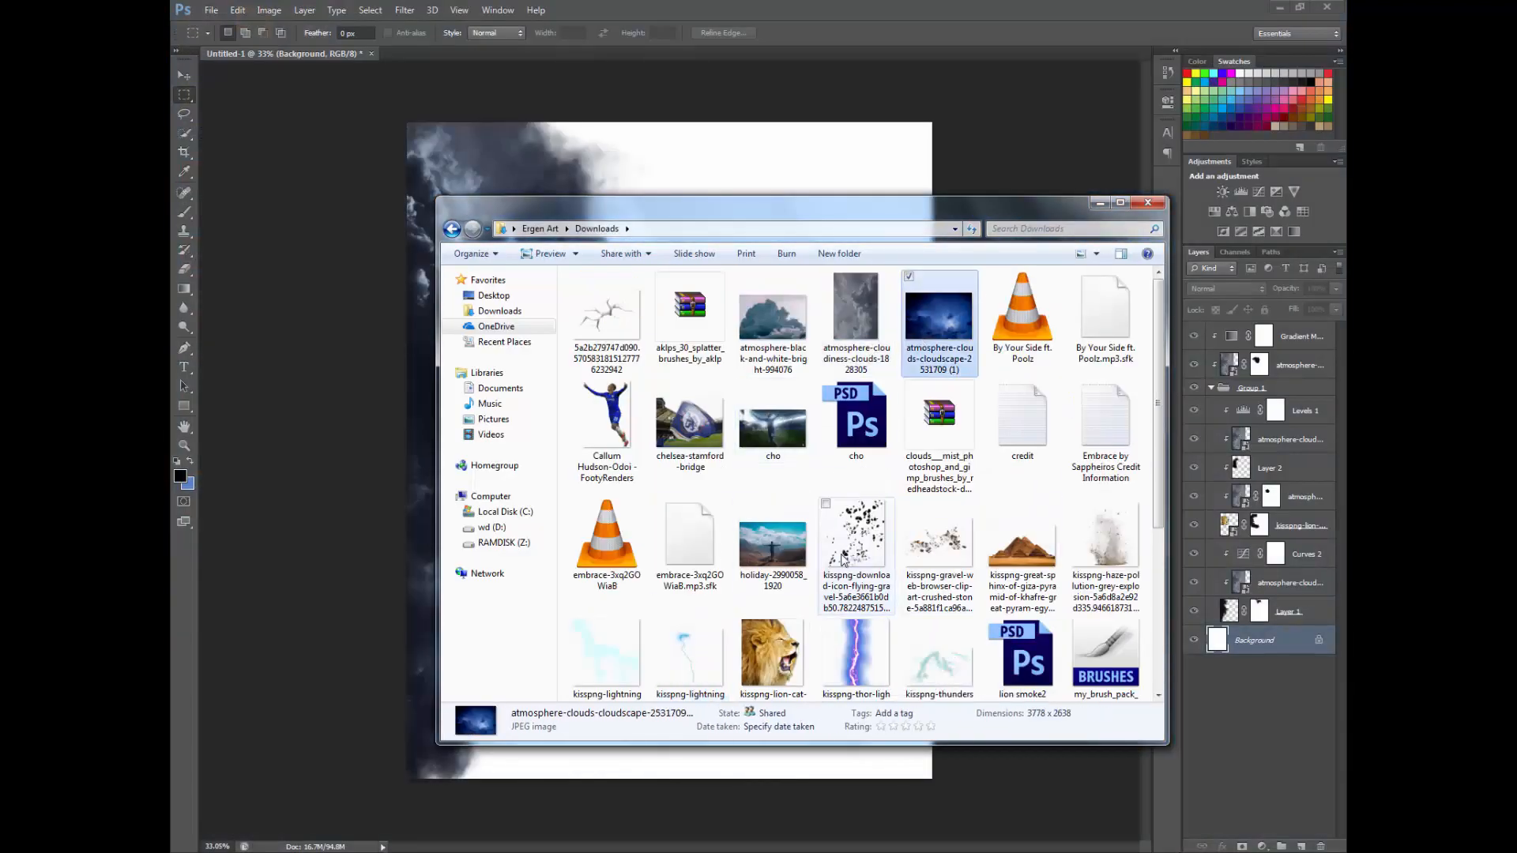
left_click(854, 336)
scroll(853, 336, "down", 4)
left_click_drag(772, 508, 366, 521)
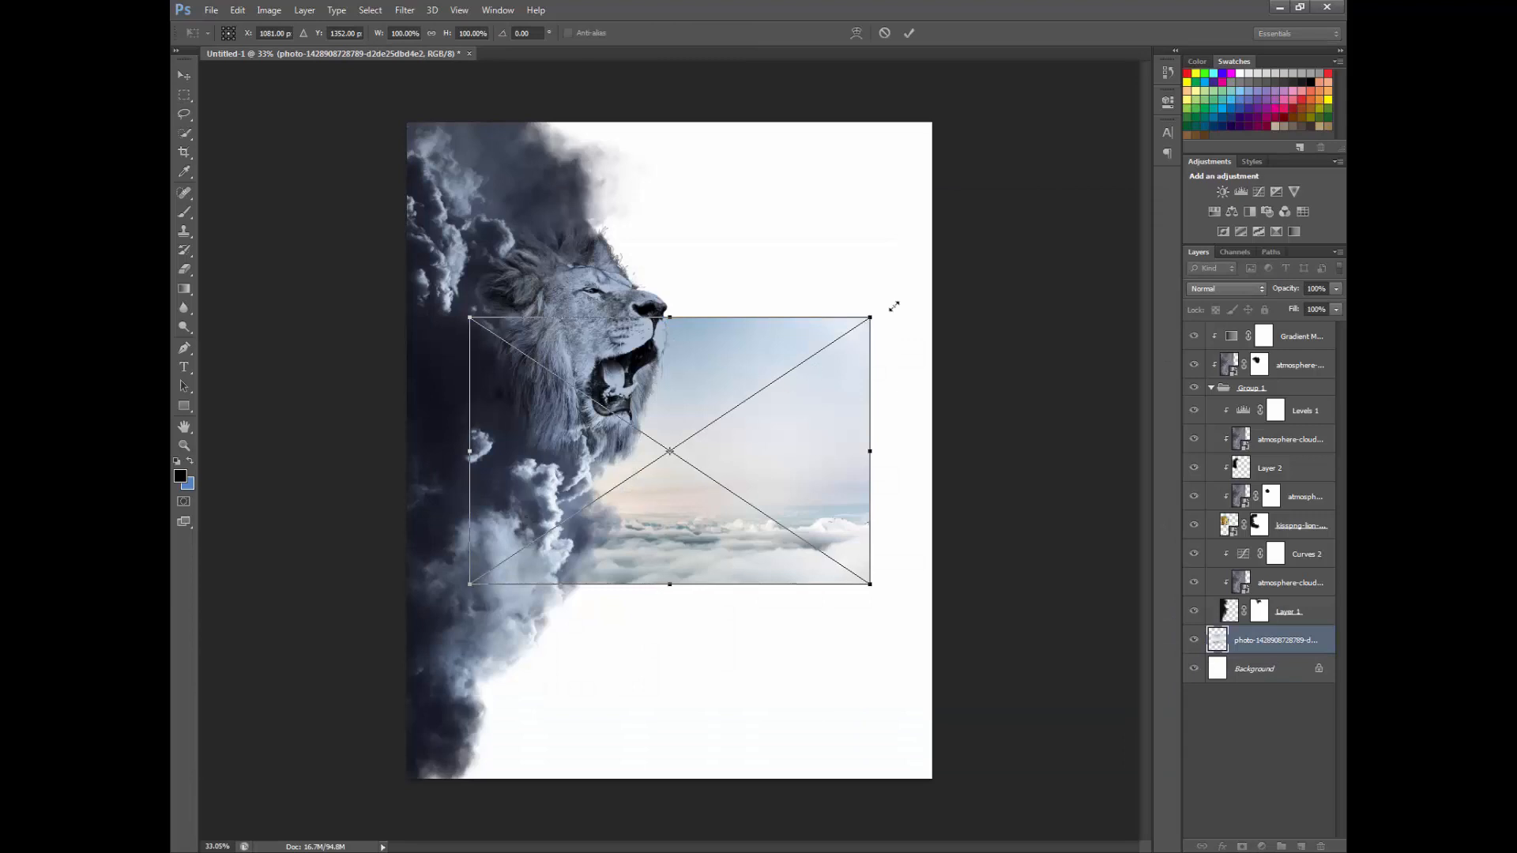
Step: Enlarge the placed sky photo to cover the whole page and shift it slightly to the left
left_click_drag(893, 306, 1022, 125)
key("Return")
key("m")
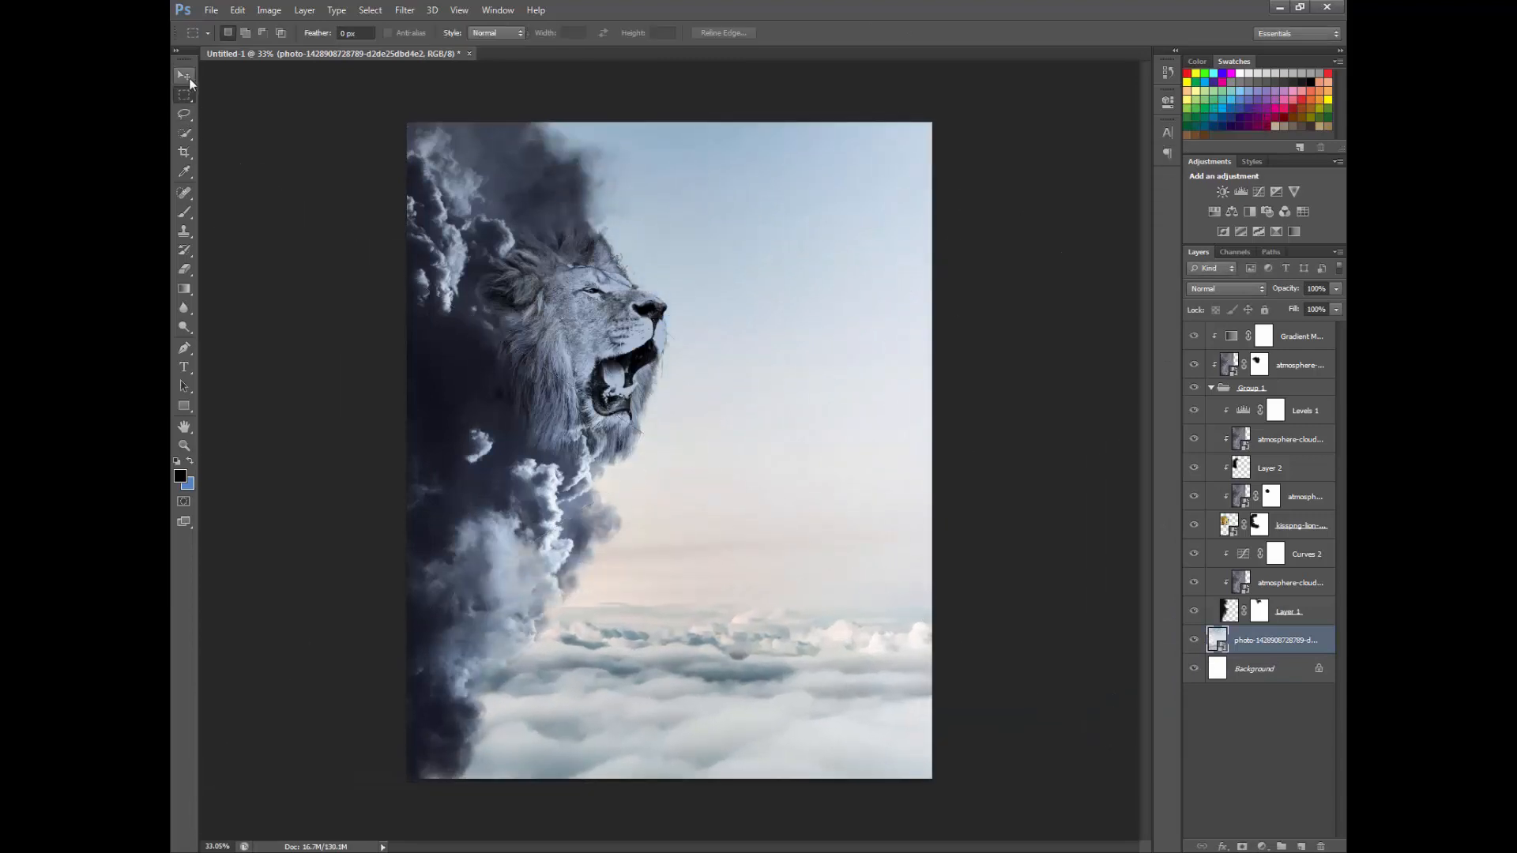
left_click(188, 77)
left_click_drag(752, 320, 720, 321)
scroll(743, 359, "up", 2)
scroll(743, 358, "down", 4)
scroll(742, 358, "up", 1)
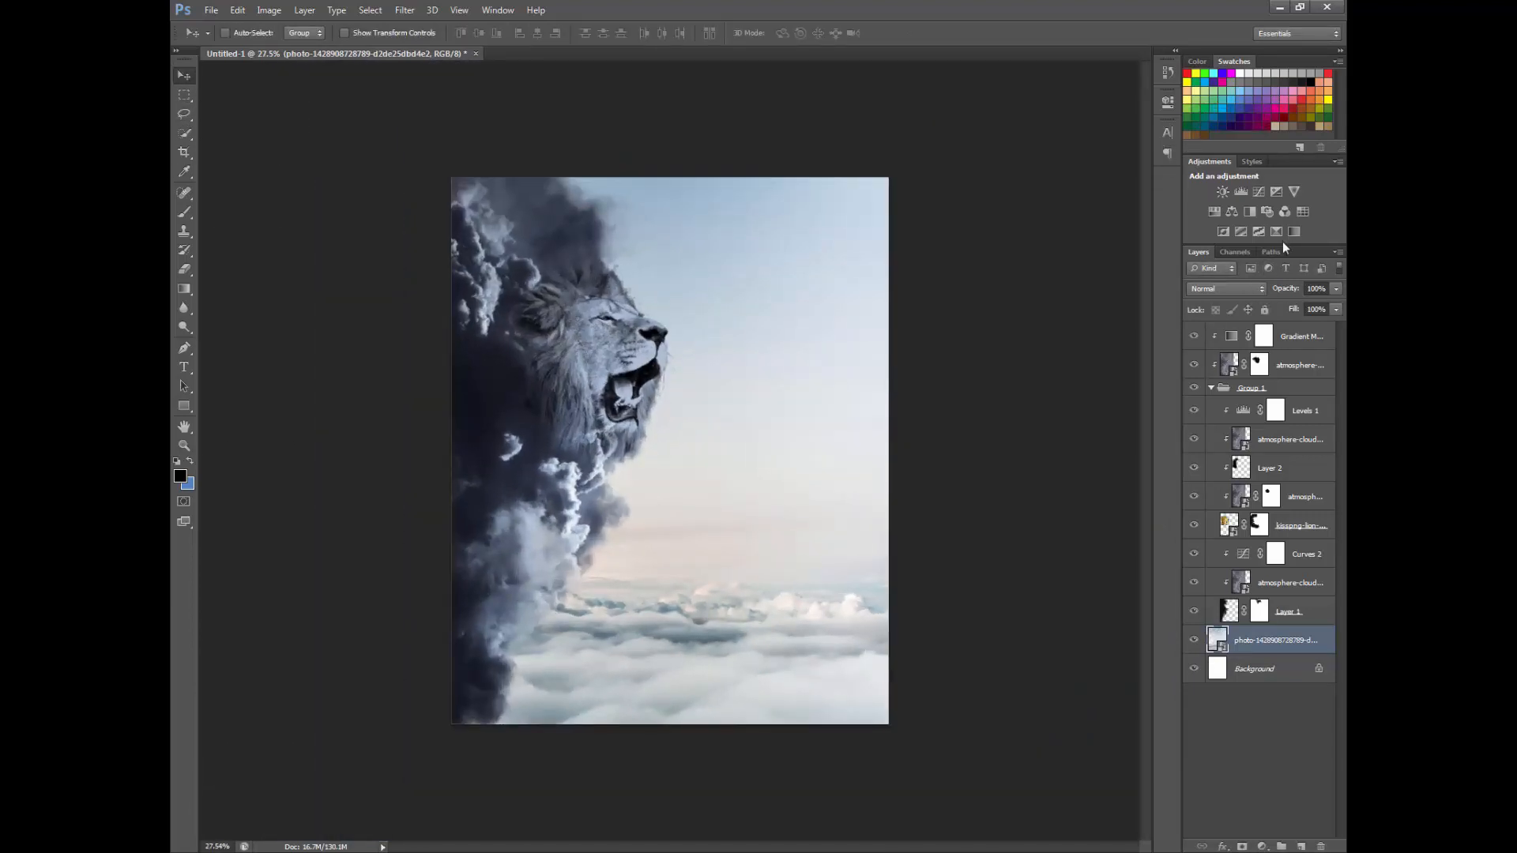
Step: Try a Gradient Map adjustment over the sky photo in various blend modes and delete it
left_click(1276, 231)
left_click(1235, 287)
left_click(1217, 336)
key("Down")
key("Down")
key("Down")
key("Down")
key("Down")
key("Down")
key("Down")
key("Down")
key("Down")
key("Down")
key("Down")
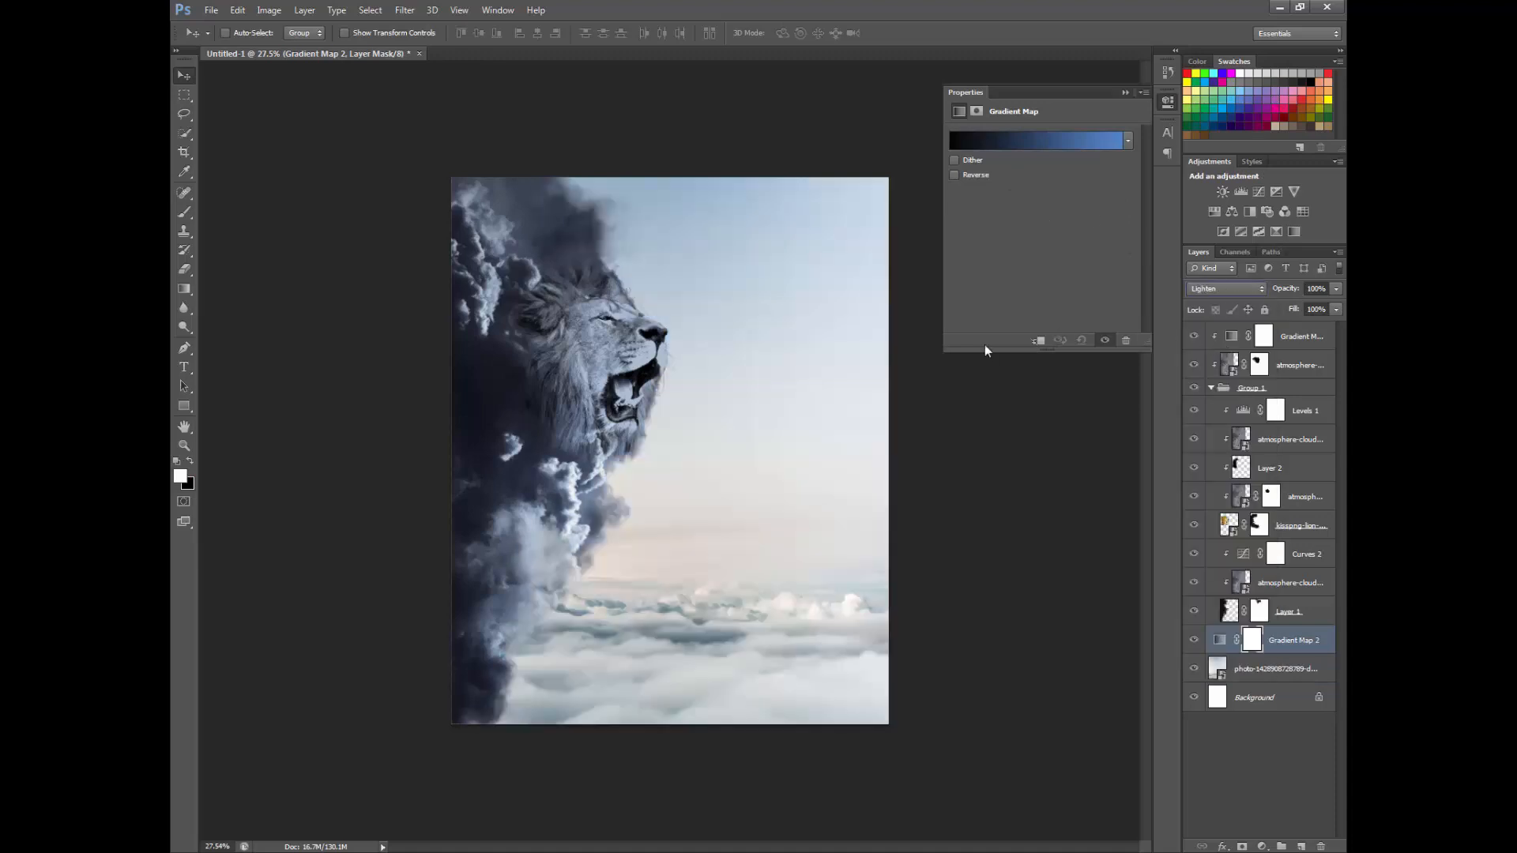
key("Down")
key("Down")
key("Down")
key("Down")
key("Down")
key("Down")
key("Down")
key("Down")
key("Down")
key("Down")
key("Down")
key("Down")
key("Down")
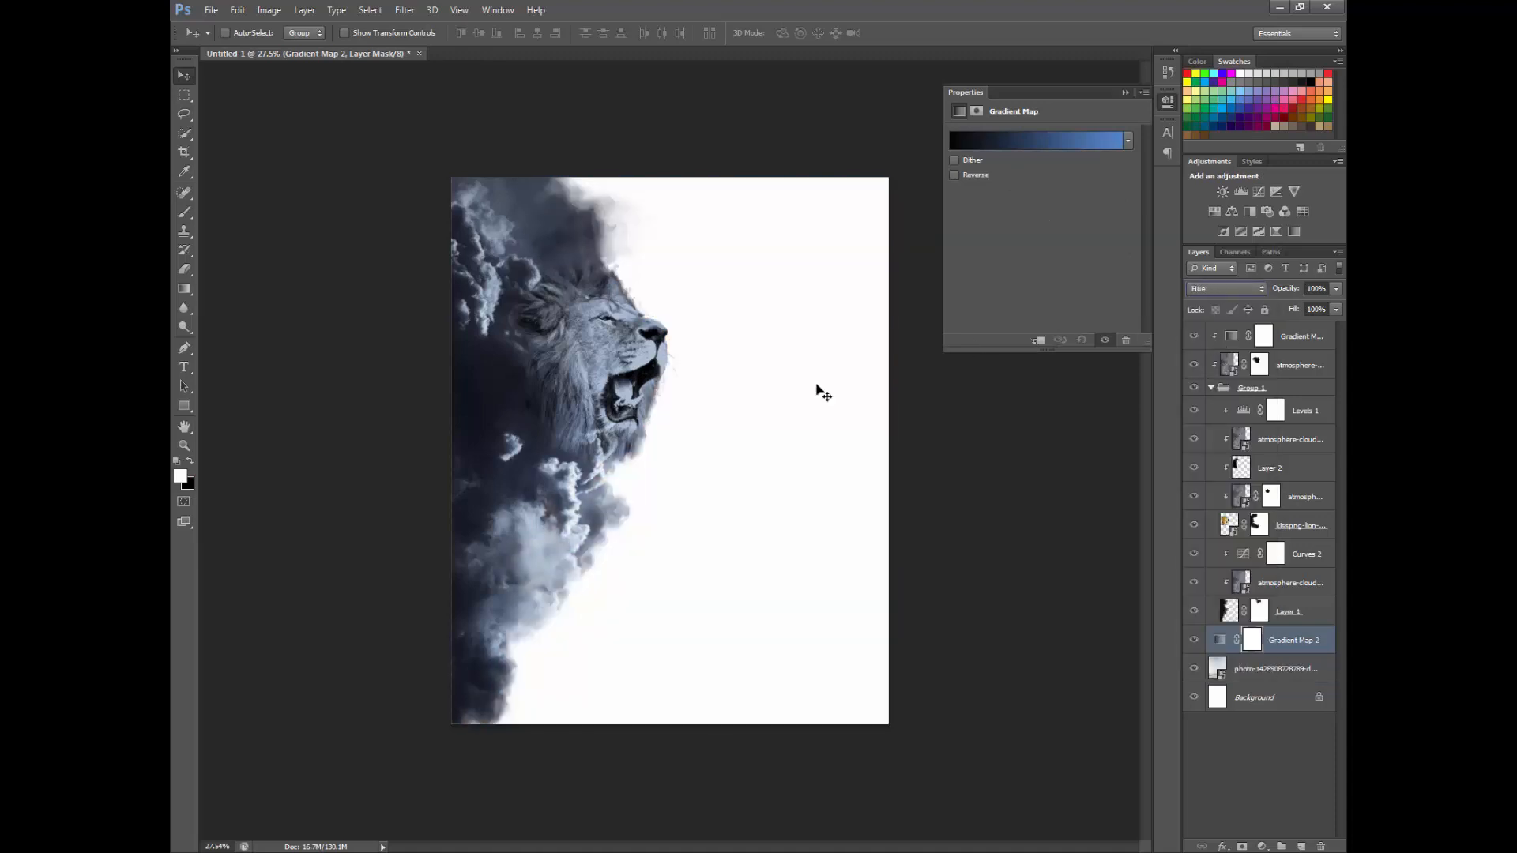
key("Up")
key("Up")
key("Up")
key("Up")
key("Up")
key("Up")
key("Up")
key("Up")
key("Up")
key("Up")
key("Up")
key("Up")
key("Up")
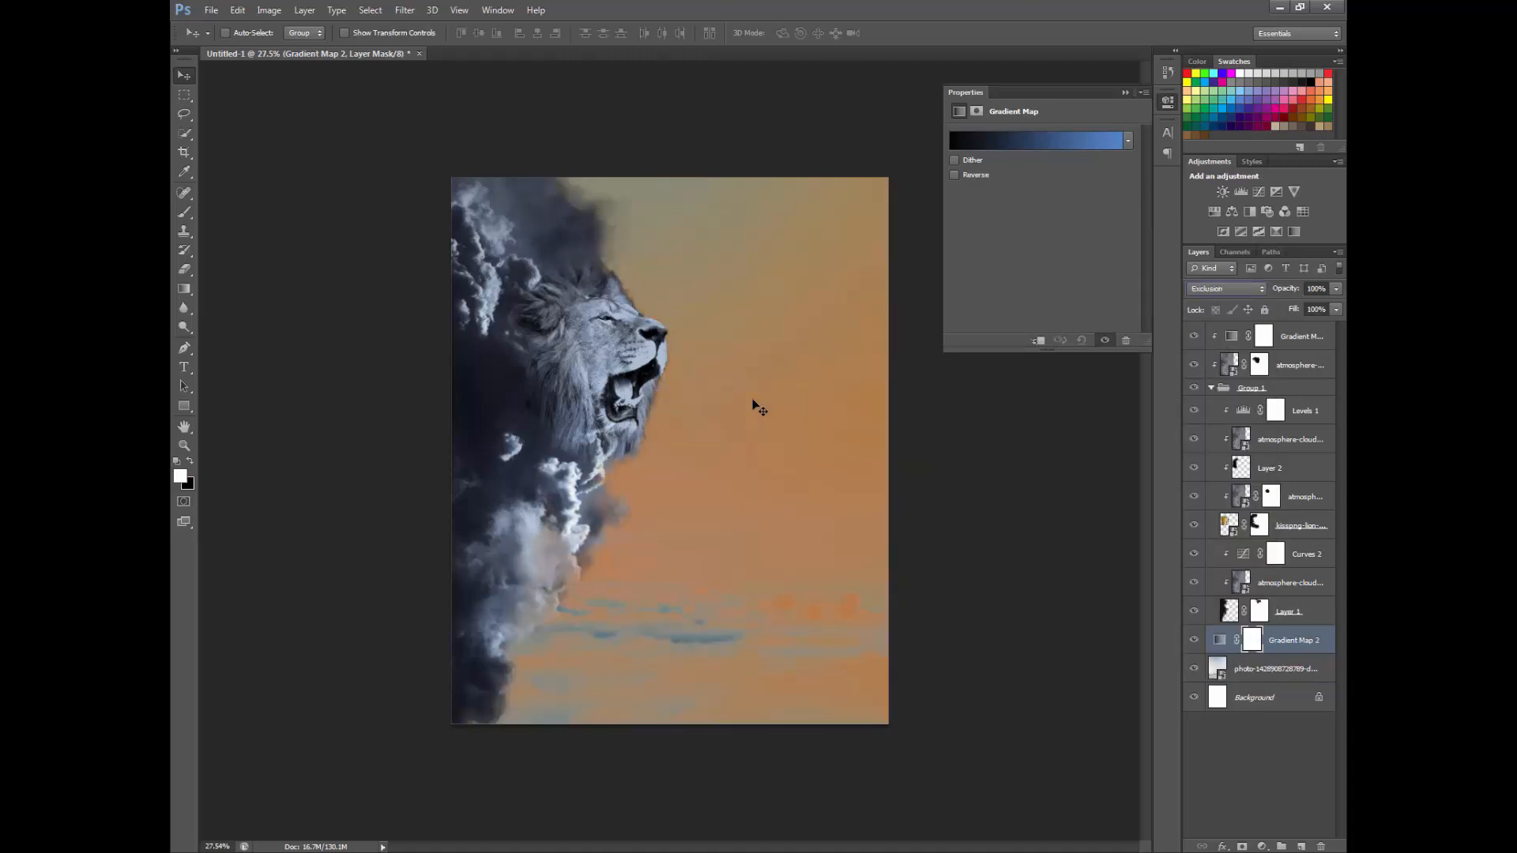
scroll(834, 471, "up", 1)
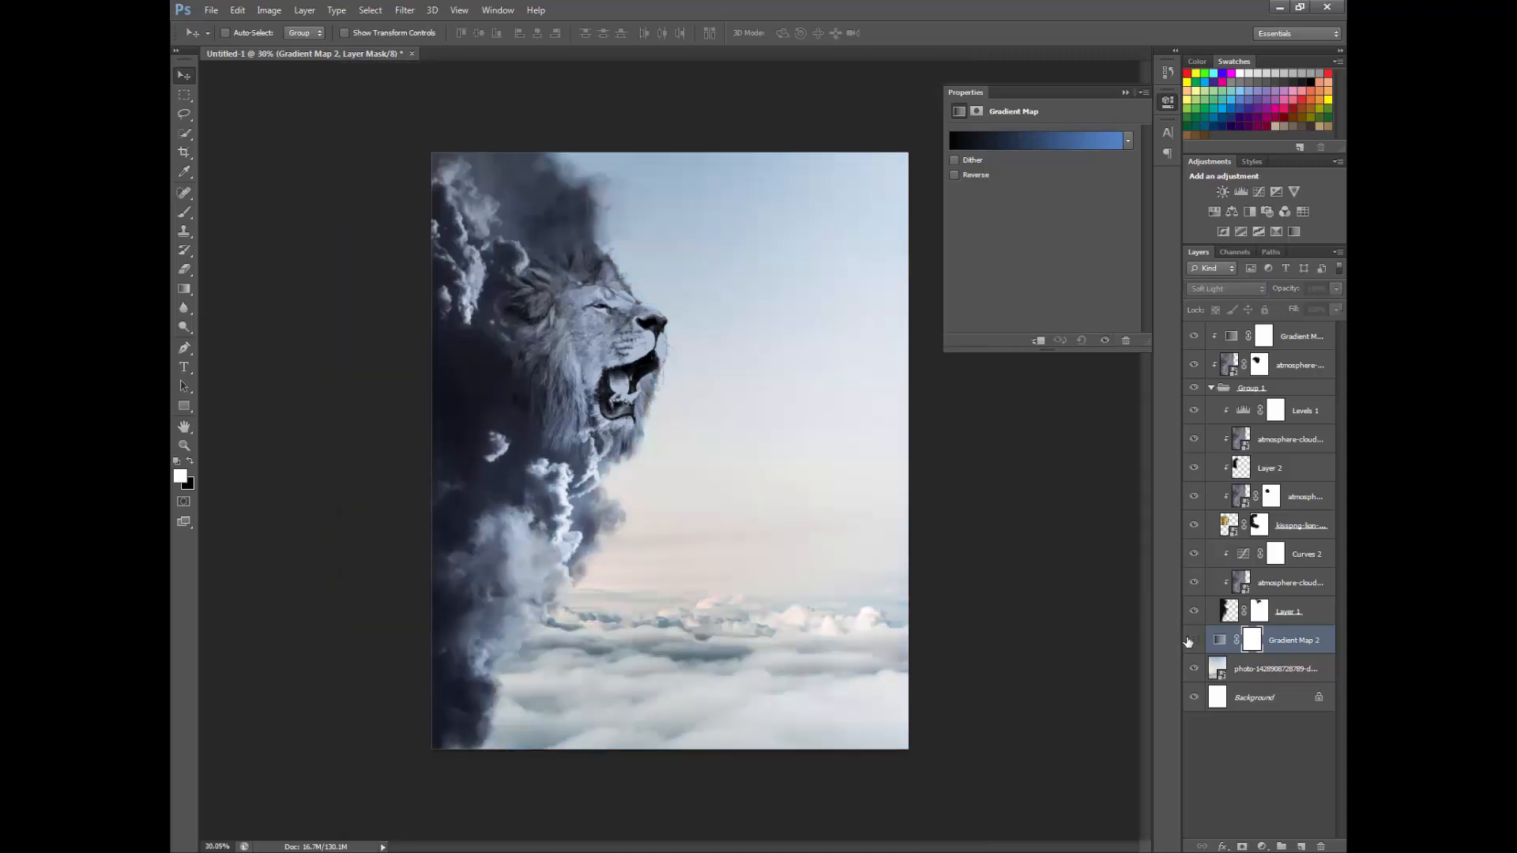
scroll(745, 524, "up", 1)
key("Delete")
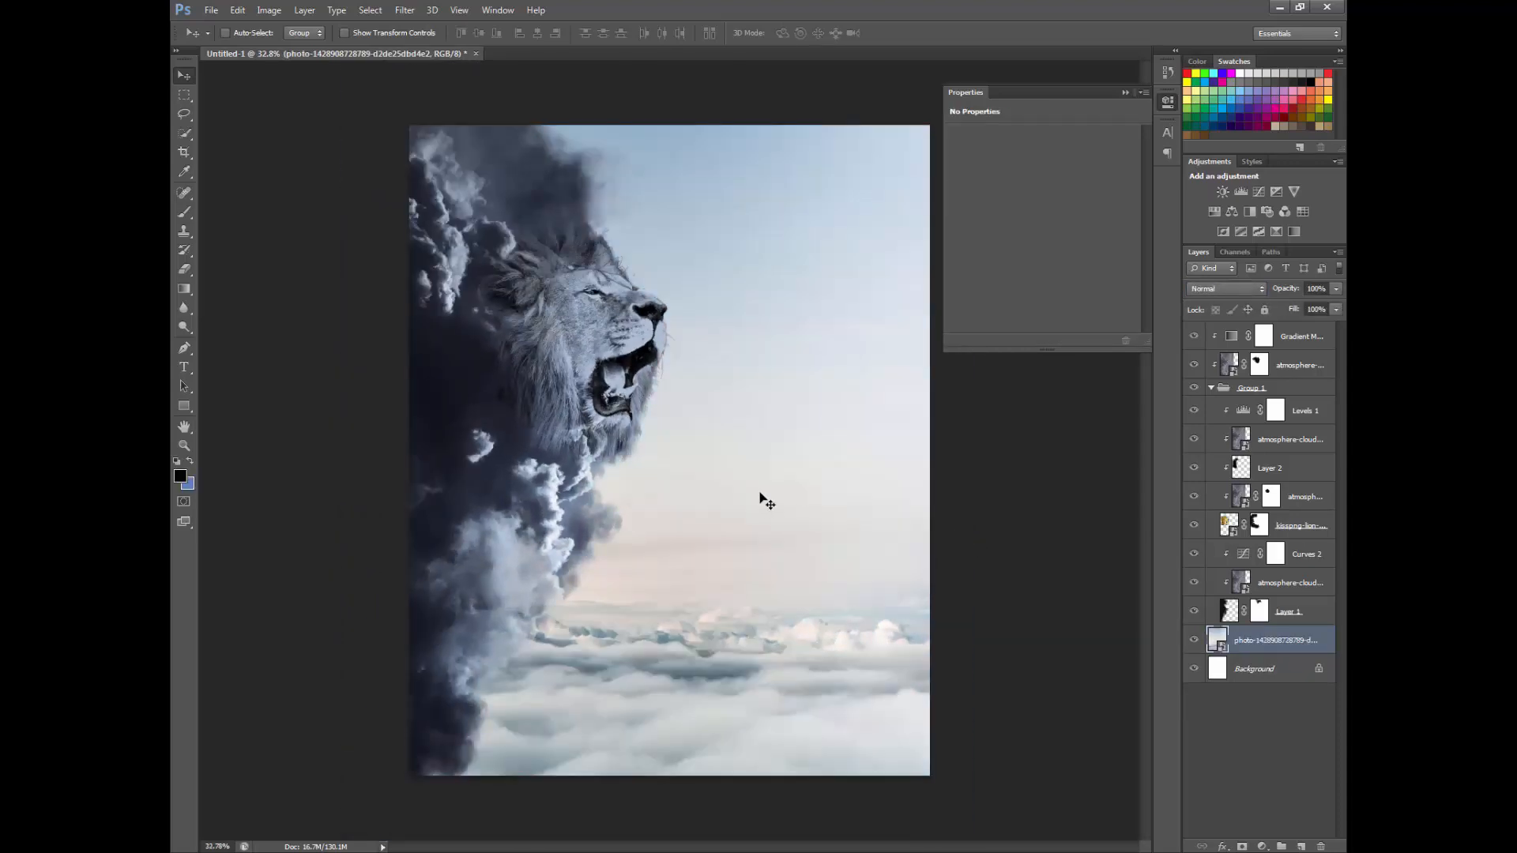
left_click(1169, 104)
scroll(506, 163, "up", 1)
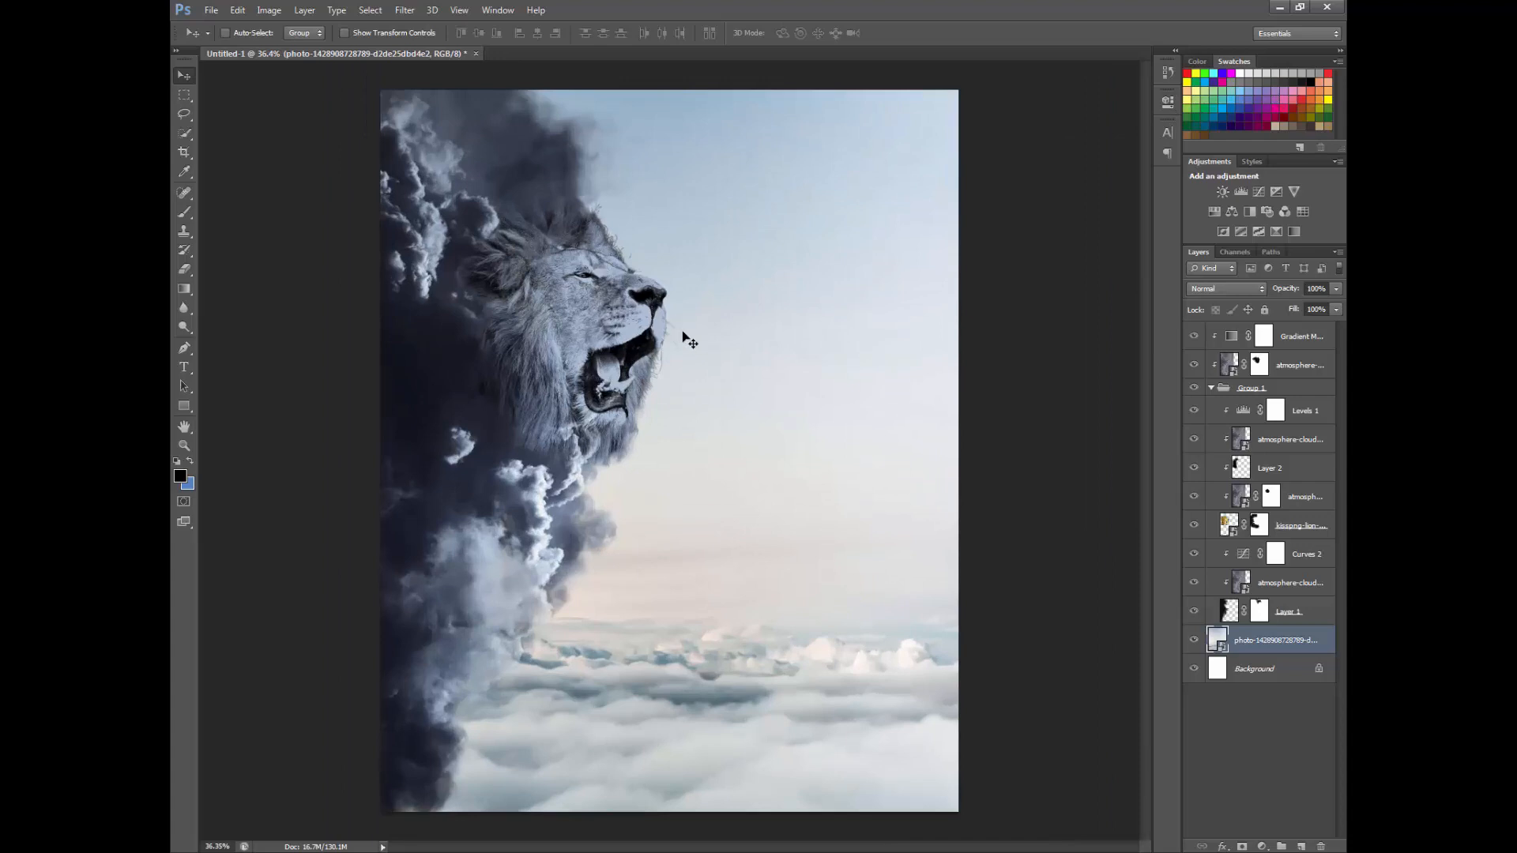
Step: Add a clipped Levels adjustment above the Gradient Map layer with midtones 0.78, white input 231 and output white 209
scroll(685, 338, "up", 4)
scroll(712, 339, "down", 6)
scroll(712, 339, "down", 2)
left_click(1264, 336)
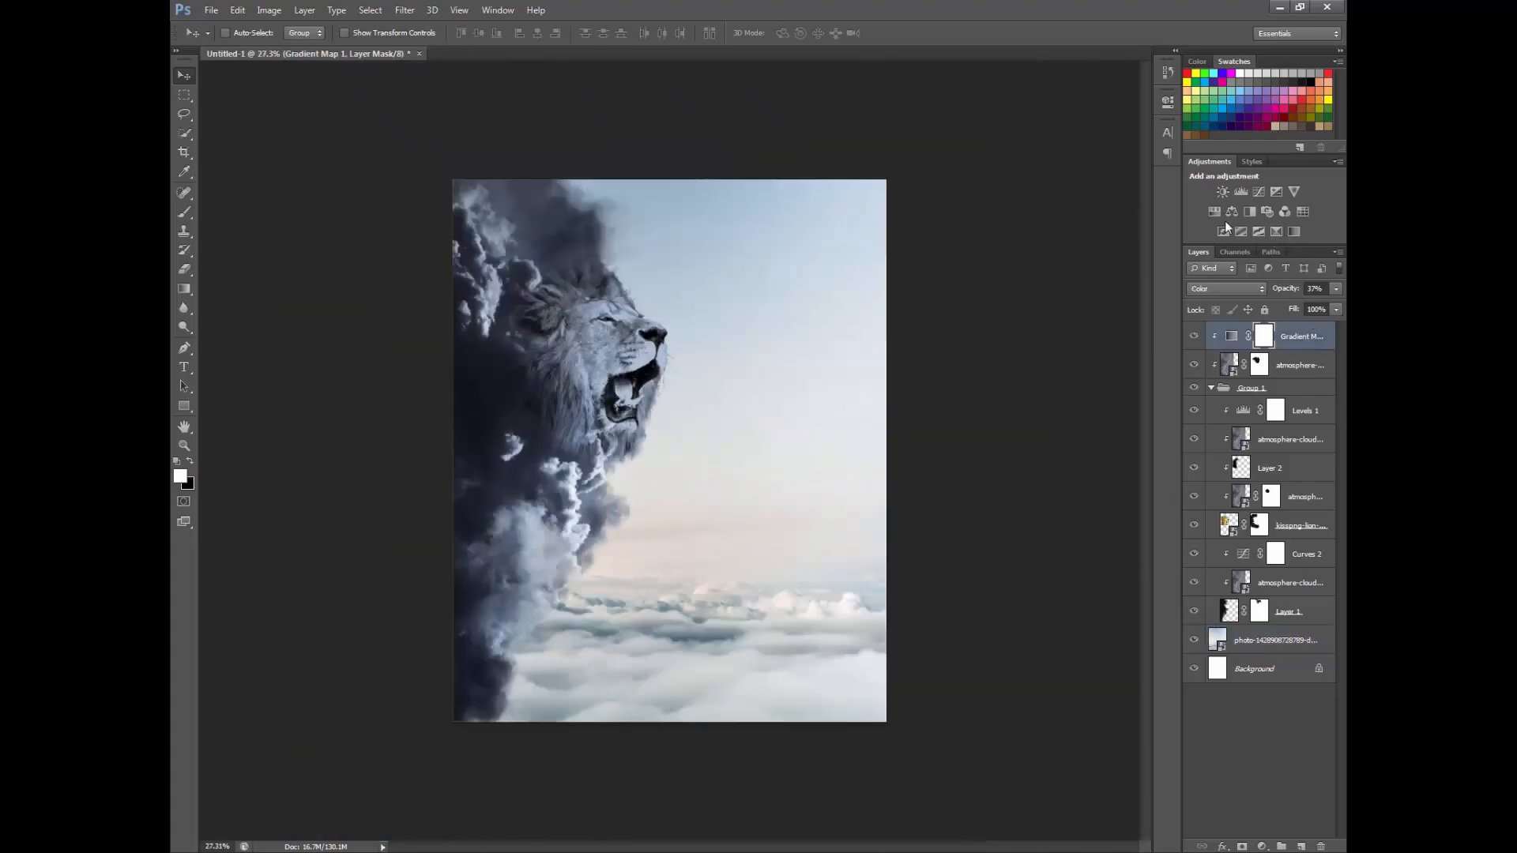
left_click(1241, 191)
right_click(1298, 337)
left_click(1249, 477)
left_click_drag(1132, 288, 1102, 287)
left_click_drag(1051, 243, 1117, 243)
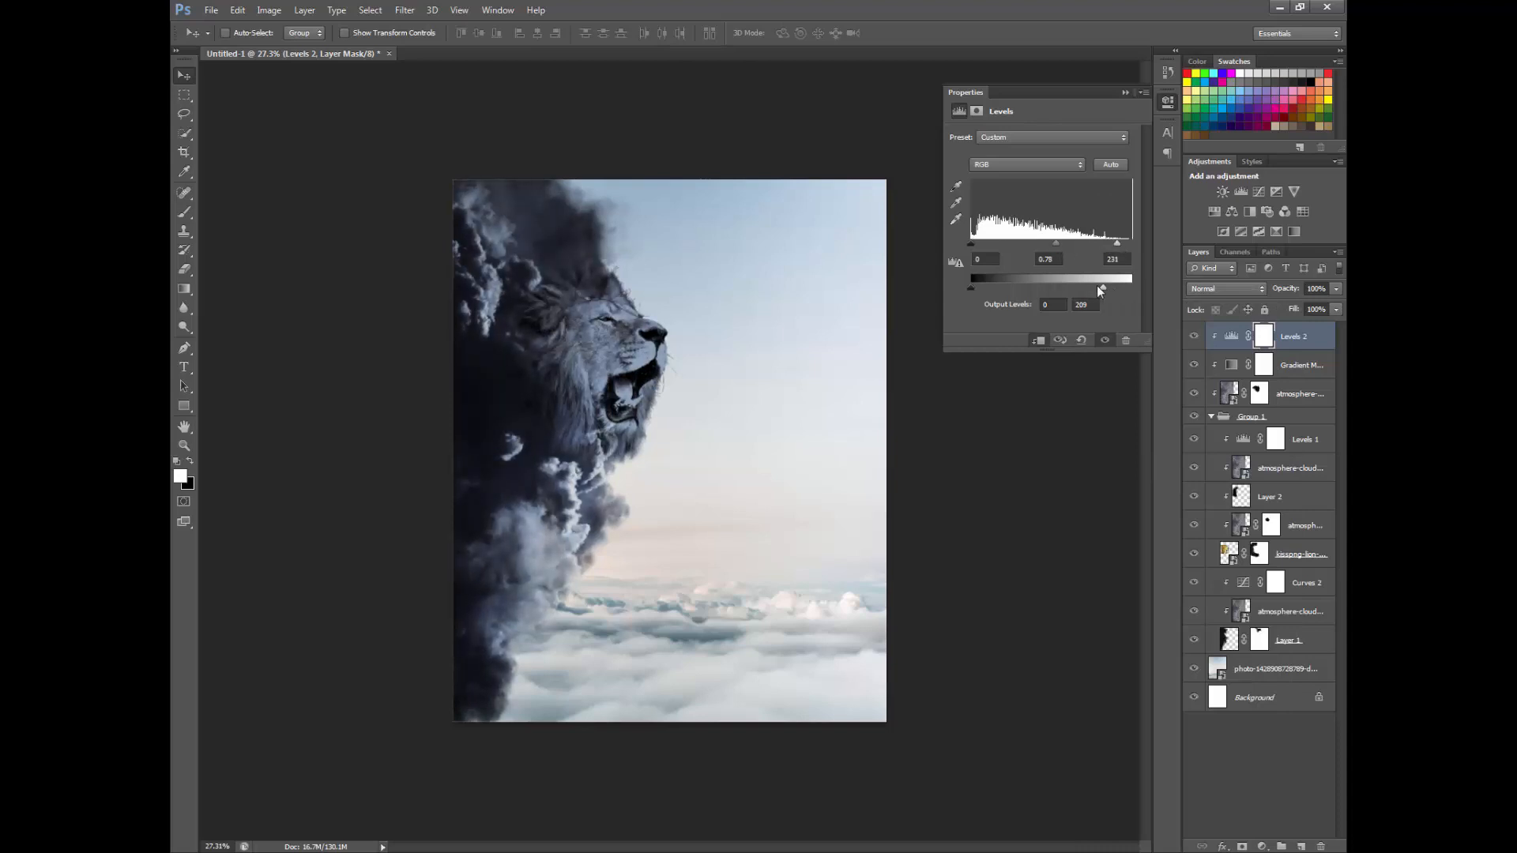
left_click(1168, 101)
Step: Move the Levels 2 layer directly above Group 1 and set the uppermost atmosphere-cloudiness layer's opacity to 81%
key("ctrl+0")
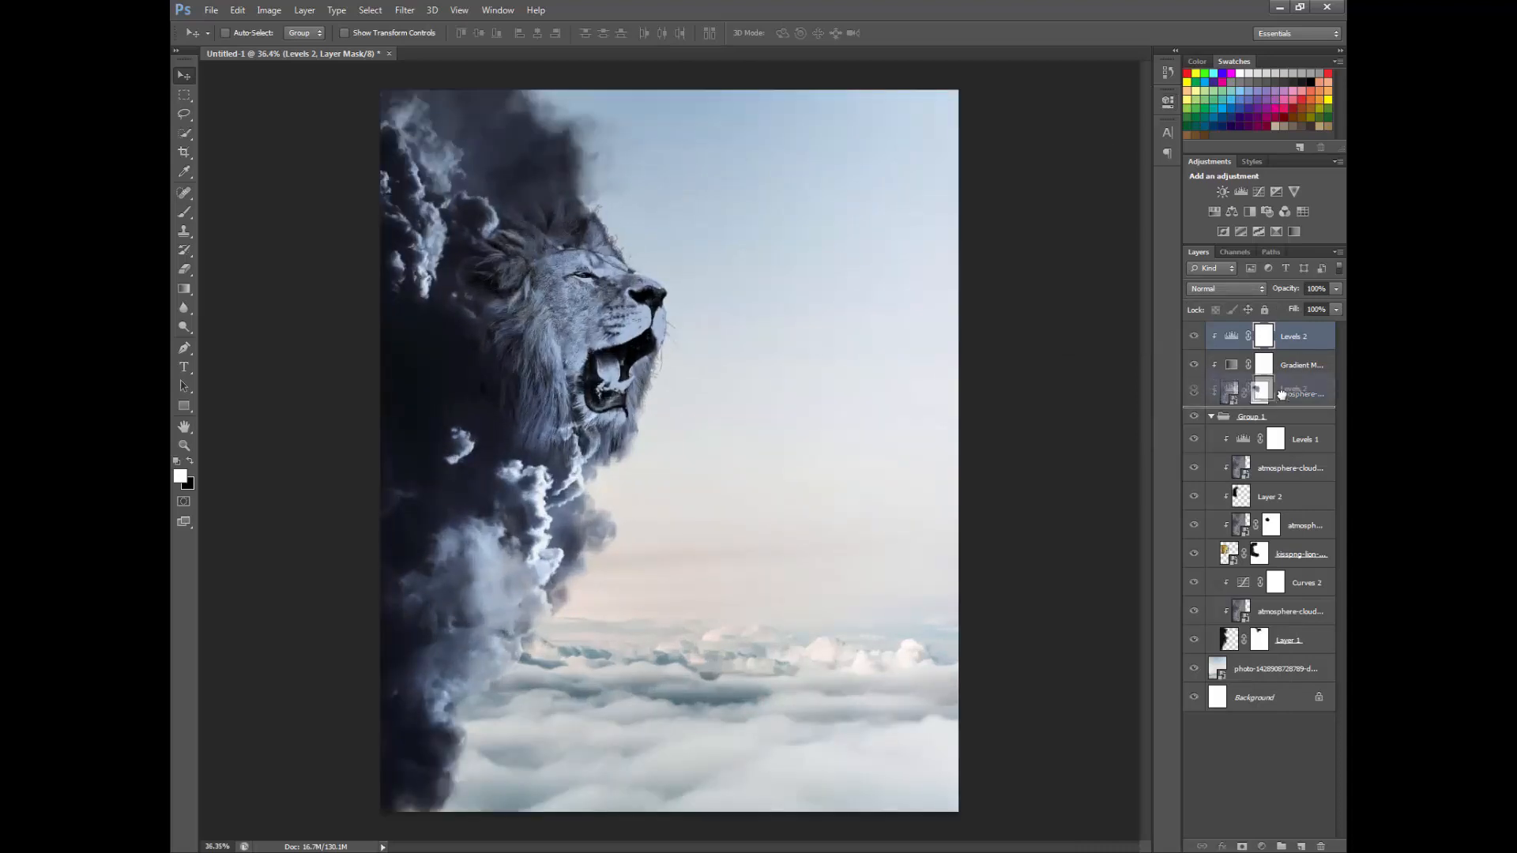
left_click_drag(1282, 394, 1282, 403)
left_click(1299, 365)
left_click(1336, 288)
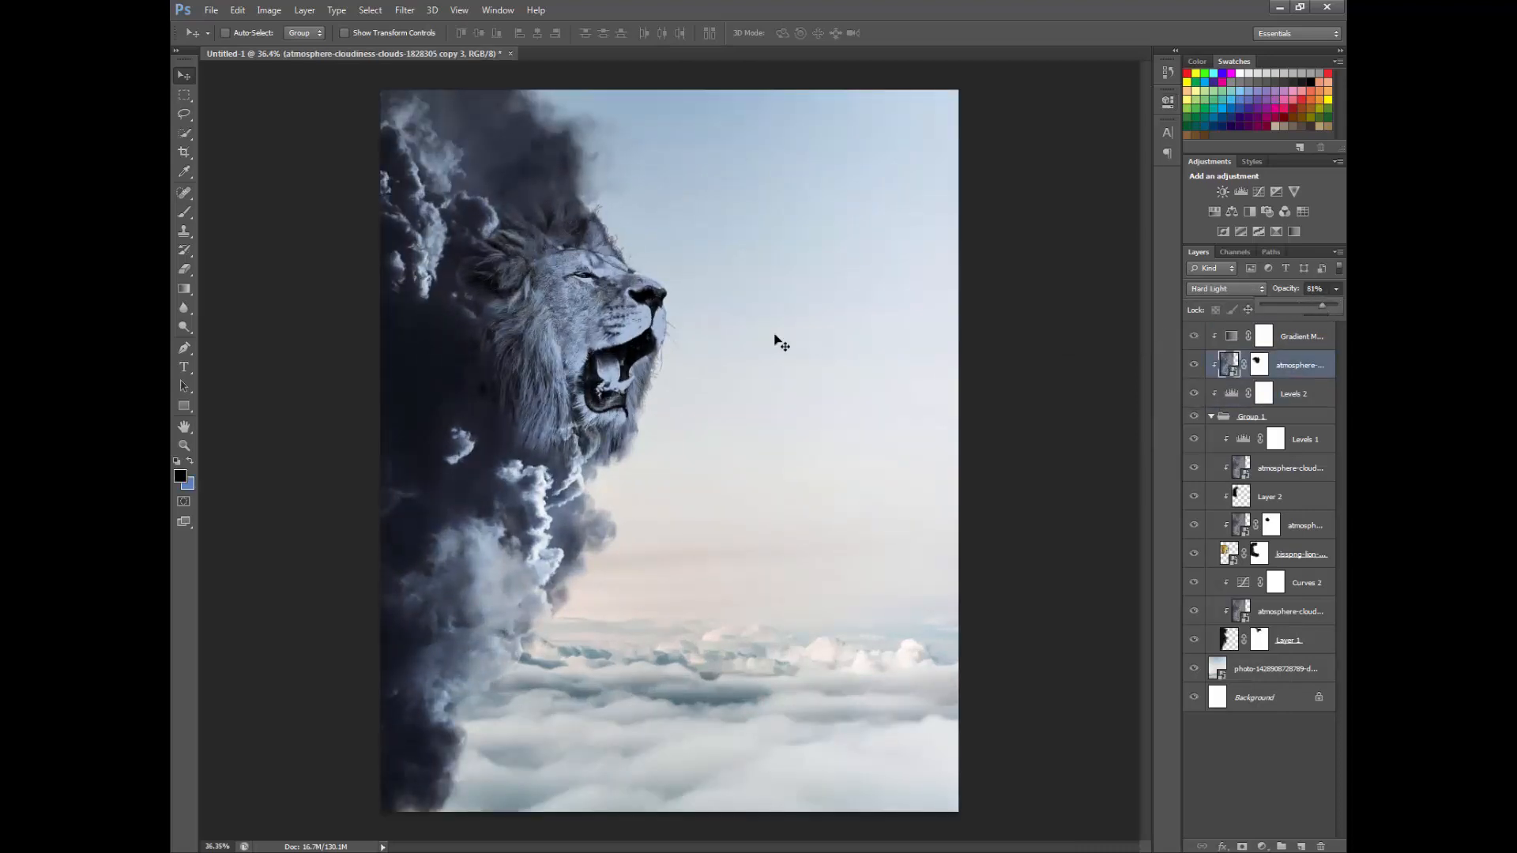
key("ctrl+minus")
key("ctrl+minus")
key("ctrl+plus")
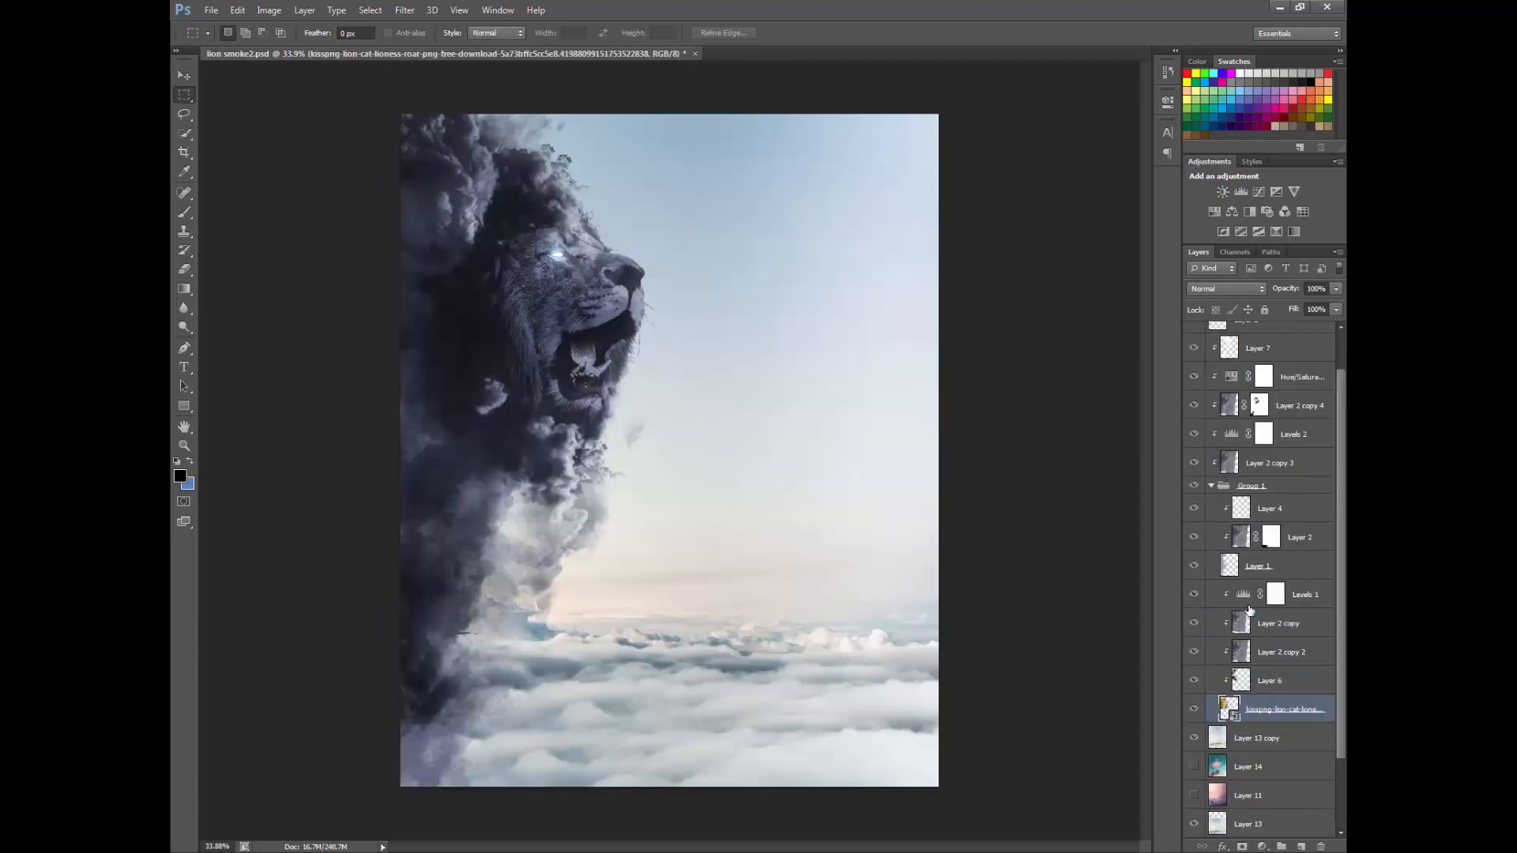
Step: Sample a pale gray from the sea of clouds and brush it on Layer 1 over the dark cloud's purple base
left_click(1260, 541)
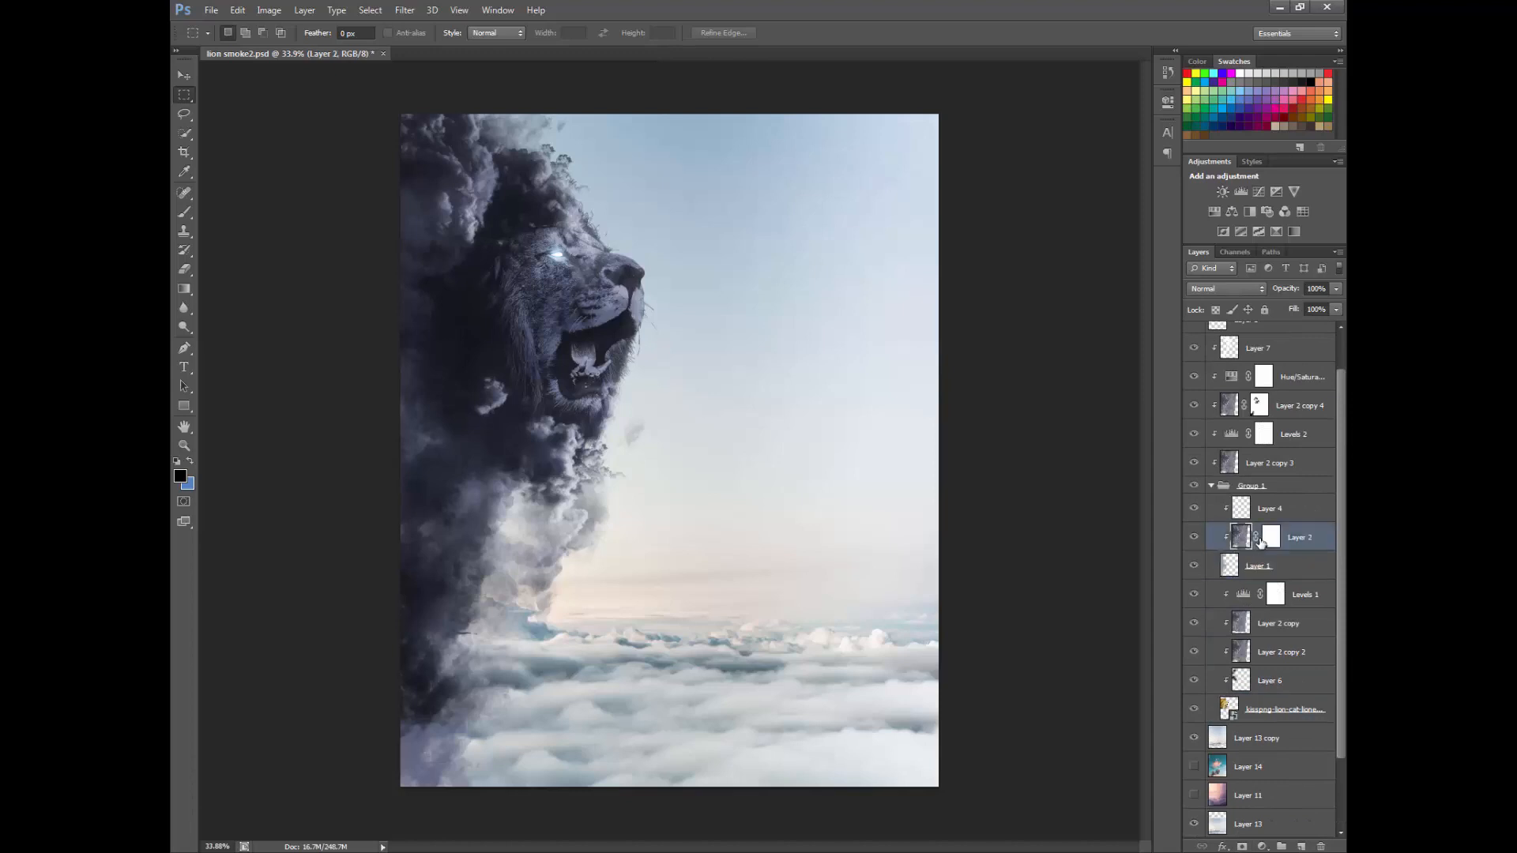
key("b")
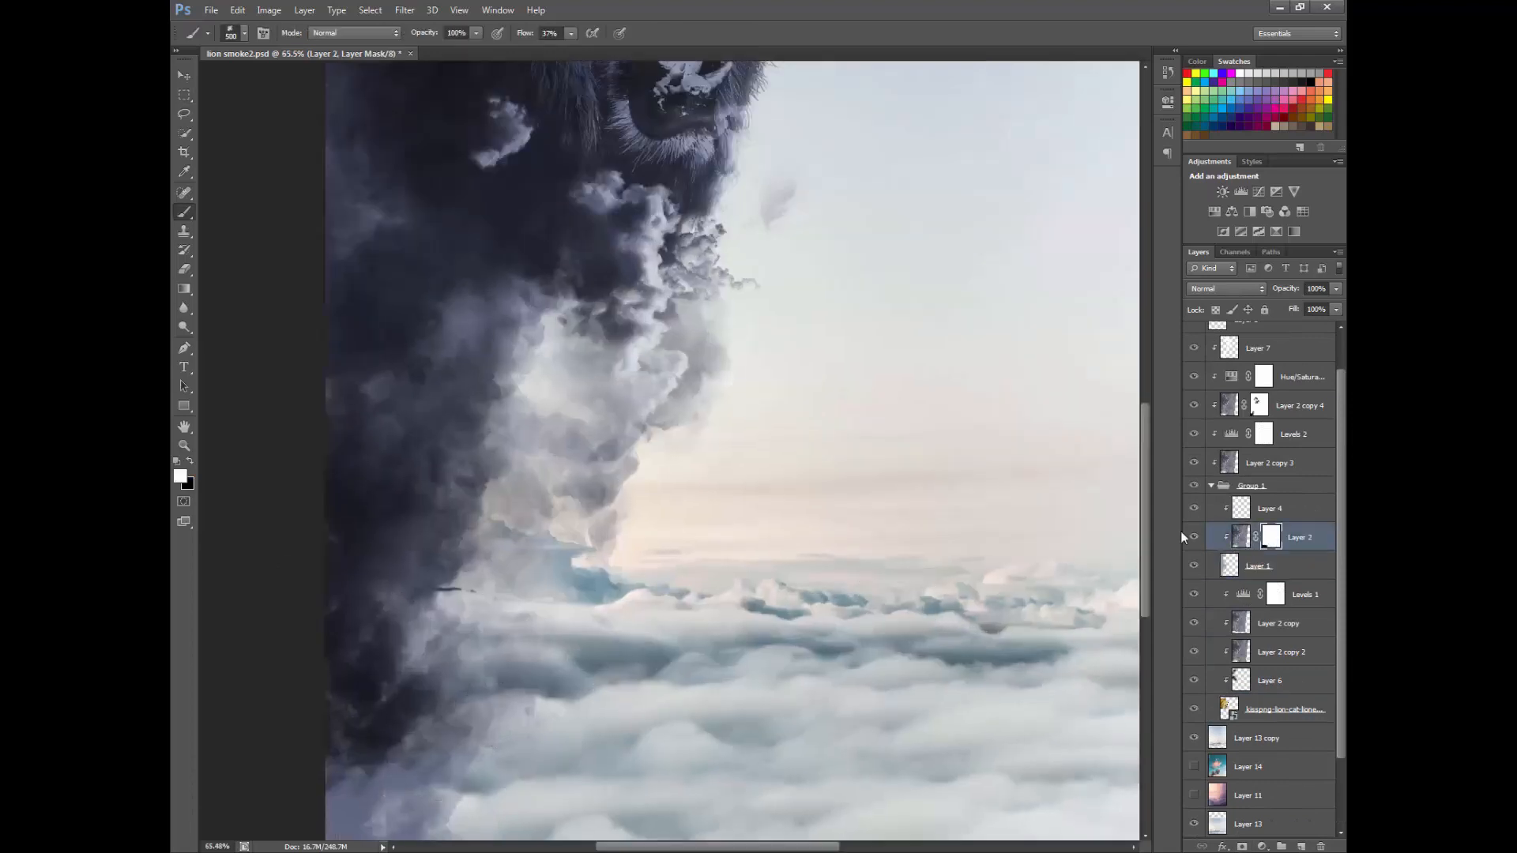
left_click(1258, 566)
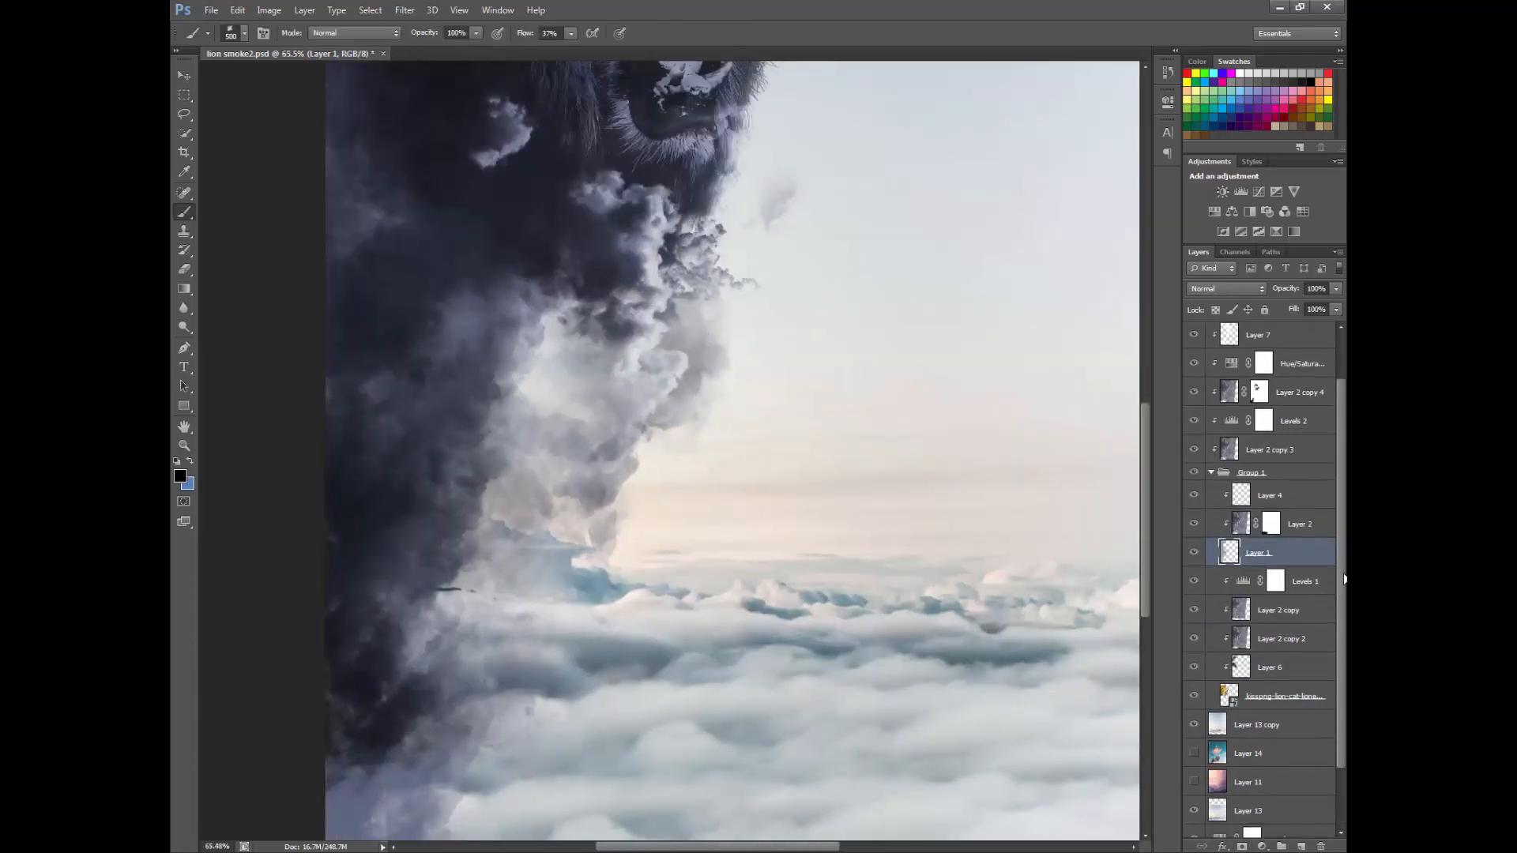
scroll(1106, 540, "down", 3)
scroll(517, 707, "up", 2)
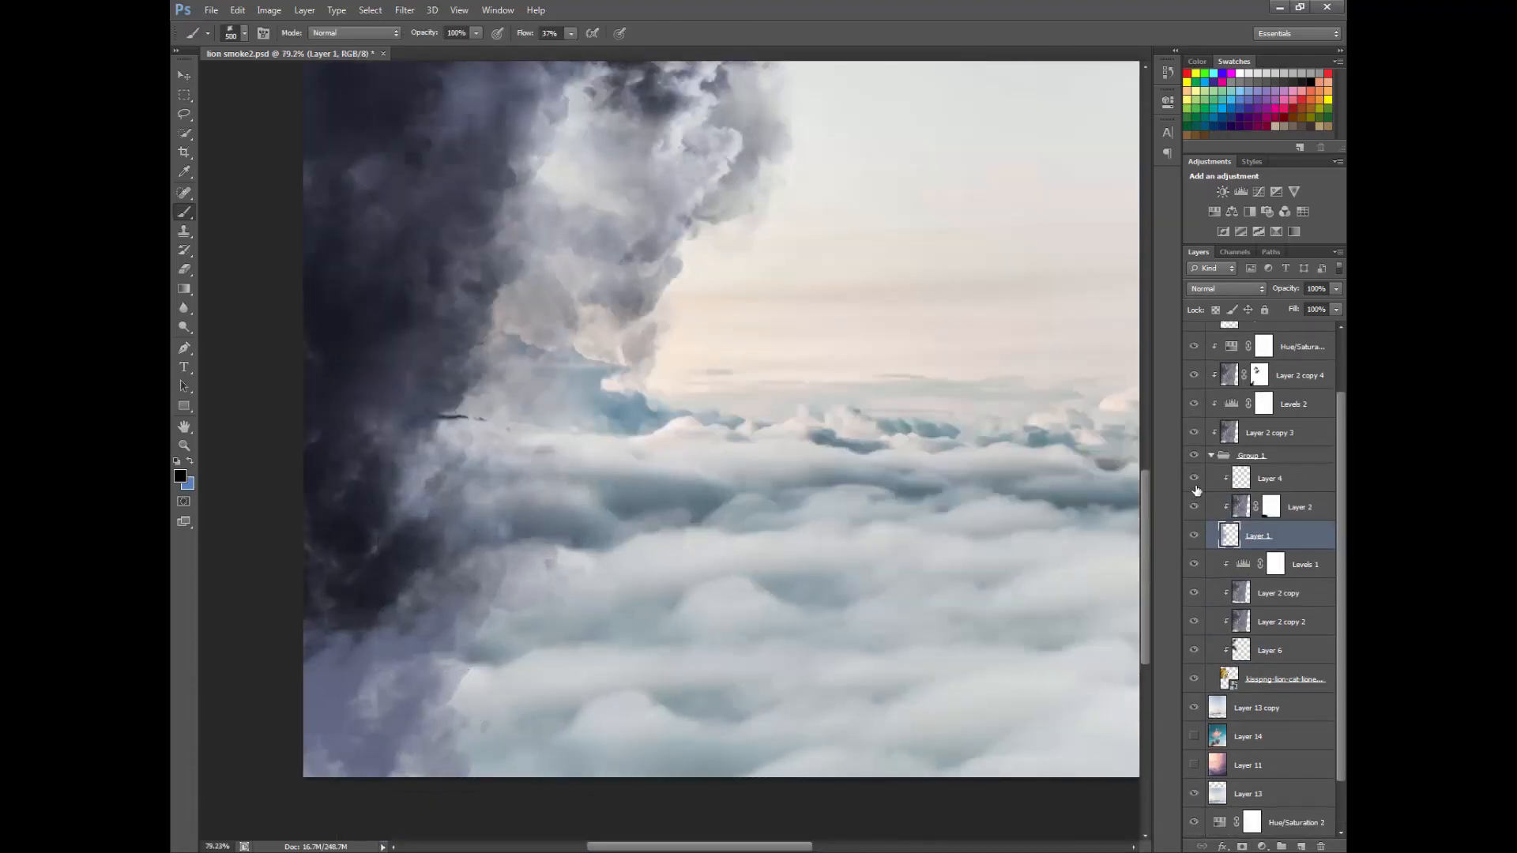
left_click(563, 653, "alt")
right_click(515, 560)
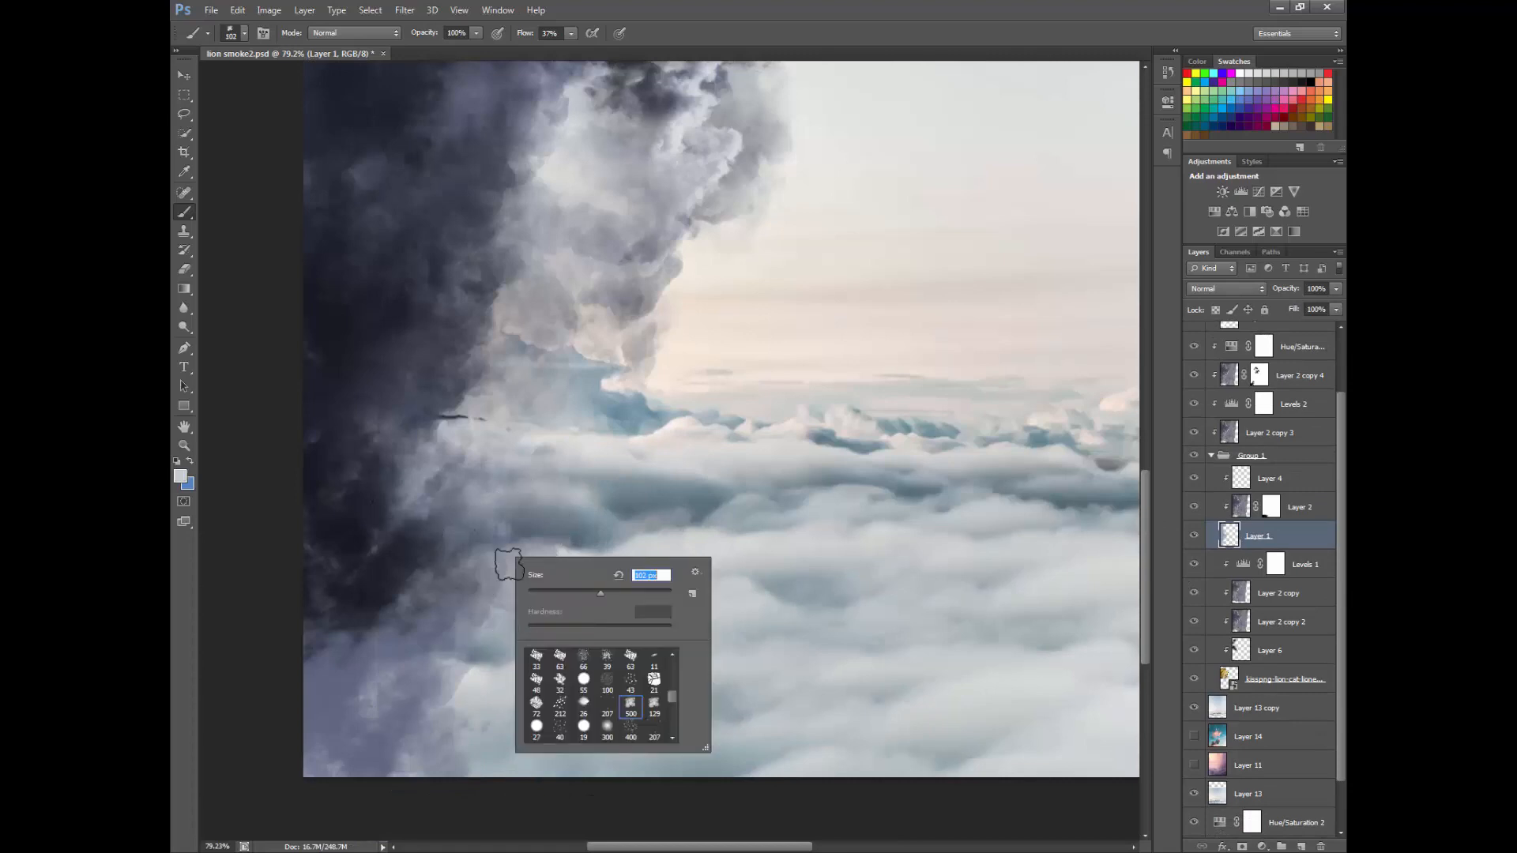
left_click(367, 445)
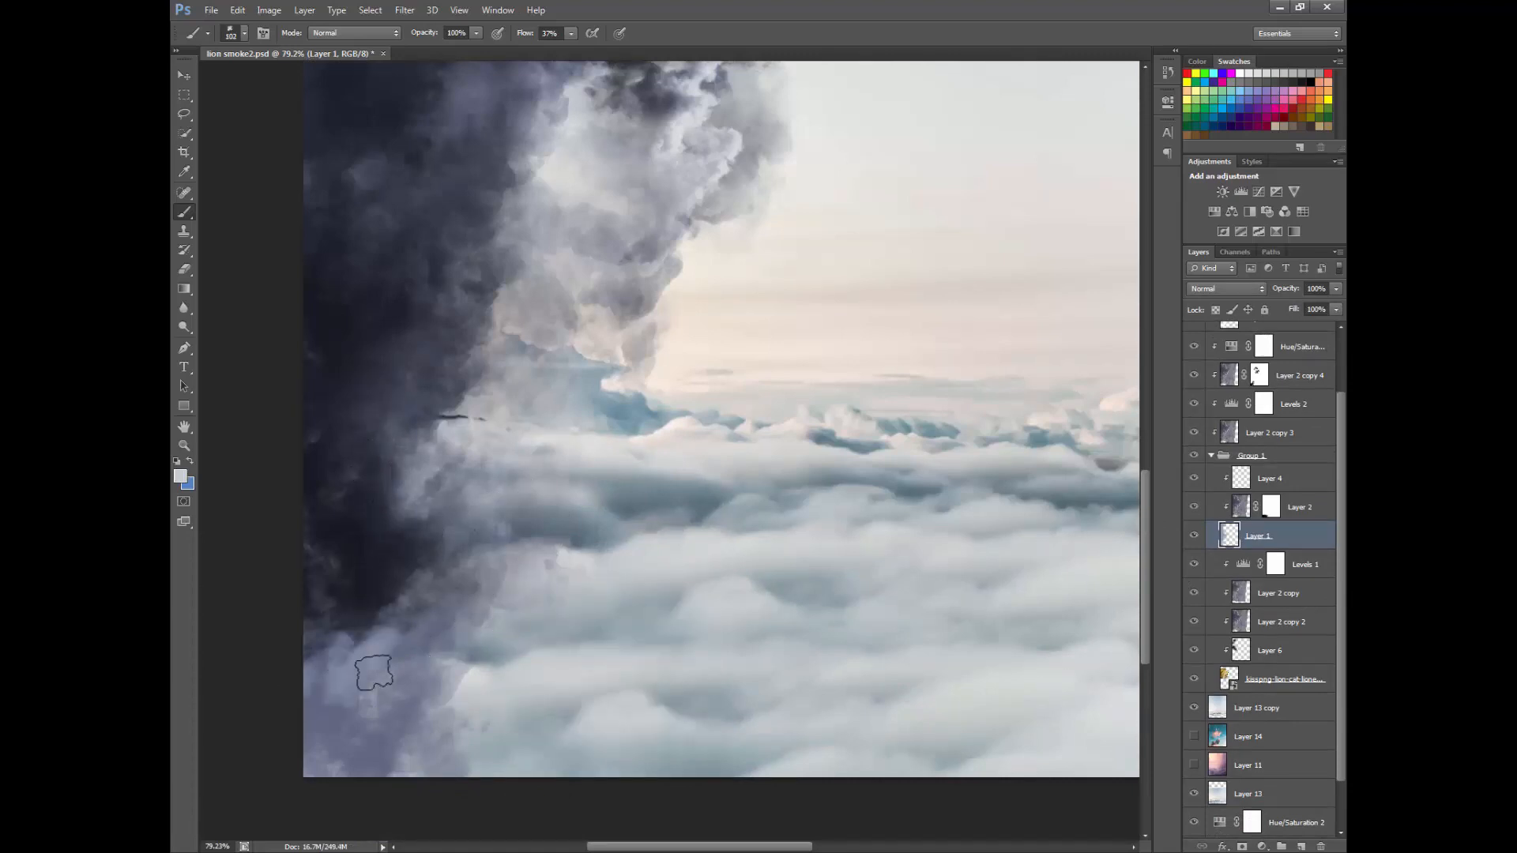
left_click_drag(374, 673, 283, 727)
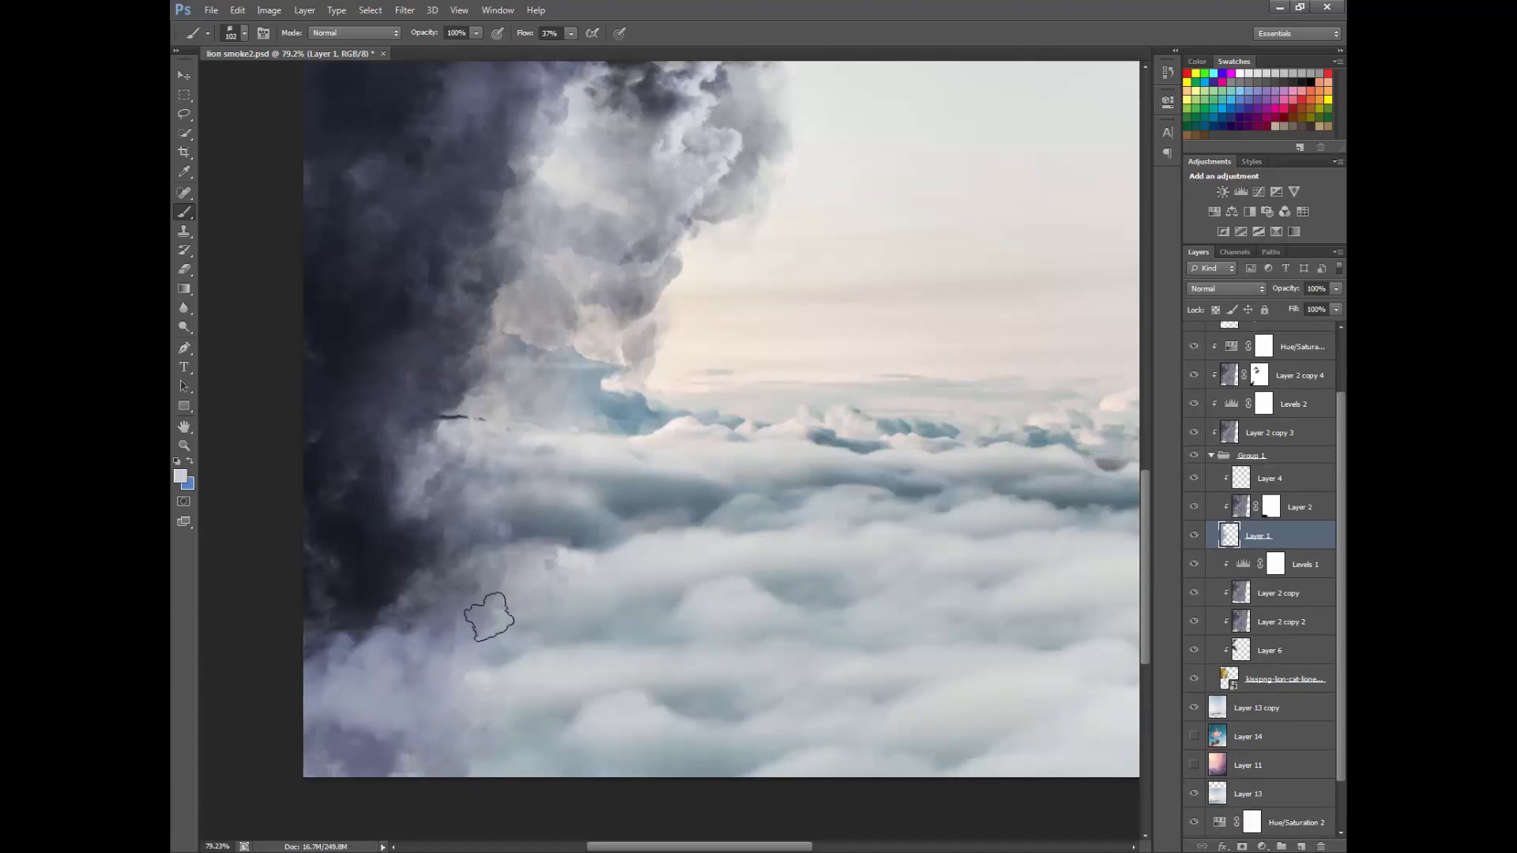
mouse_move(581, 536)
left_mouse_down()
mouse_move(548, 548)
mouse_move(652, 545)
left_mouse_up()
left_click_drag(521, 166, 458, 589)
Step: Enlarge the brush to 152 px and paint soft pale haze where the dark cloud column meets the sea of clouds
right_click(545, 529)
left_click_drag(635, 580, 644, 580)
left_click_drag(531, 537, 467, 499)
mouse_move(512, 419)
left_mouse_down()
mouse_move(469, 441)
mouse_move(384, 622)
mouse_move(486, 672)
mouse_move(389, 640)
left_mouse_up()
left_click_drag(561, 474, 466, 506)
mouse_move(425, 650)
left_mouse_down()
mouse_move(548, 542)
mouse_move(474, 631)
mouse_move(572, 558)
left_mouse_up()
Step: Examine the whole composition and the cloud details below the lion's jaw at close range
scroll(734, 386, "down", 3)
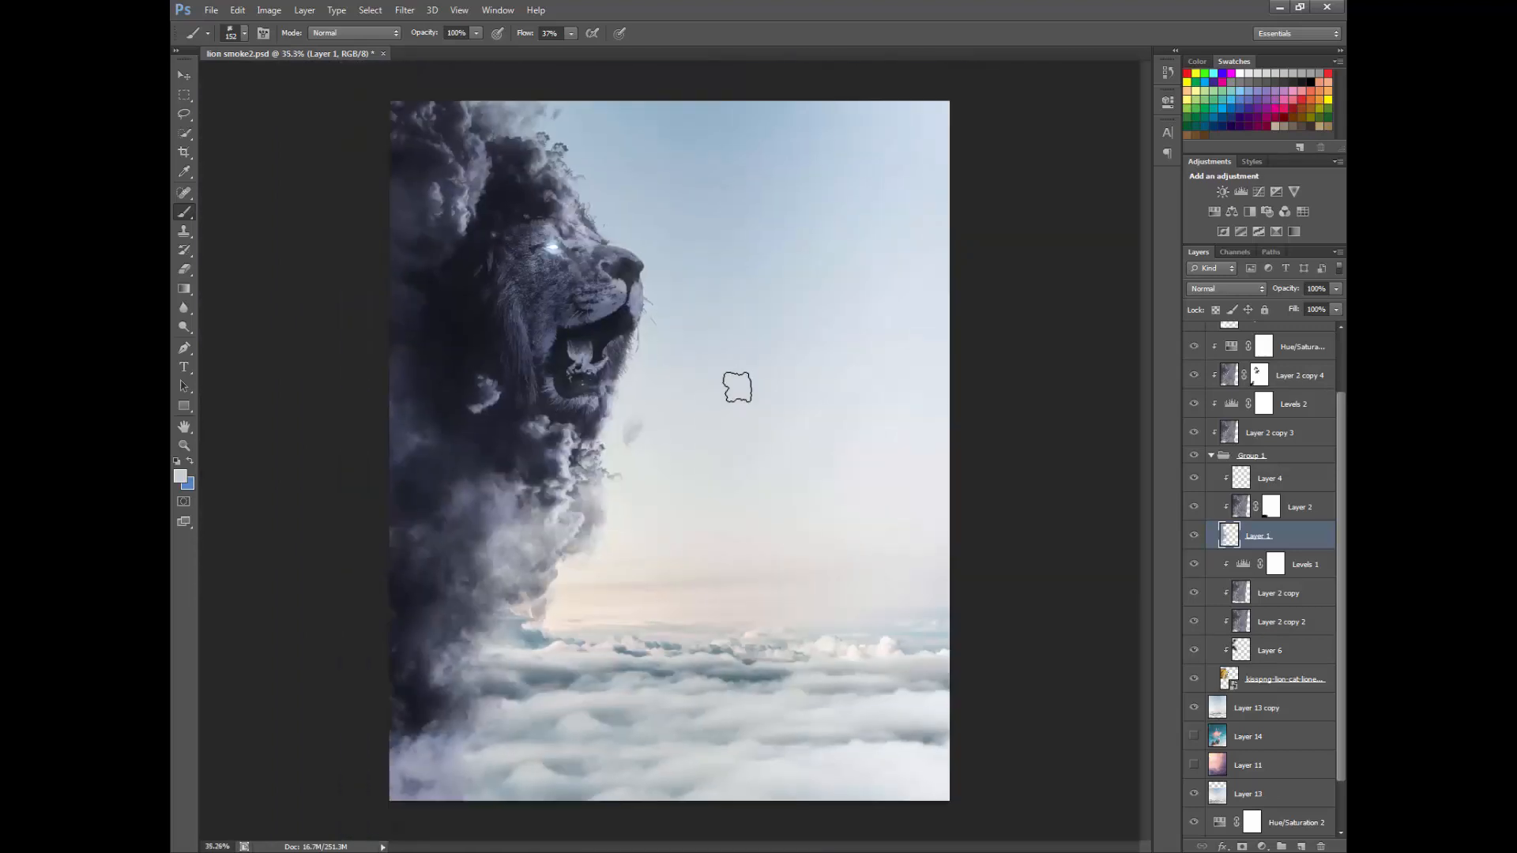
scroll(735, 386, "up", 4)
scroll(439, 527, "down", 5)
scroll(439, 527, "up", 3)
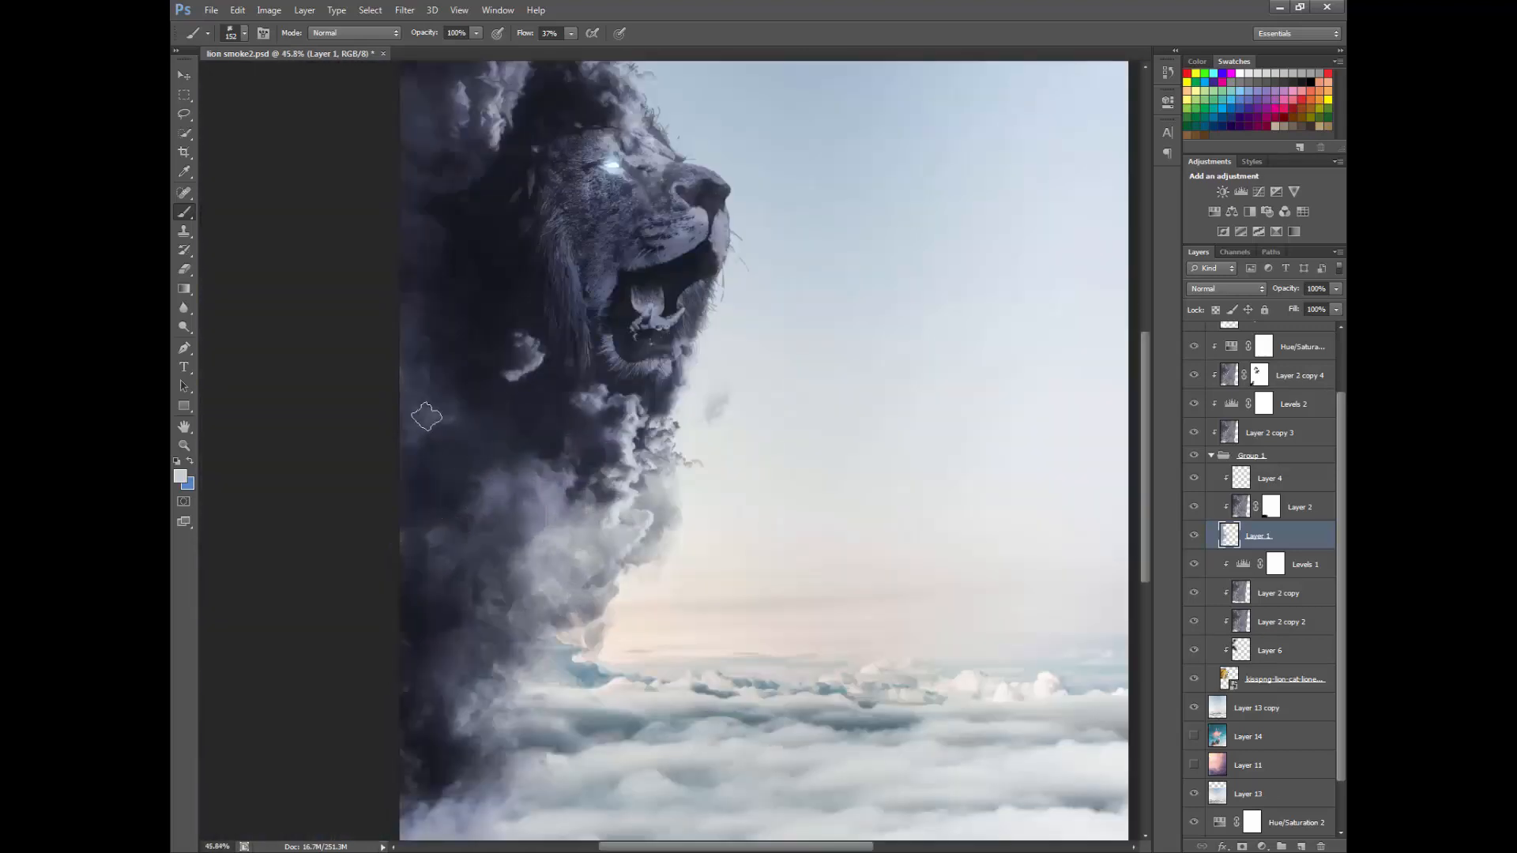
scroll(434, 426, "down", 3)
scroll(514, 474, "up", 7)
scroll(561, 468, "down", 1)
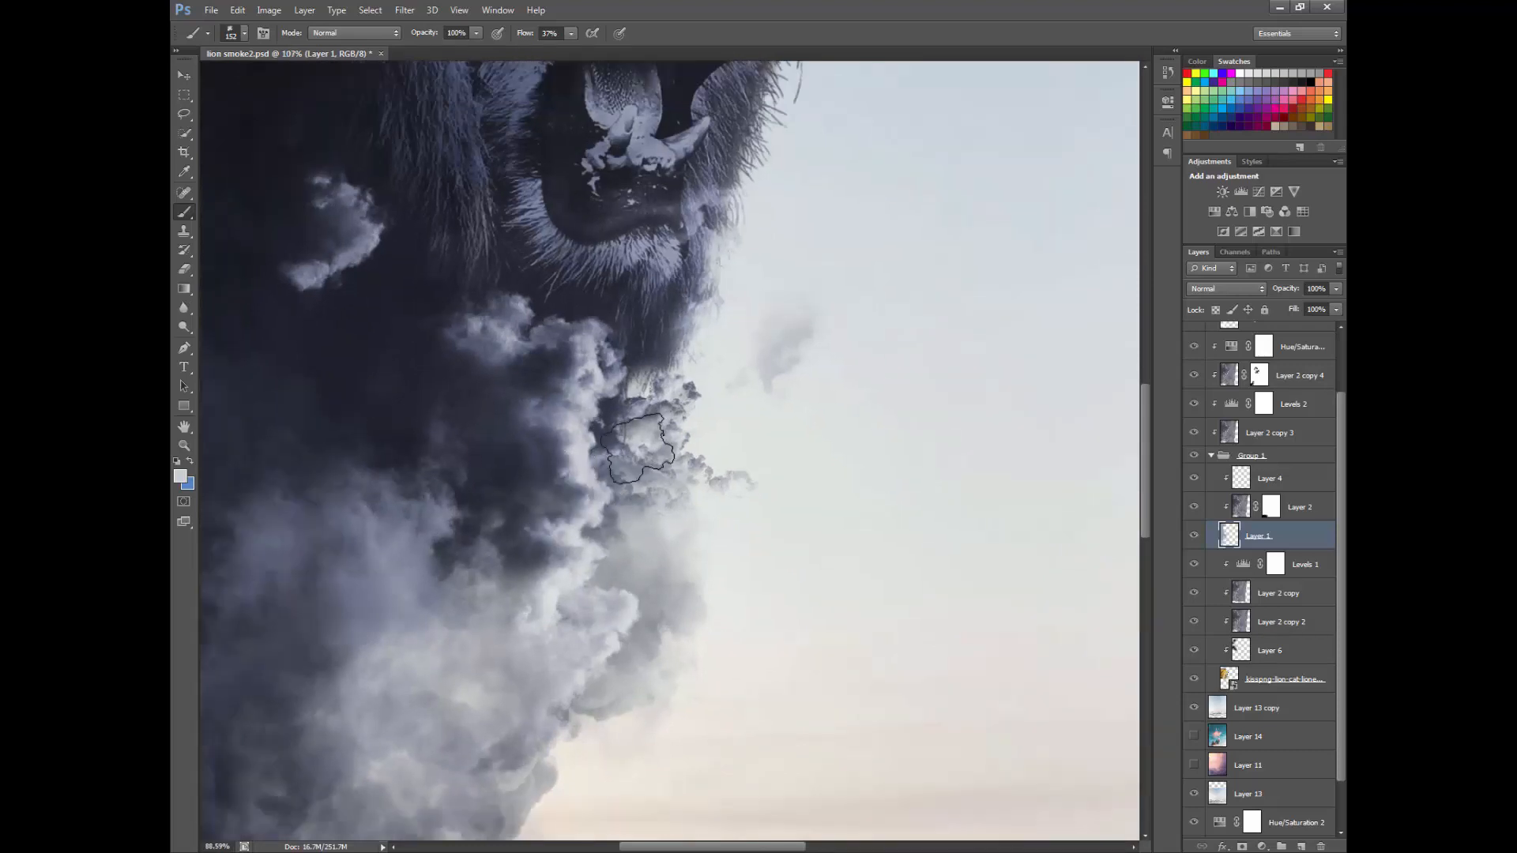
scroll(624, 442, "down", 4)
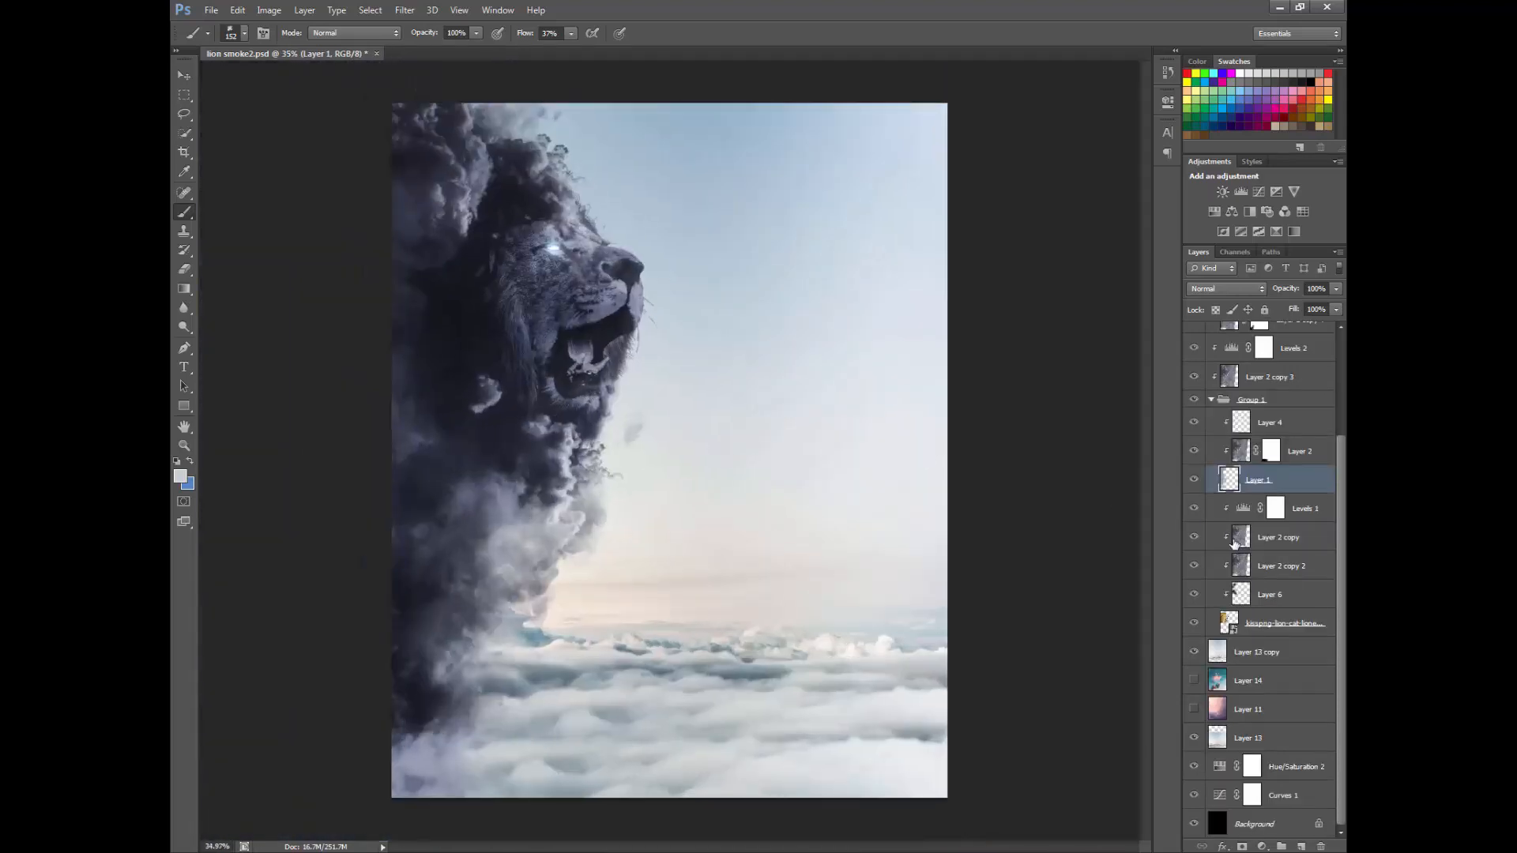
Step: Paste the photo of the man standing on a rock as a new layer directly above Layer 7 and position it over the canvas
scroll(1264, 553, "down", 1)
left_click(1249, 677)
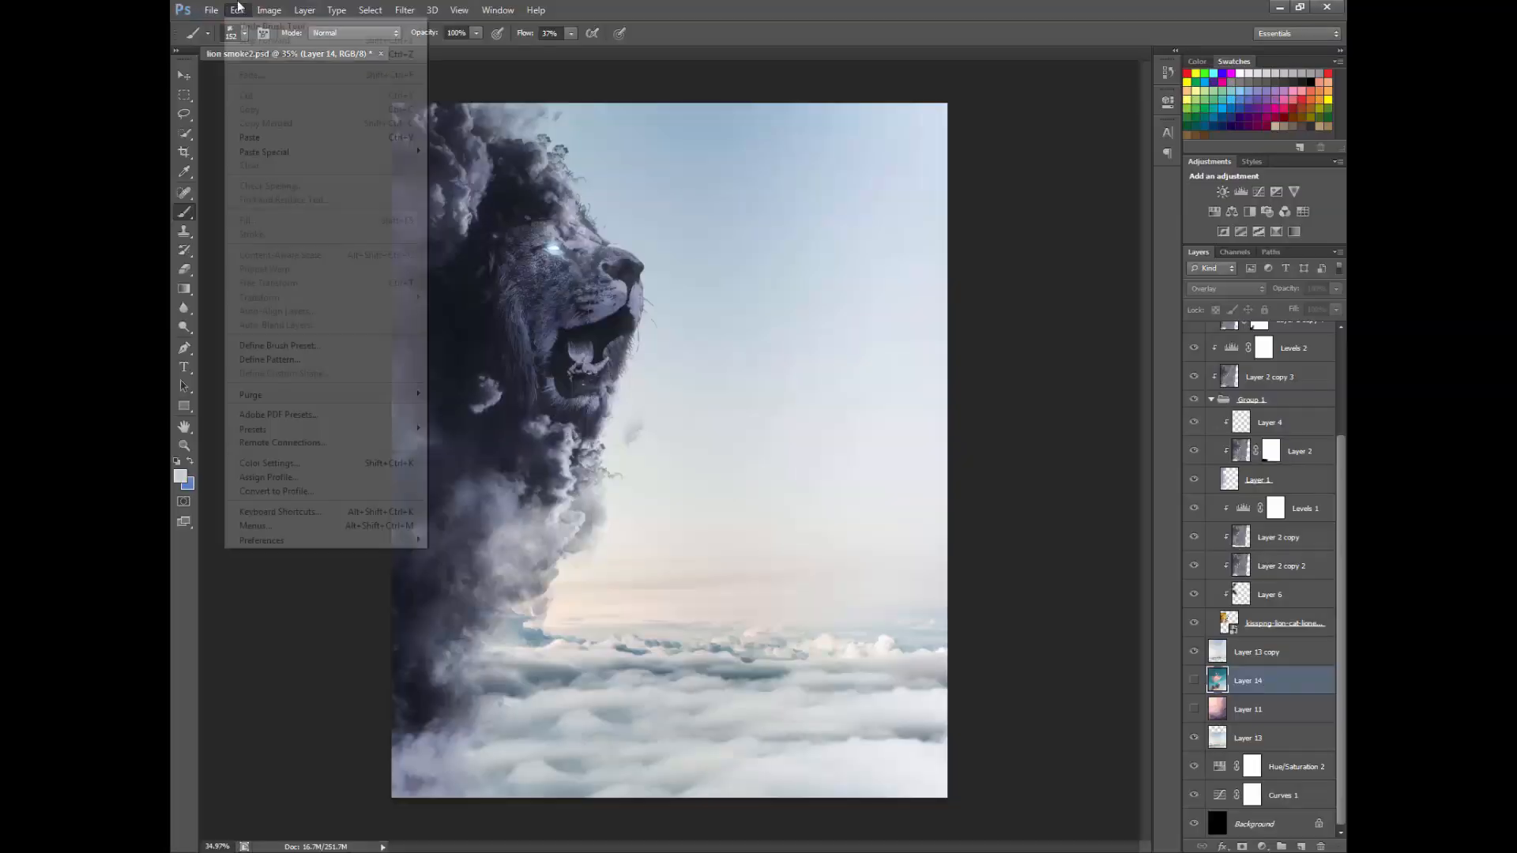
left_click(252, 158)
left_click_drag(1262, 681, 1265, 376)
left_click(183, 76)
left_click_drag(629, 332, 708, 378)
Step: Select the sky around the standing man with Quick Selection and add the gap between his legs with the Magic Wand
left_click(183, 95)
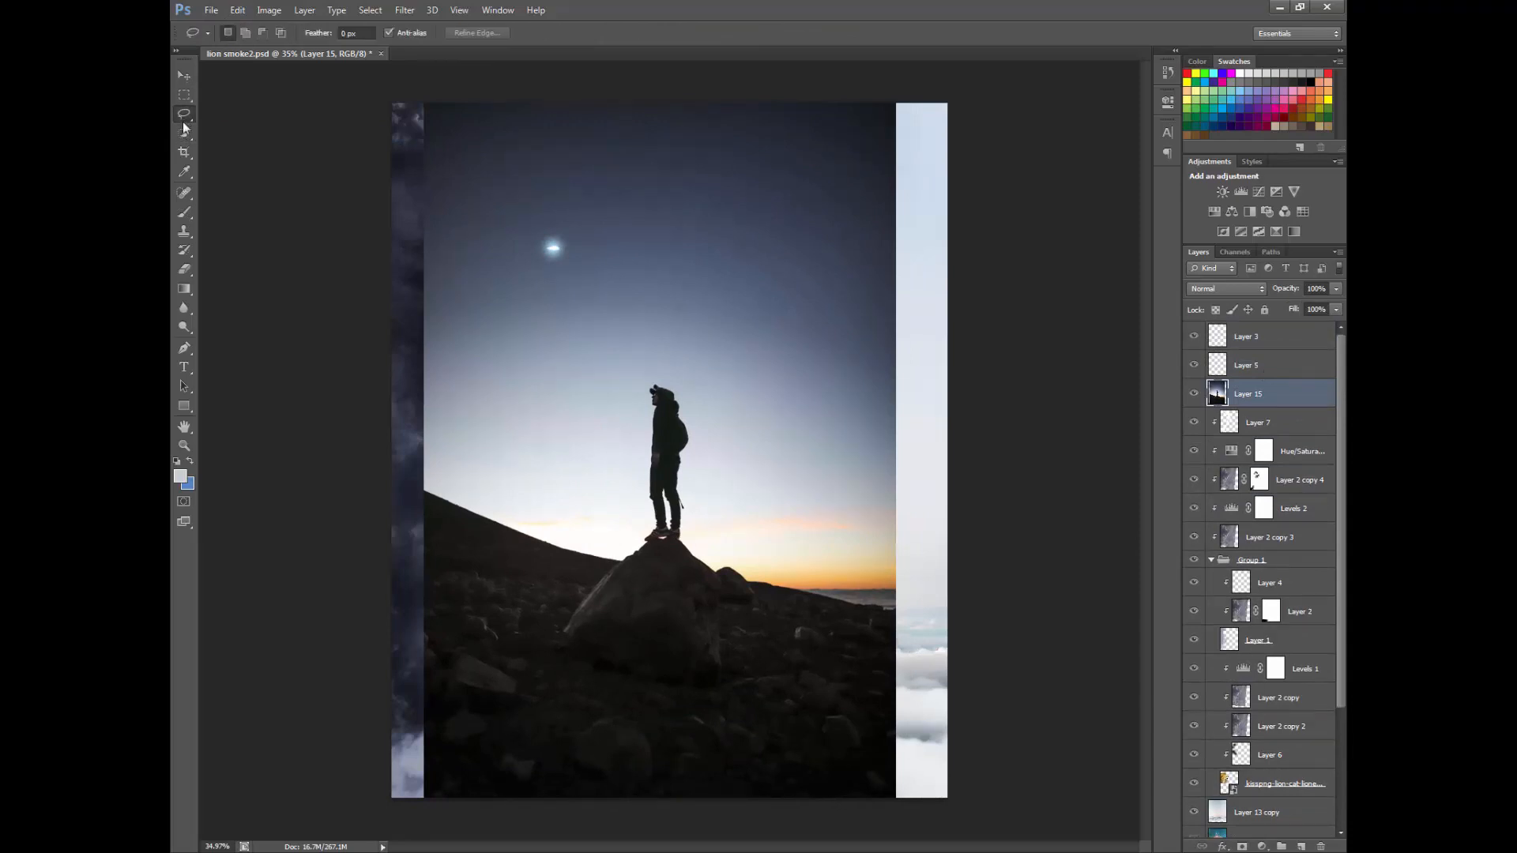
left_click(183, 131)
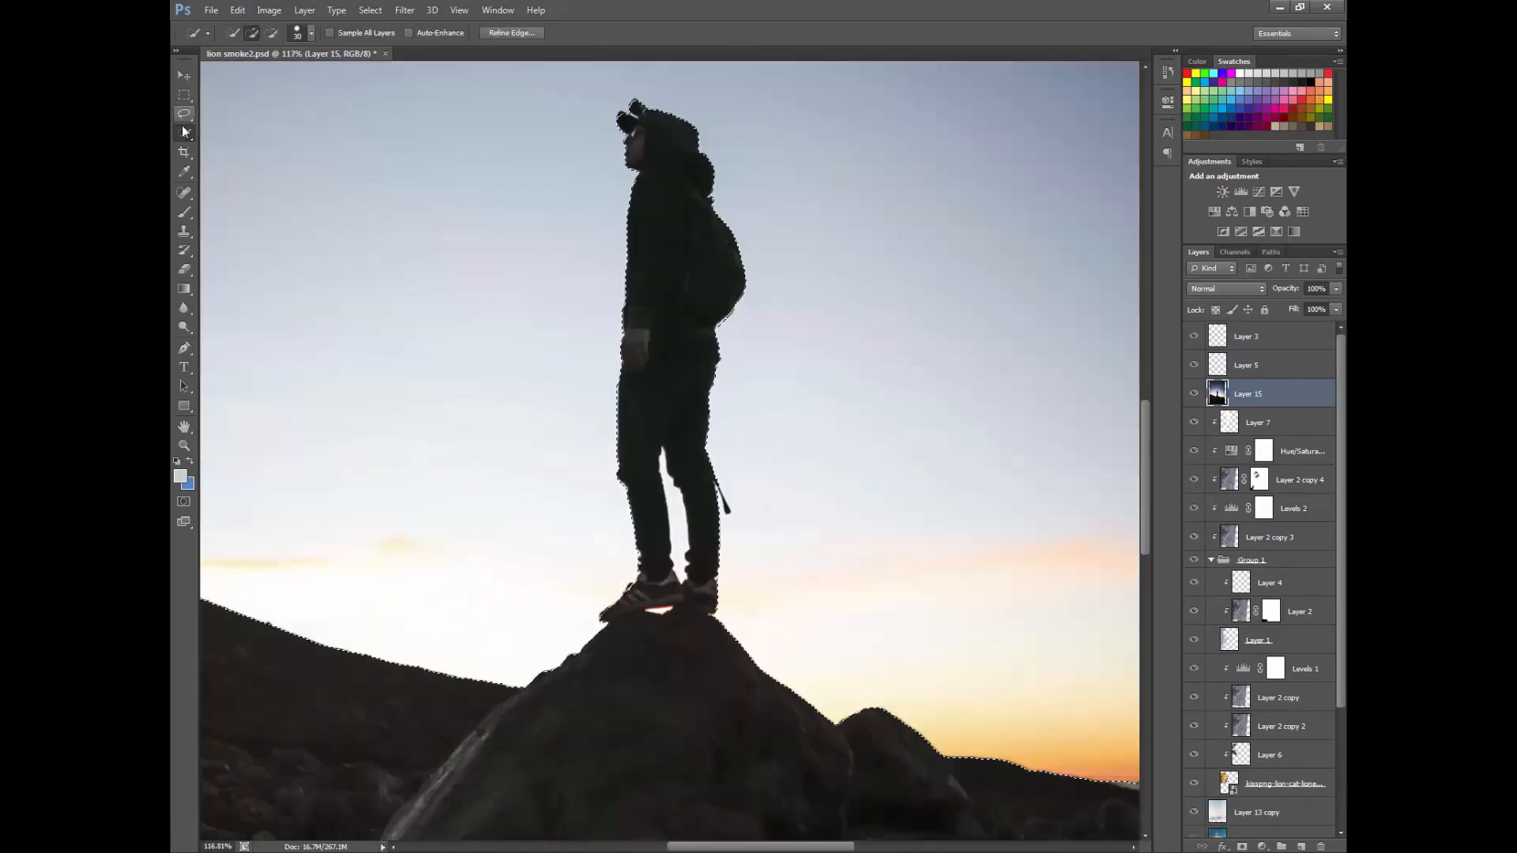
right_click(183, 132)
left_click(237, 149)
scroll(595, 440, "up", 5)
scroll(725, 541, "down", 7)
key("ctrl+z")
left_click(245, 34)
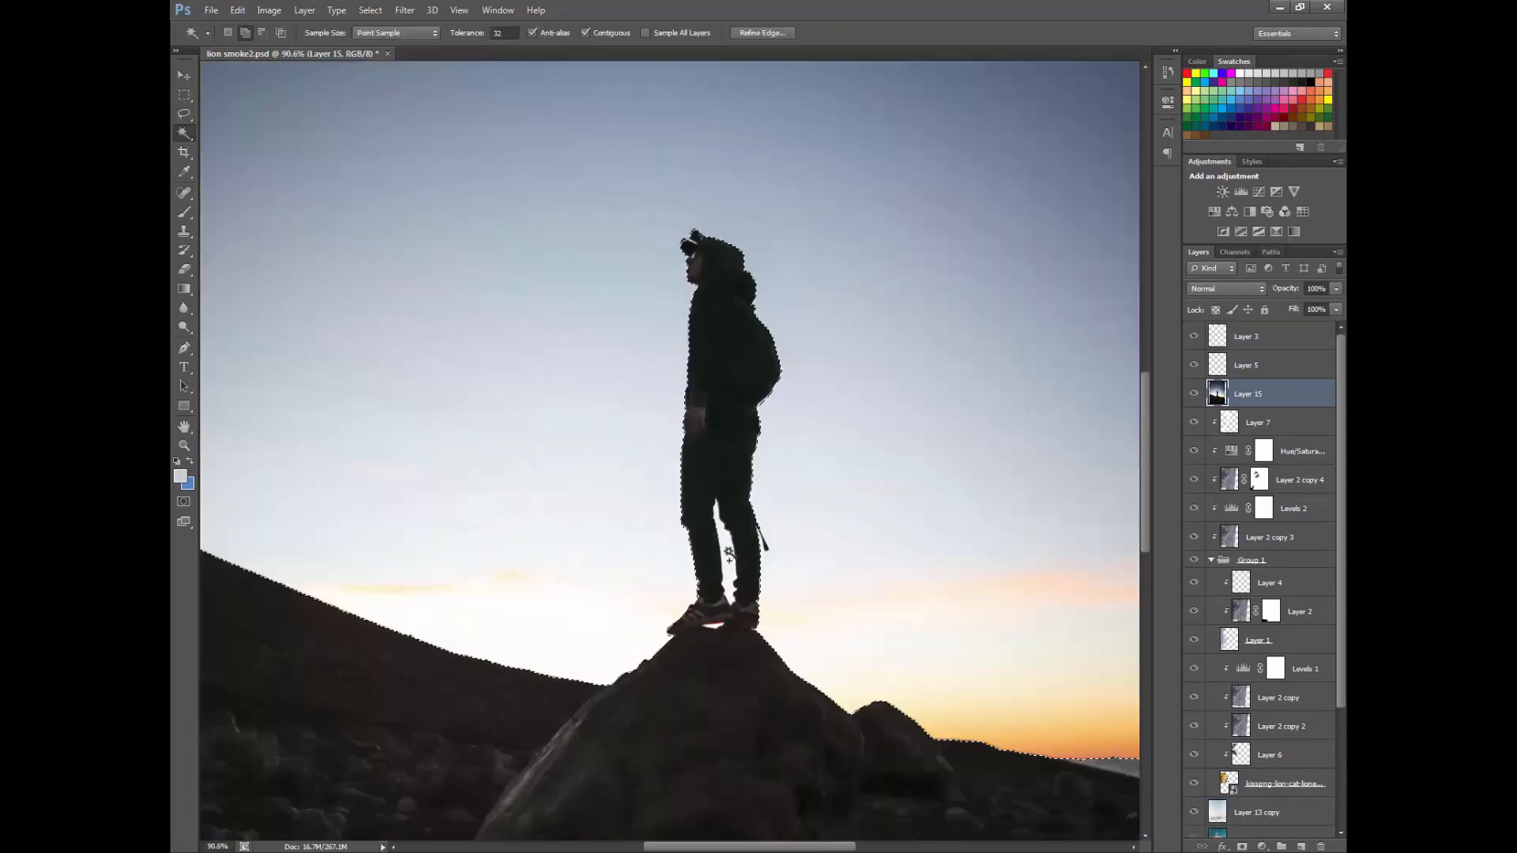
left_click(724, 550)
Step: Check the selection edge around the man's head, add a mask to Layer 15 from the selection and invert the mask
scroll(730, 594, "up", 12)
scroll(665, 667, "down", 3)
scroll(662, 664, "down", 12)
scroll(636, 306, "up", 15)
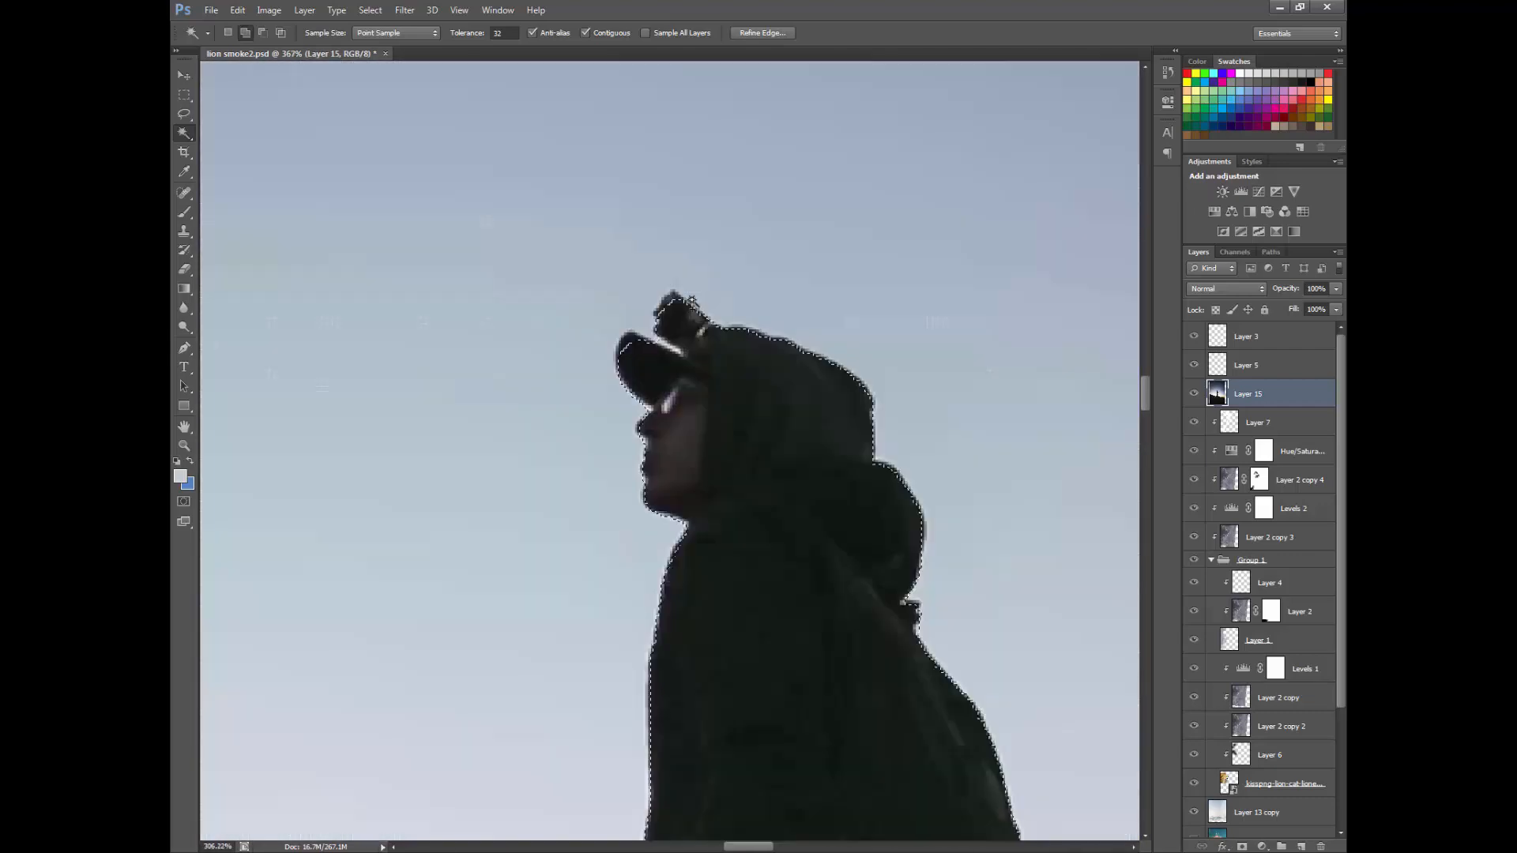
scroll(693, 324, "down", 18)
scroll(690, 320, "up", 20)
scroll(790, 428, "down", 20)
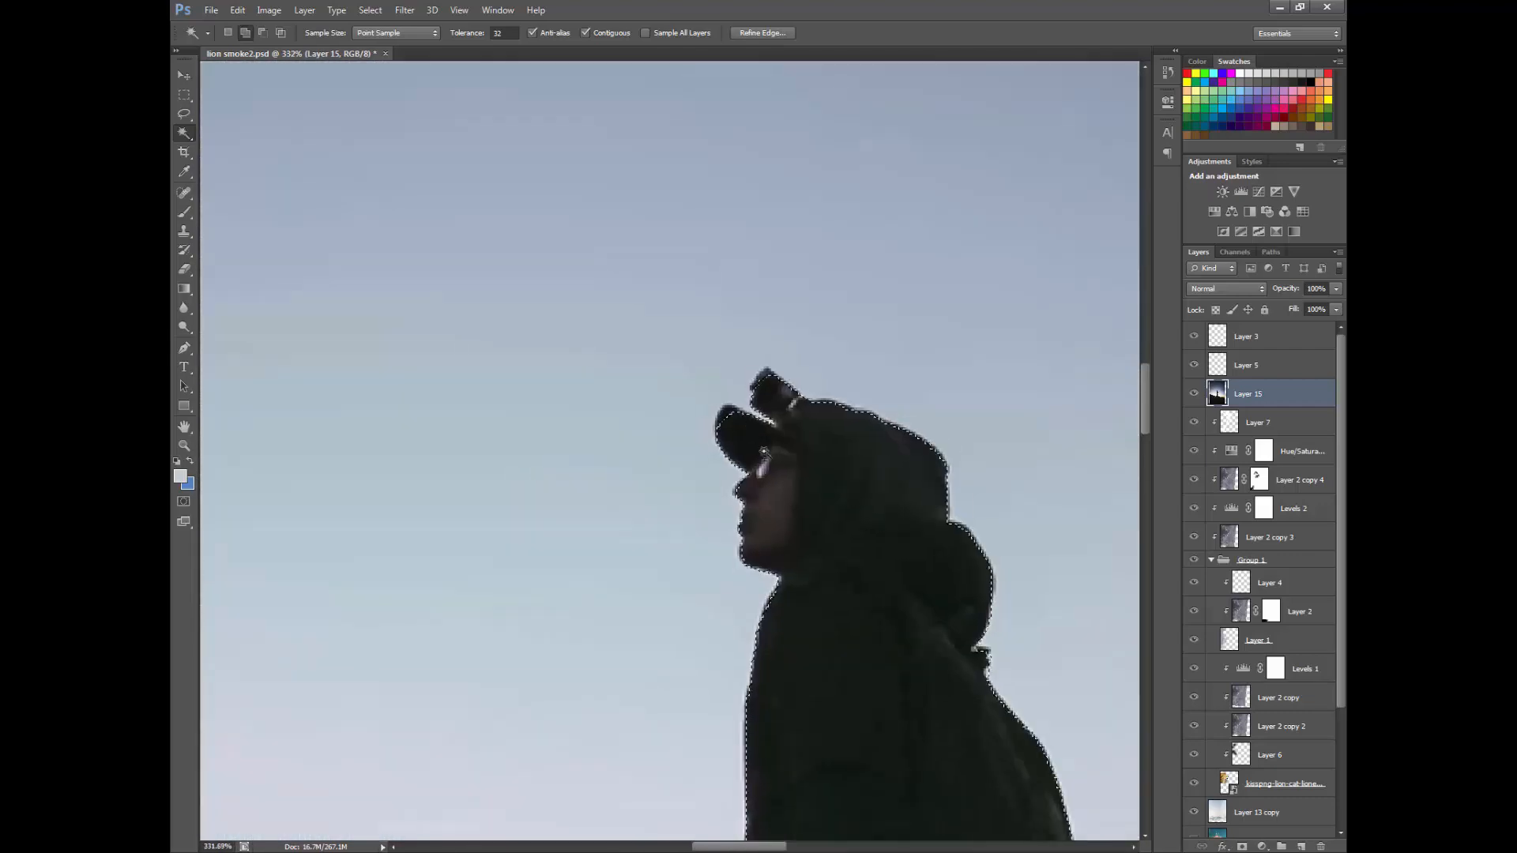
left_click(1242, 846)
key("ctrl+i")
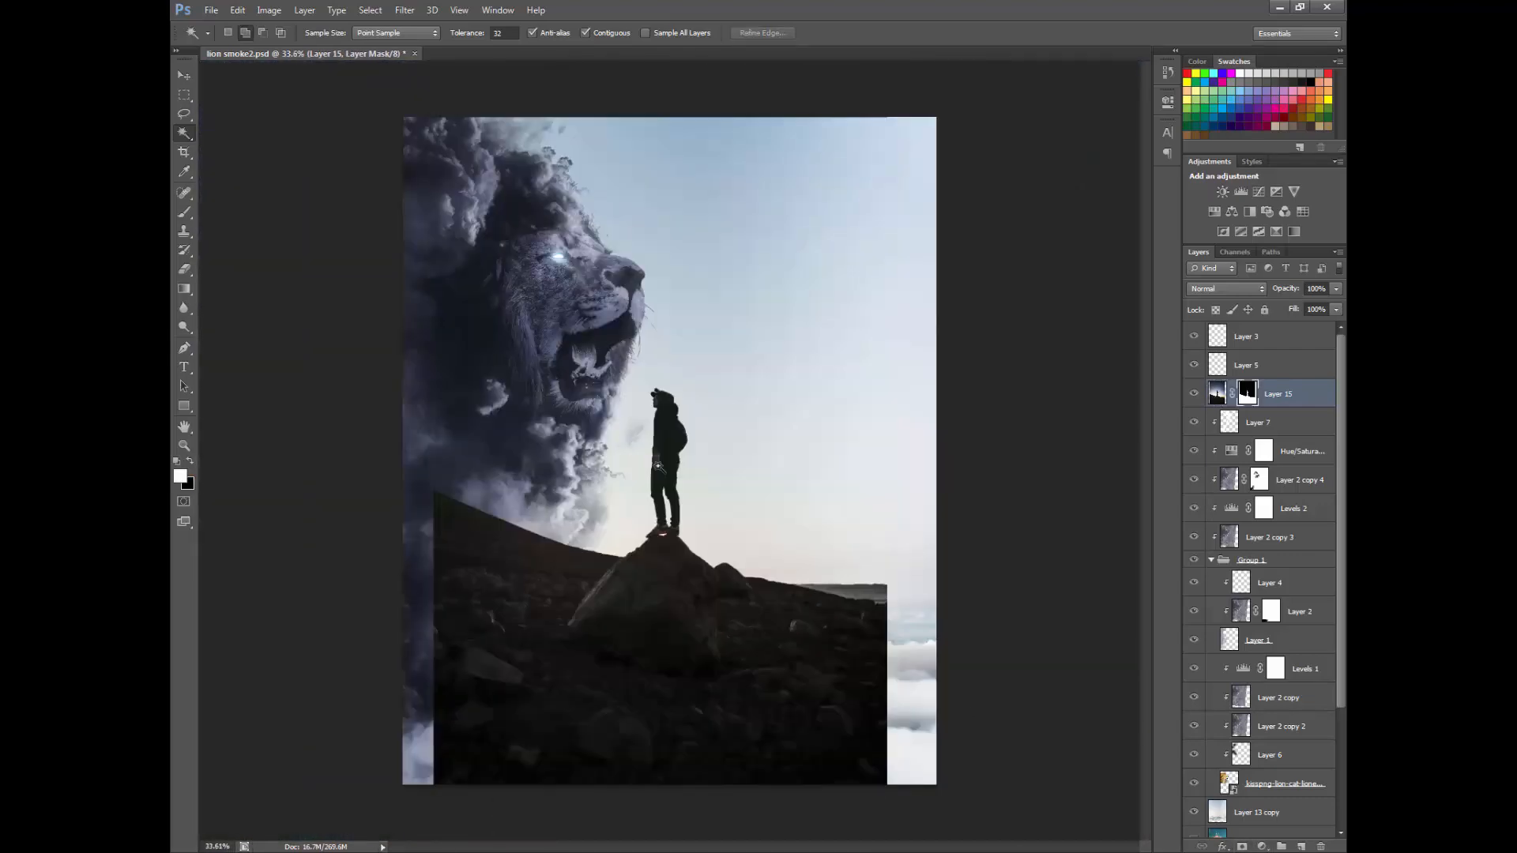
left_click(184, 96)
mouse_move(403, 169)
left_mouse_down()
mouse_move(487, 484)
mouse_move(510, 488)
left_mouse_up()
right_click(584, 439)
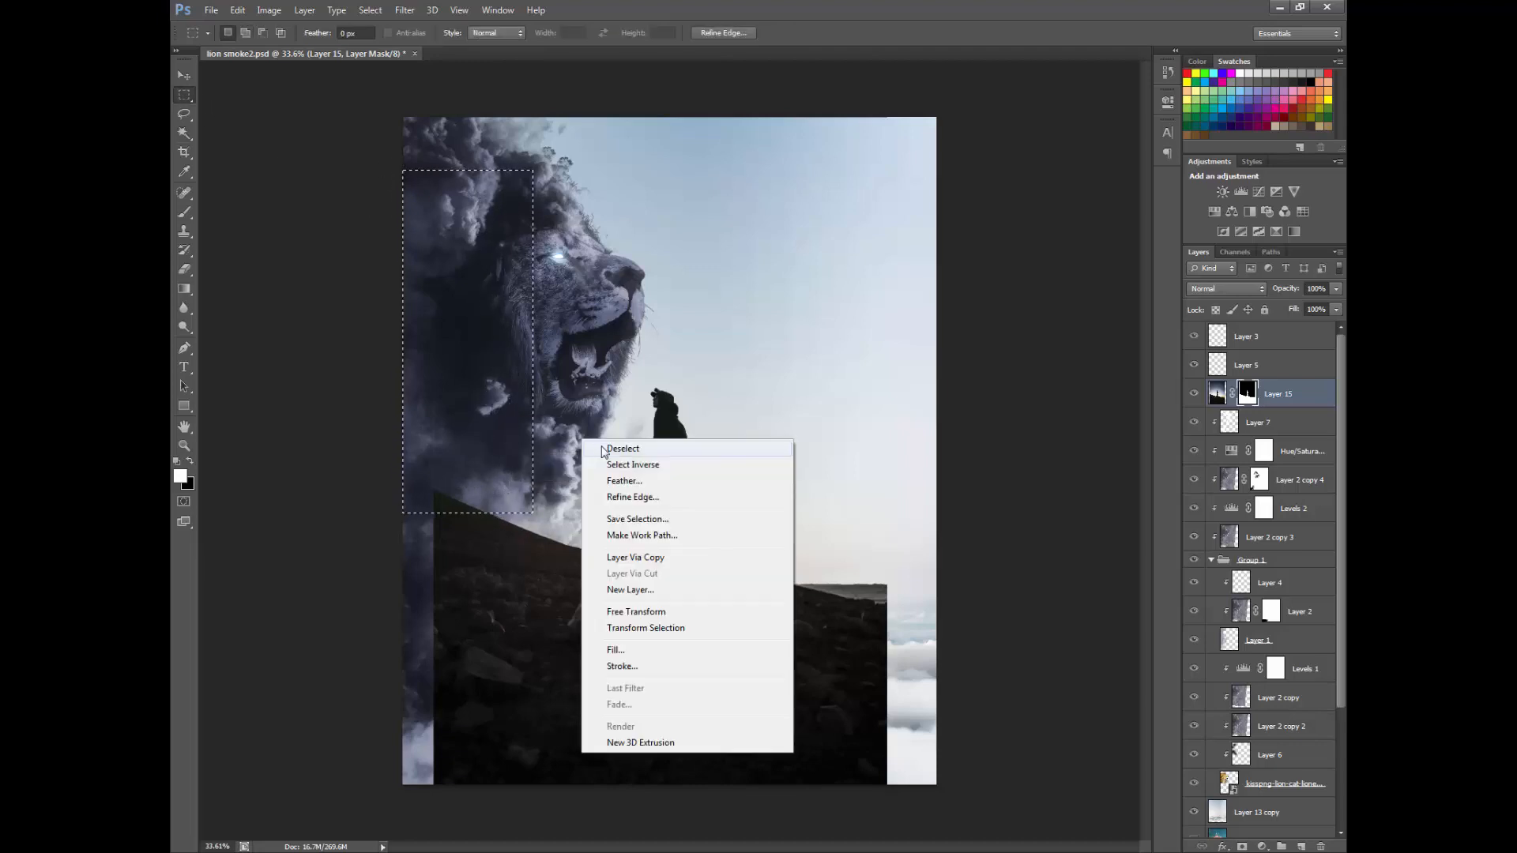
left_click(607, 447)
Step: Outline the large rock with the Lasso and add a loose outline around the standing man to the selection
left_click(184, 115)
scroll(573, 610, "up", 9)
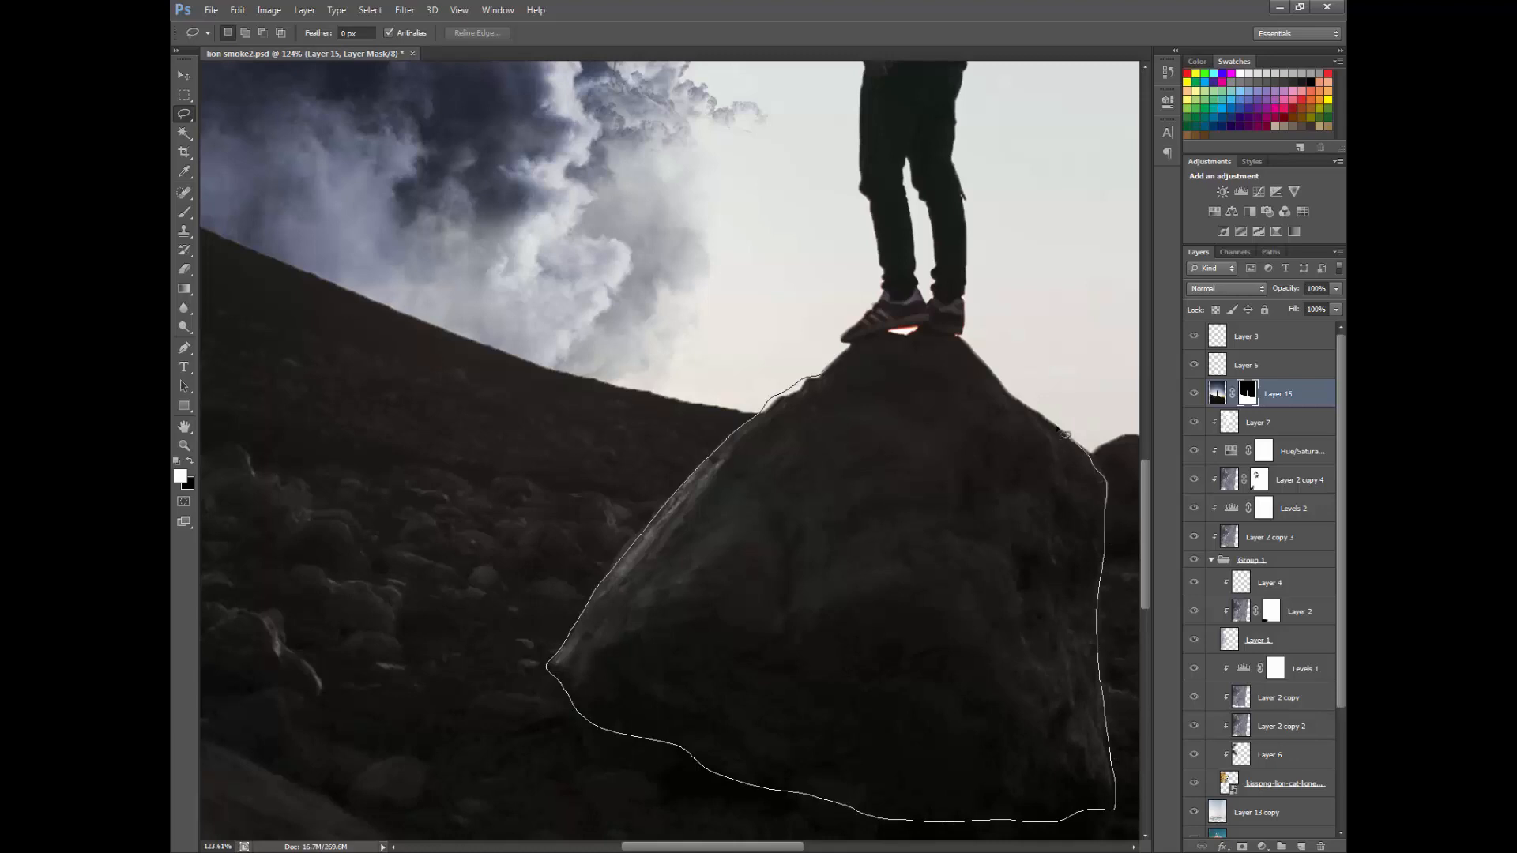
scroll(819, 393, "down", 8)
left_click_drag(817, 392, 800, 235)
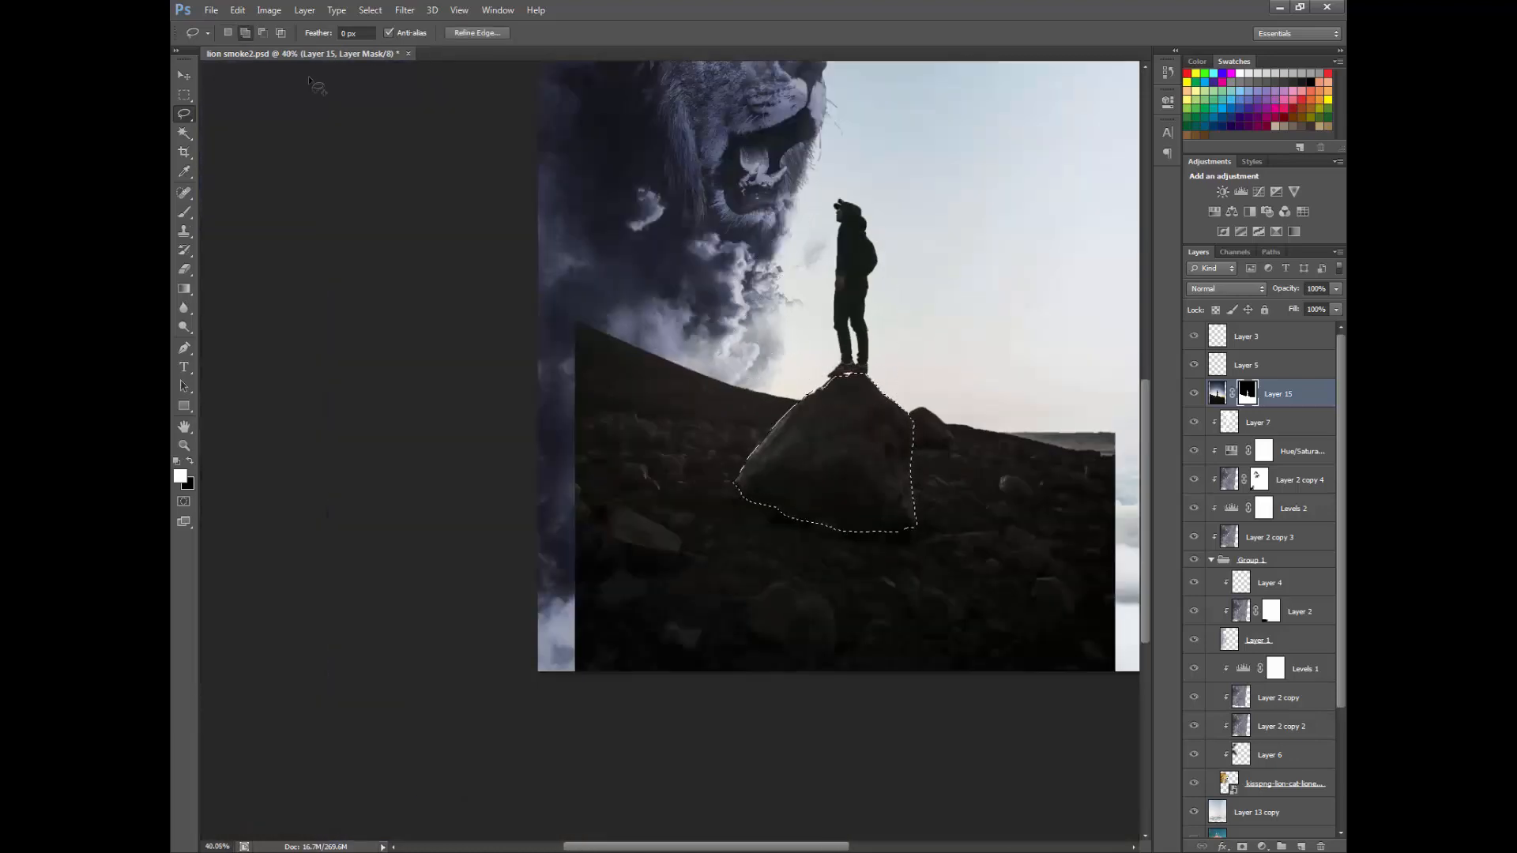
scroll(877, 353, "up", 8)
scroll(897, 423, "down", 8)
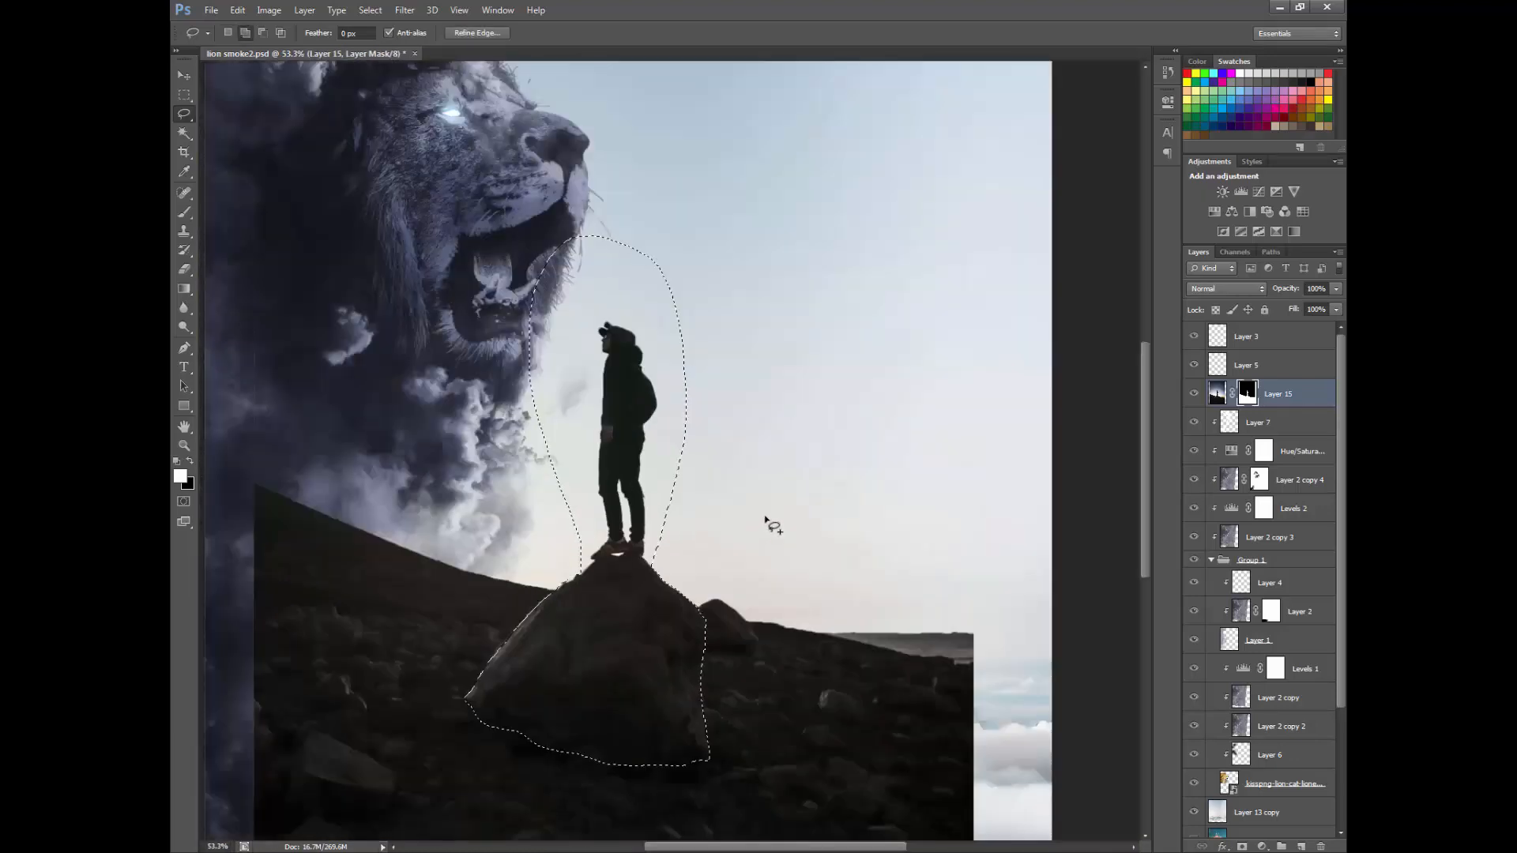
scroll(772, 525, "up", 8)
scroll(819, 698, "down", 8)
Step: Invert the selection around the man and rock, fill it with black on Layer 15's mask and deselect
right_click(805, 513)
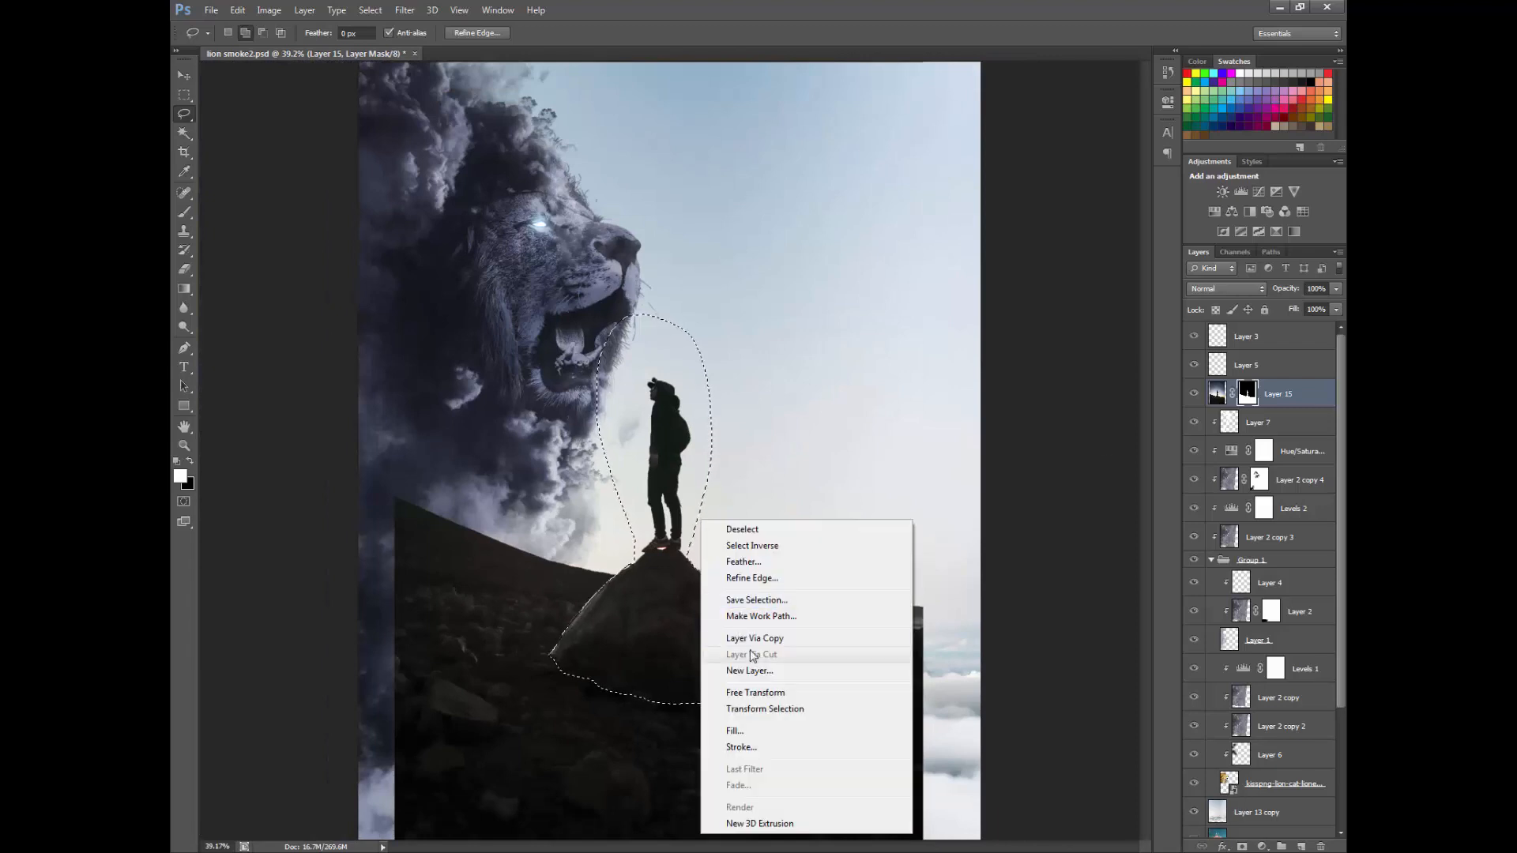
left_click(822, 550)
key("shift+BackSpace")
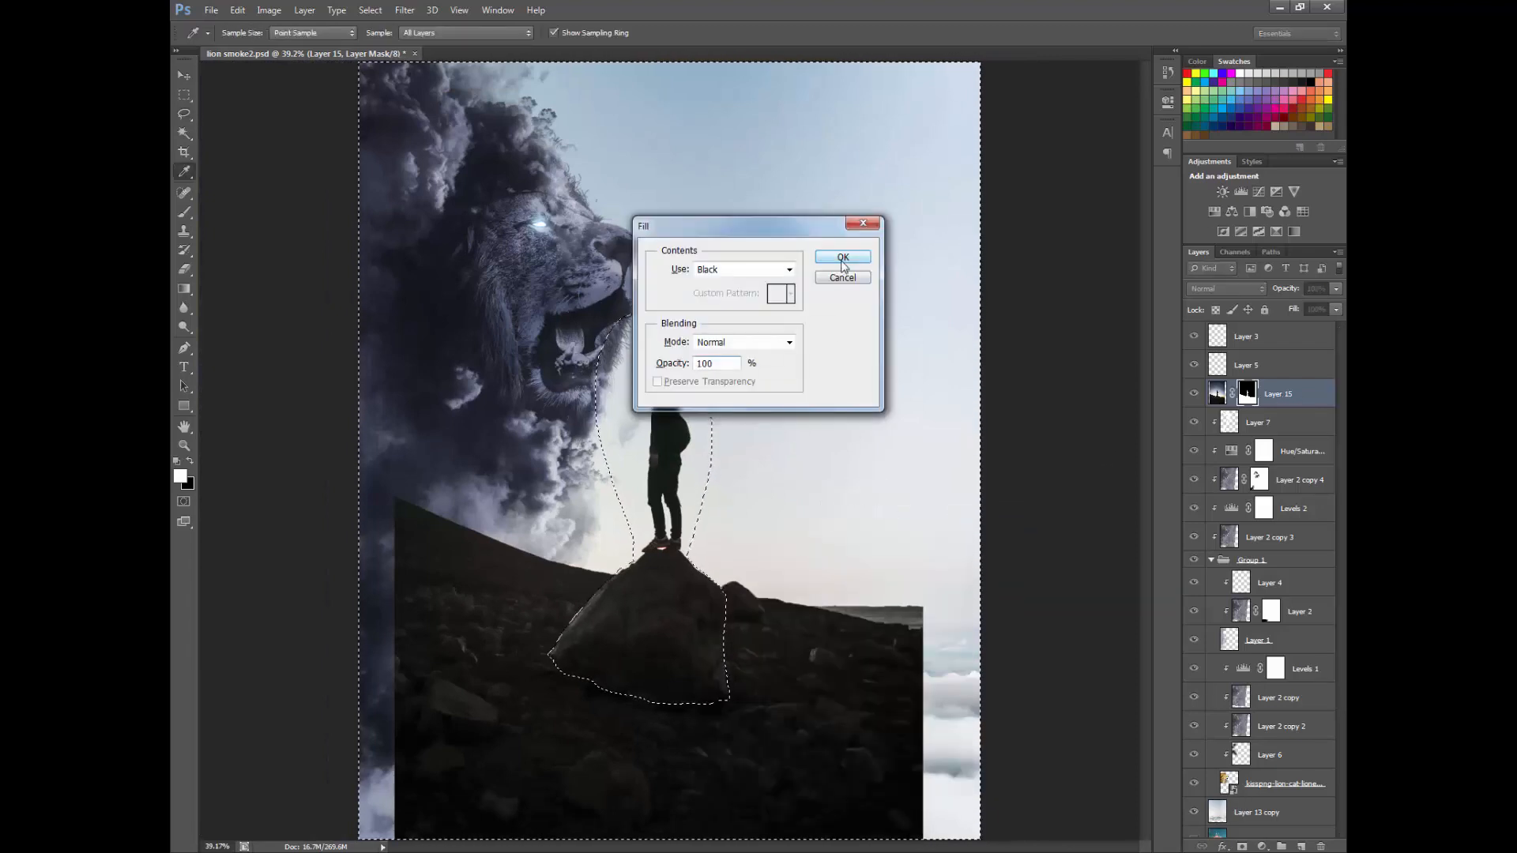
left_click(841, 258)
key("ctrl+d")
scroll(729, 401, "up", 1)
Step: Move the man on the rock to the canvas's lower-right area and mask out the stray dark strip across the sky
left_click(184, 75)
scroll(618, 361, "down", 5)
left_click_drag(618, 361, 742, 454)
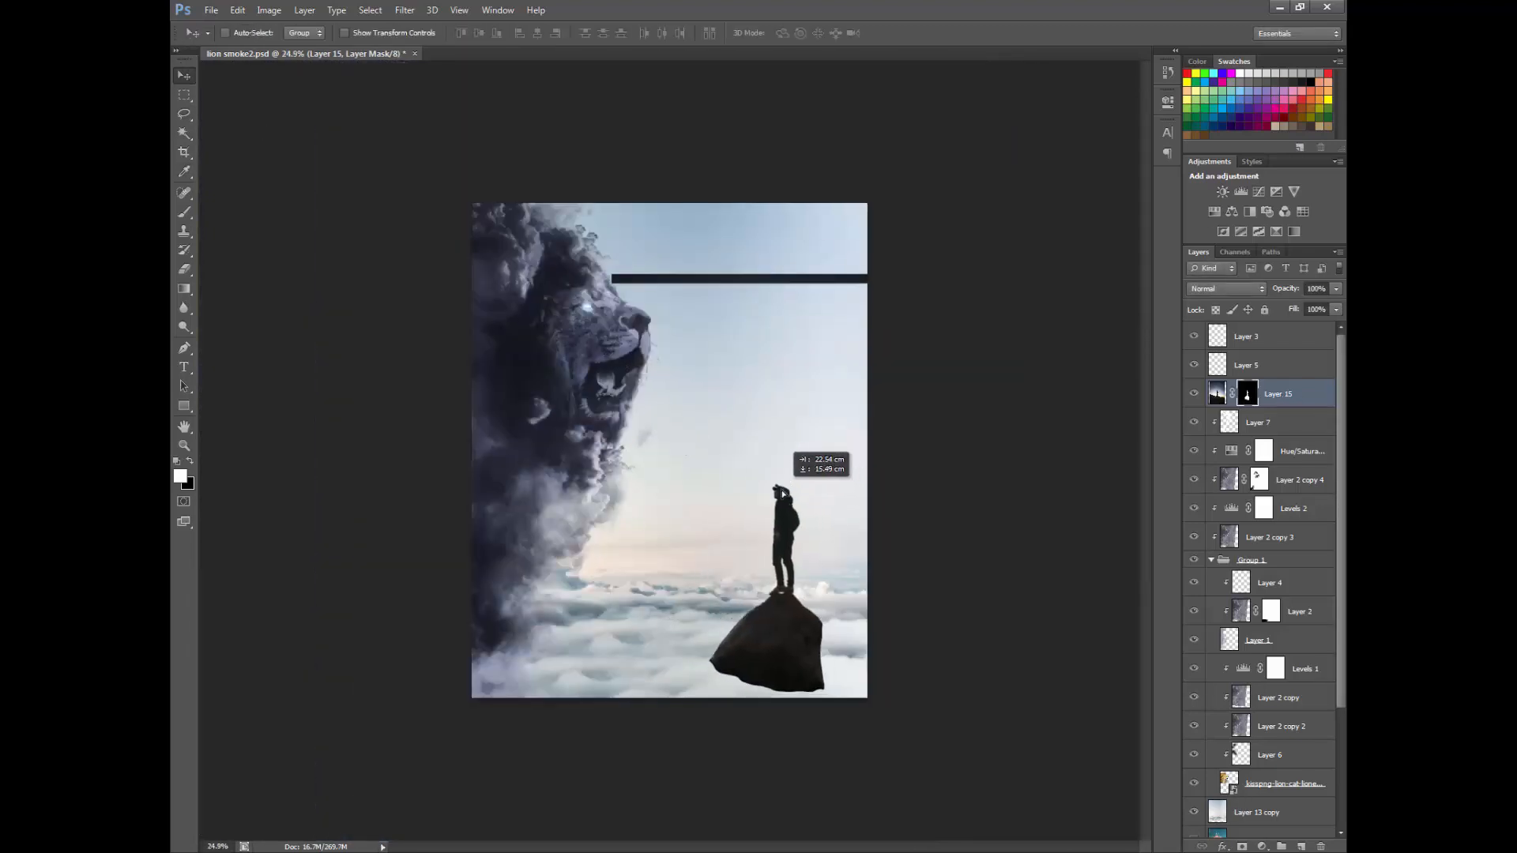
key("m")
left_click_drag(562, 231, 877, 374)
right_click(774, 361)
left_click(797, 371)
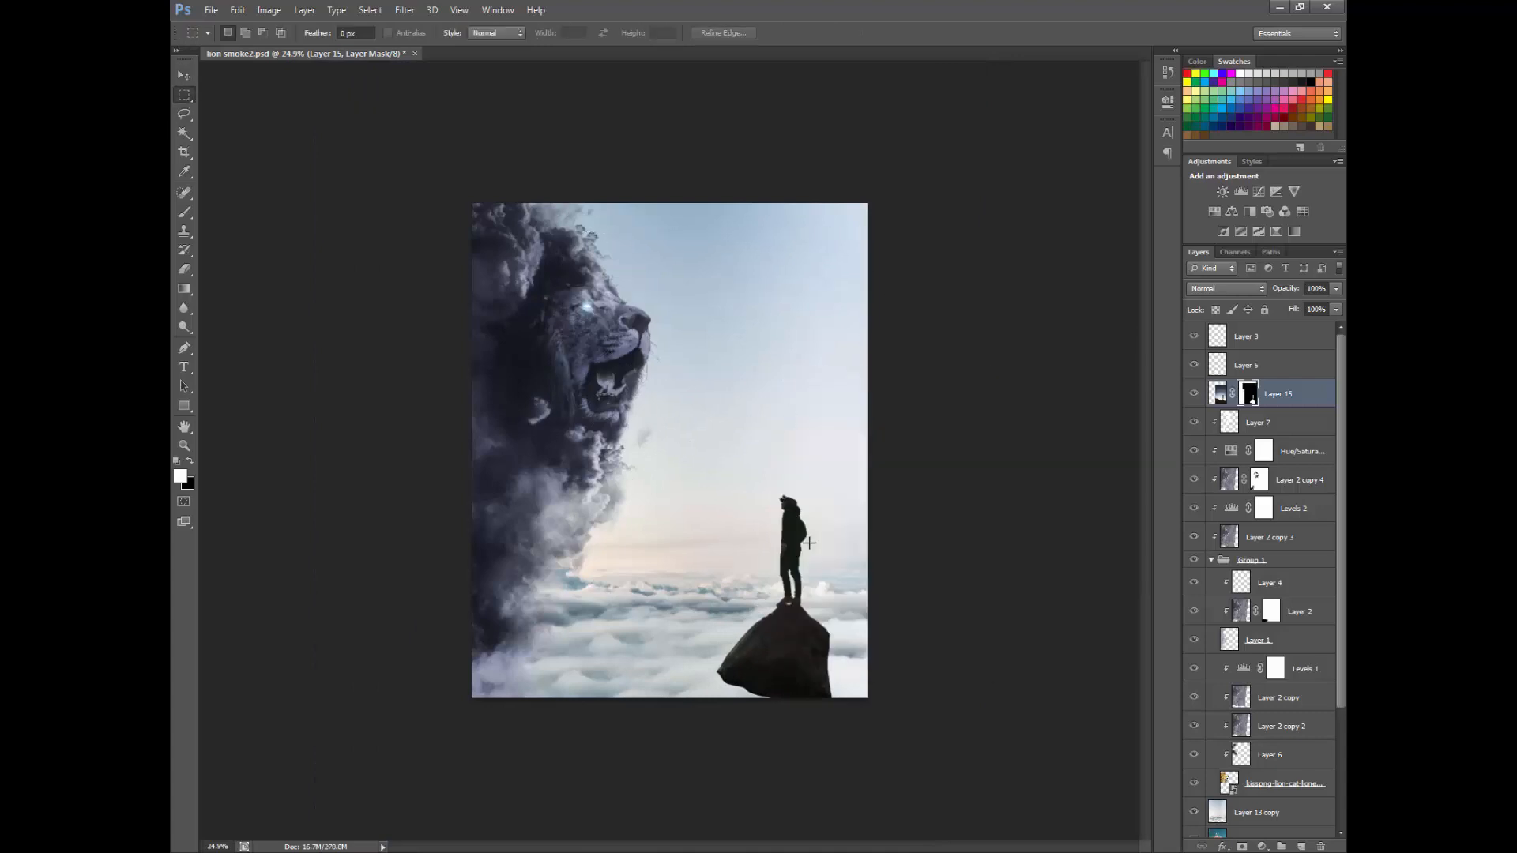
Step: Shift the man and rock farther right until the rock runs off the canvas edge
scroll(812, 542, "up", 4)
scroll(812, 542, "down", 4)
left_click(184, 75)
left_click_drag(752, 408, 797, 408)
scroll(838, 529, "up", 5)
scroll(846, 539, "down", 5)
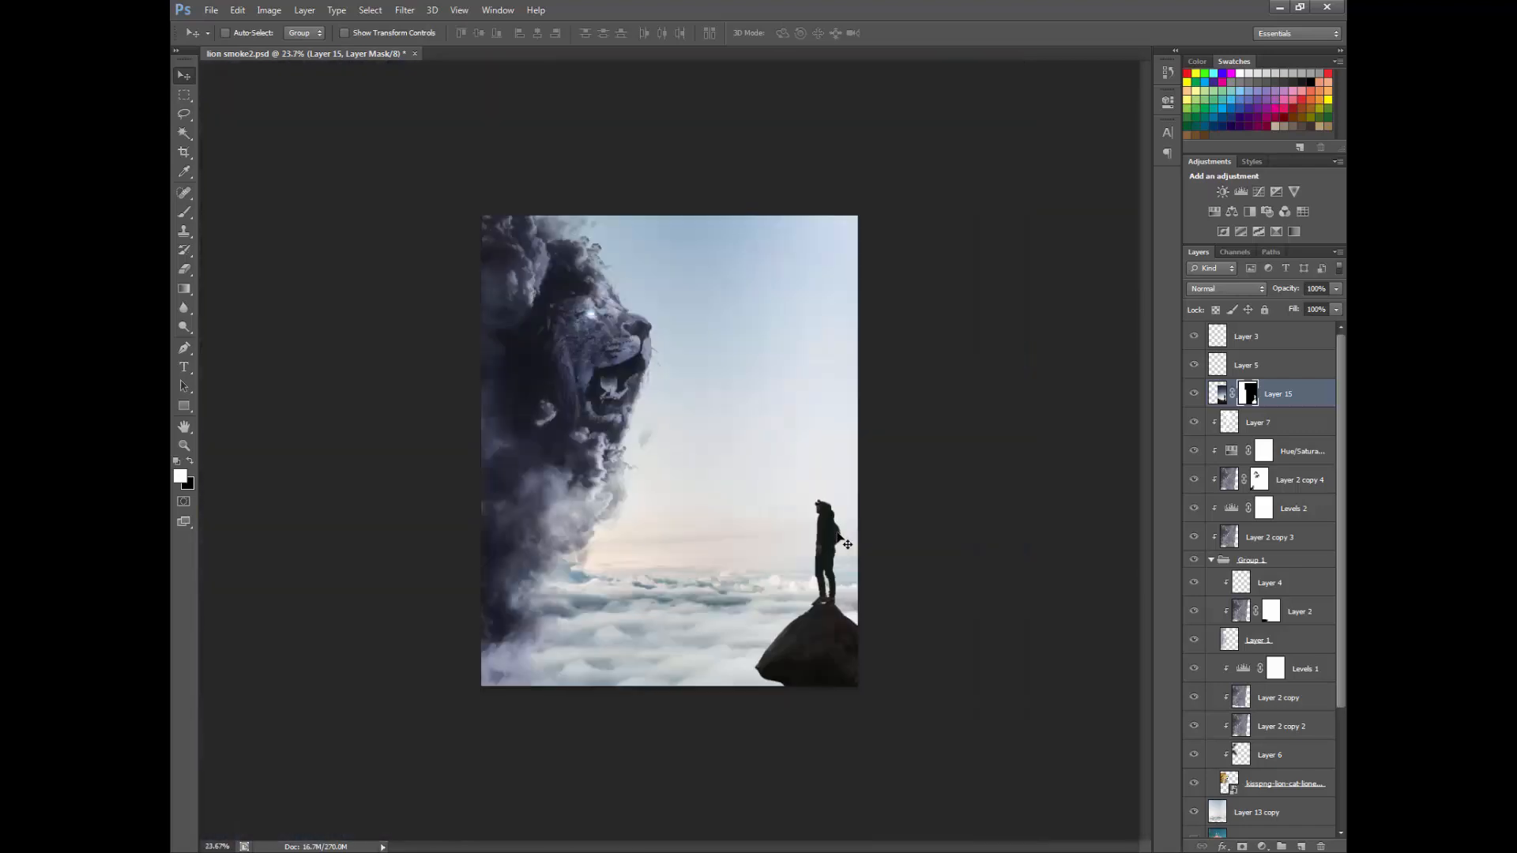
scroll(846, 538, "up", 4)
scroll(845, 539, "down", 4)
Step: Add a new layer above Layer 15 and clip it to Layer 15
left_click(1301, 846)
right_click(1295, 393)
left_click(1082, 474)
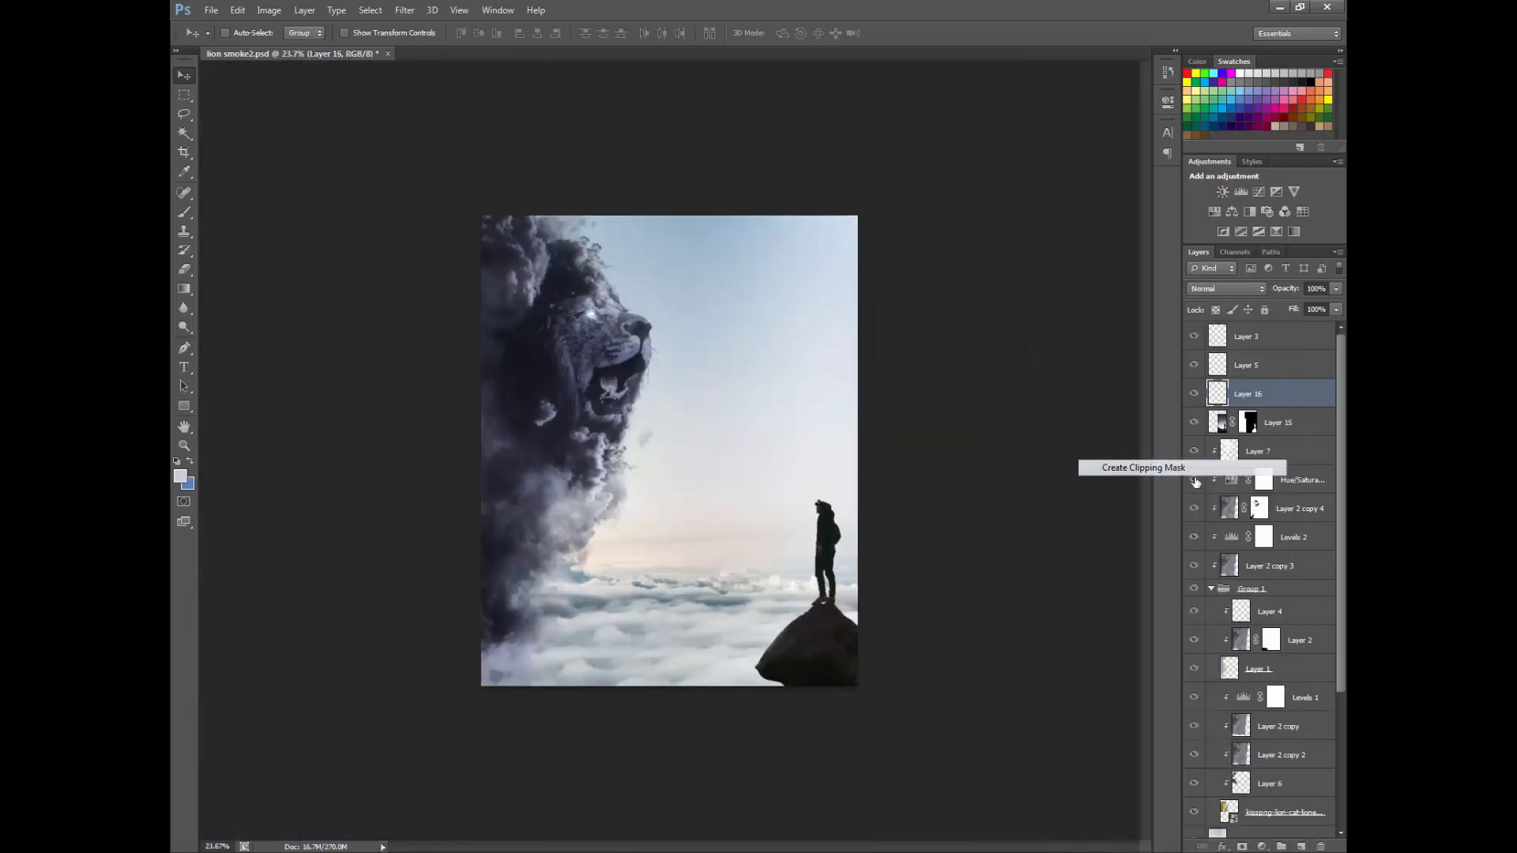
Step: Paint light fog over the rock's base on Layer 16 with a 500 px cloud brush
key("b")
scroll(1080, 475, "up", 3)
scroll(1080, 474, "down", 3)
right_click(1042, 642)
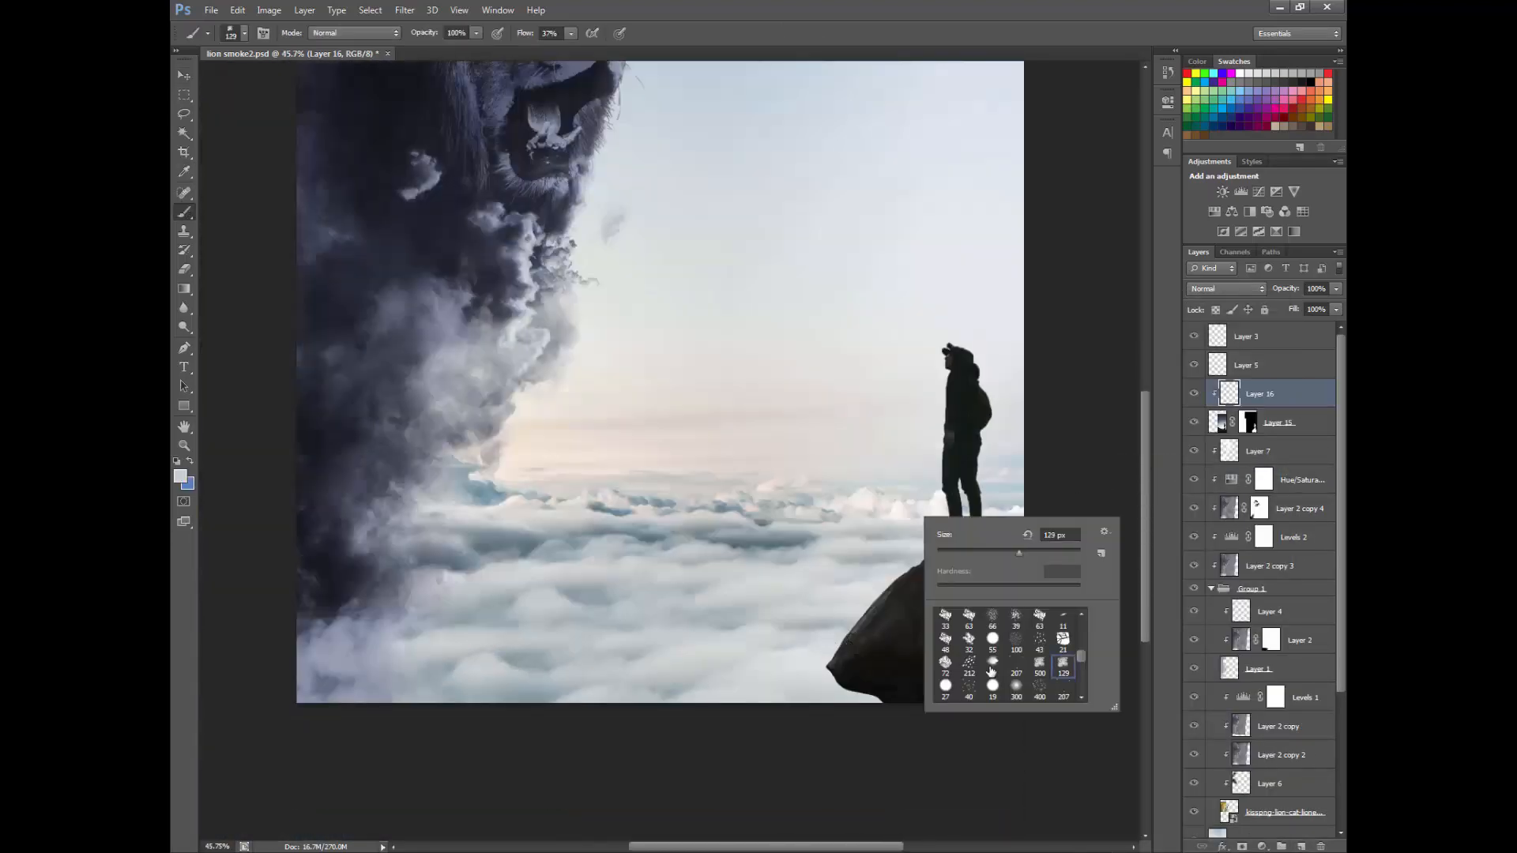
left_click(762, 651)
left_click_drag(779, 643, 1076, 721)
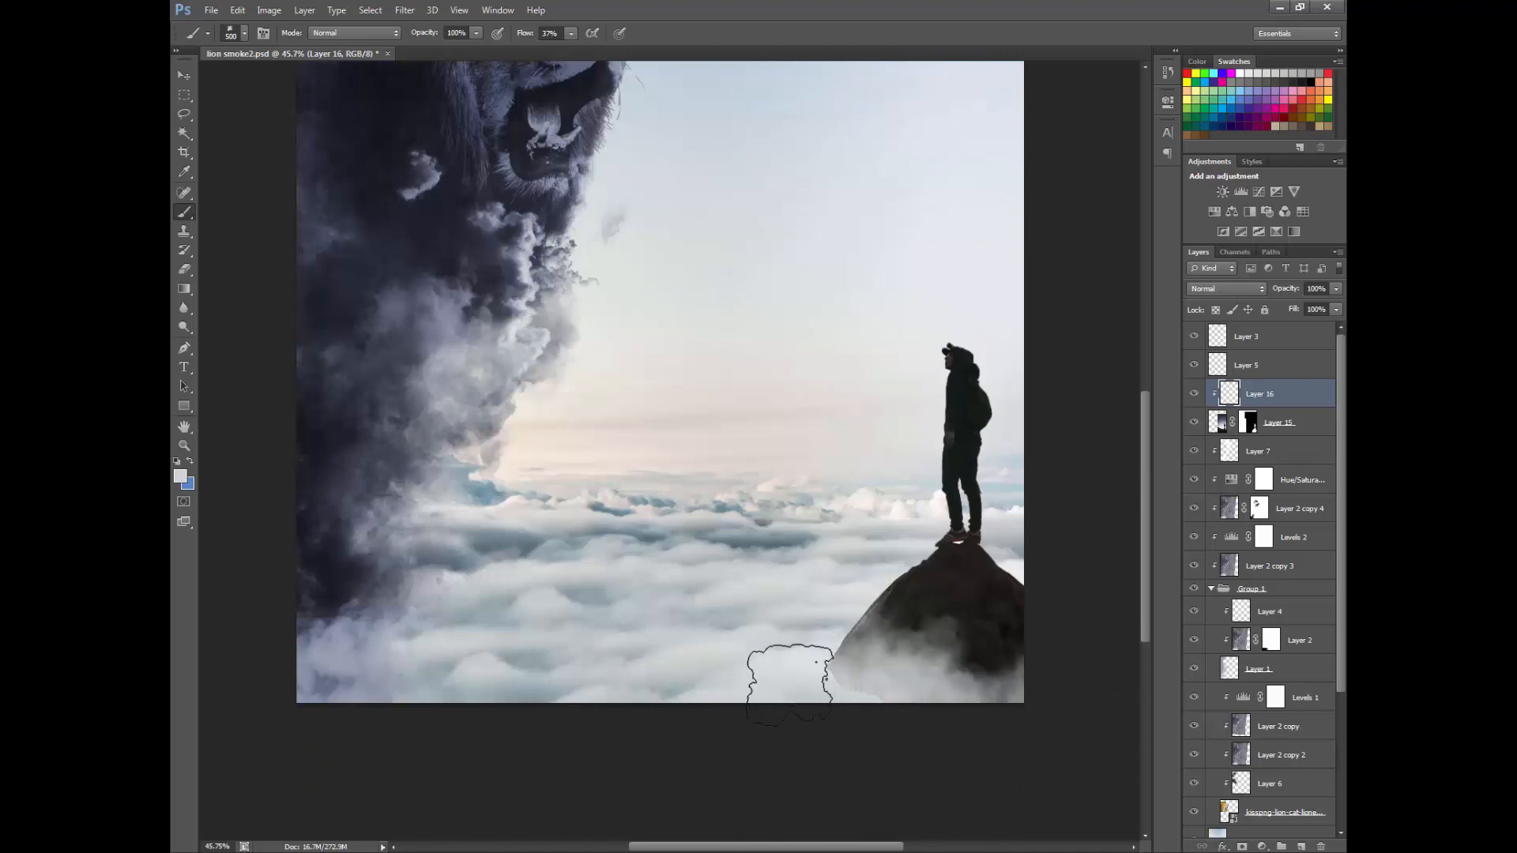
mouse_move(802, 687)
left_mouse_down()
mouse_move(724, 667)
mouse_move(818, 669)
left_mouse_up()
Step: Switch to the 129 px cloud brush and refine the fog along the rock's lower left edge
right_click(804, 678)
double_click(1025, 739)
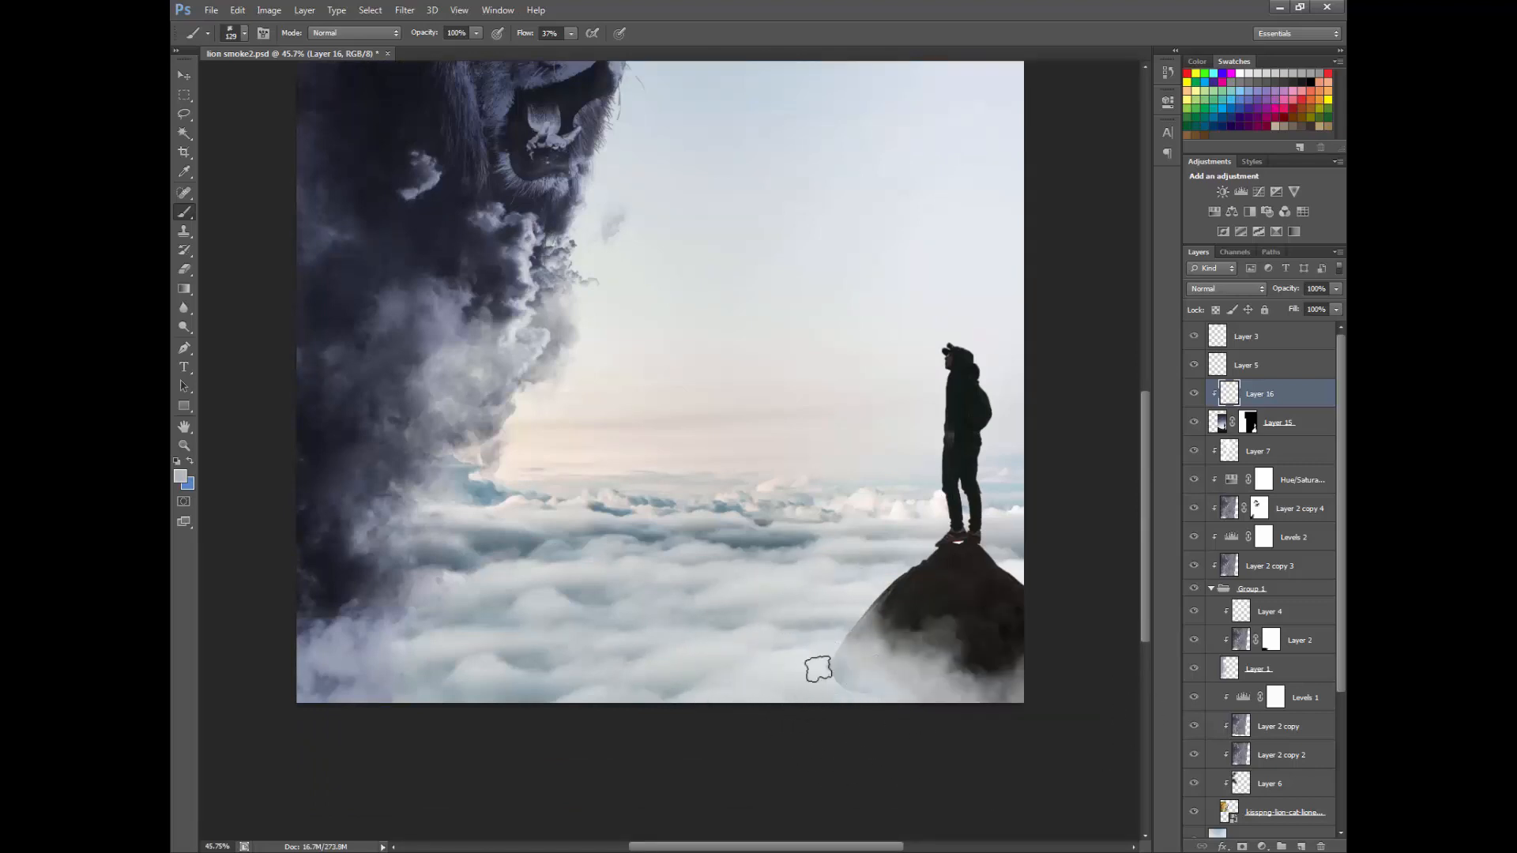
scroll(910, 714, "up", 3)
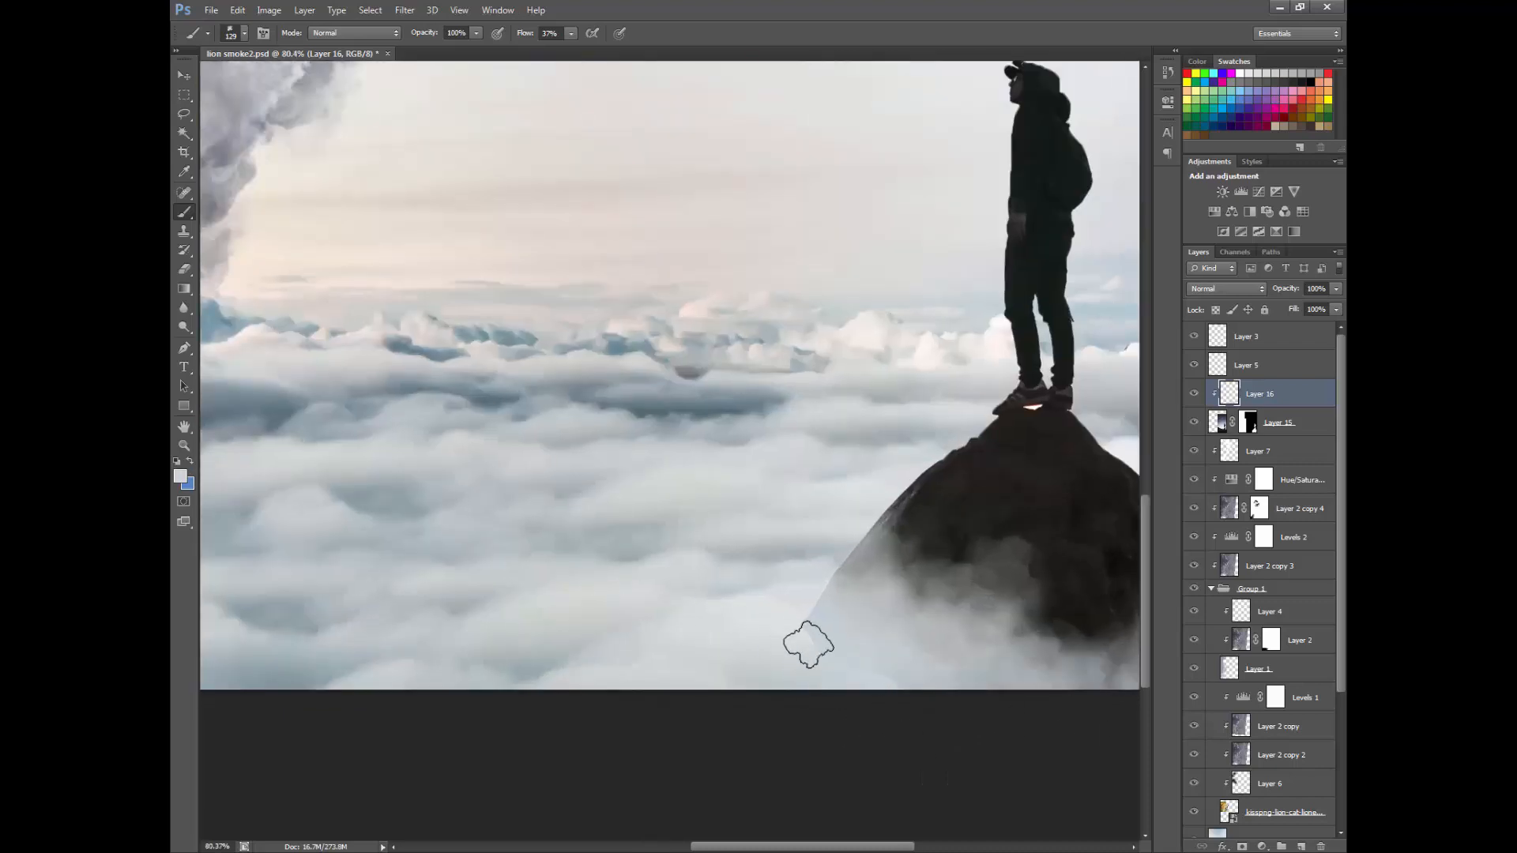
scroll(806, 630, "down", 4)
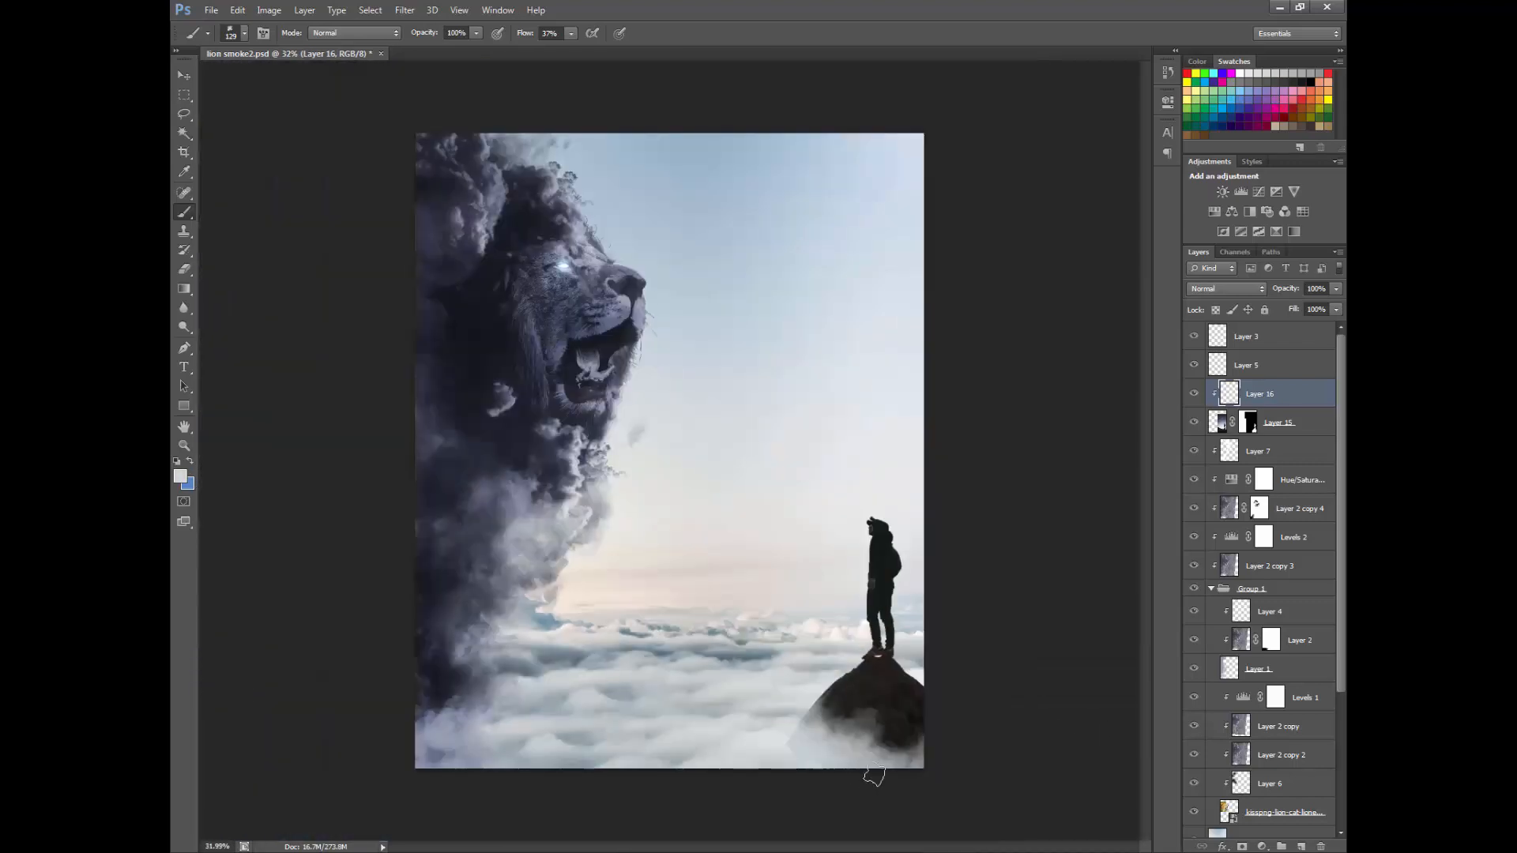
scroll(874, 776, "down", 1)
Step: Add a Curves adjustment clipped to Layer 15 and set its auto-correction shadow color to 111823, sampled from the dark storm clouds
left_click(1326, 432)
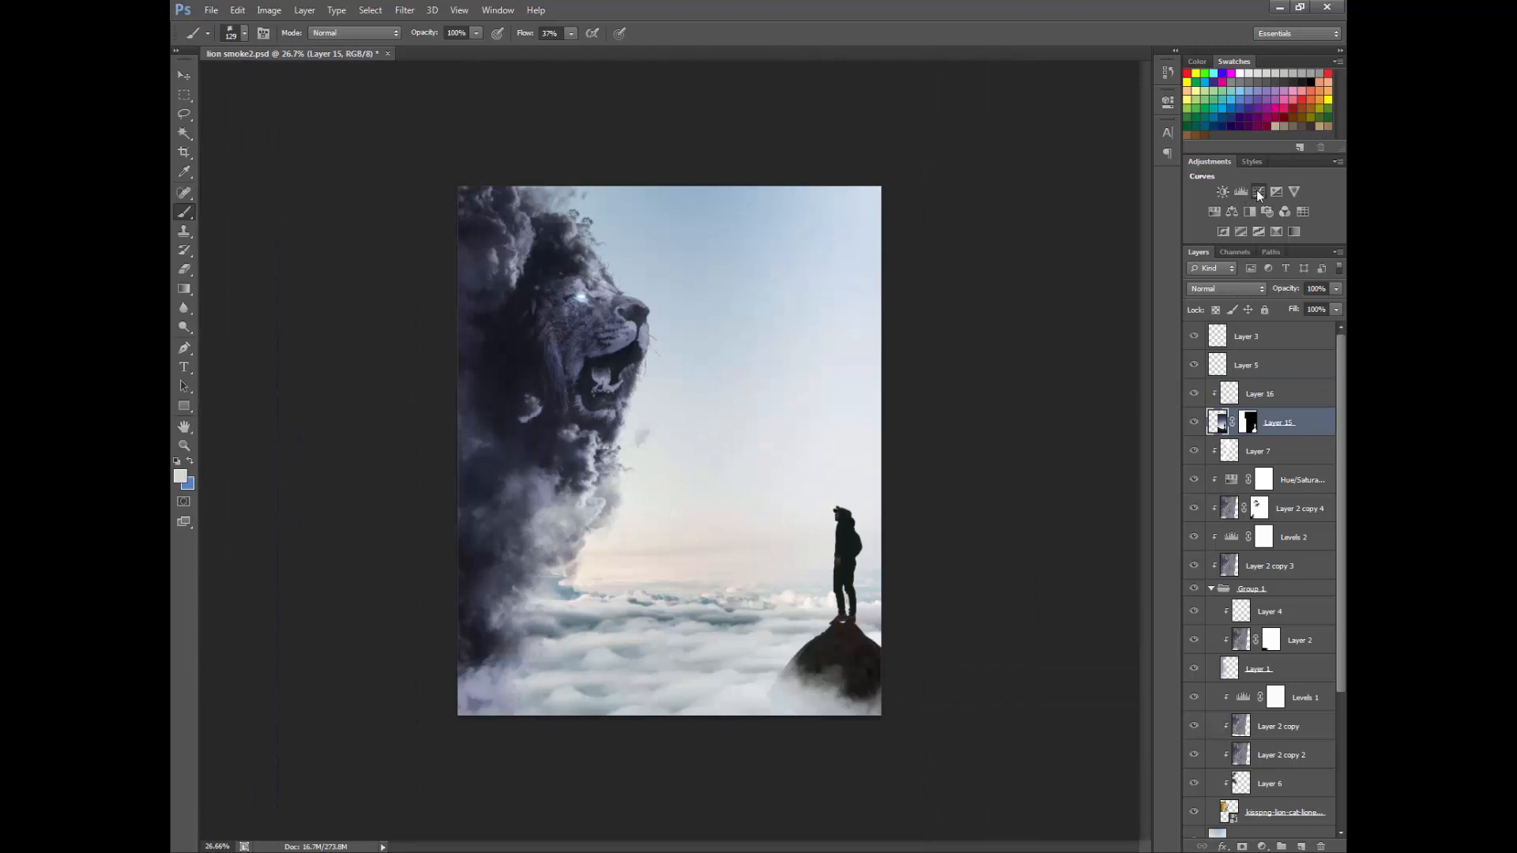
left_click(1257, 192)
left_click(1143, 92)
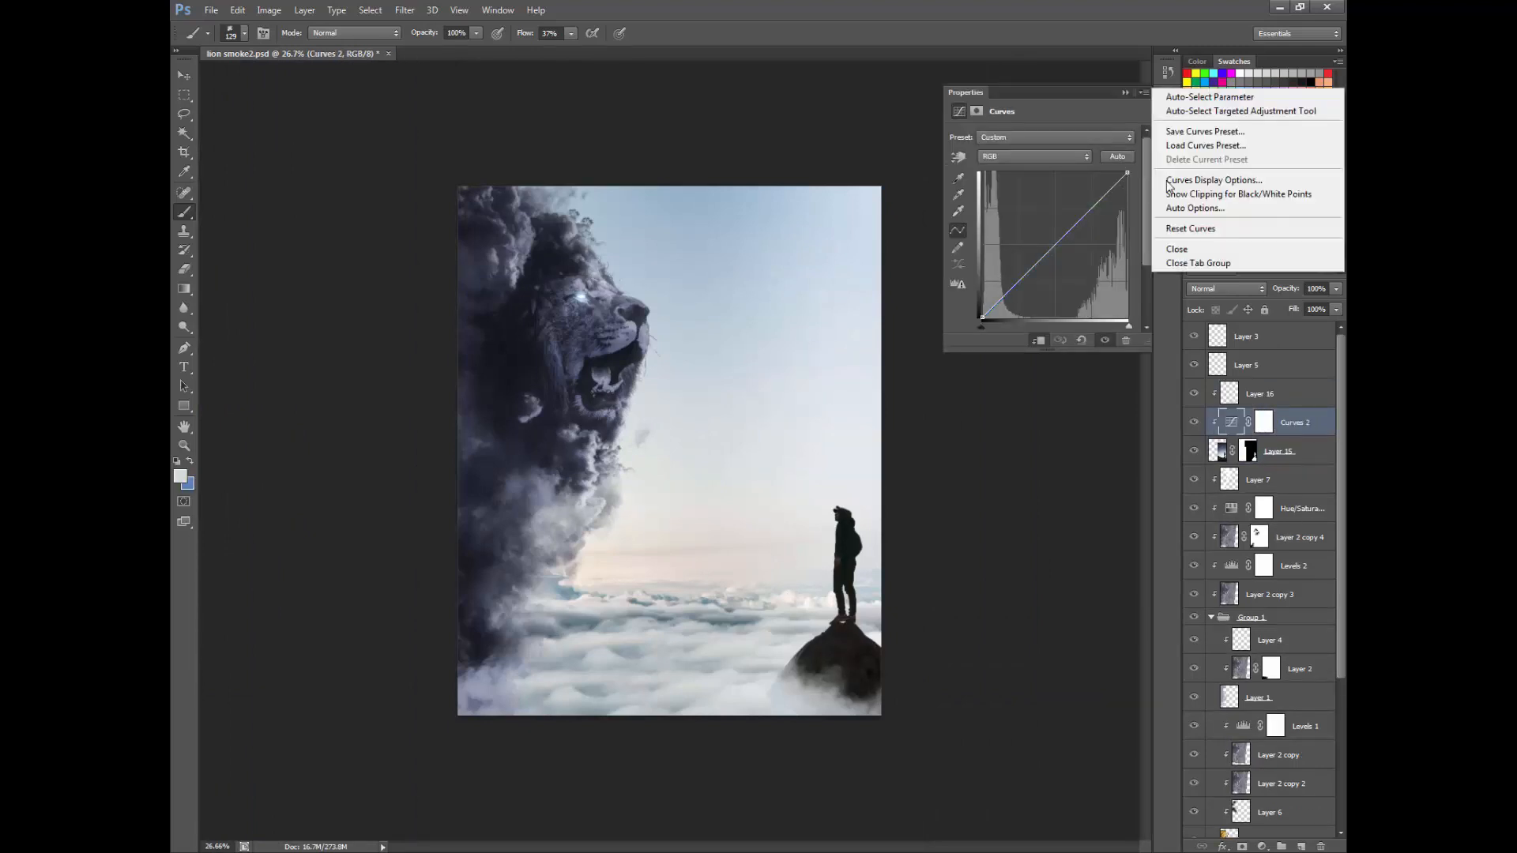
left_click(1256, 207)
left_click(853, 382)
left_click(499, 633)
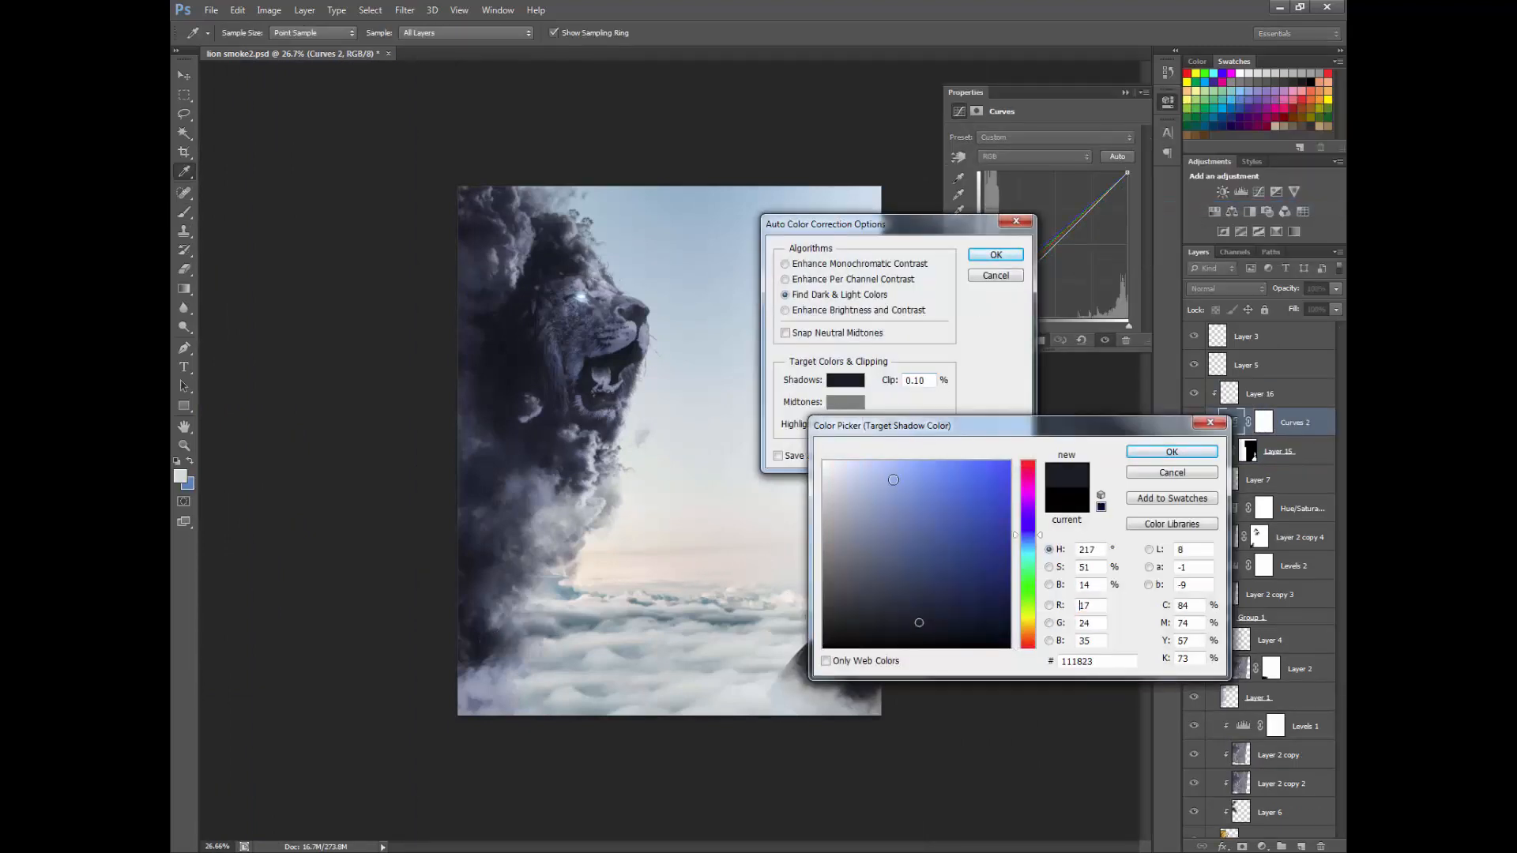
left_click_drag(981, 434, 994, 313)
left_click(685, 340)
Step: Set the auto-correction highlight color by sampling the light cloud sea near the horizon and apply the Curves correction
left_click(845, 425)
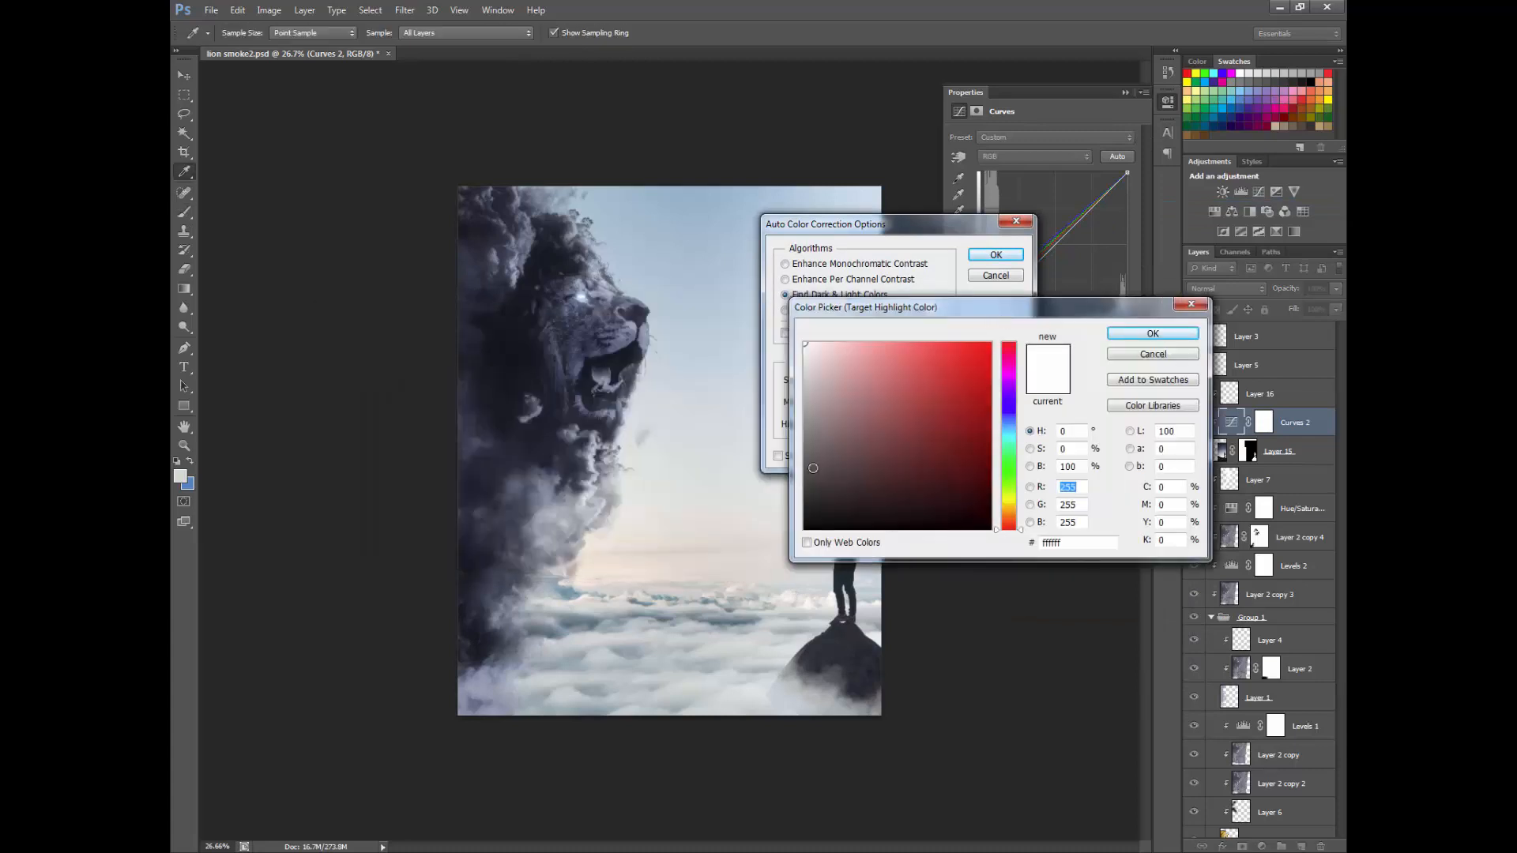
left_click(585, 598)
left_click(1118, 333)
left_click(1003, 253)
left_click(806, 324)
scroll(860, 624, "up", 5)
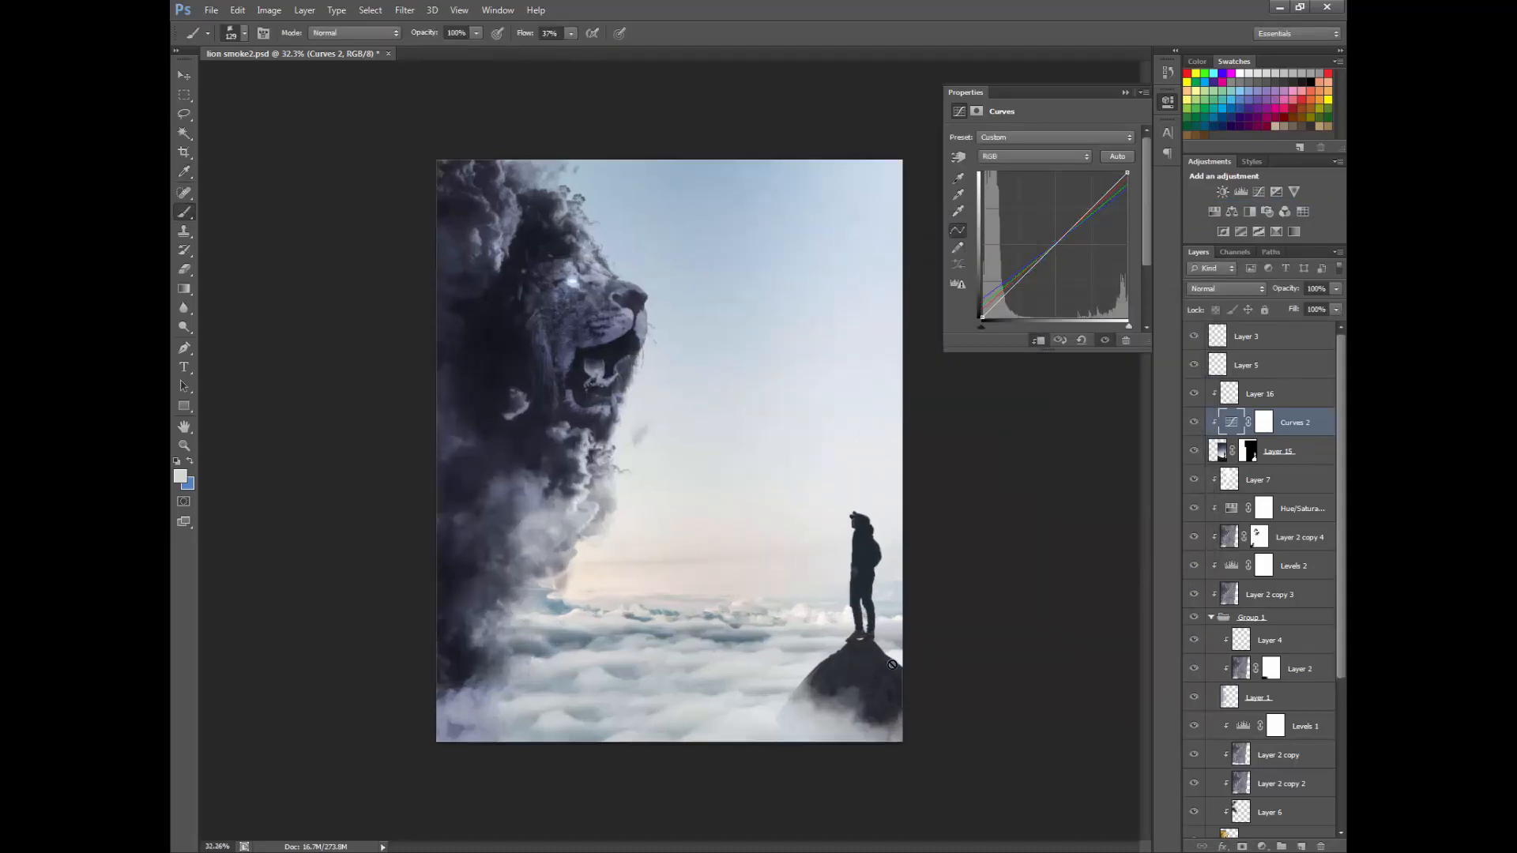
scroll(850, 511, "down", 4)
Step: Blend the rock's lower left edge into the clouds with the 129 px cloud brush in black on Layer 15's mask
left_click(1248, 452)
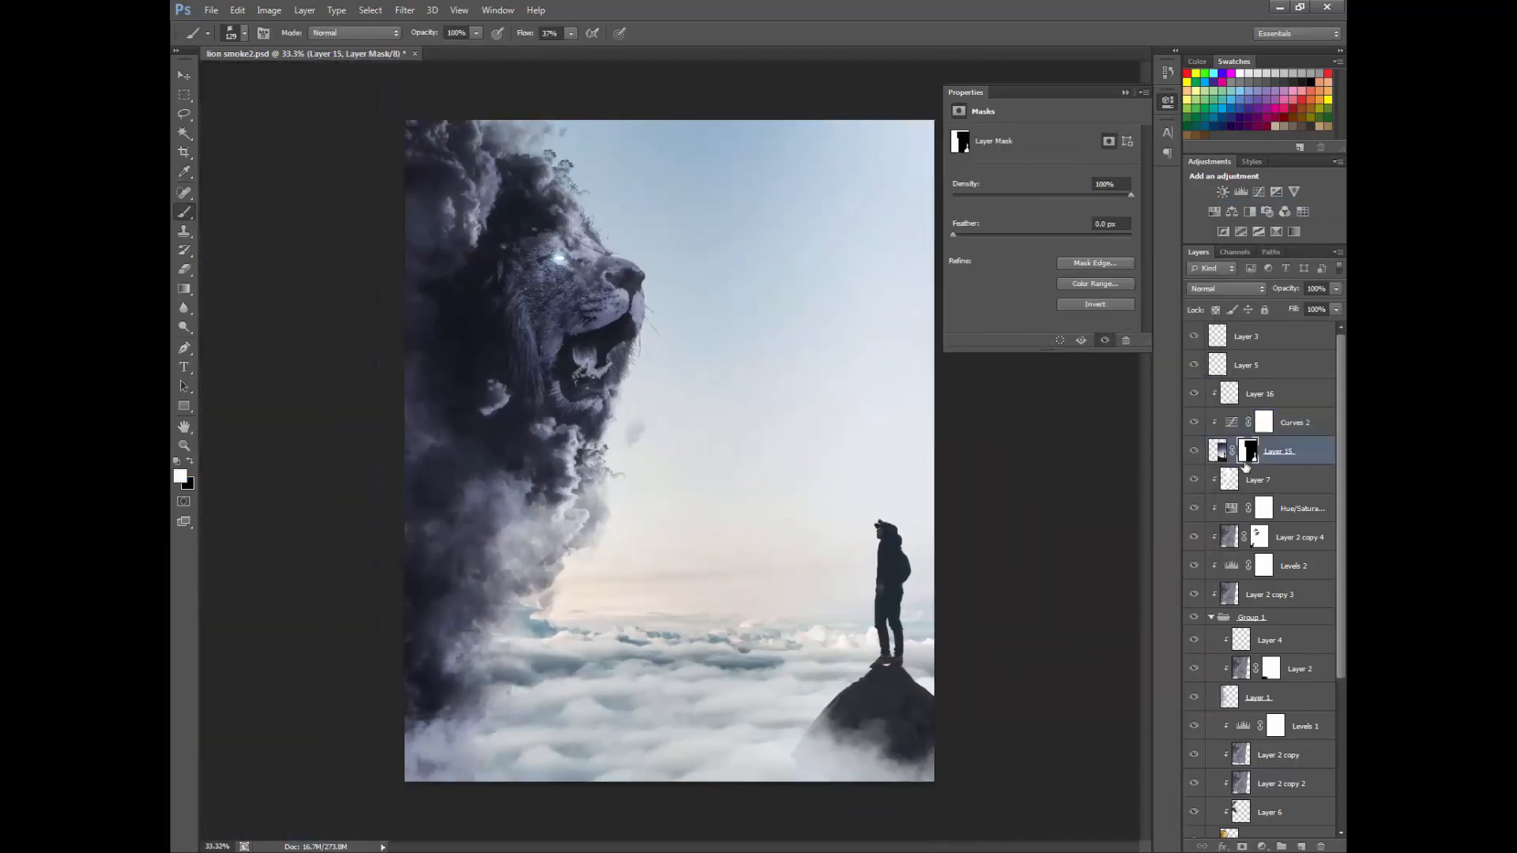
scroll(848, 785, "up", 5)
key("d")
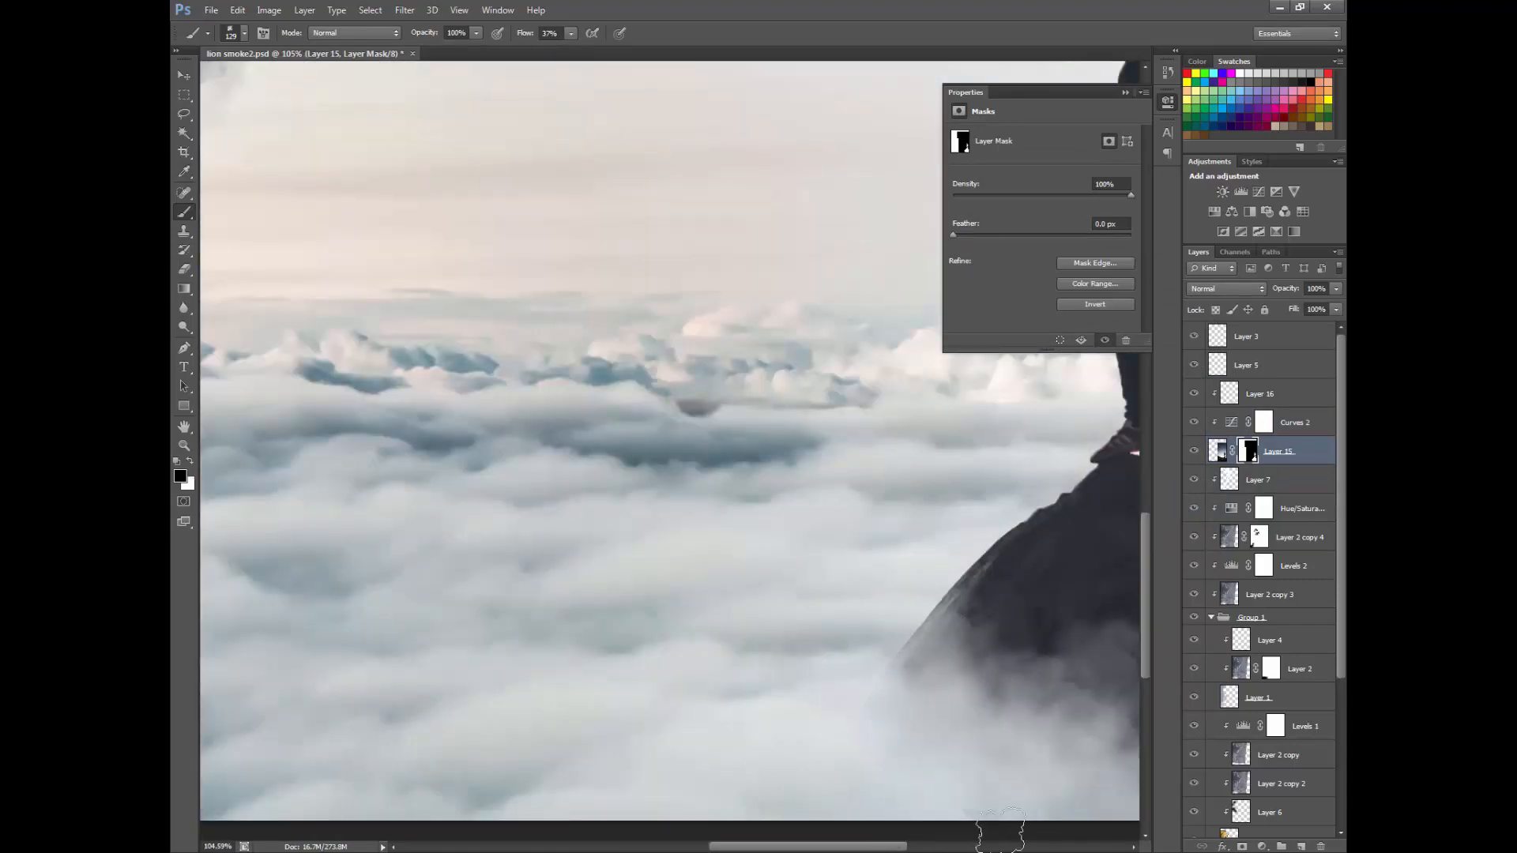
scroll(979, 822, "down", 6)
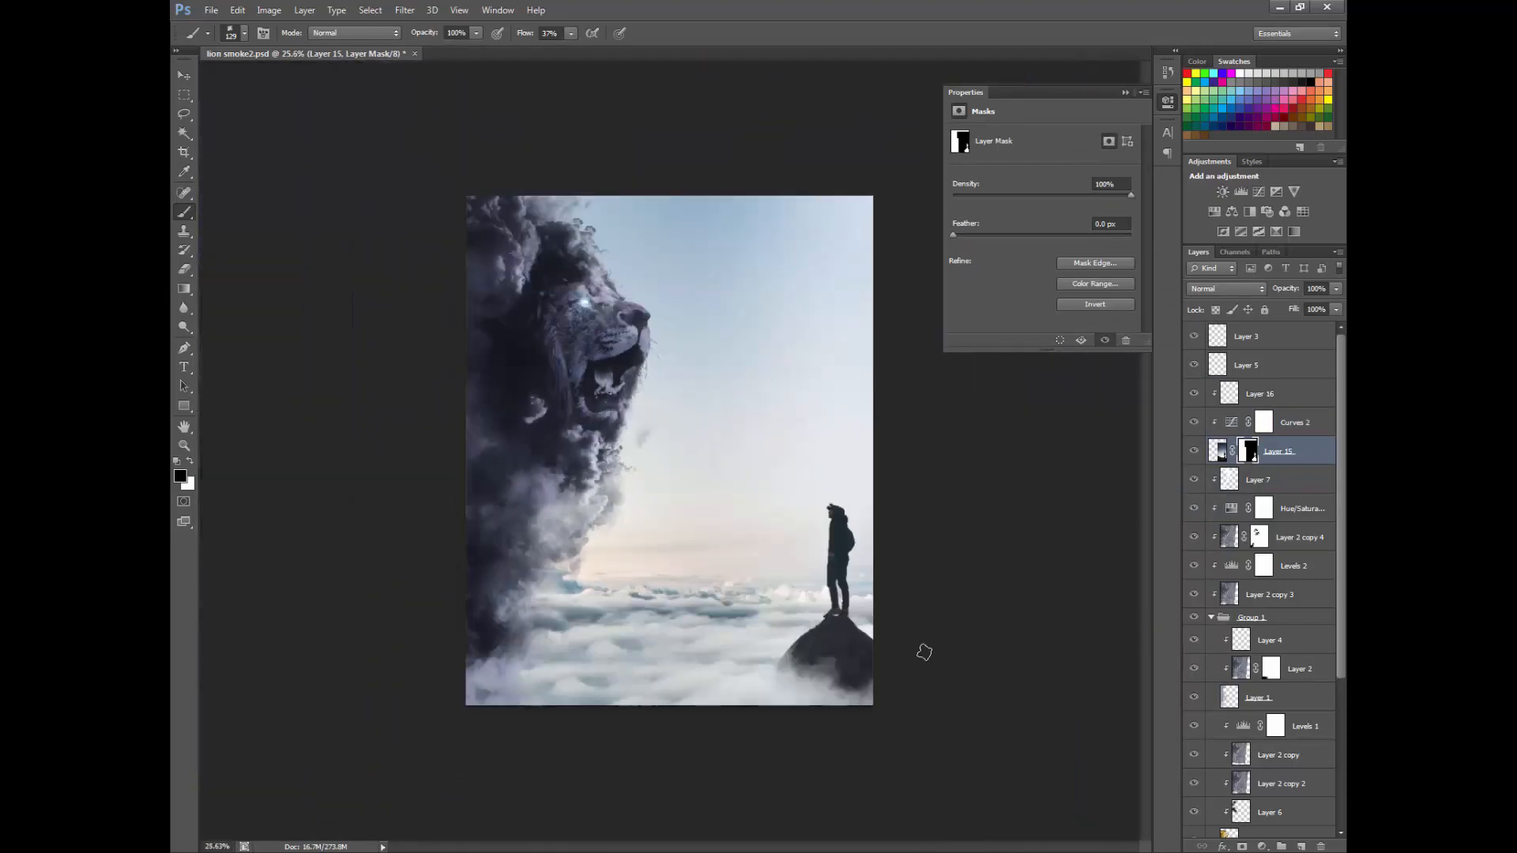
left_click(1167, 102)
scroll(588, 201, "up", 4)
scroll(679, 237, "down", 3)
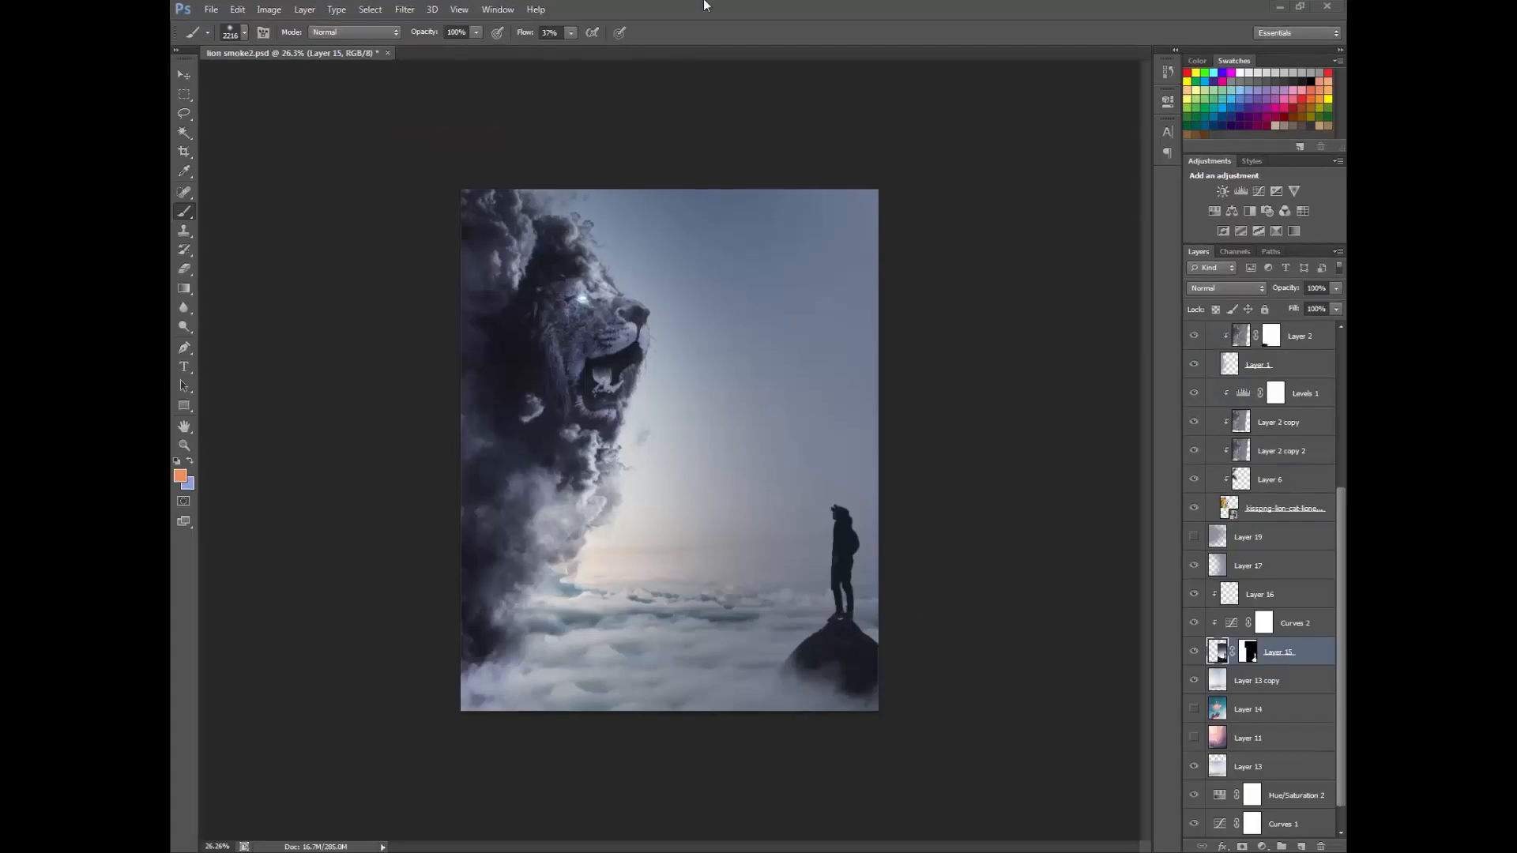
Step: Select Layer 15, Curves 2 and Layer 16 together, then shrink the man and rock slightly with Free Transform and fit them into the lower-right corner
scroll(809, 486, "up", 2)
left_click(184, 94)
left_click(1195, 595)
left_click(1195, 595)
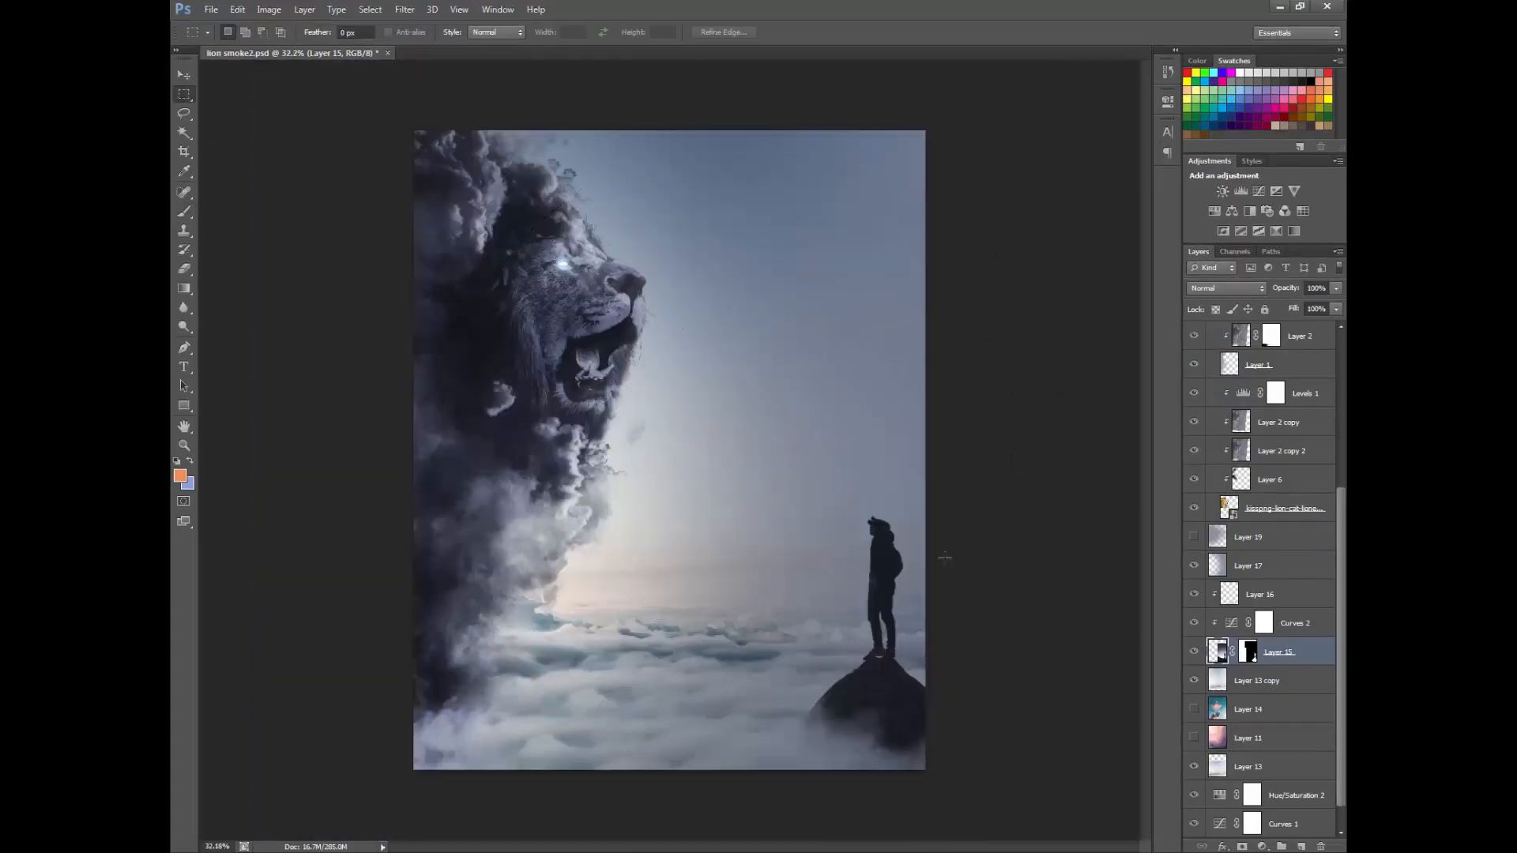
left_click(1288, 595, "shift")
right_click(792, 515)
left_click(846, 645)
left_click_drag(1091, 248, 1061, 288)
left_click_drag(959, 437, 970, 471)
key("Return")
scroll(908, 472, "up", 2)
scroll(908, 471, "down", 4)
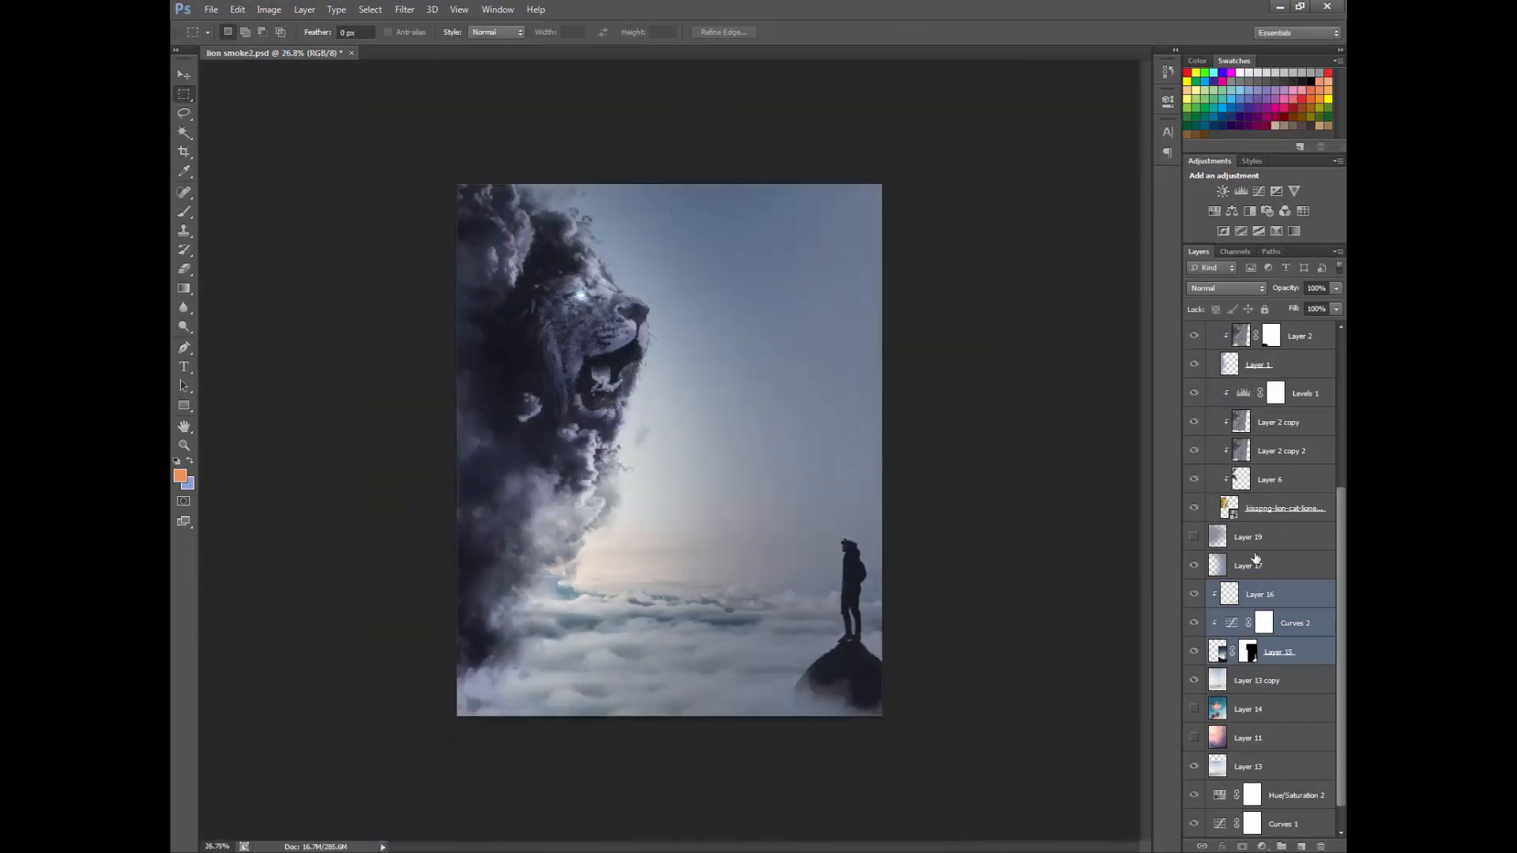
Step: Add a new layer above Layer 17 and paint a soft orange glow over the horizon with a 2216 px brush
left_click(1258, 564)
left_click(1302, 846)
left_click(182, 213)
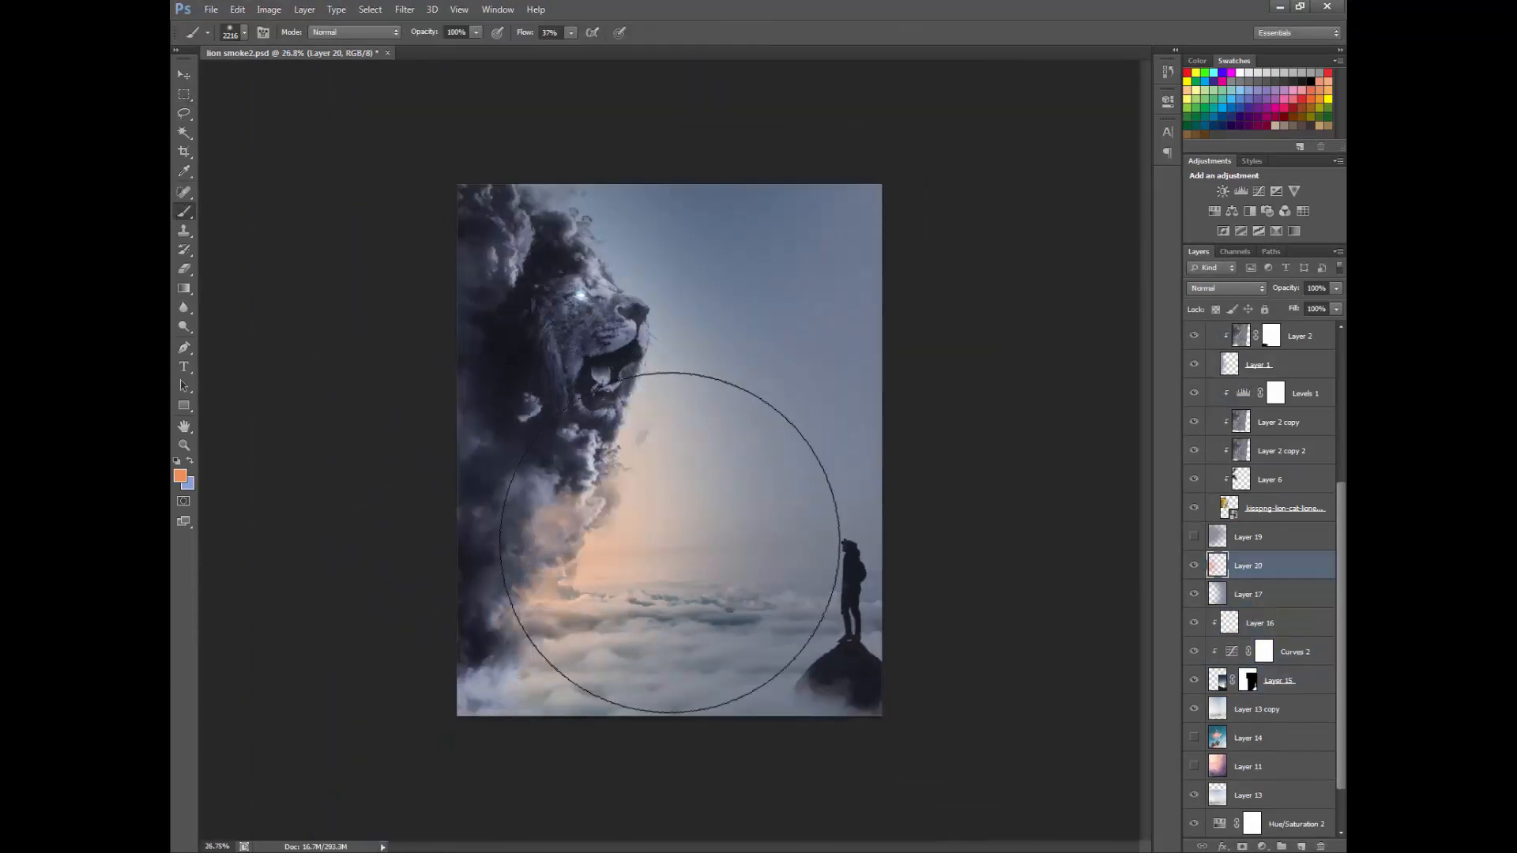
left_click(677, 558)
Step: Compare the Lighten and Overlay blend modes on the orange glow and set Layer 20 to Lighten
left_click(1208, 288)
left_click(1208, 410)
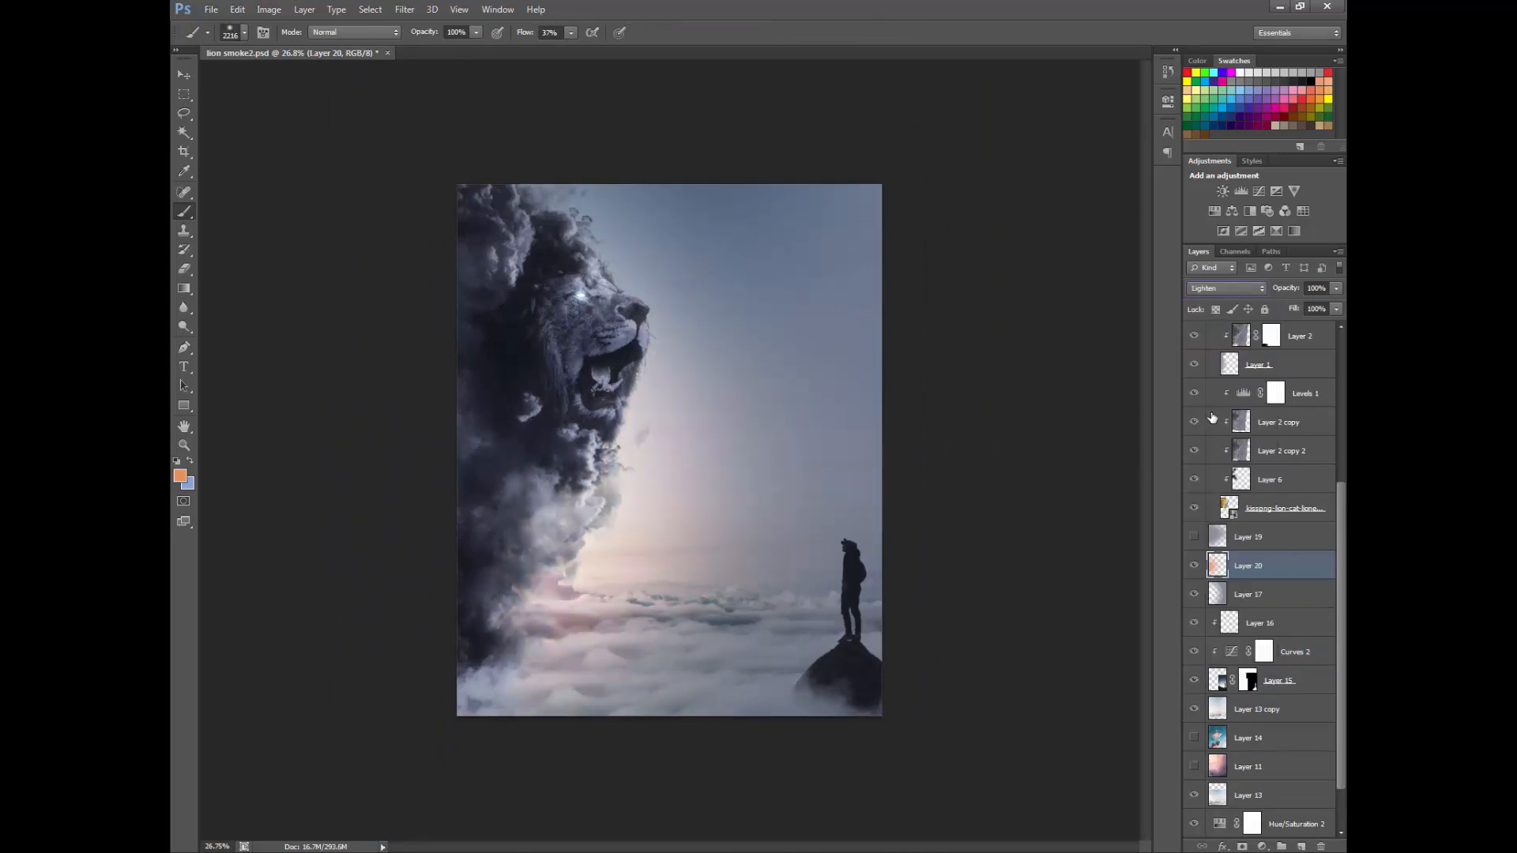
left_click(1223, 288)
left_click(1212, 480)
left_click(1237, 287)
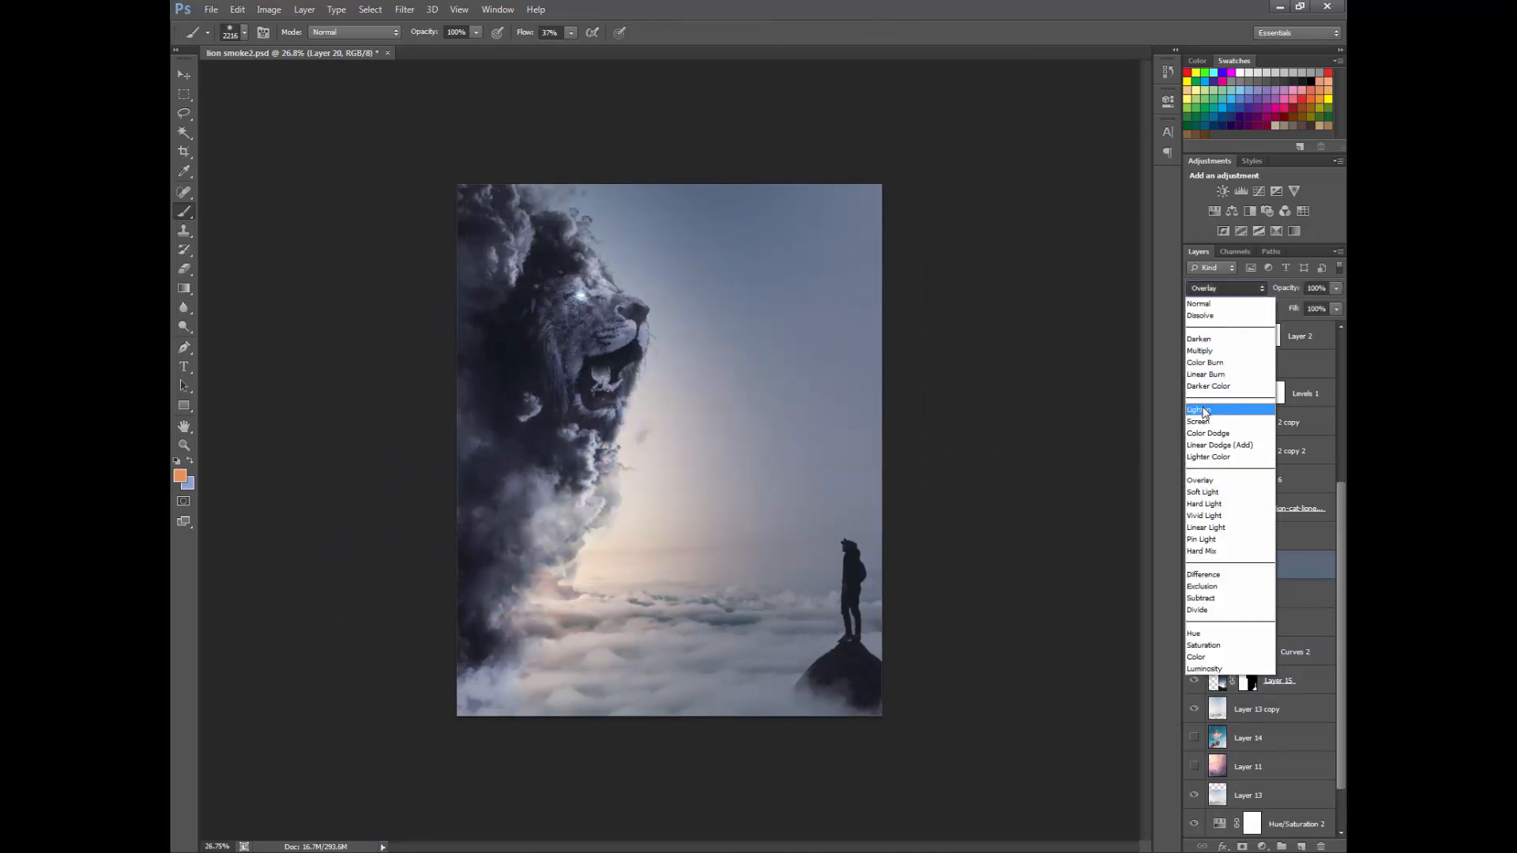
left_click(1202, 411)
Step: Add a new layer above Layer 20 and paint a large soft light-blue glow around the lion's face
left_click(183, 446)
mouse_move(704, 528)
left_mouse_down()
mouse_move(738, 527)
mouse_move(709, 527)
left_mouse_up()
left_click(1301, 846)
left_click(183, 212)
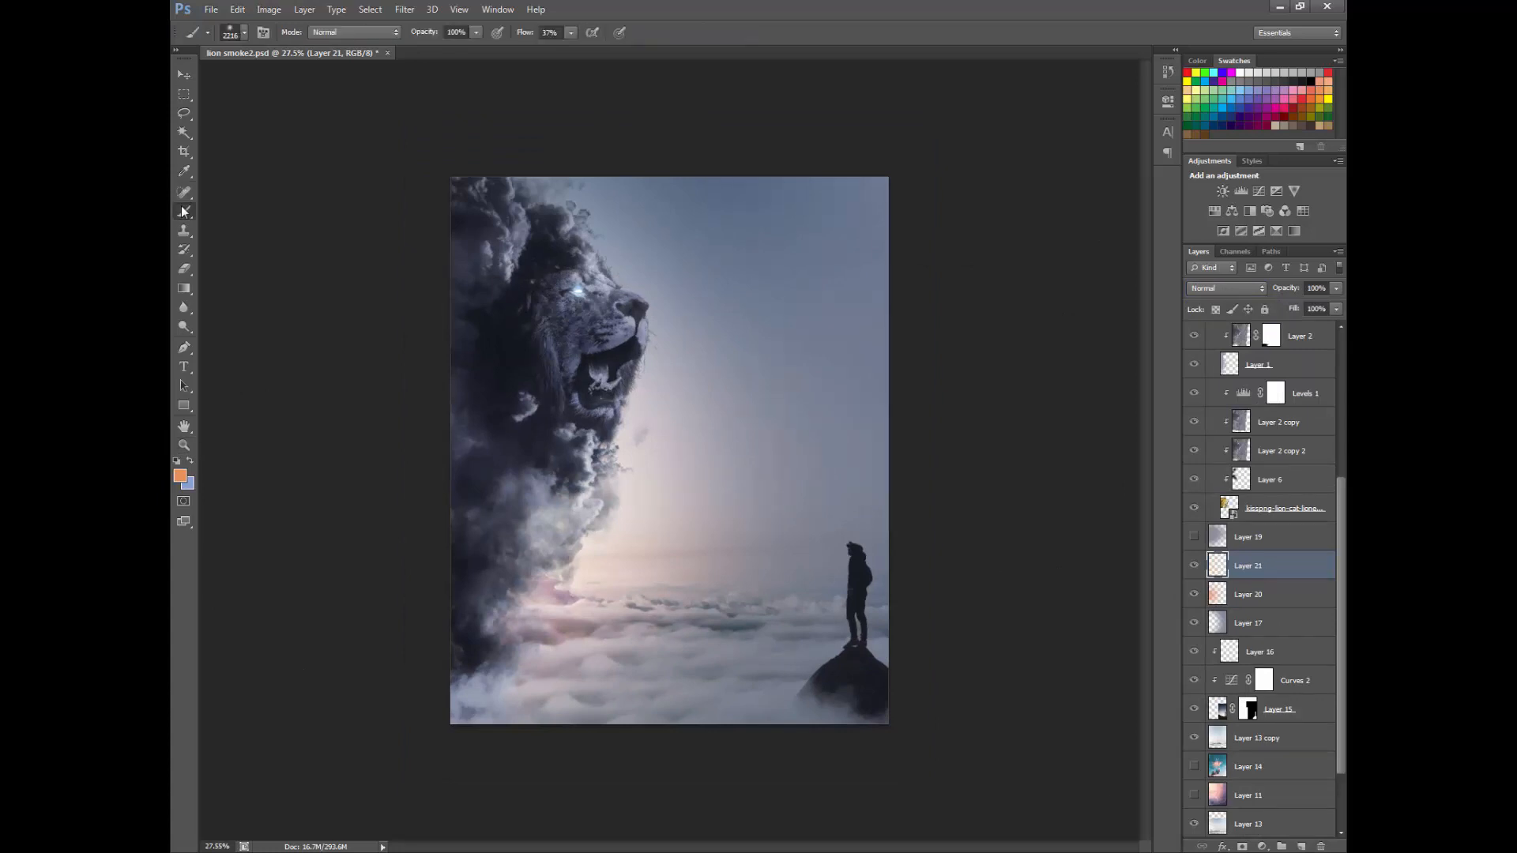
left_click(589, 345)
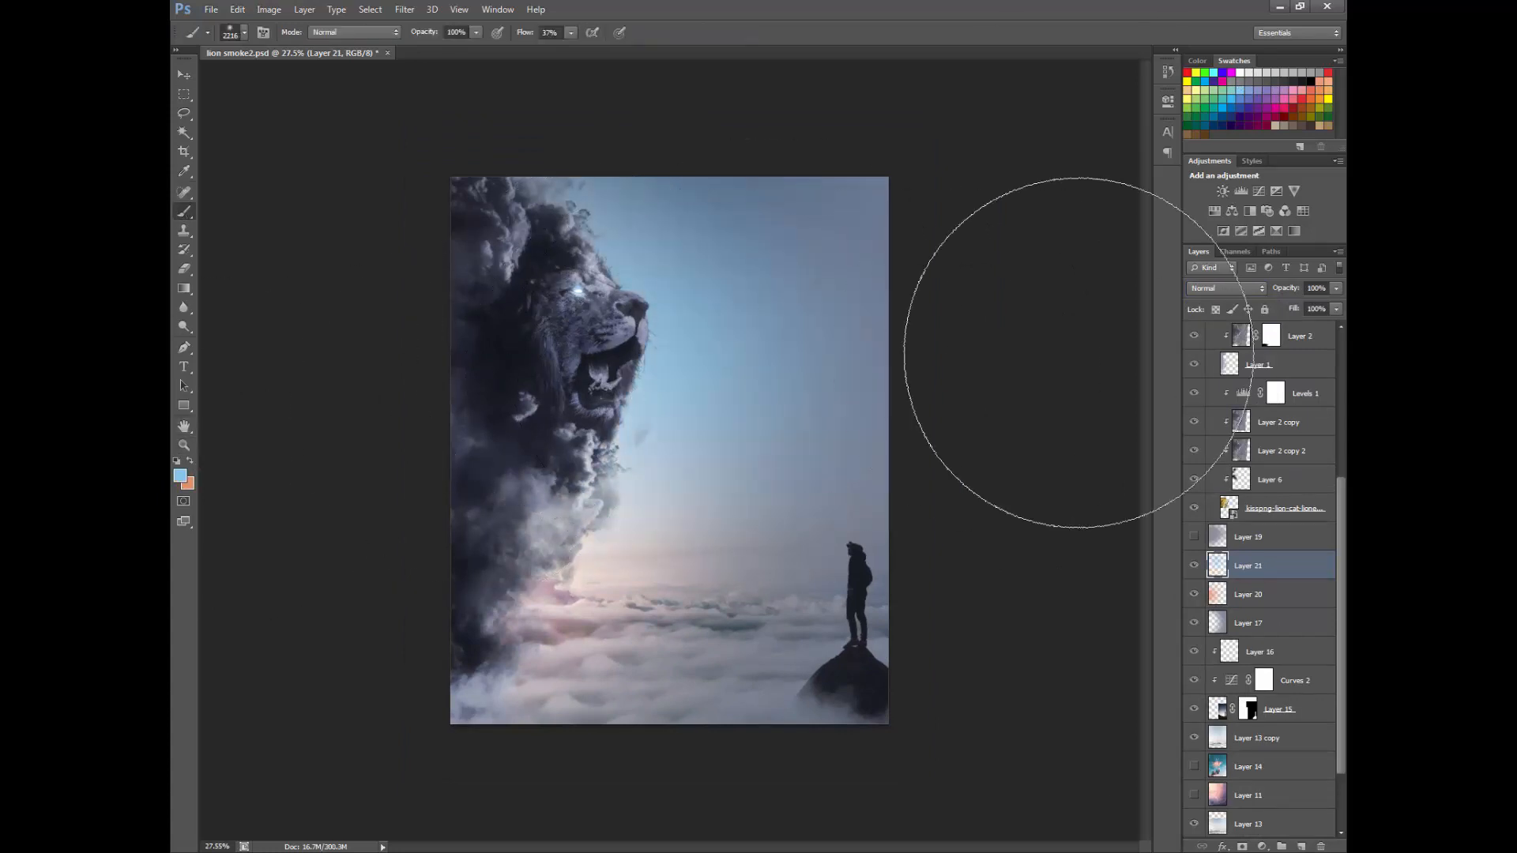
Step: Try Linear Dodge (Add) on the blue glow, compare it on and off, and set Layer 21 to Screen
left_click(1225, 288)
left_click(1209, 418)
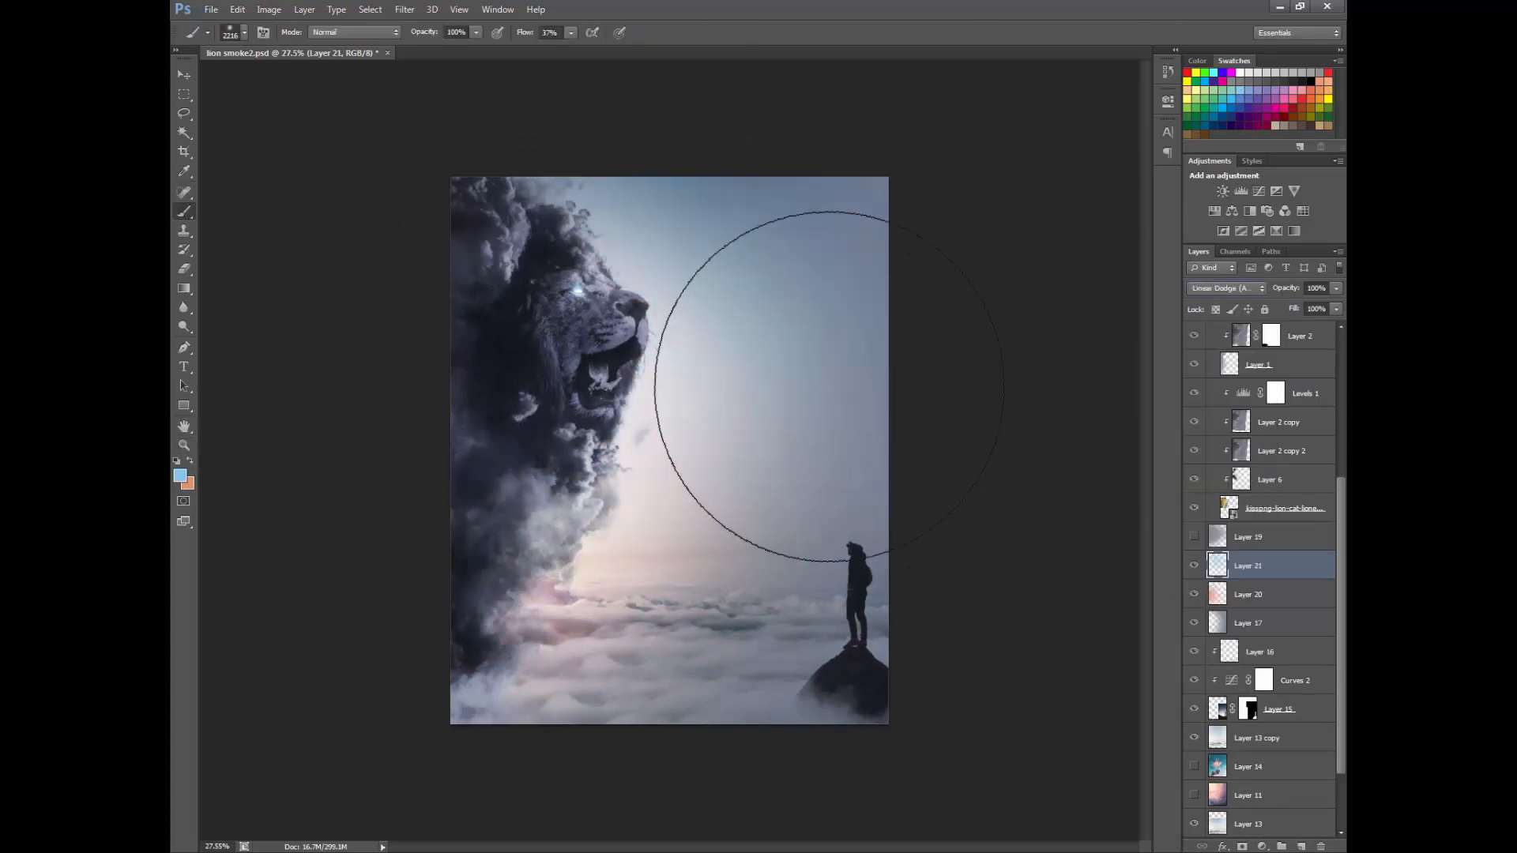
left_click(1194, 565)
left_click(1195, 566)
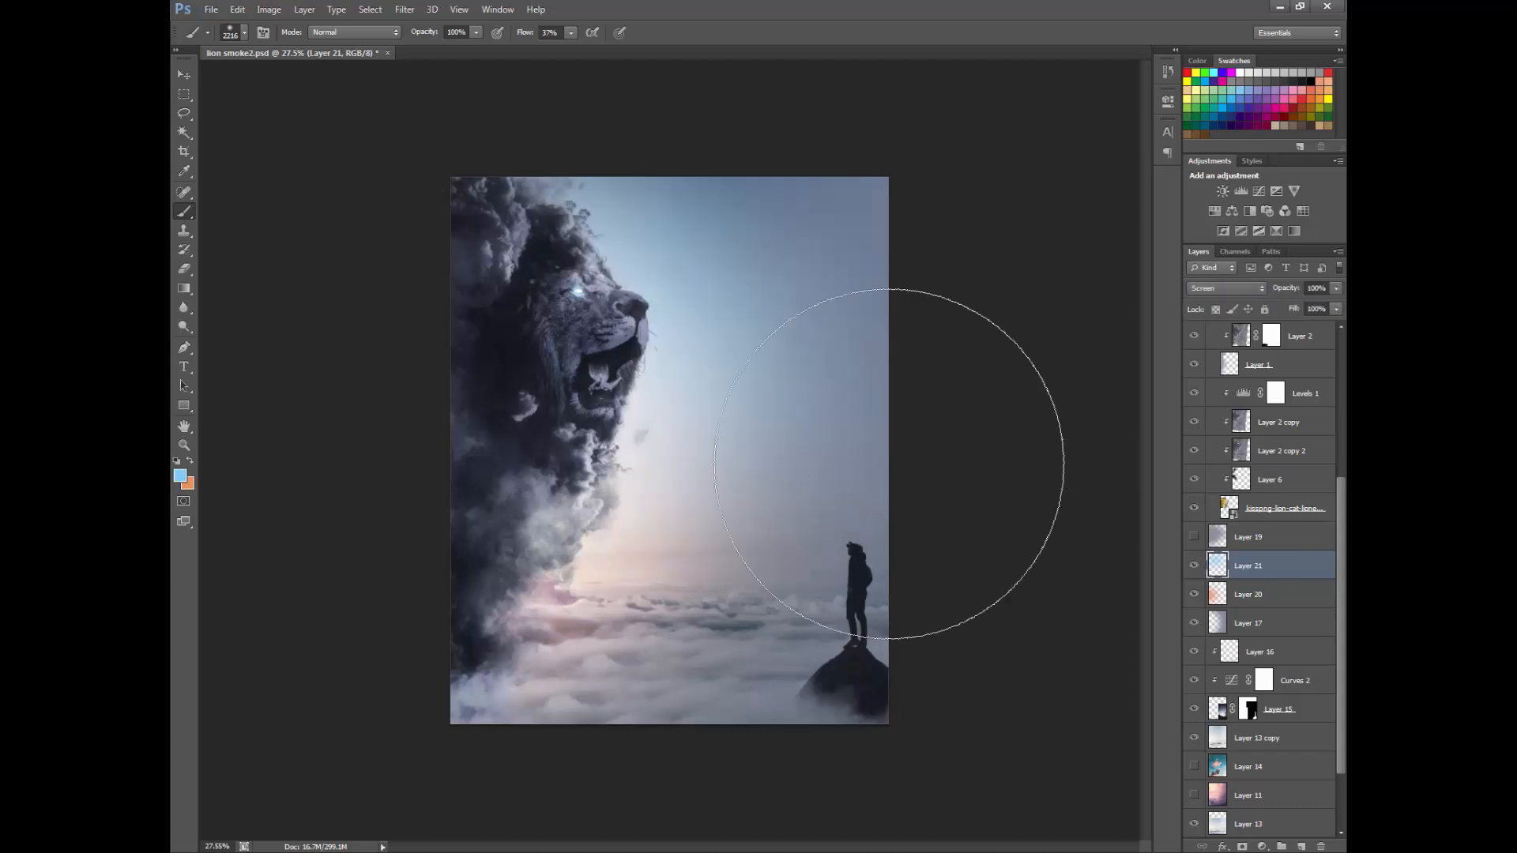
left_click(827, 364)
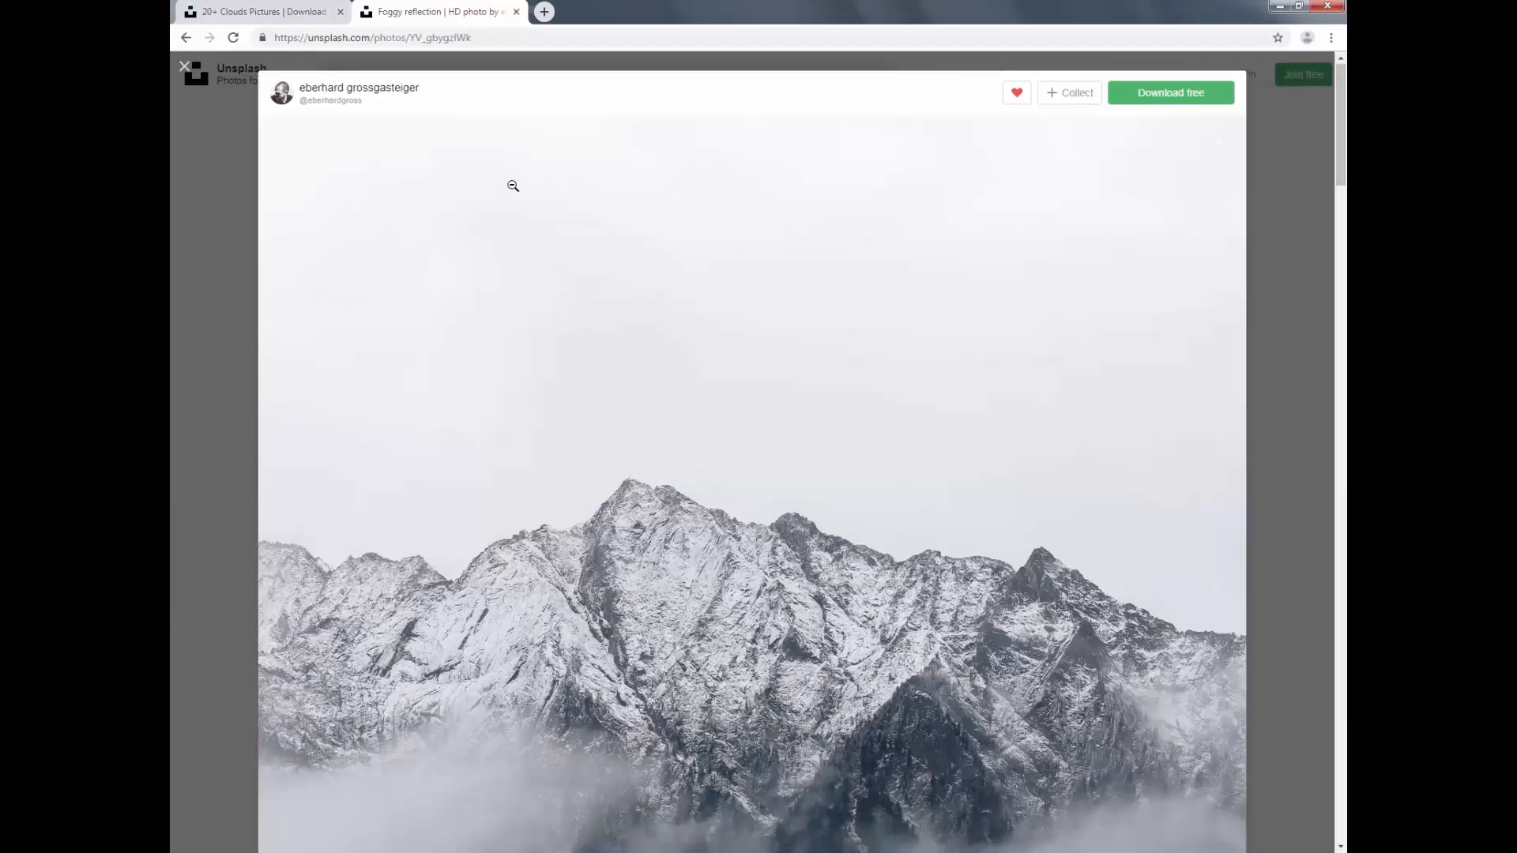
Step: Switch to Unsplash in the browser, close the mountain photo and look through the cloud photos
key("Escape")
left_click(263, 12)
scroll(690, 357, "down", 20)
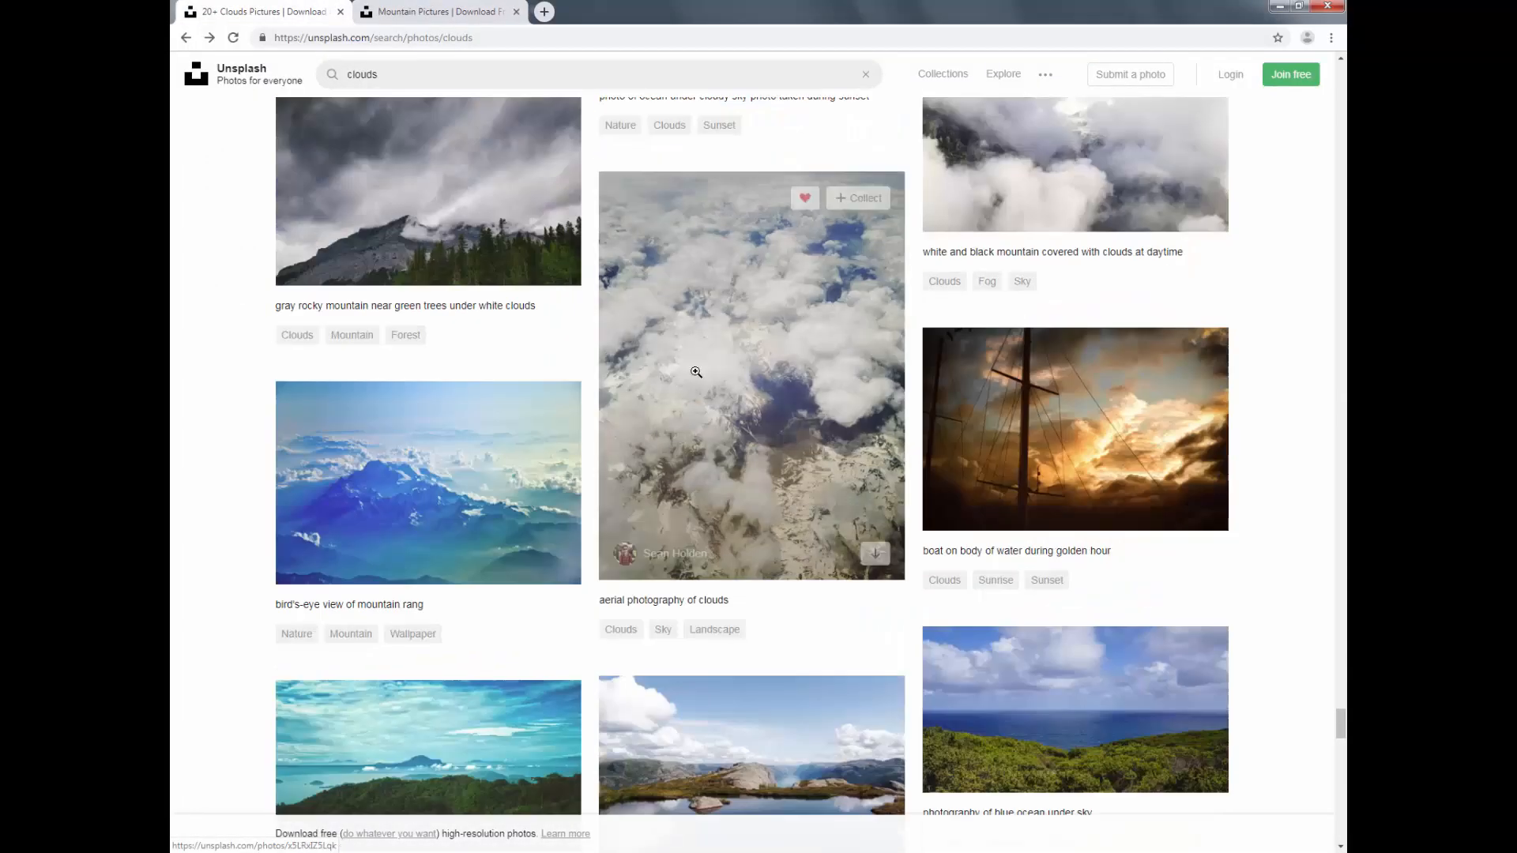
scroll(745, 393, "down", 20)
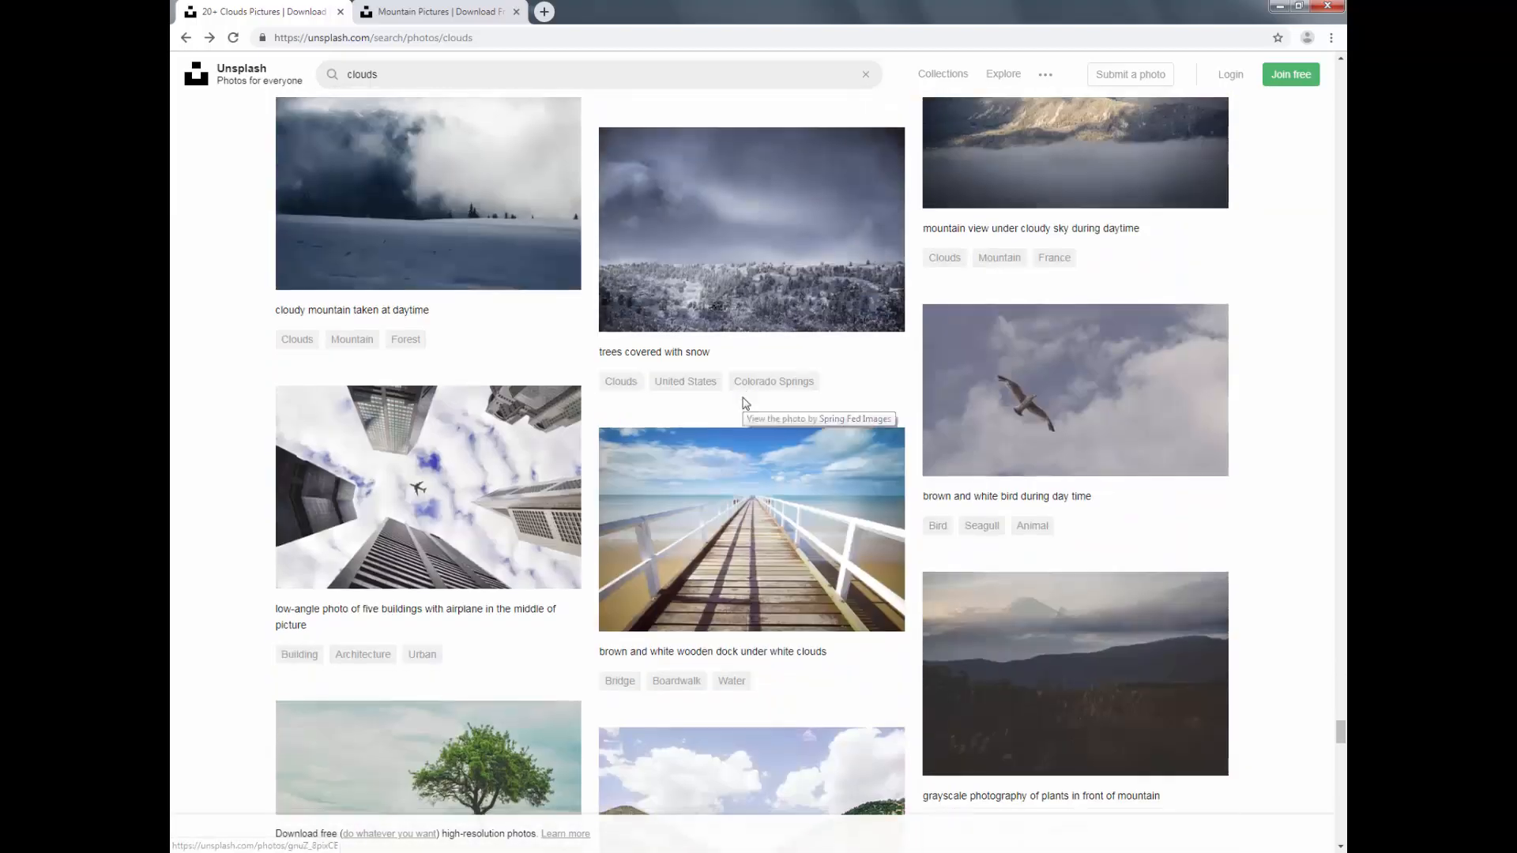
scroll(741, 409, "down", 20)
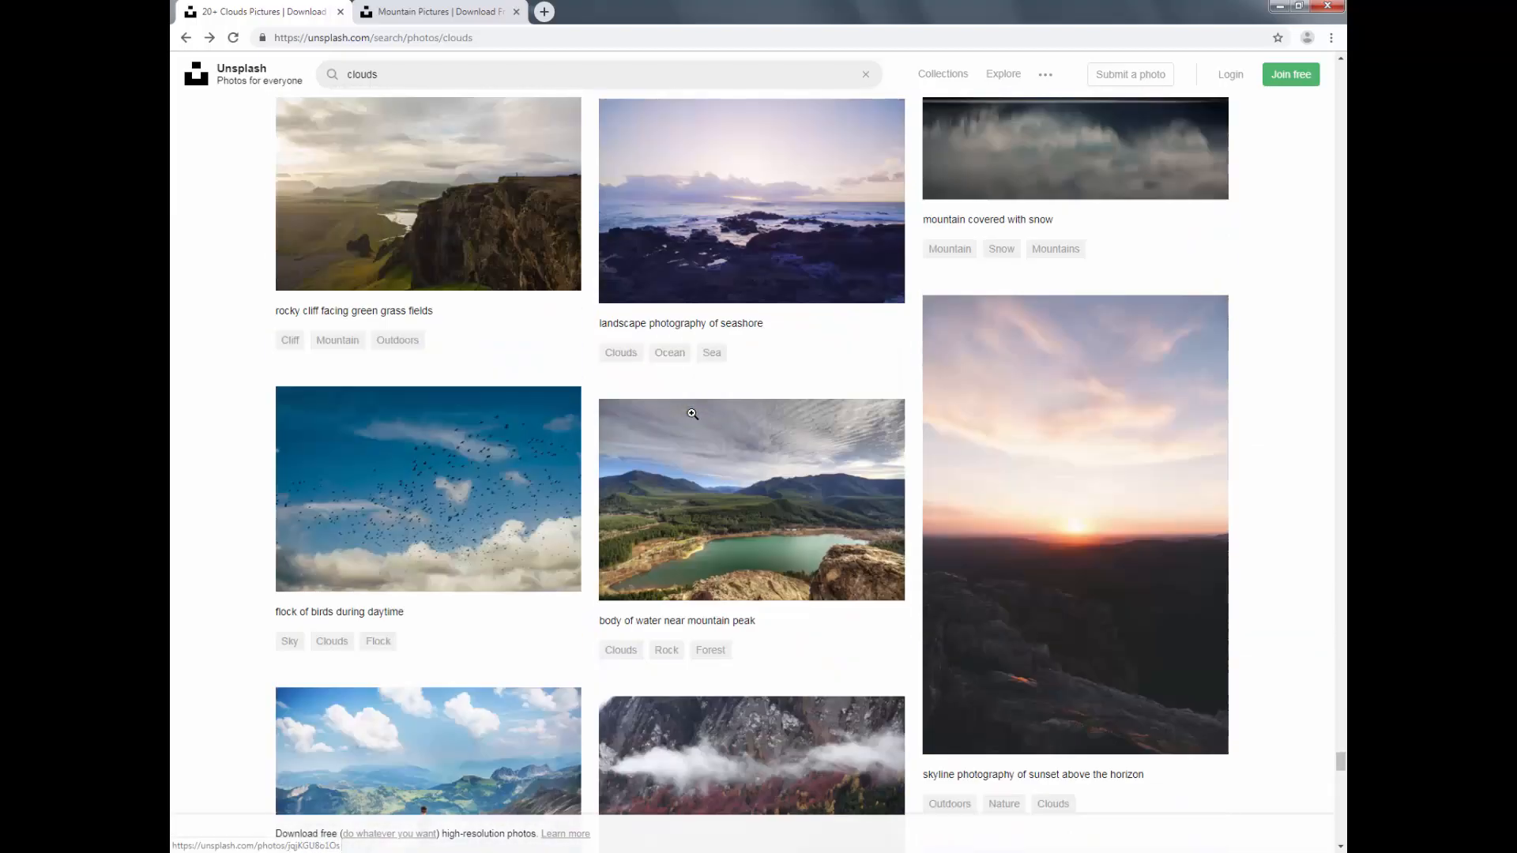
scroll(692, 414, "down", 10)
left_click_drag(1345, 683, 1343, 217)
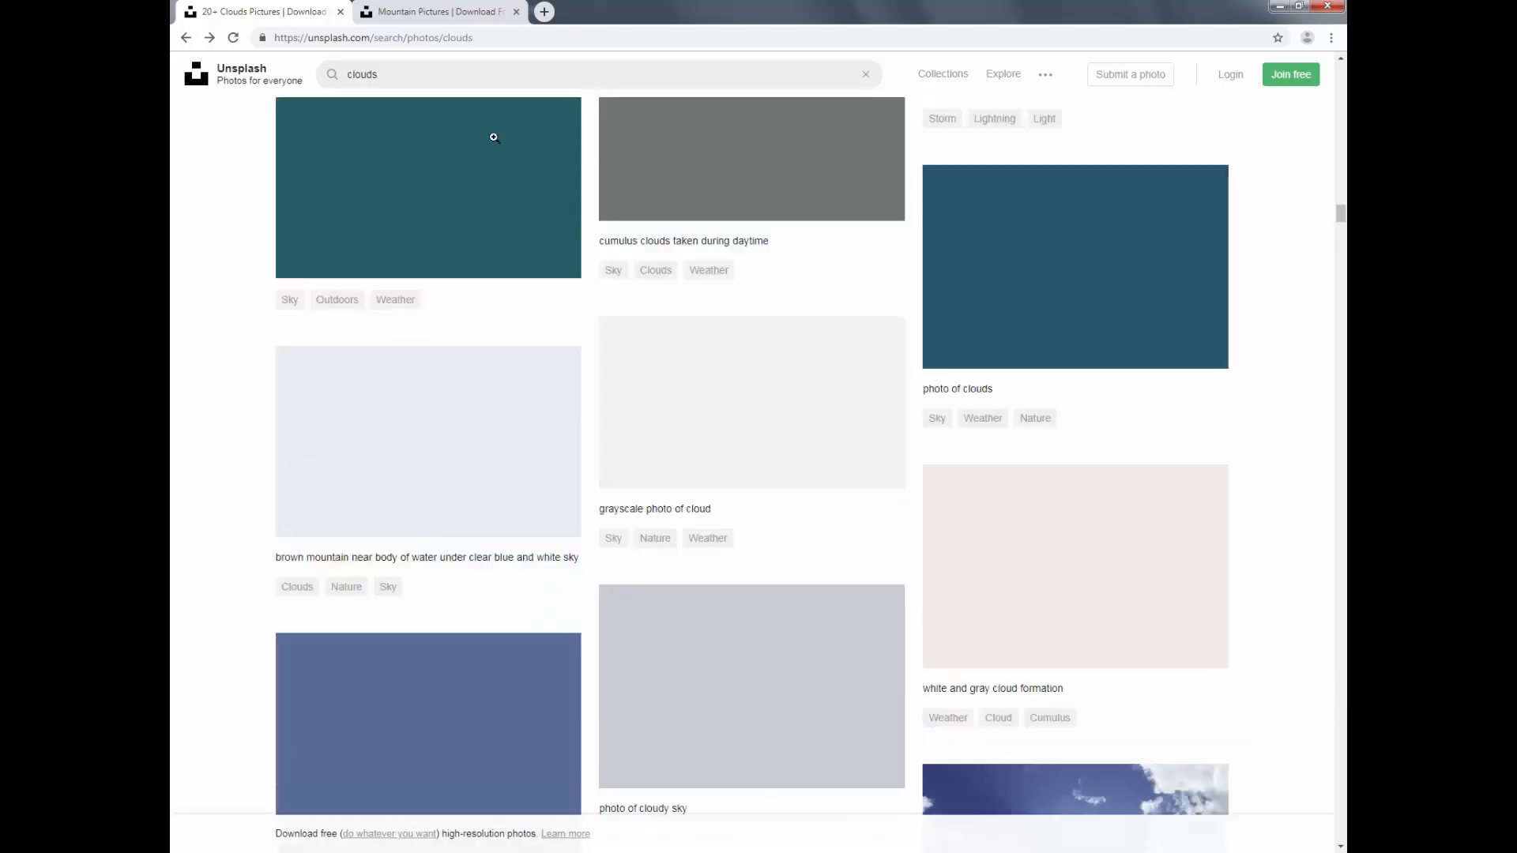
Step: Search Unsplash for "sky", open the pink clouds photo with the crescent moon and copy the image
double_click(400, 75)
type("sky")
key("Return")
scroll(599, 236, "down", 12)
scroll(600, 237, "down", 6)
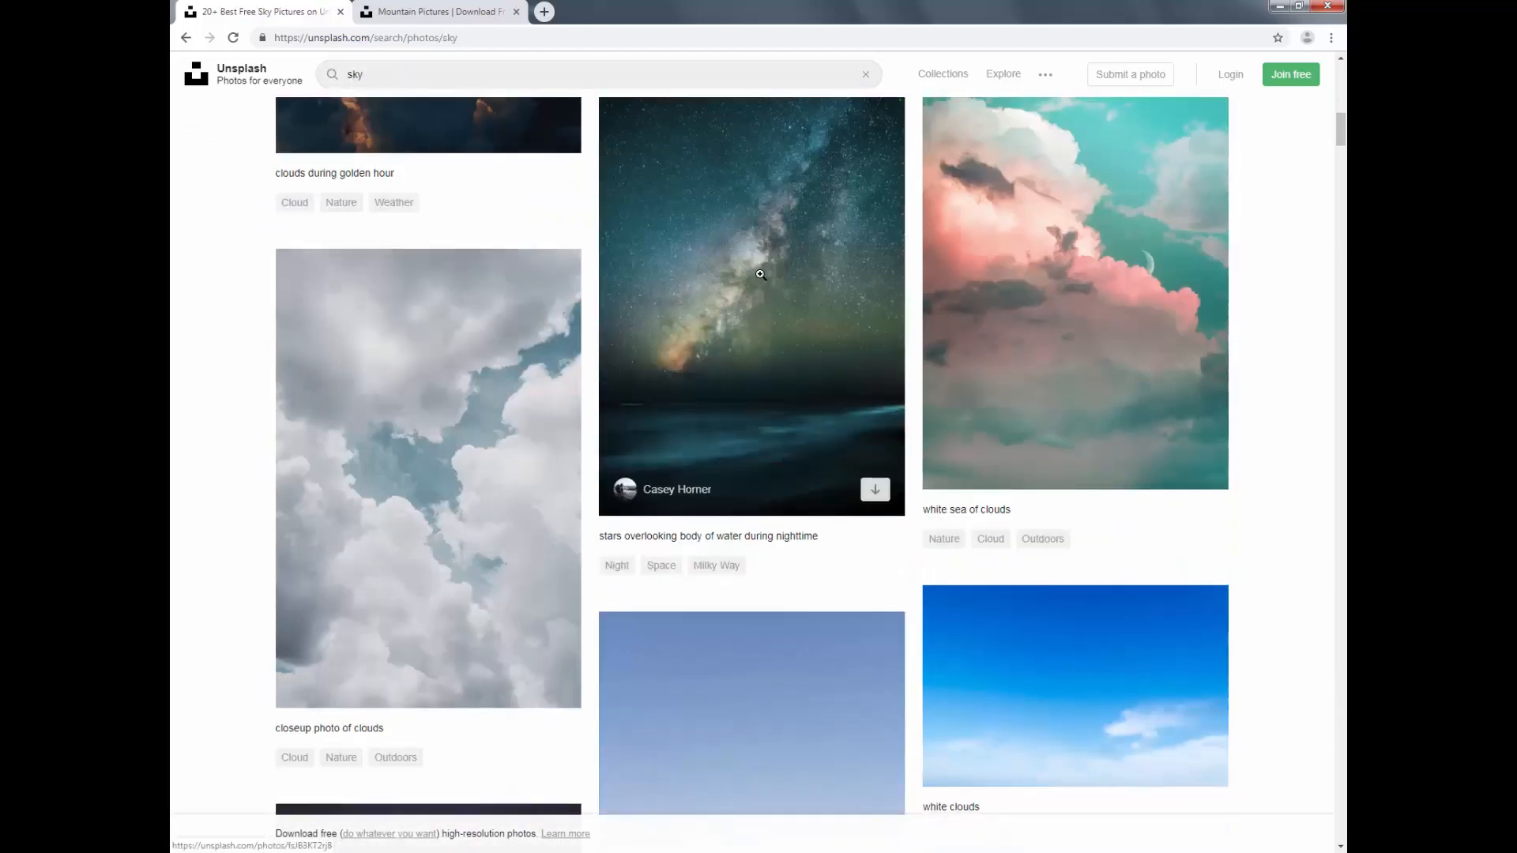
left_click(1015, 193)
right_click(846, 332)
right_click(786, 337)
left_click(824, 378)
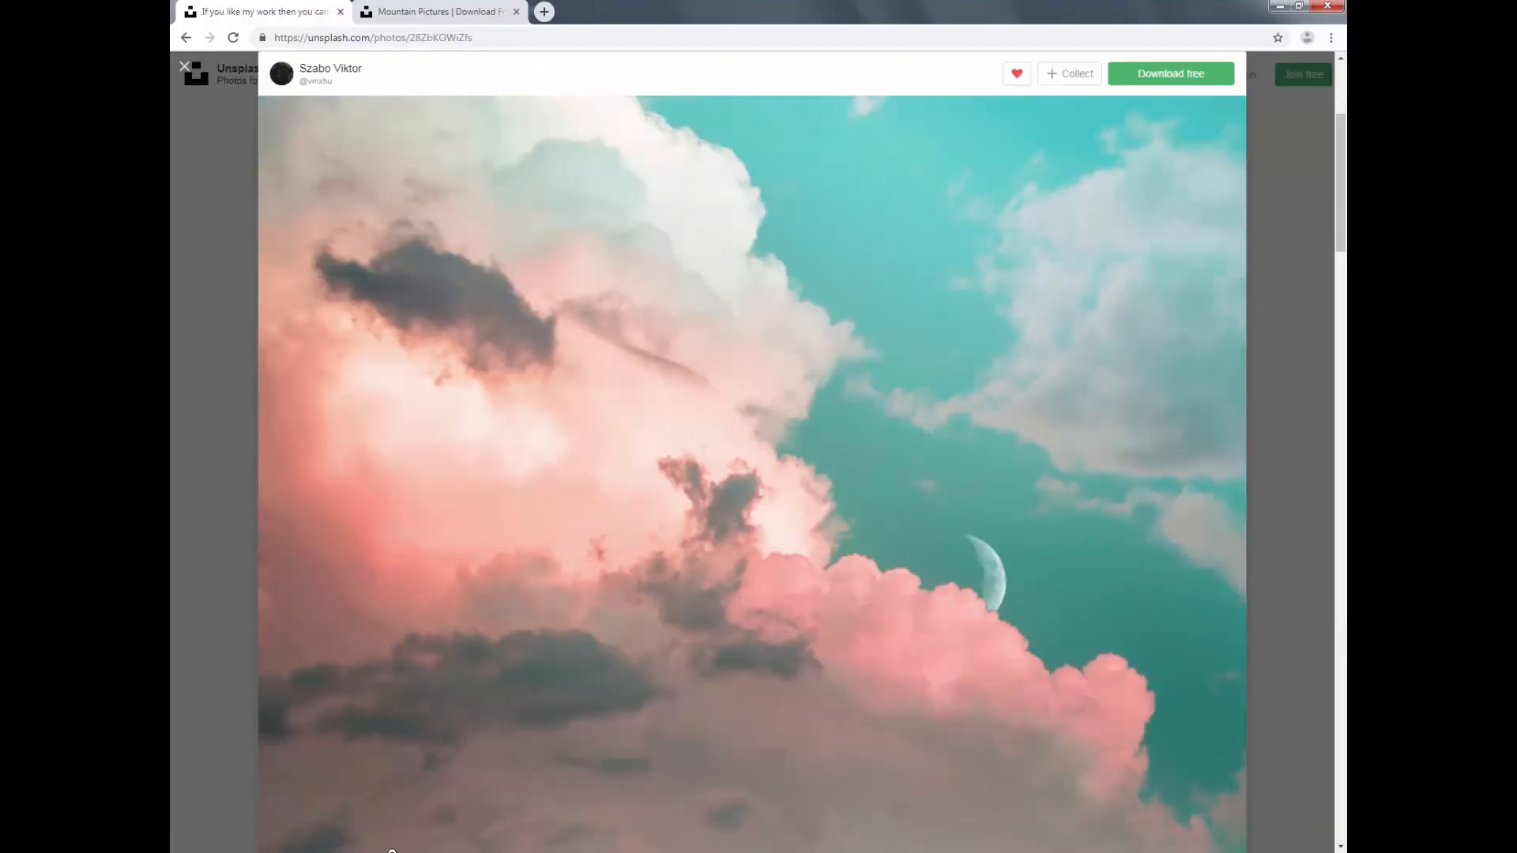
Step: Switch back to Photoshop, paste the sky photo above Layer 21 and place it behind the lion
left_click(389, 850)
left_click(240, 11)
left_click(257, 138)
key("v")
left_click_drag(703, 343, 680, 283)
Step: Go through the blend modes for the pasted sky on Layer 22 and set it to Screen
left_click(1226, 288)
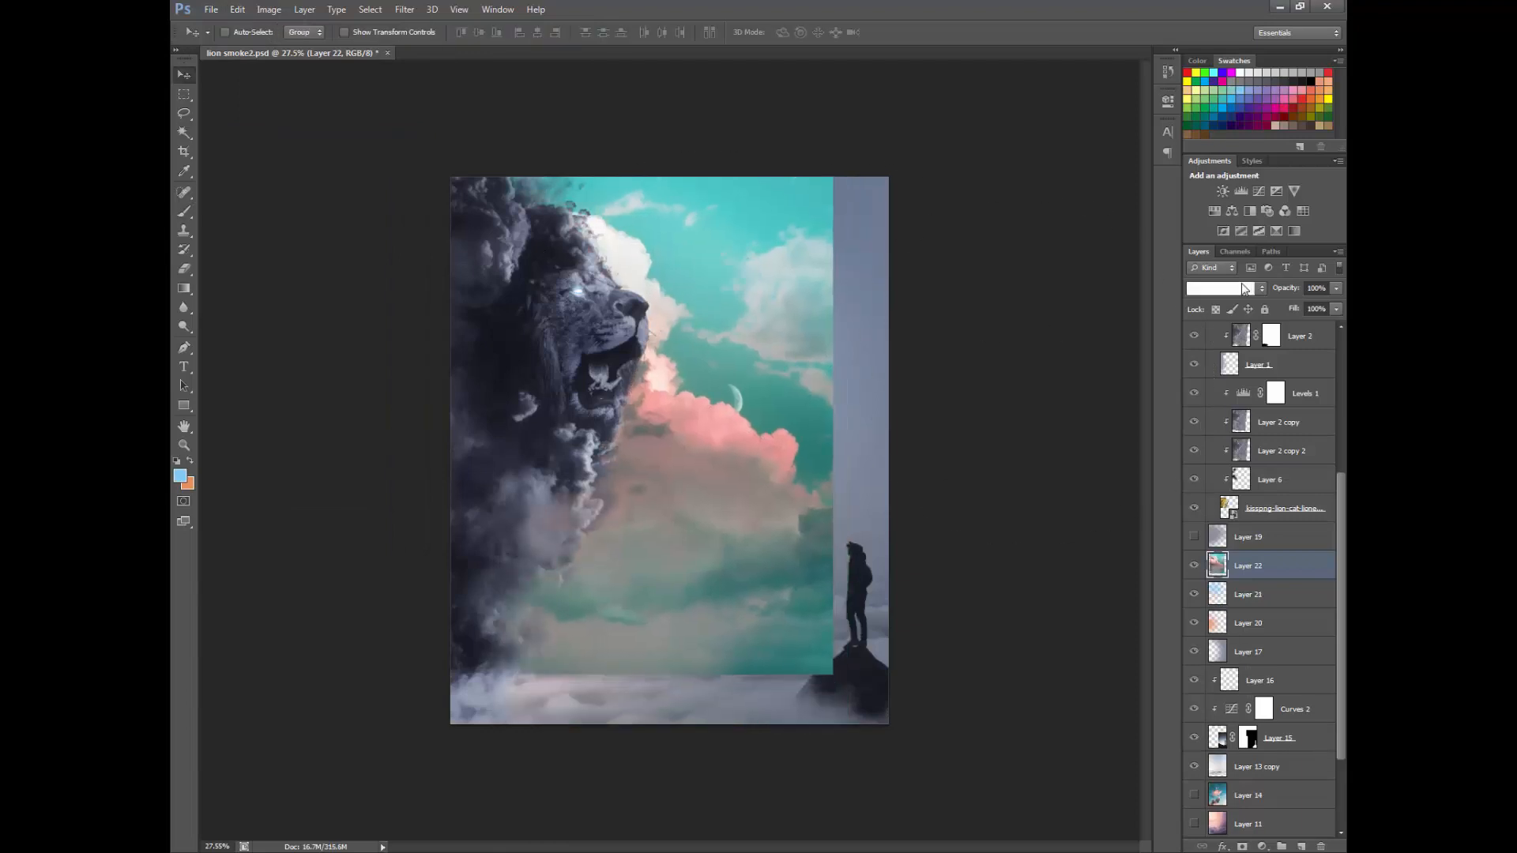
left_click(1209, 329)
key("Down")
key("Down")
key("Down")
key("Down")
key("Down")
key("Down")
key("Down")
key("Down")
key("Down")
key("Down")
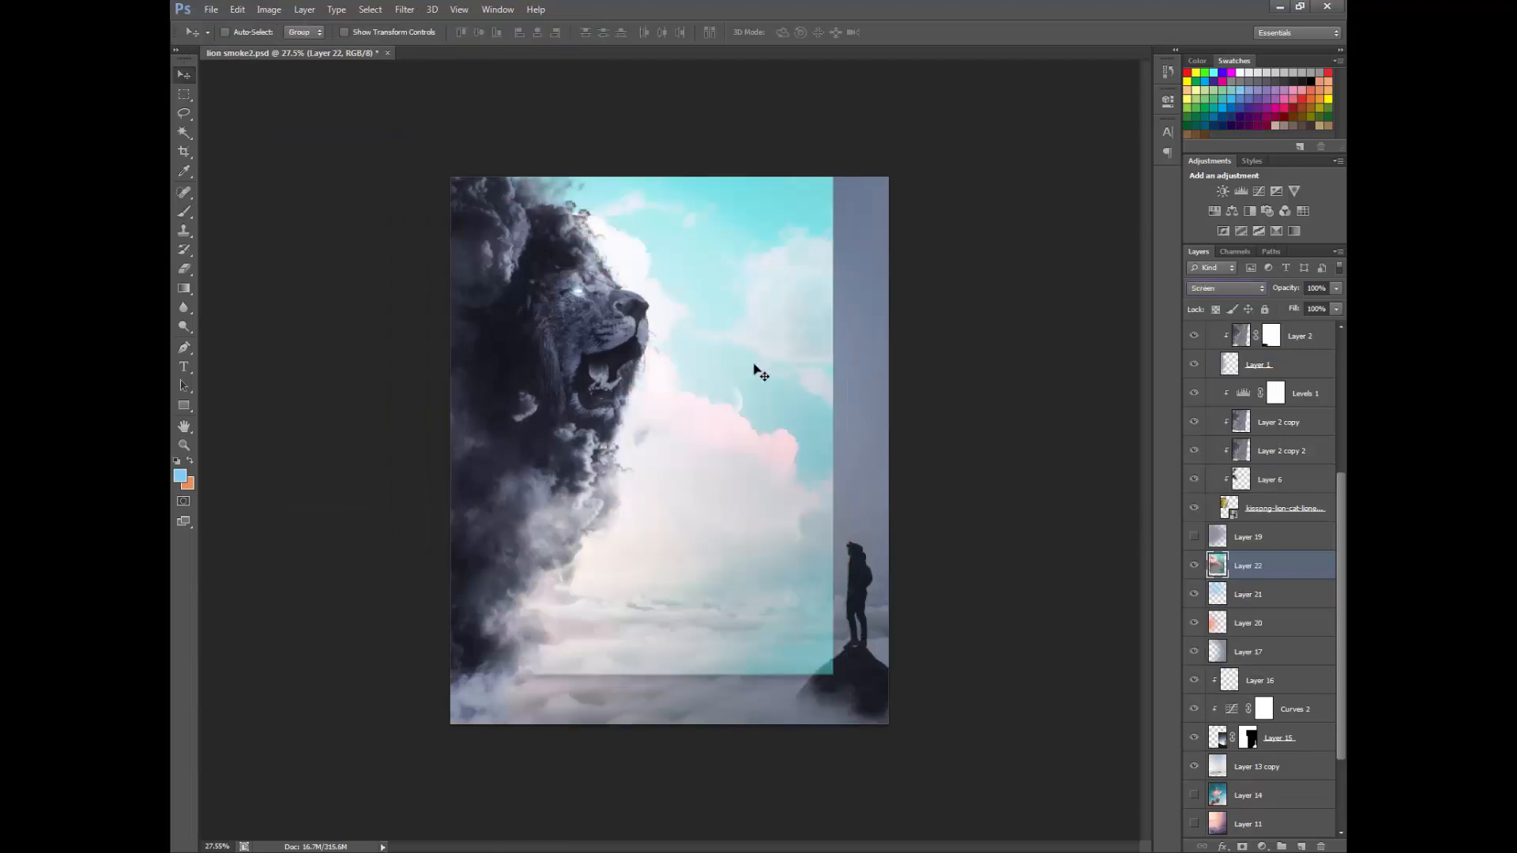
Step: Try the sky in Overlay mode, shift it to the canvas's right edge and place its layer between Layer 20 and Layer 17
left_click_drag(1248, 565, 1237, 651)
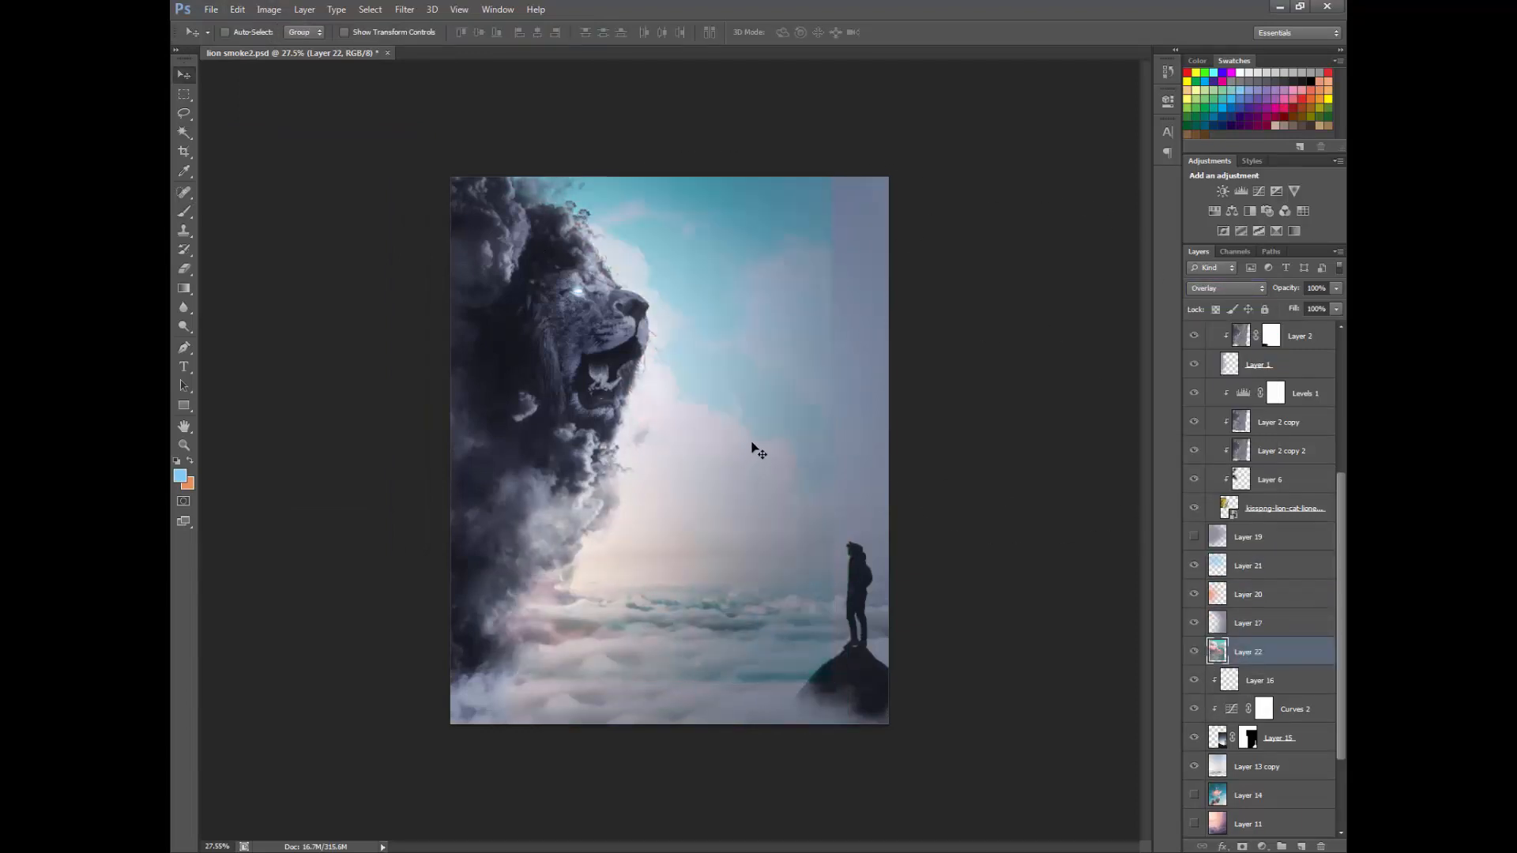
left_click_drag(756, 449, 822, 445)
left_click(1239, 289)
left_click_drag(1285, 649, 1282, 605)
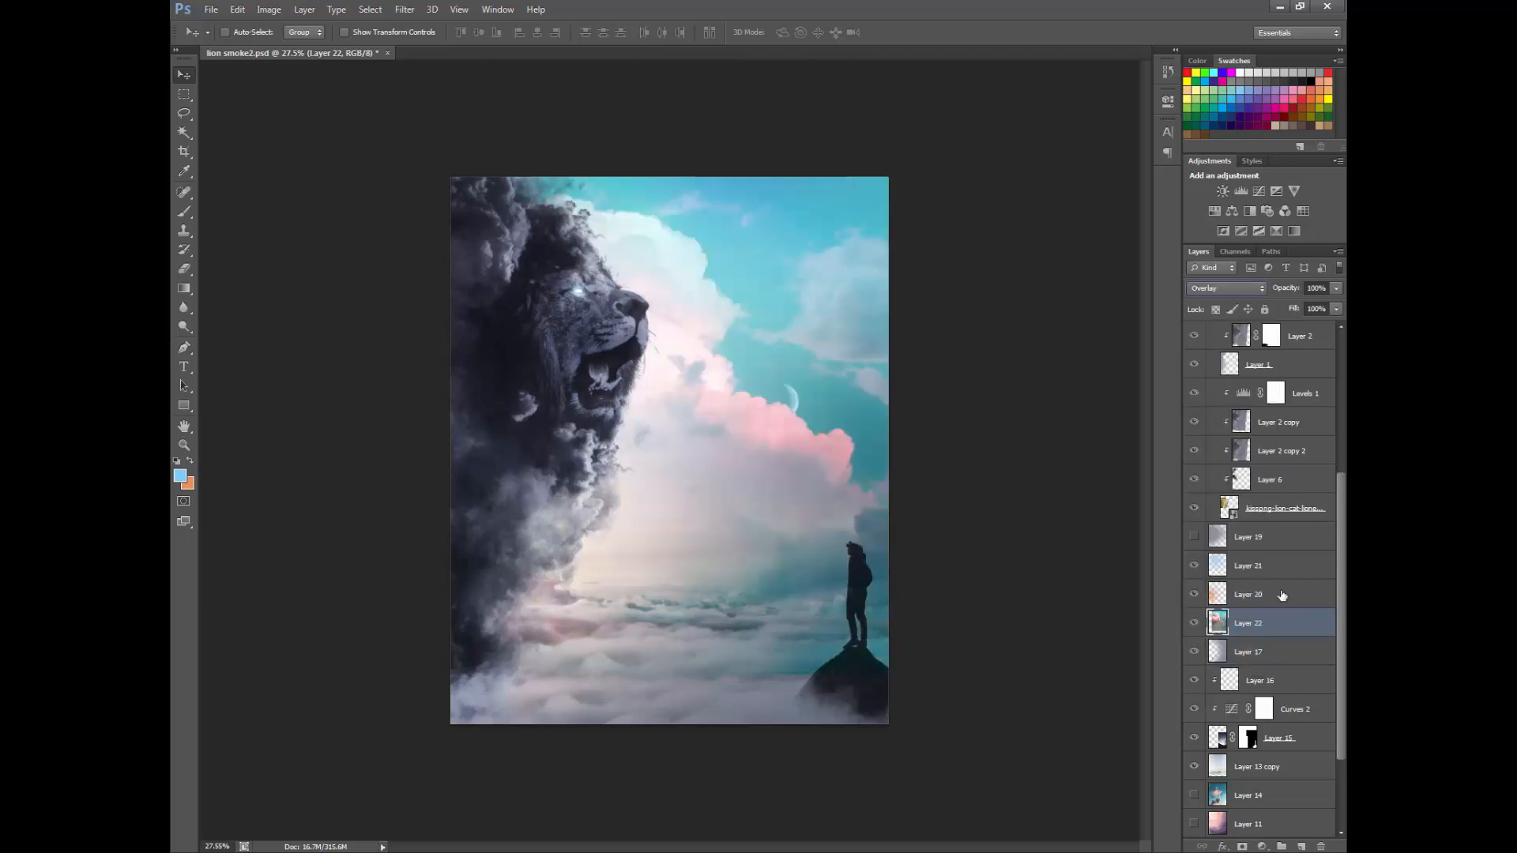
scroll(769, 496, "up", 4)
scroll(789, 442, "down", 2)
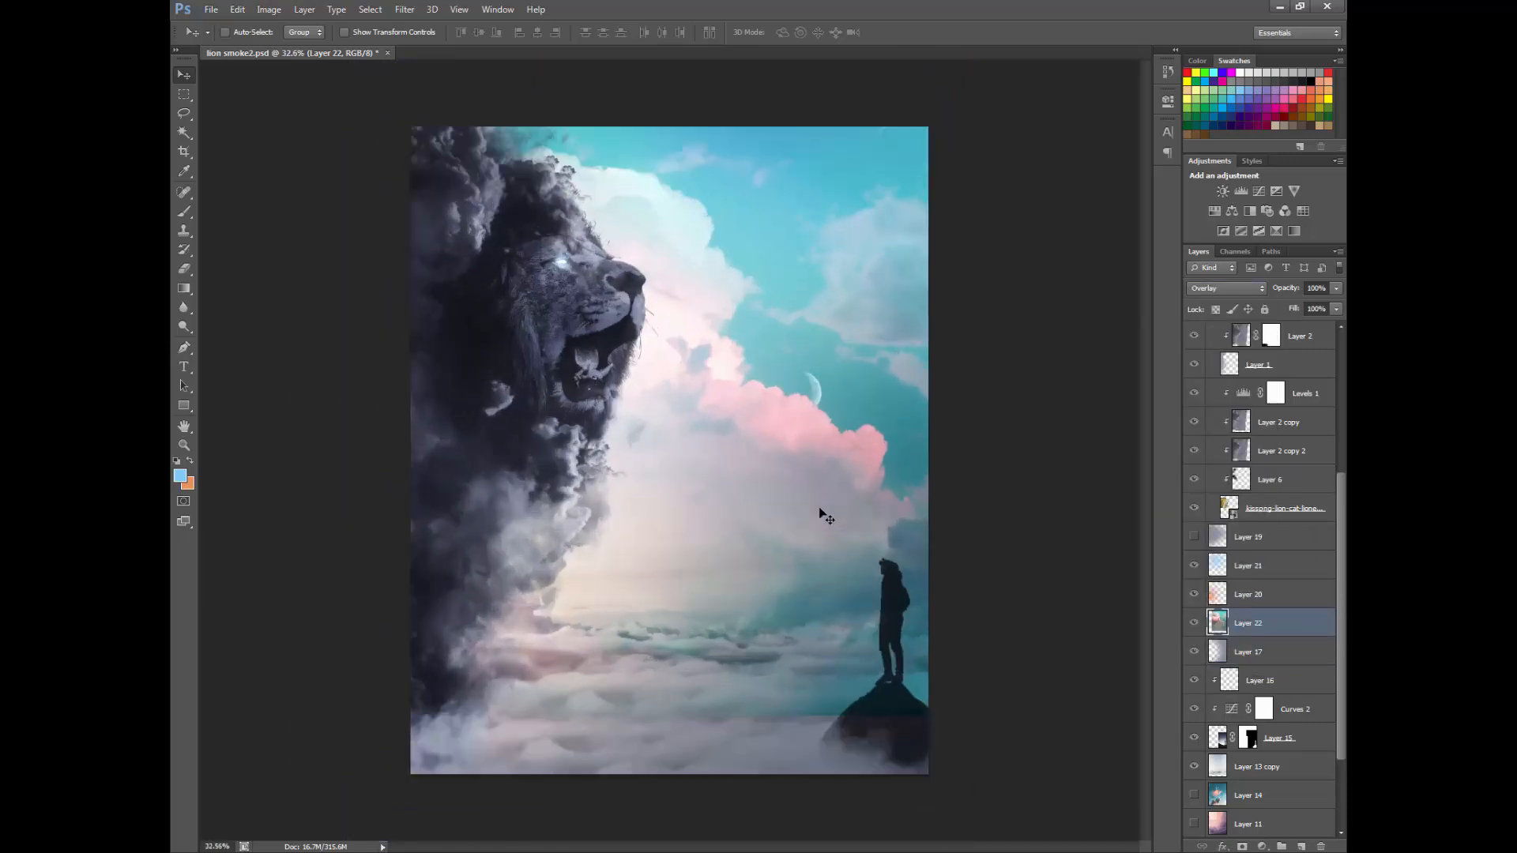
Step: Try the Luminosity blend mode at 52% opacity on the sky layer and compare it on and off
left_click(1225, 288)
left_click(1208, 673)
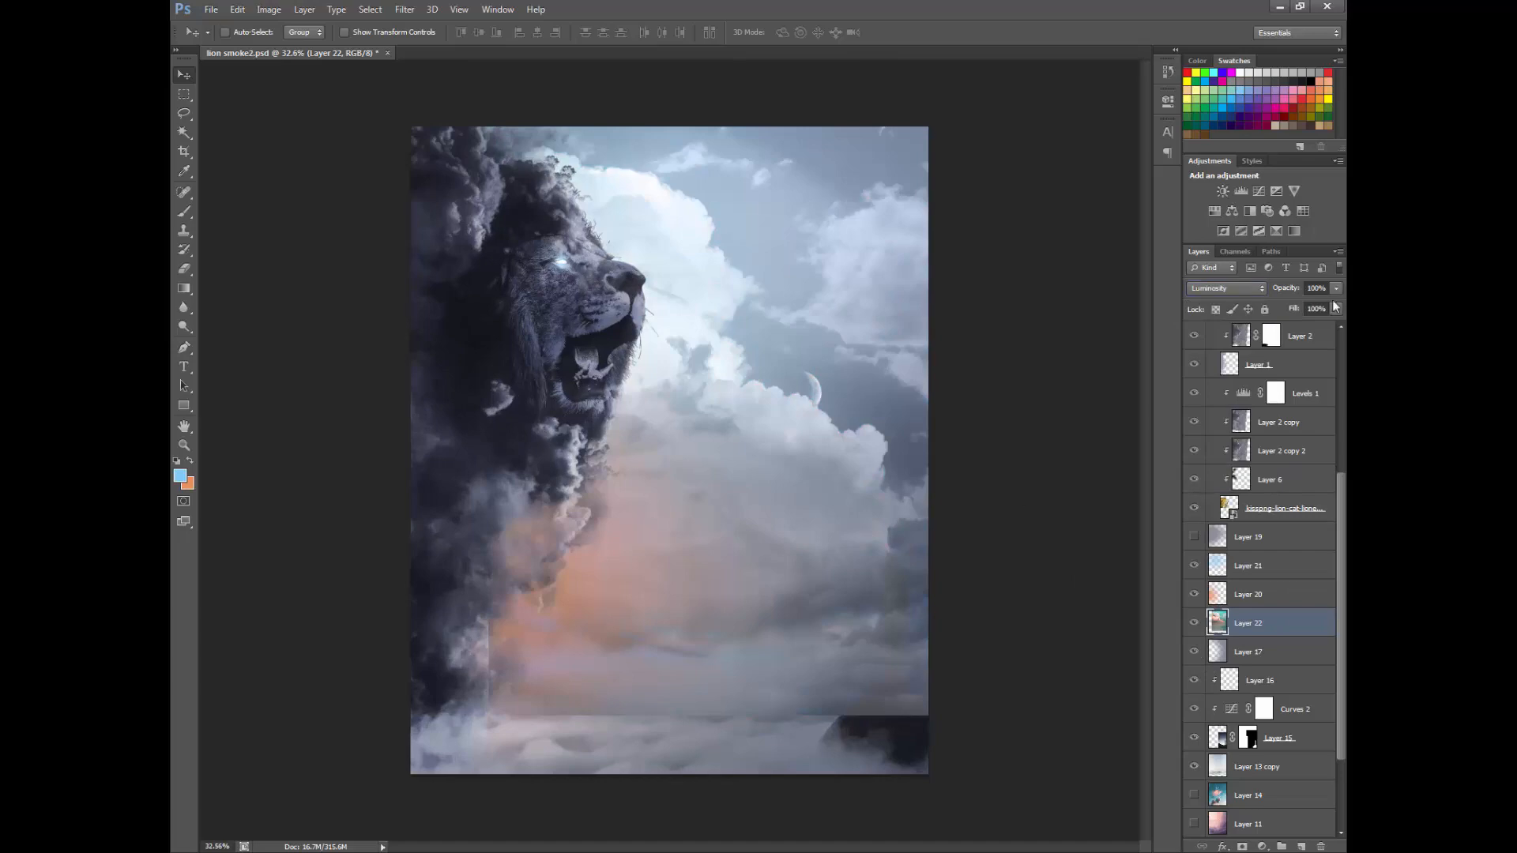
left_click_drag(1304, 304, 1302, 305)
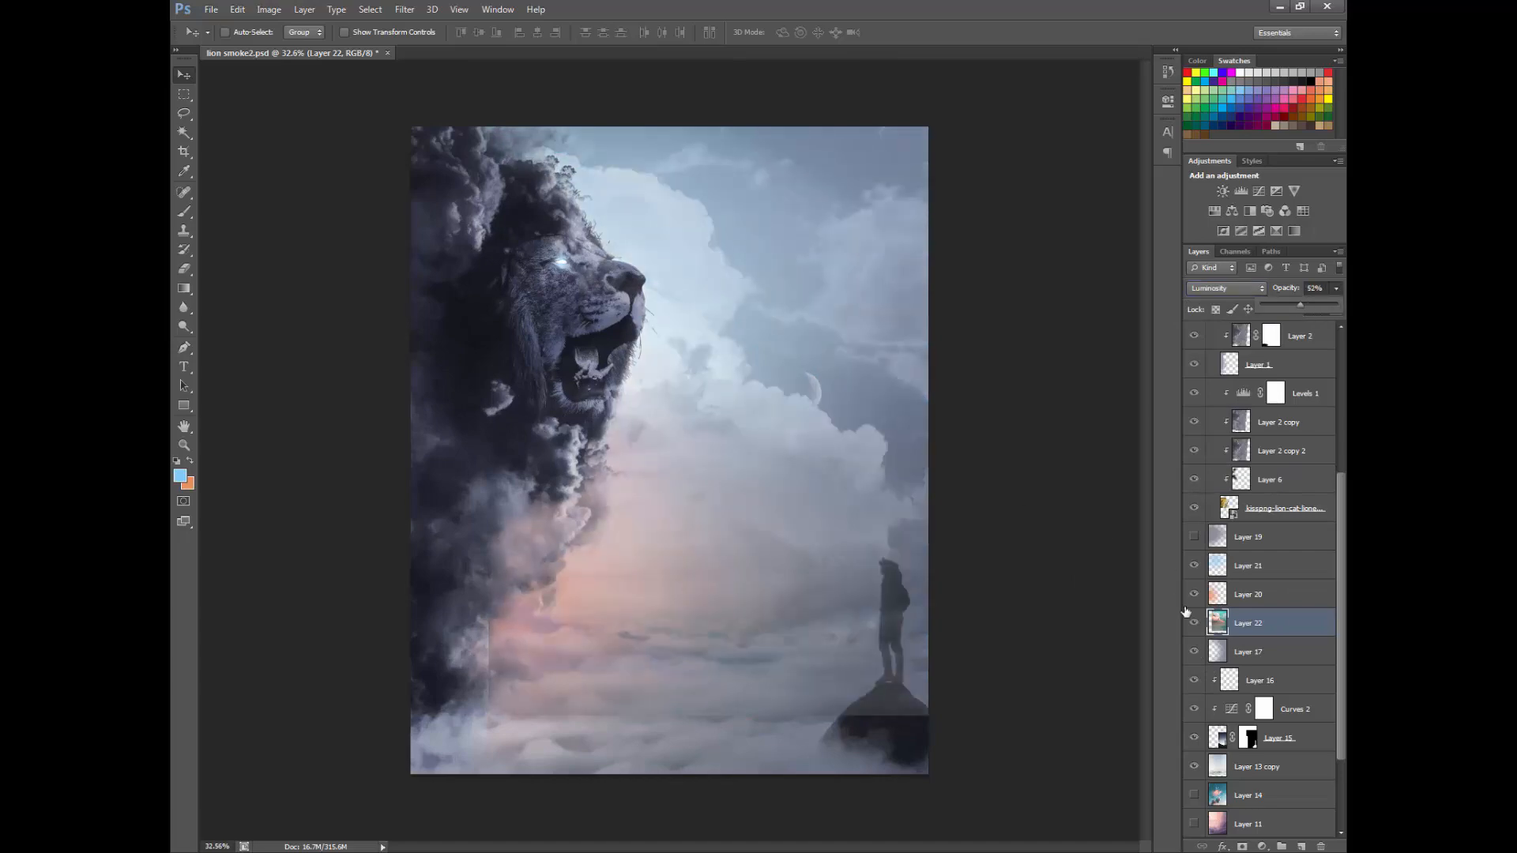
left_click(1194, 622)
left_click(1194, 623)
left_click(1194, 623)
left_click(1193, 623)
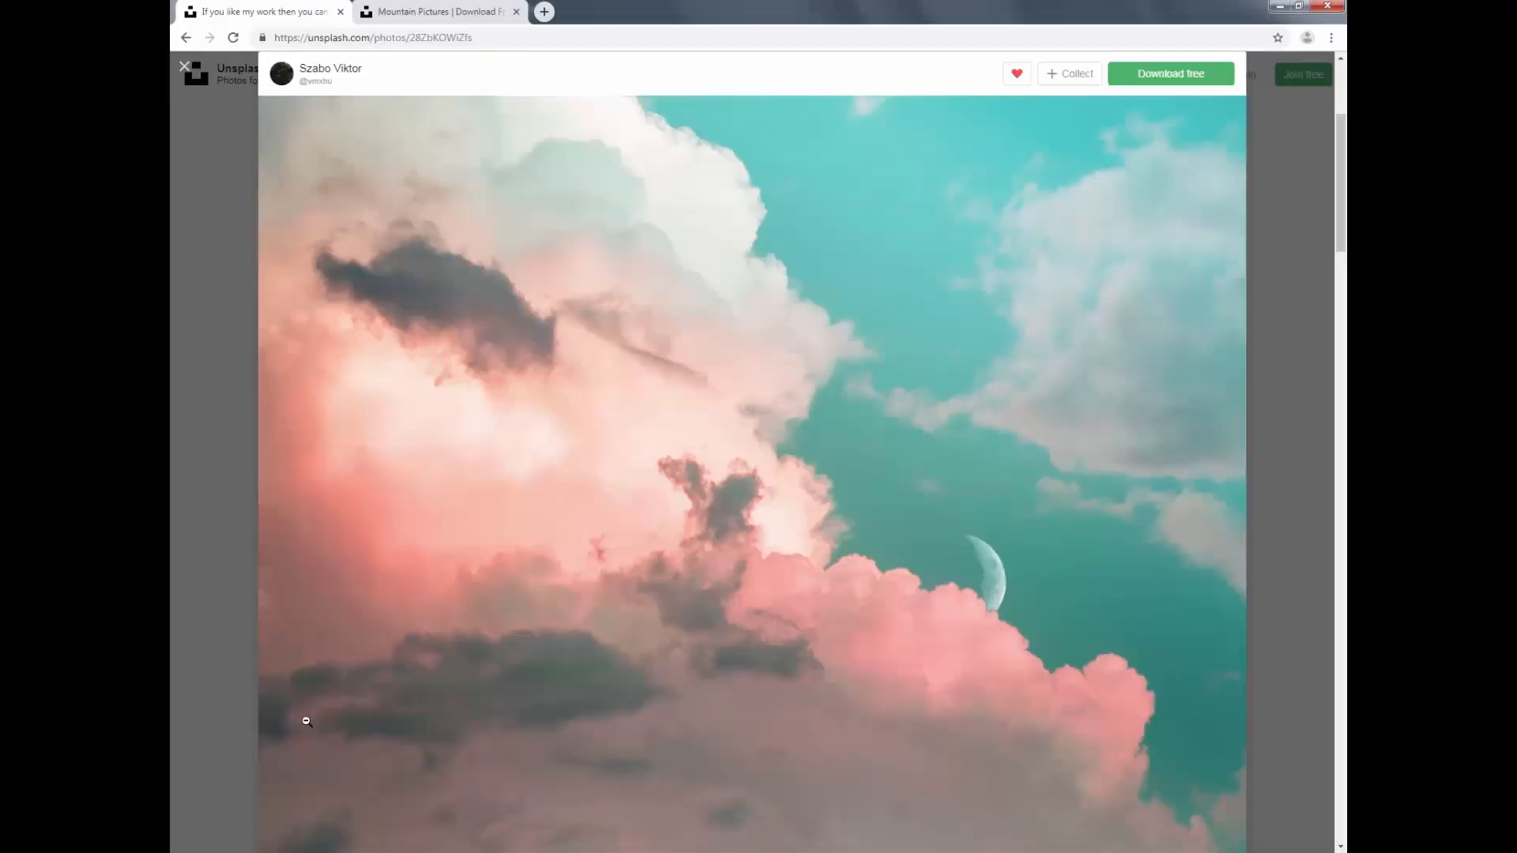
Step: Switch to the Unsplash mountain results and pick the landscape photo of mountain alps above the clouds
scroll(492, 333, "down", 20)
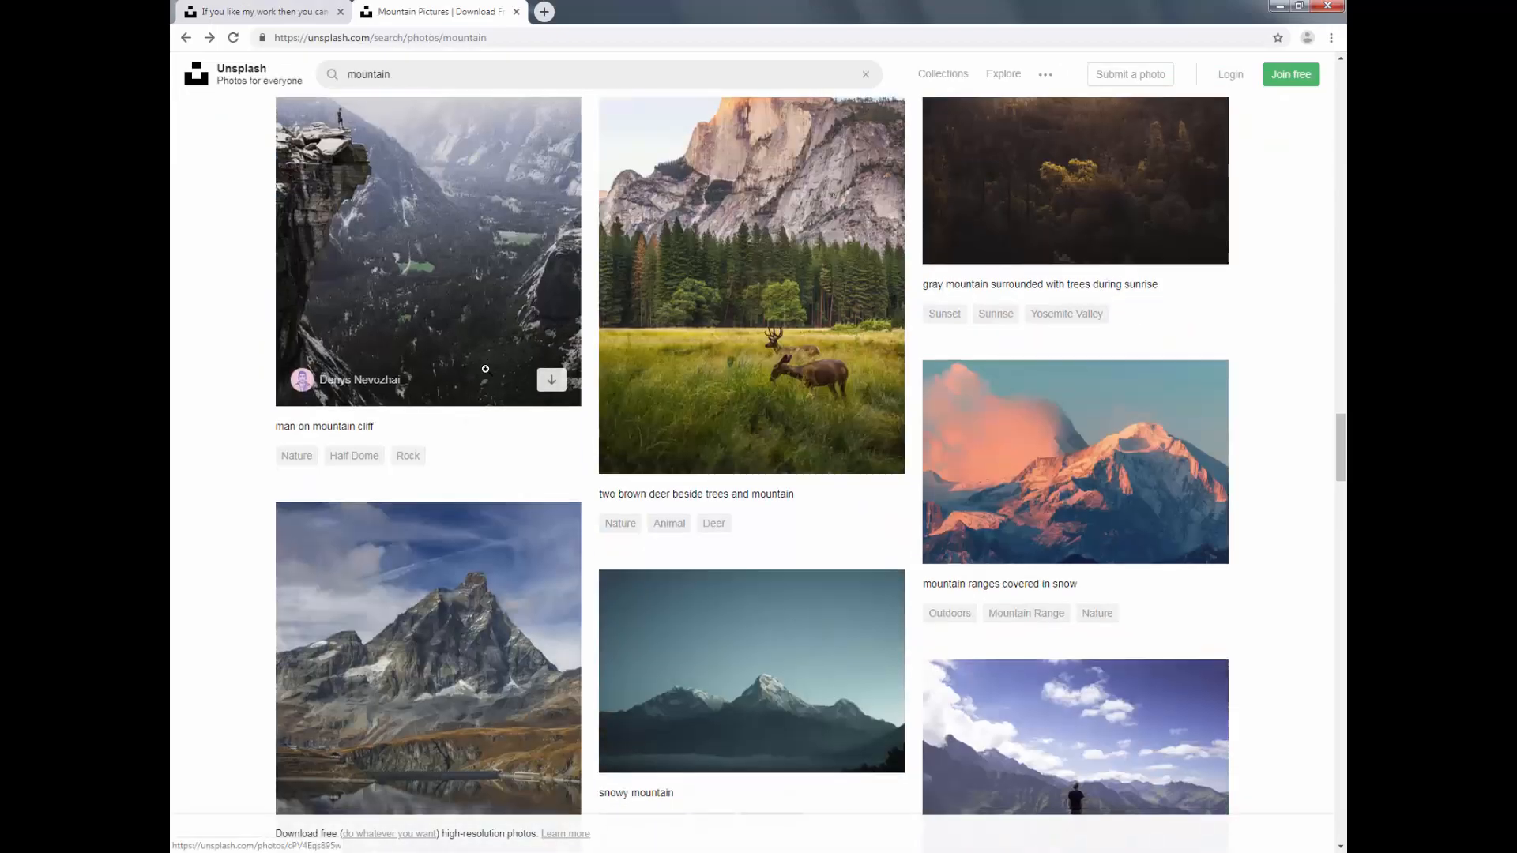
scroll(645, 418, "down", 20)
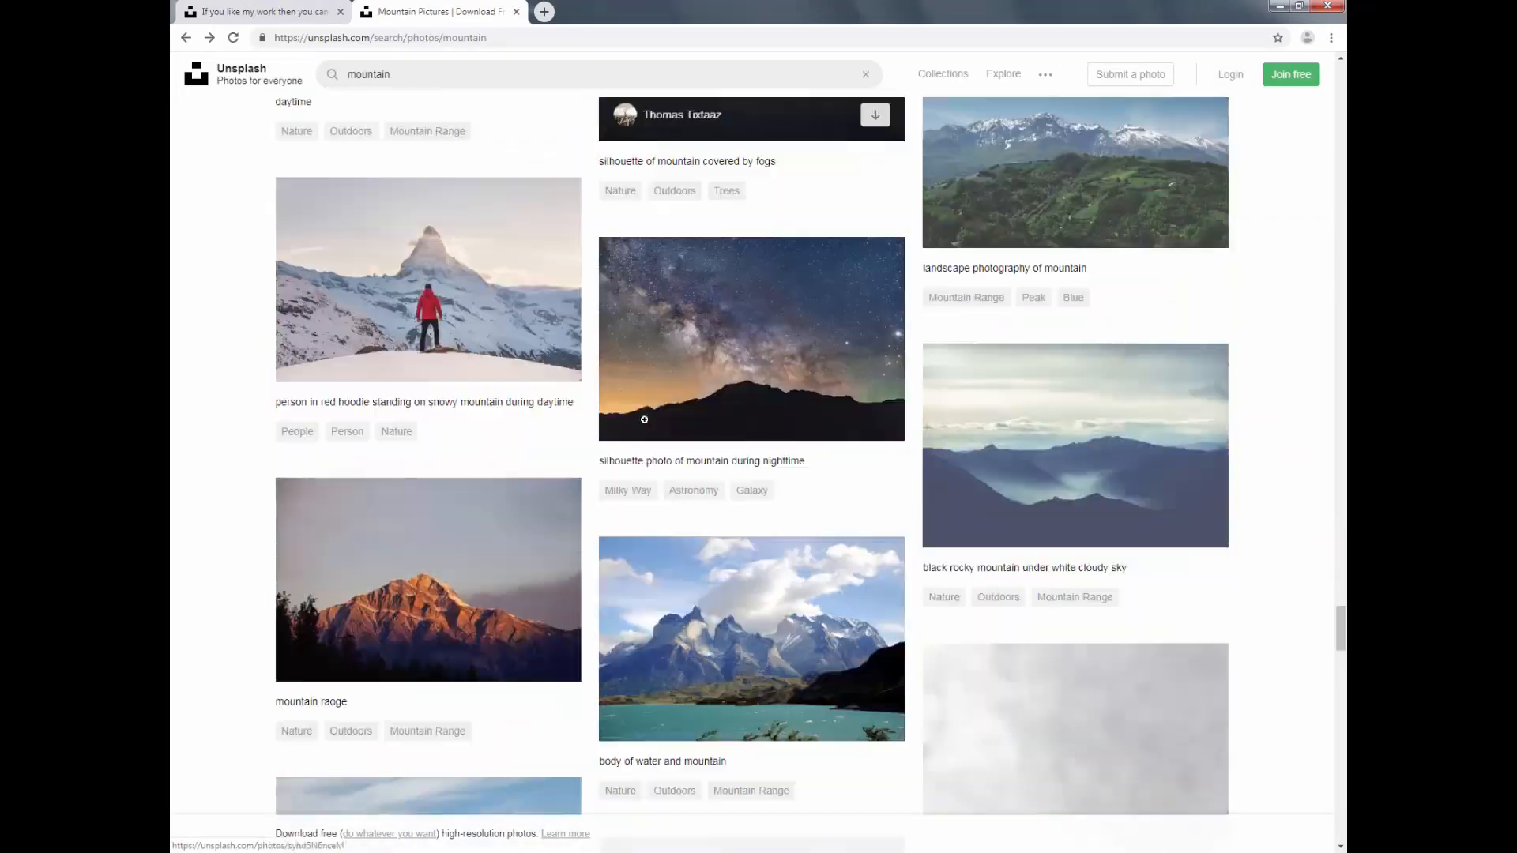
scroll(711, 427, "down", 20)
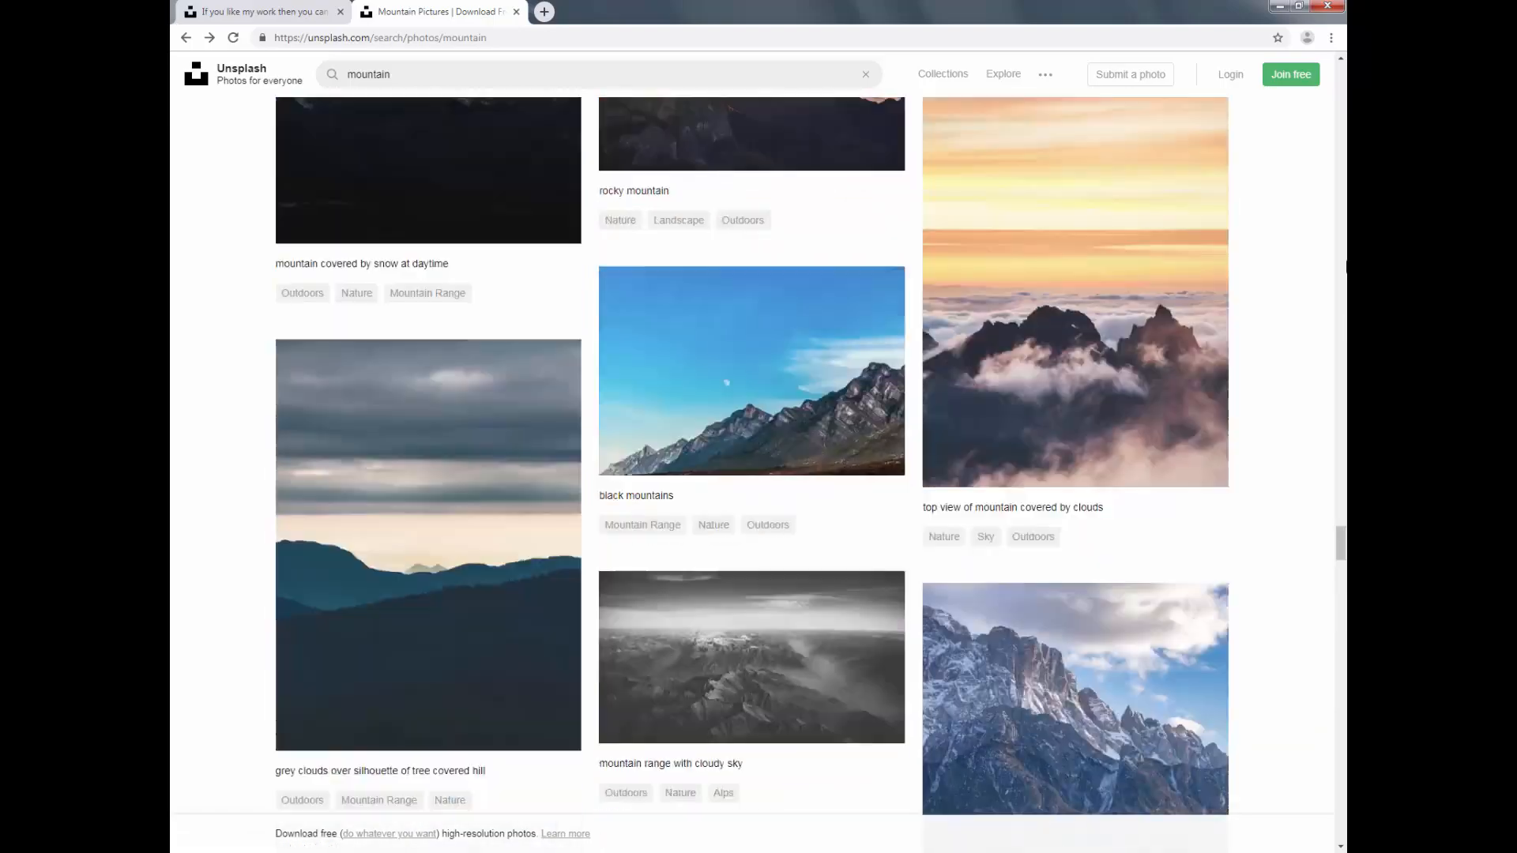
left_click_drag(1346, 267, 1347, 242)
scroll(860, 332, "up", 15)
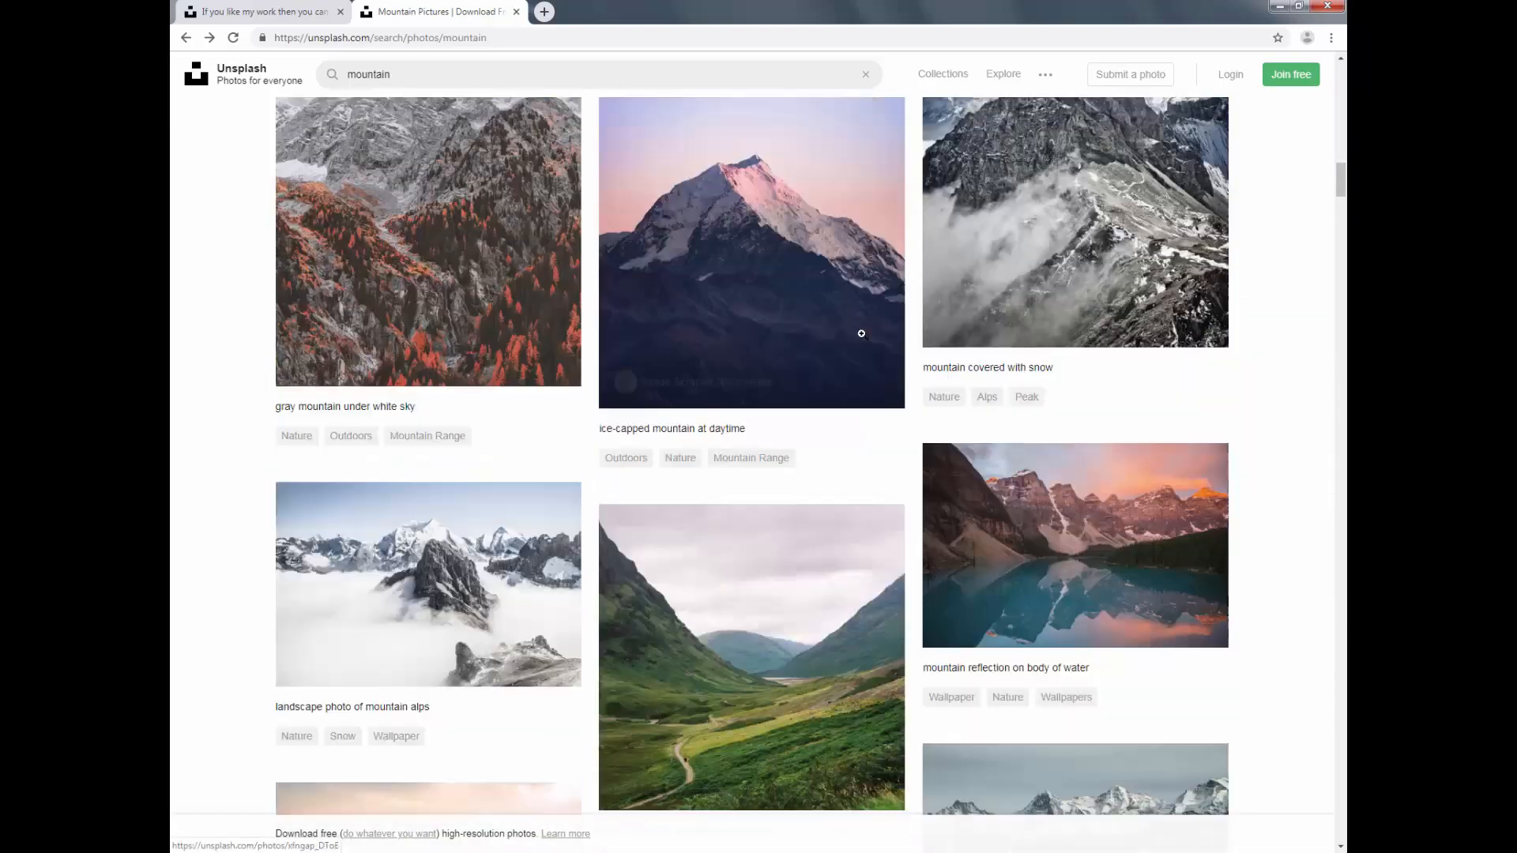
left_click(518, 218)
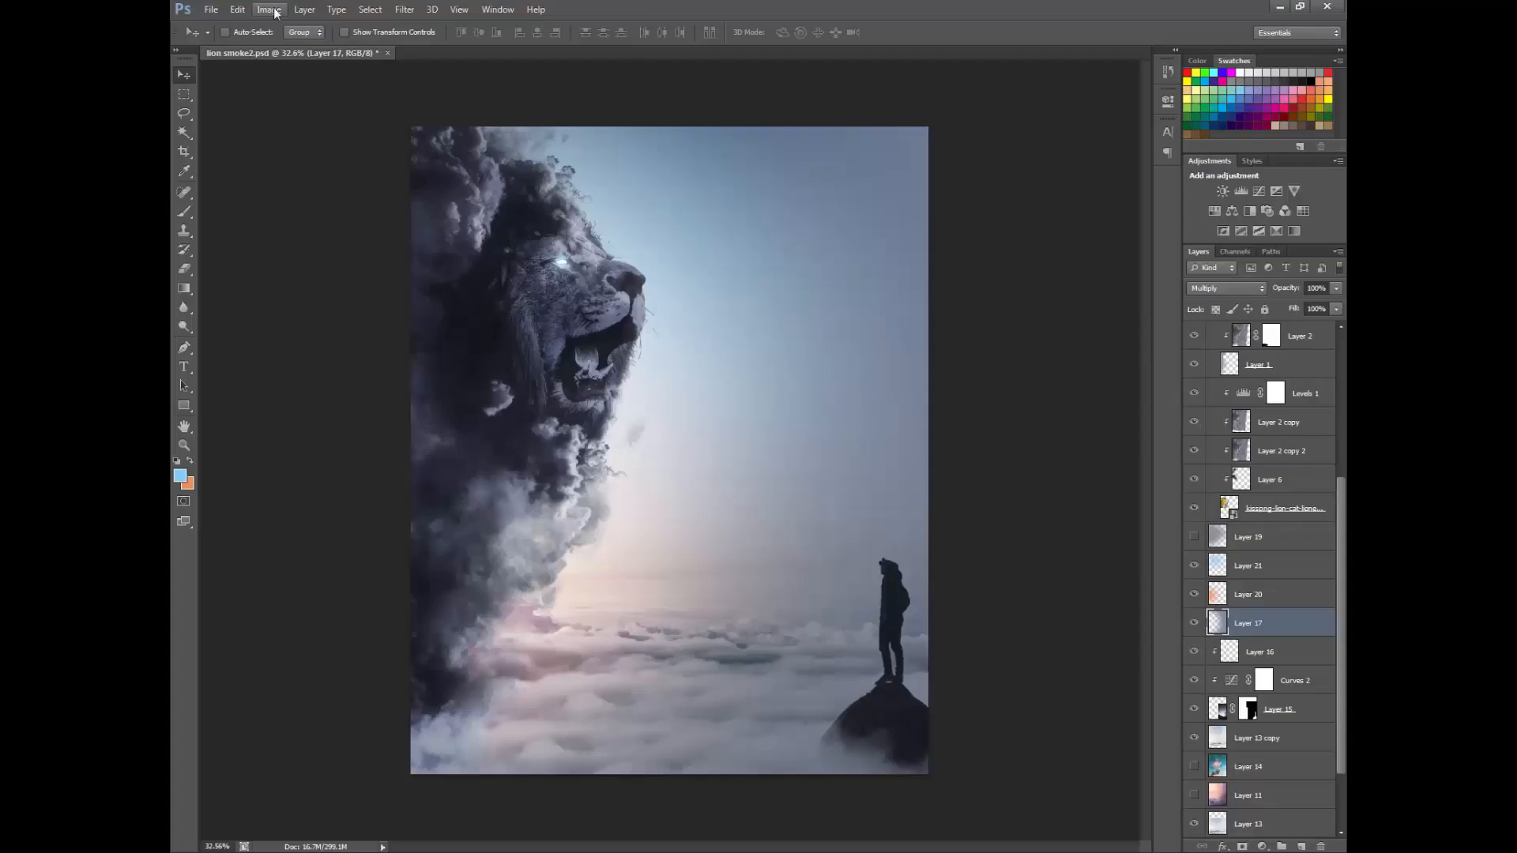
Step: Paste the alps photo into the composition, fit it behind the man and move its layer between Layer 15 and Layer 13 copy
key("ctrl+v")
key("ctrl+t")
left_click_drag(867, 449, 903, 431)
key("Return")
left_click_drag(1273, 632, 1273, 652)
left_click_drag(1283, 766, 1283, 757)
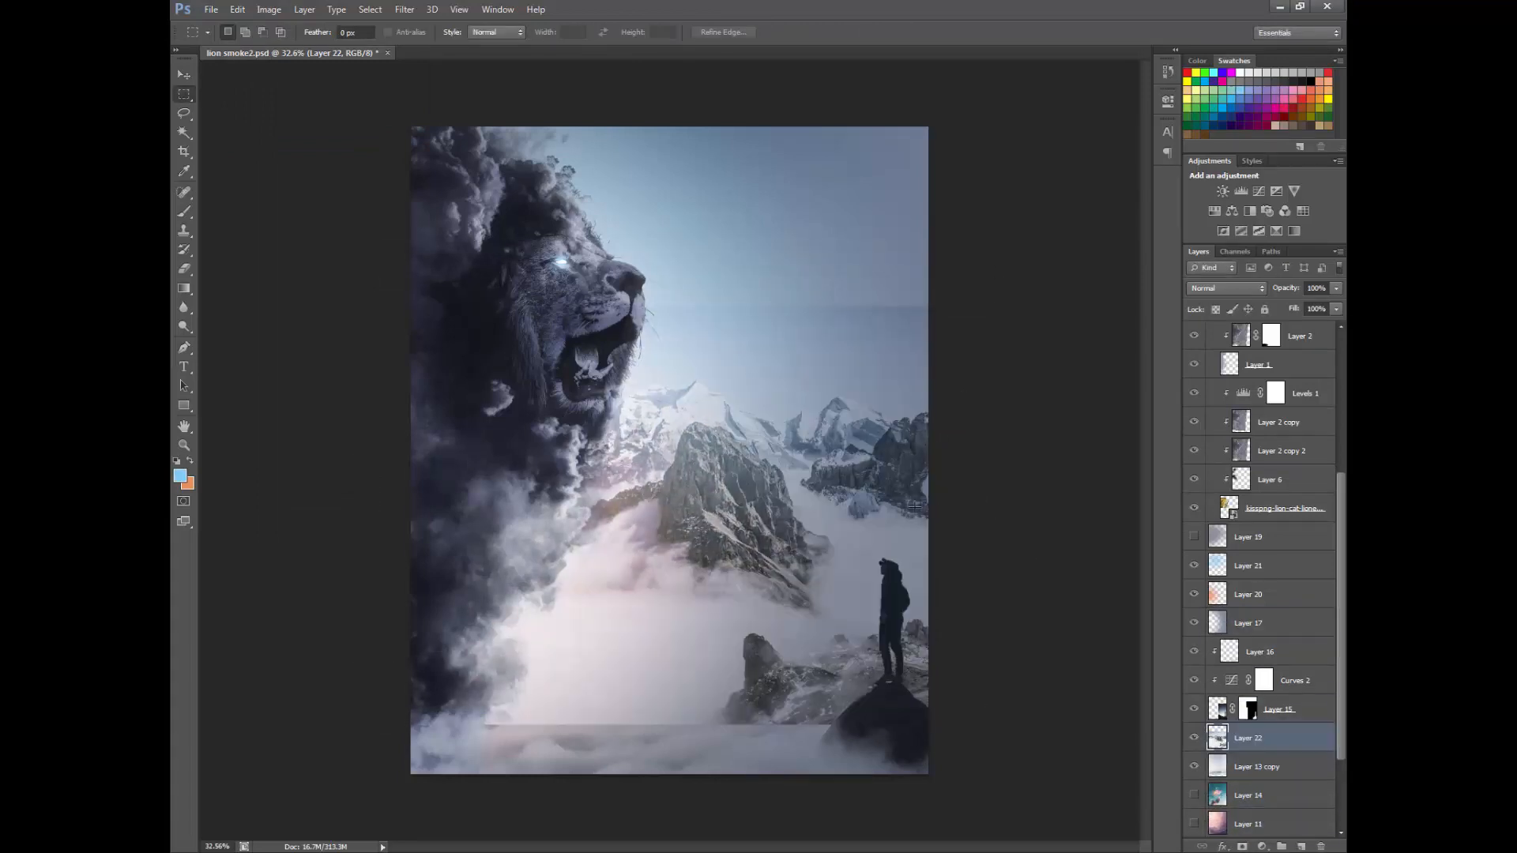
Step: Add a mask to the alps layer and blend out the photo's upper and lower edges with a 500 px cloud-shaped brush
key("ctrl+0")
left_click(1241, 846)
key("b")
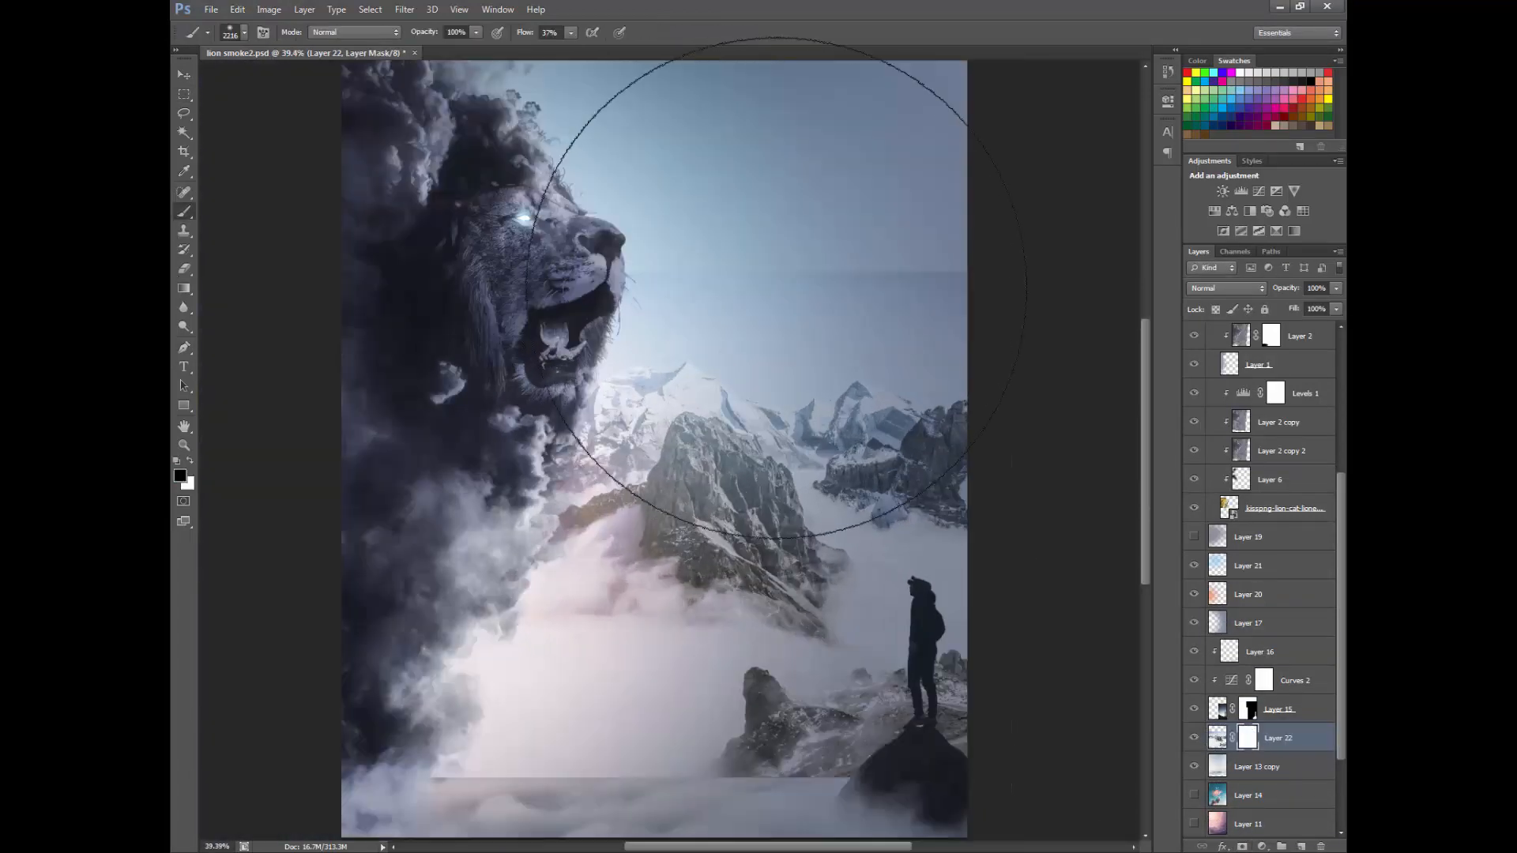
right_click(780, 288)
mouse_move(934, 399)
left_mouse_down()
mouse_move(933, 447)
mouse_move(933, 433)
left_mouse_up()
left_click(916, 456)
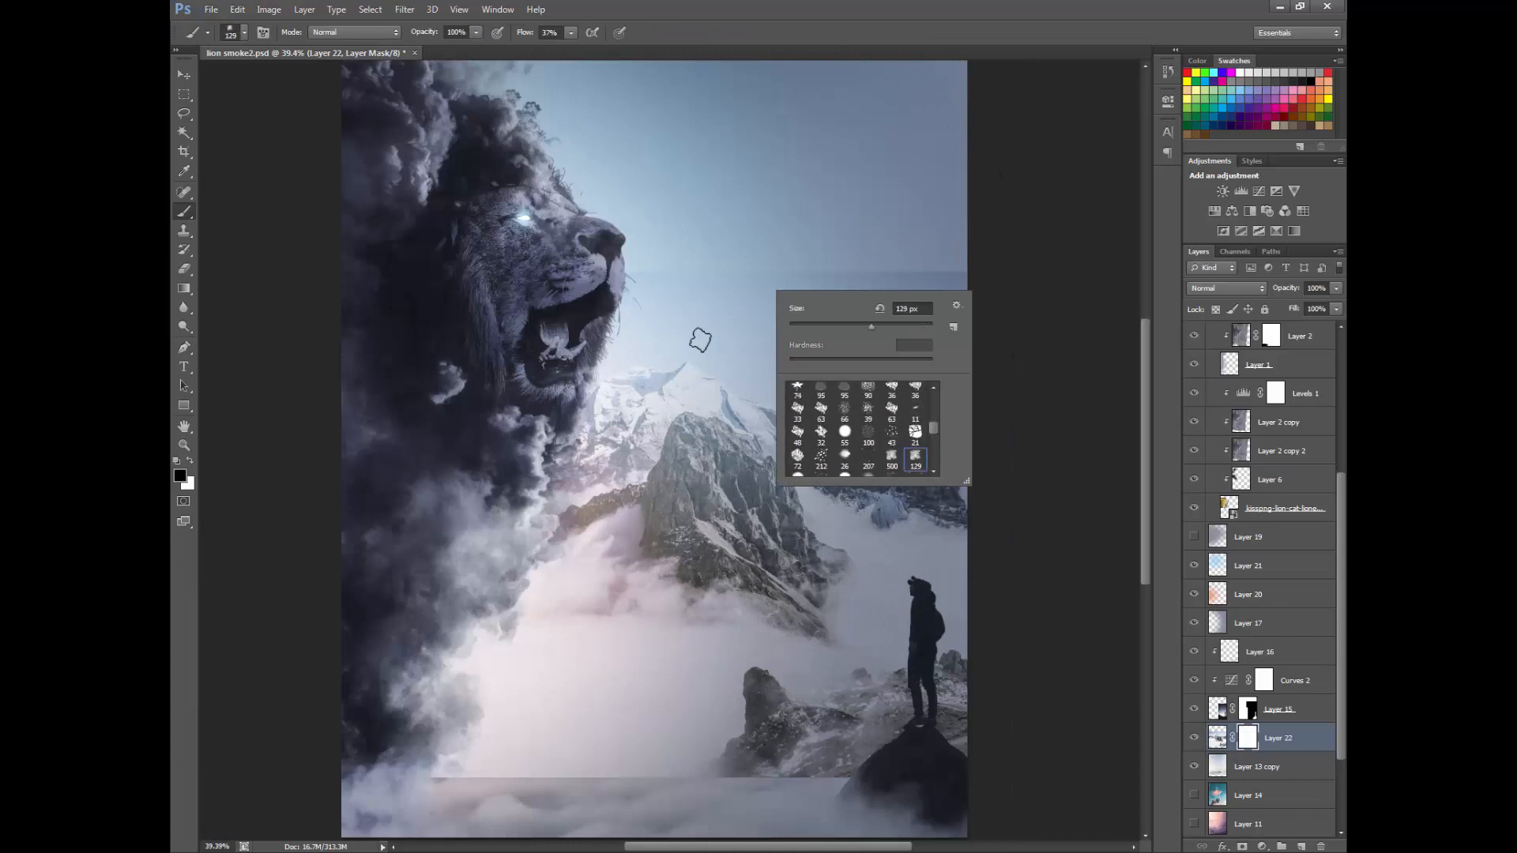
left_click(892, 457)
left_click_drag(695, 273, 632, 267)
scroll(711, 338, "down", 2)
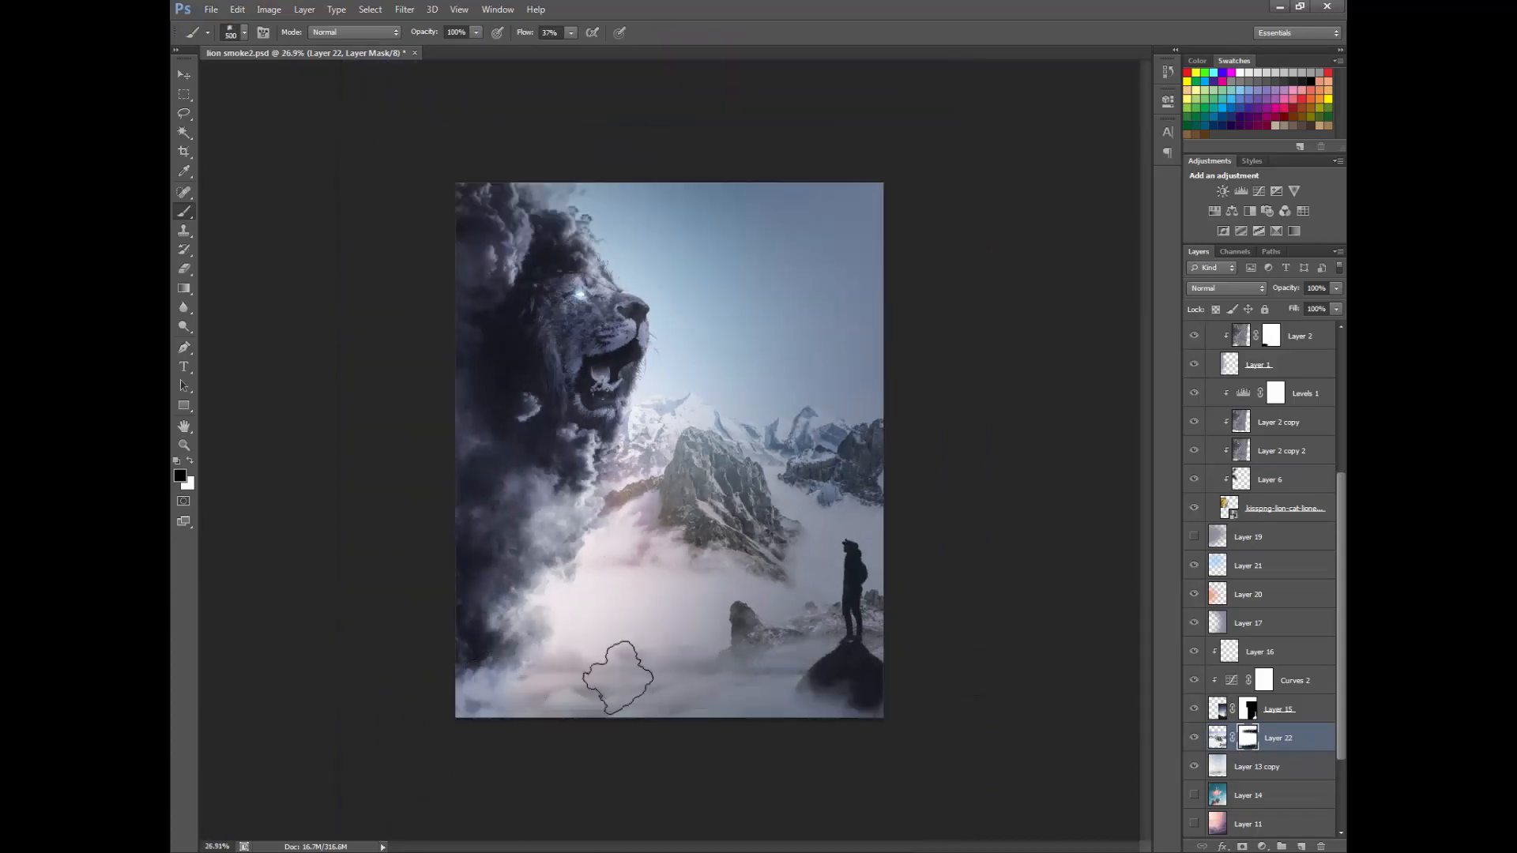
Step: Paint the mask around the rocks near the man in white and compare the alps layer on and off
scroll(672, 648, "up", 2)
key("x")
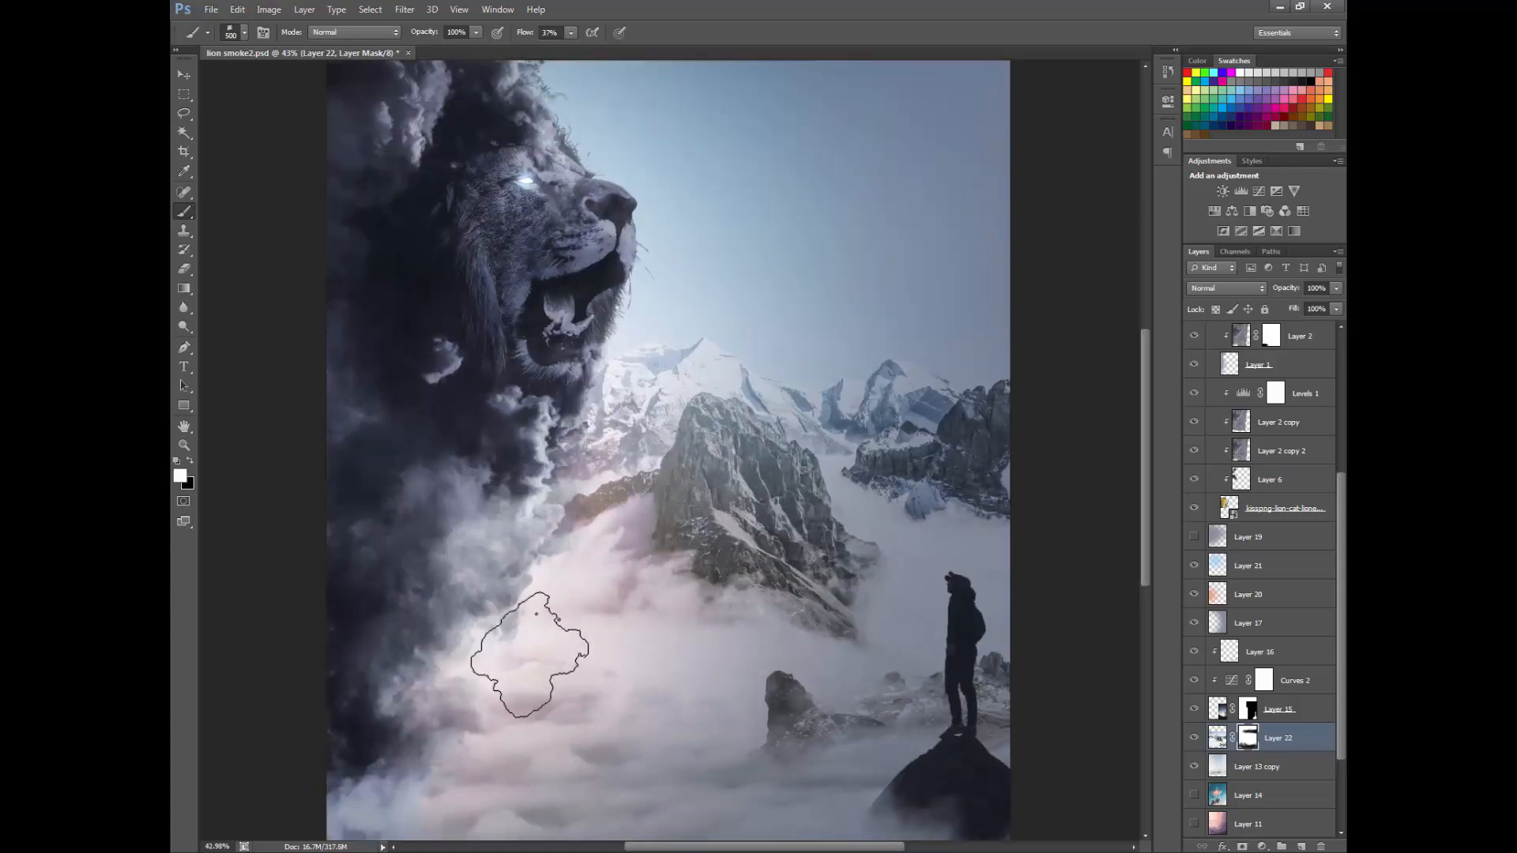
left_click_drag(764, 739, 1024, 790)
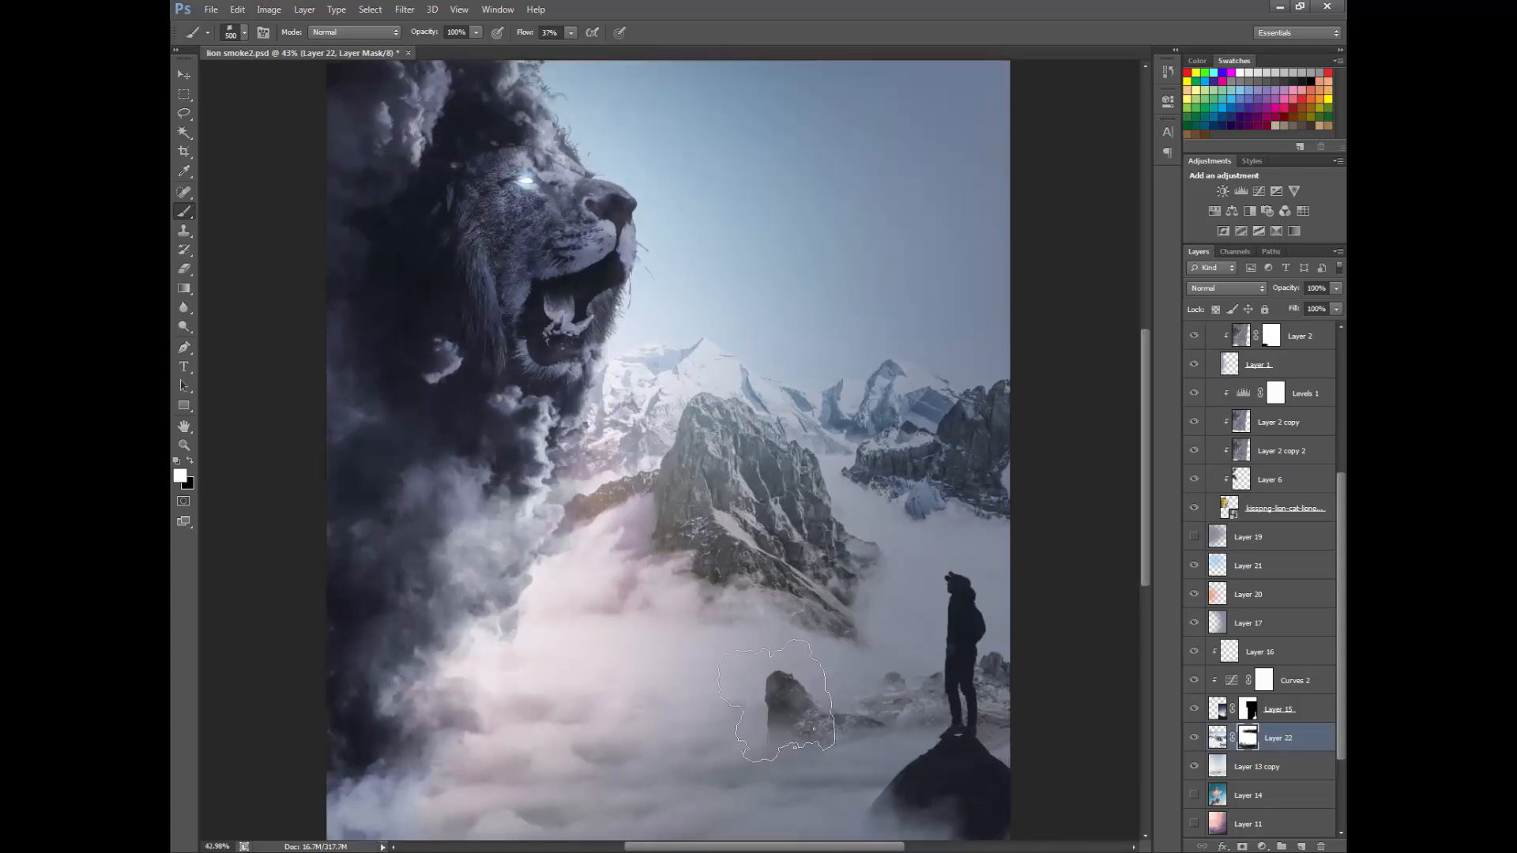
scroll(778, 699, "down", 2)
left_click(1194, 738)
left_click(1194, 738)
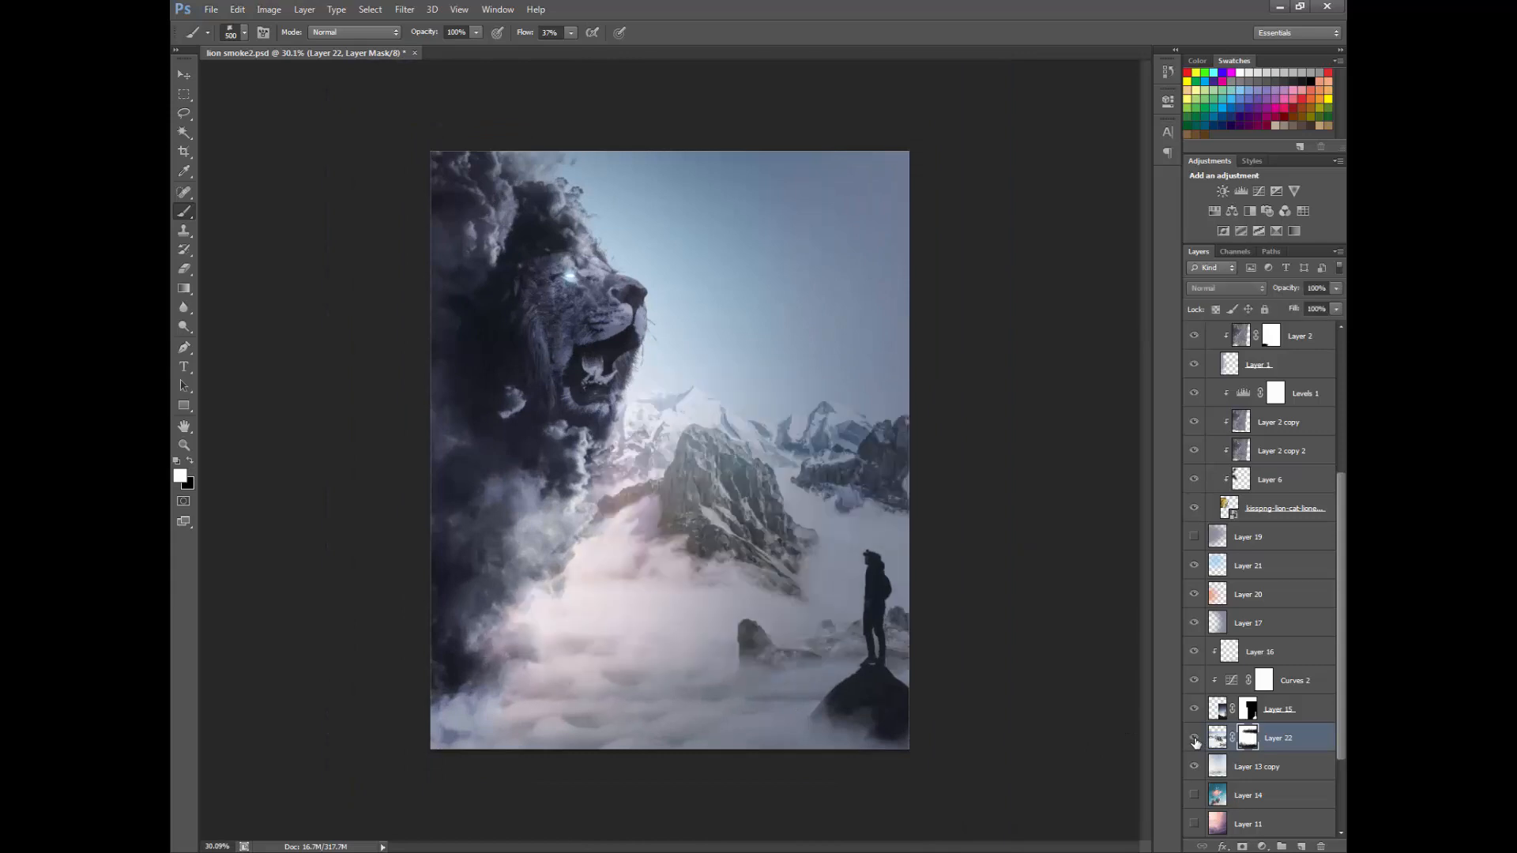
Step: Place the snowy mountain range low behind the man on Layer 22 and paint its mask black to blend it into the clouds
left_click(182, 77)
left_click_drag(987, 465, 809, 661)
left_click(184, 210)
key("x")
mouse_move(584, 498)
left_mouse_down()
mouse_move(735, 501)
mouse_move(541, 537)
left_mouse_up()
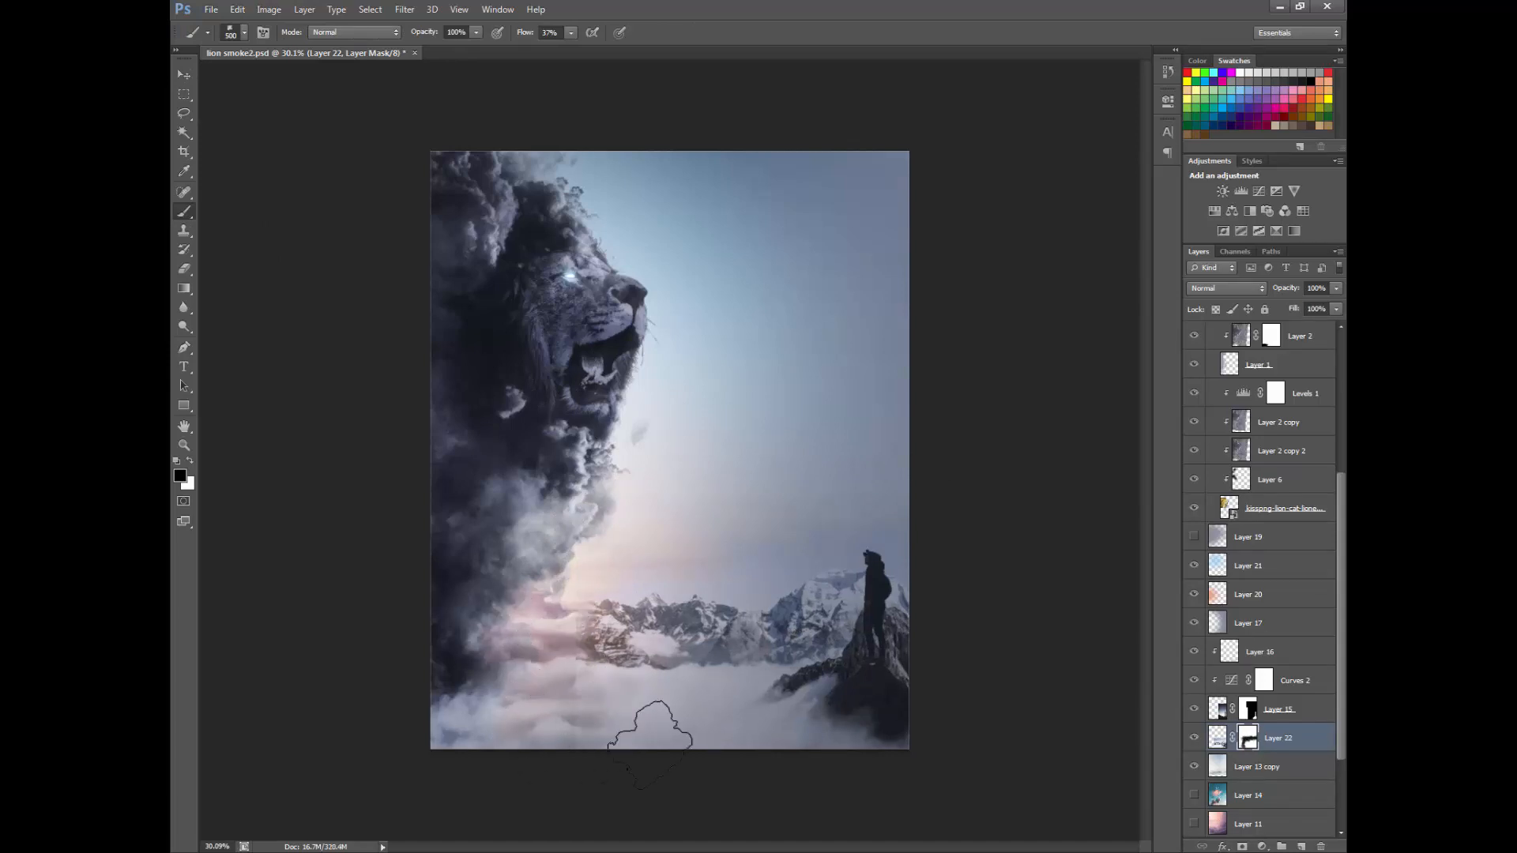
Step: Reduce the brush to 250 px and mask the mountain range's lower-left end into the cloud sea below the lion
scroll(644, 661, "up", 3)
key("bracketleft")
key("bracketleft")
key("bracketleft")
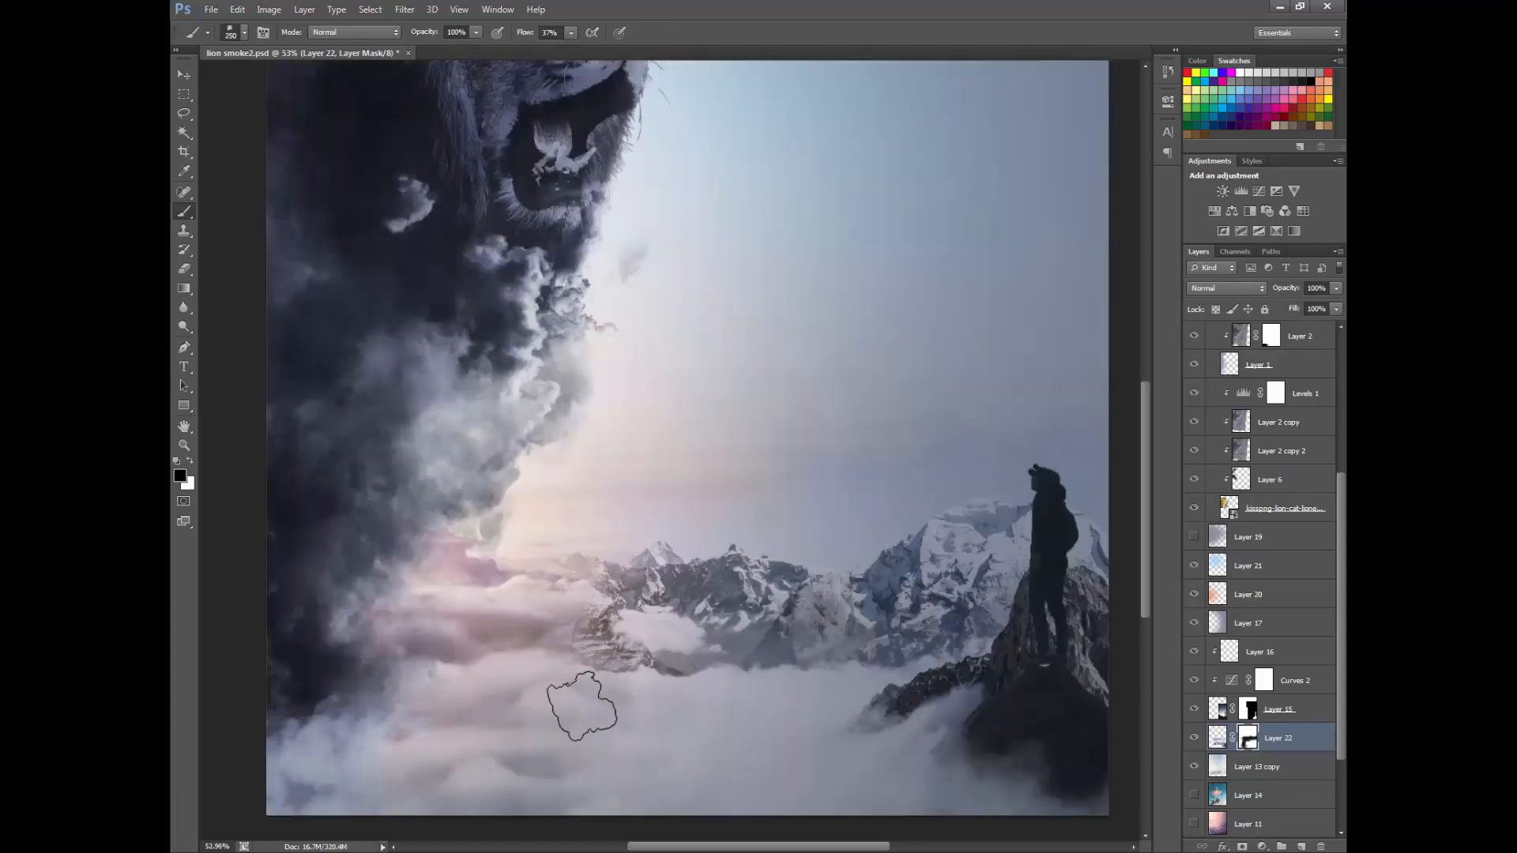
left_click_drag(513, 773, 561, 697)
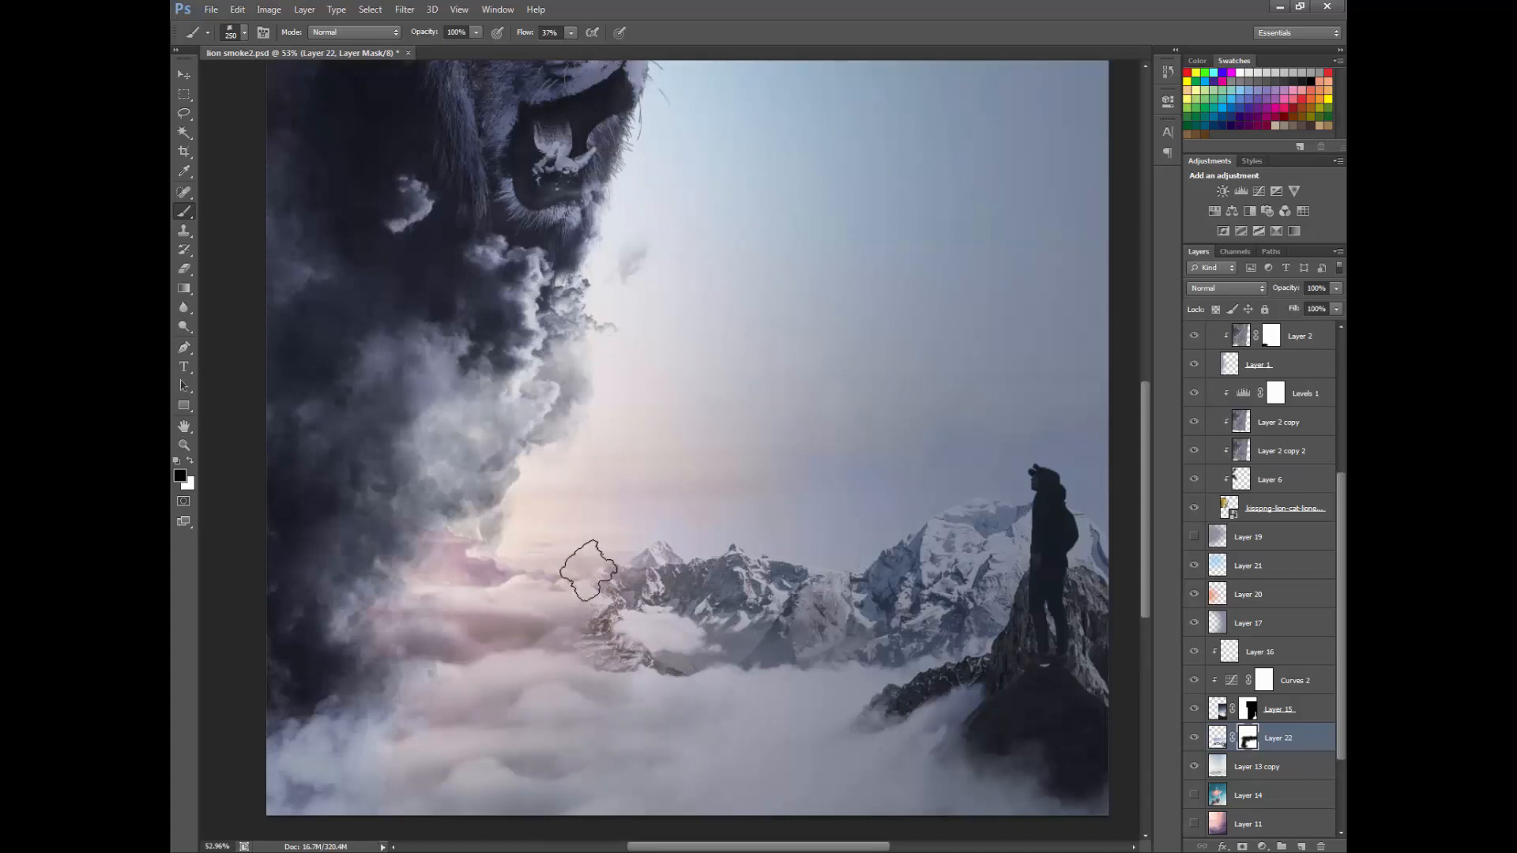
left_click_drag(525, 790, 609, 564)
scroll(533, 572, "down", 3)
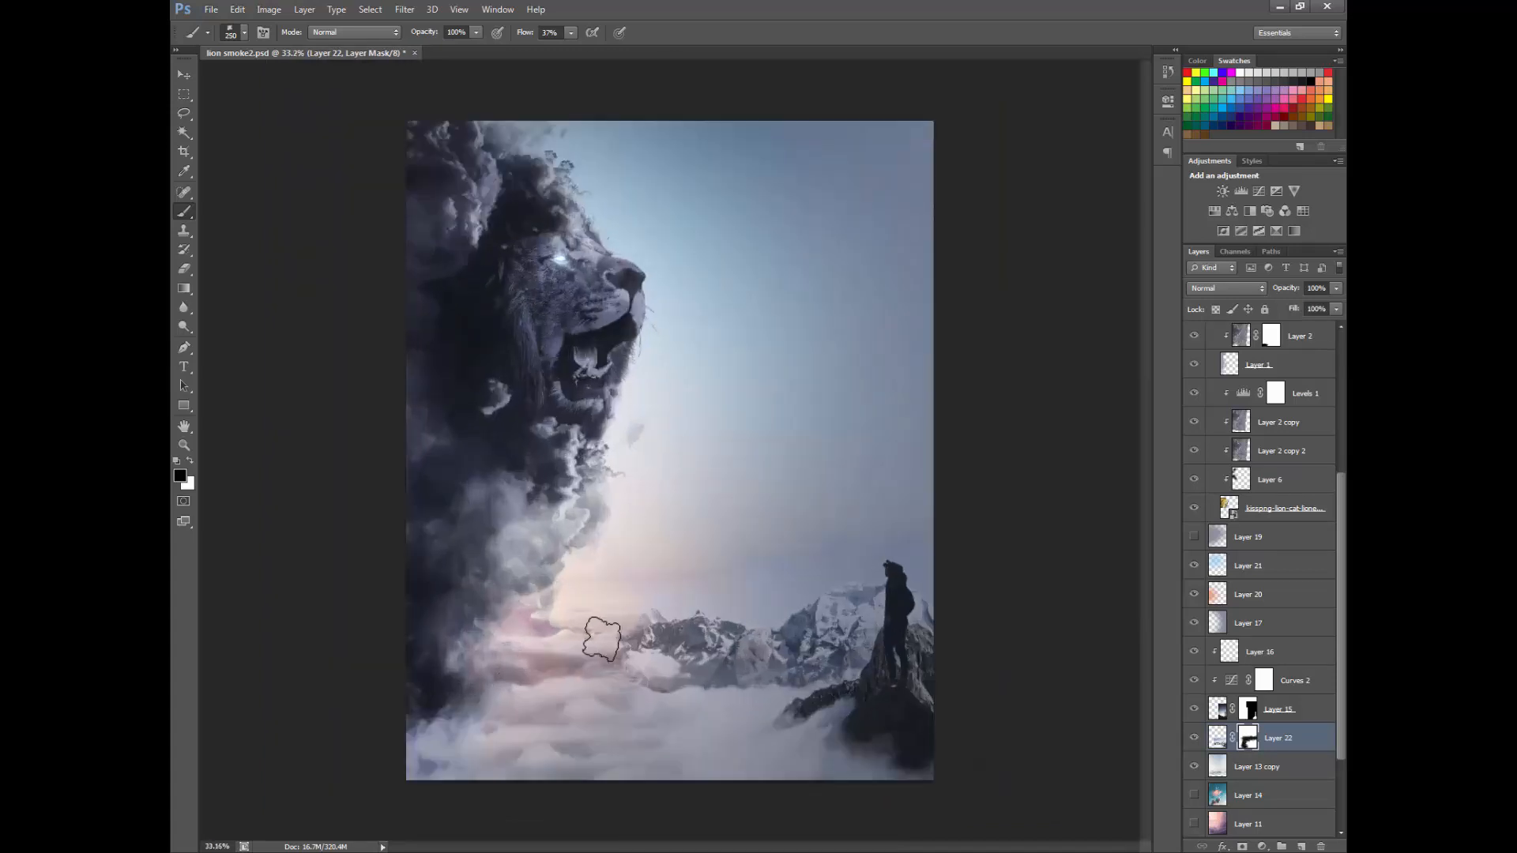
Step: Add a Color Balance adjustment clipped to the mountain layer and shift its midtones toward magenta and yellow
left_click(185, 75)
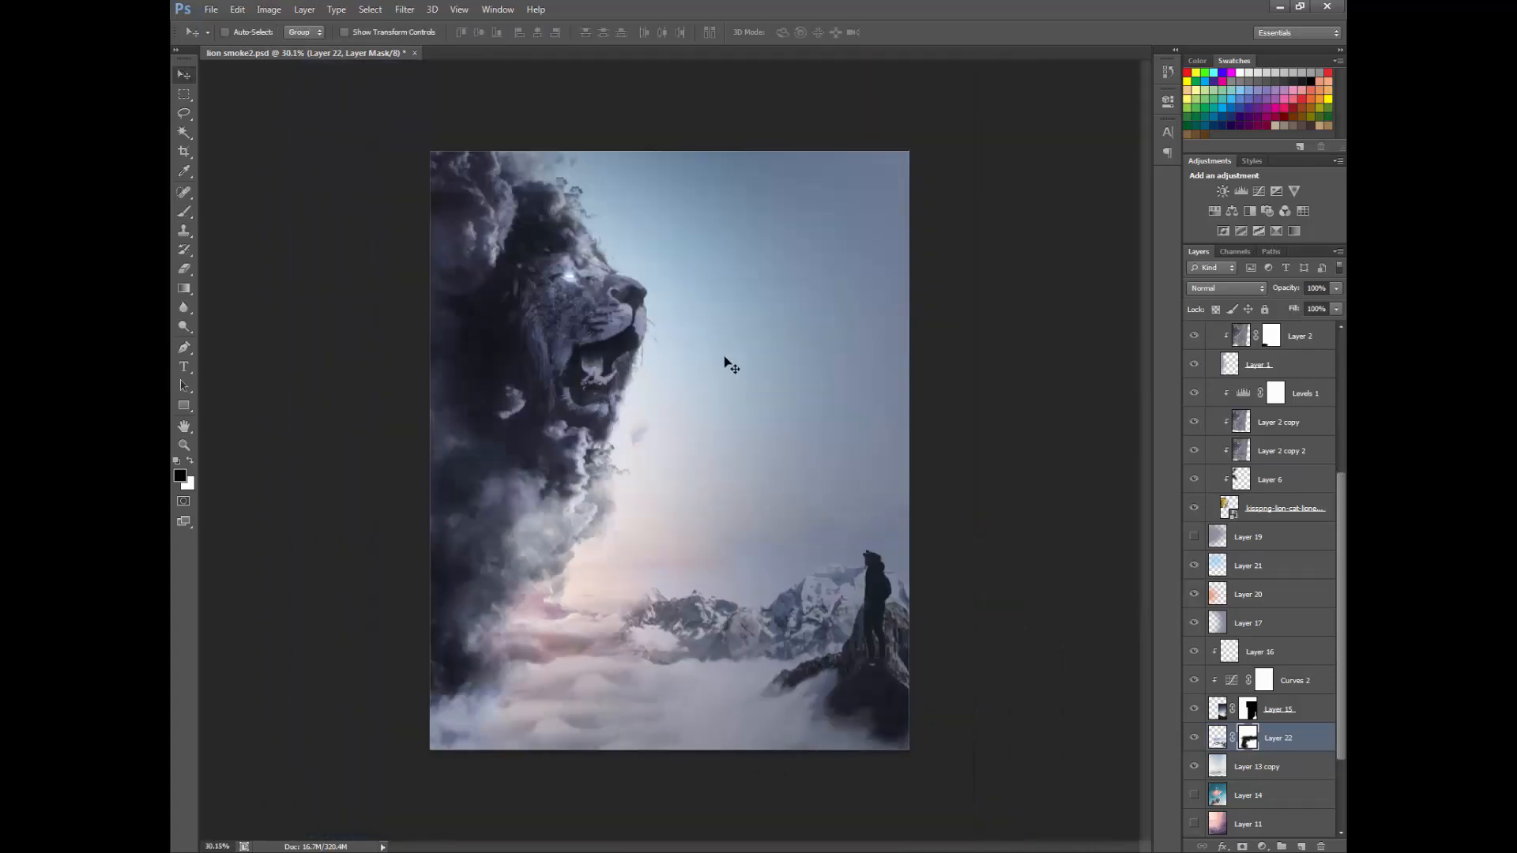
scroll(731, 388, "down", 1)
left_click(1231, 211)
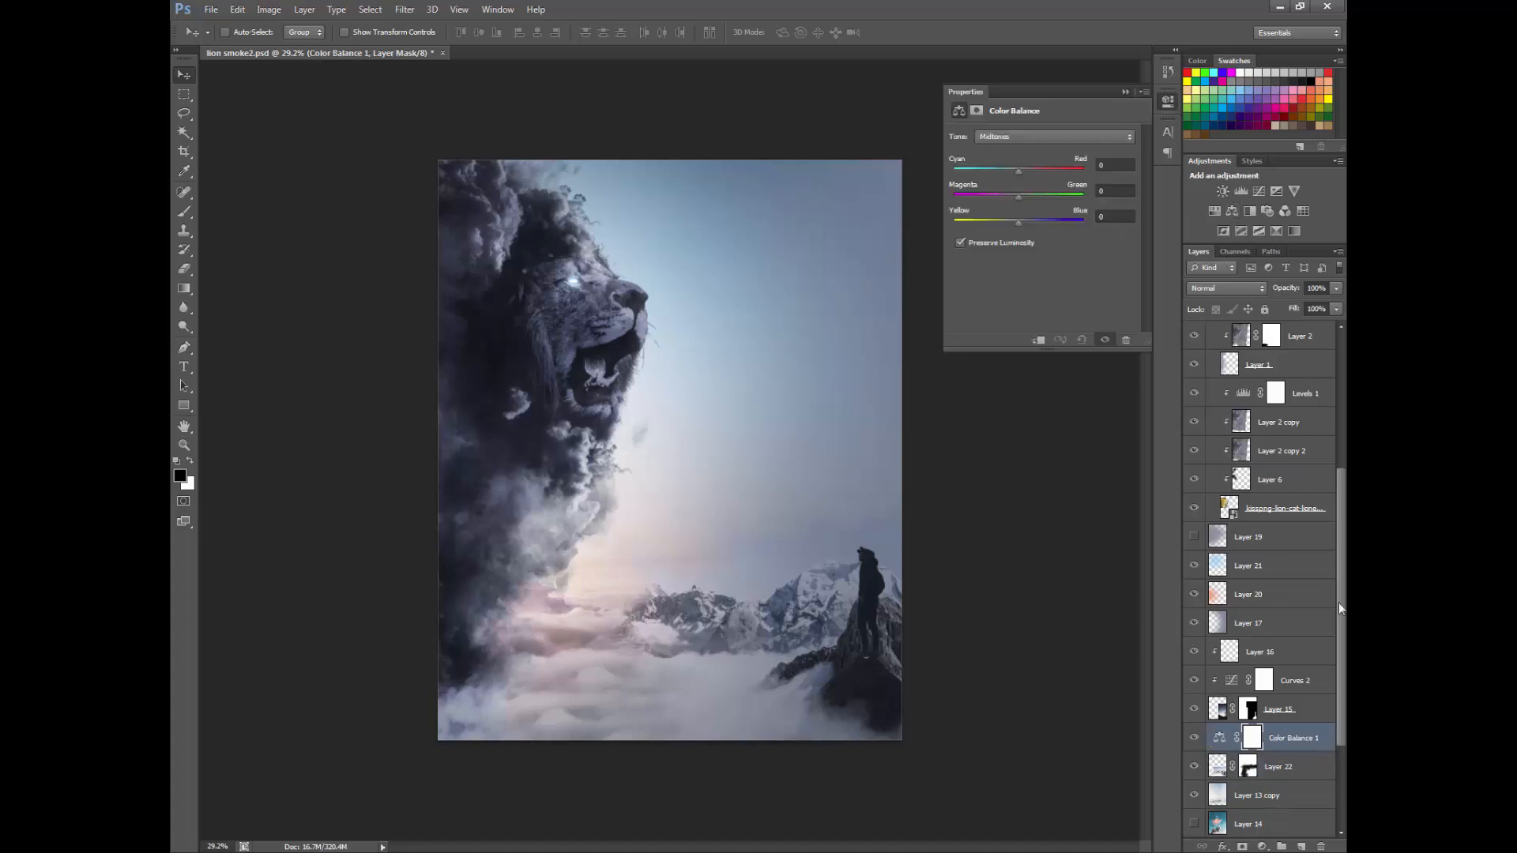
left_click(1038, 340)
left_click_drag(1018, 170, 1008, 202)
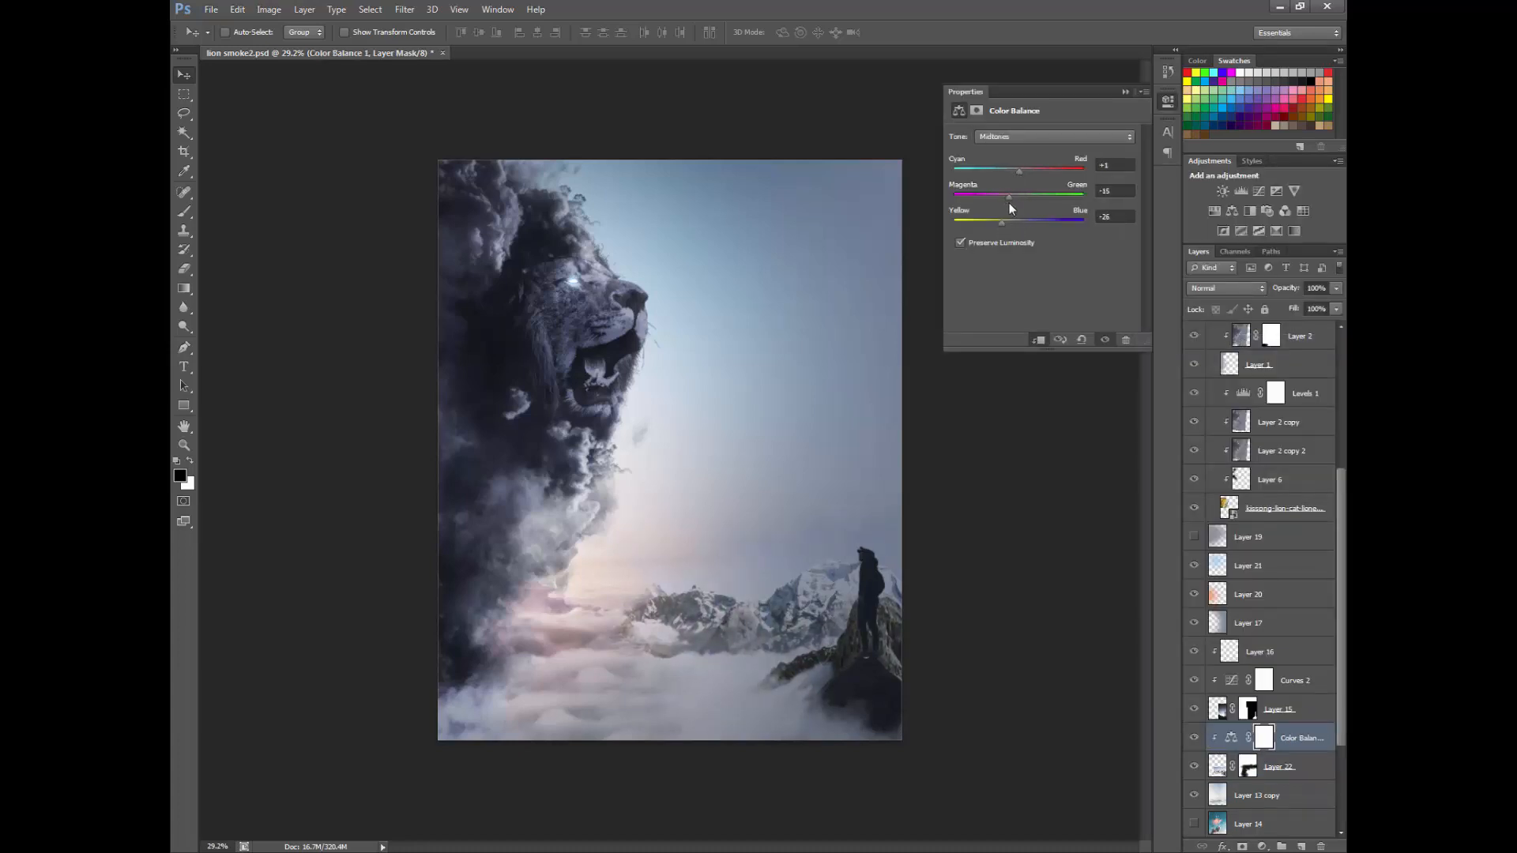
Step: Add a Hue/Saturation adjustment clipped to the mountain layer and shift the hue so the rocks become warm brown
left_click(1194, 738)
left_click(1214, 208)
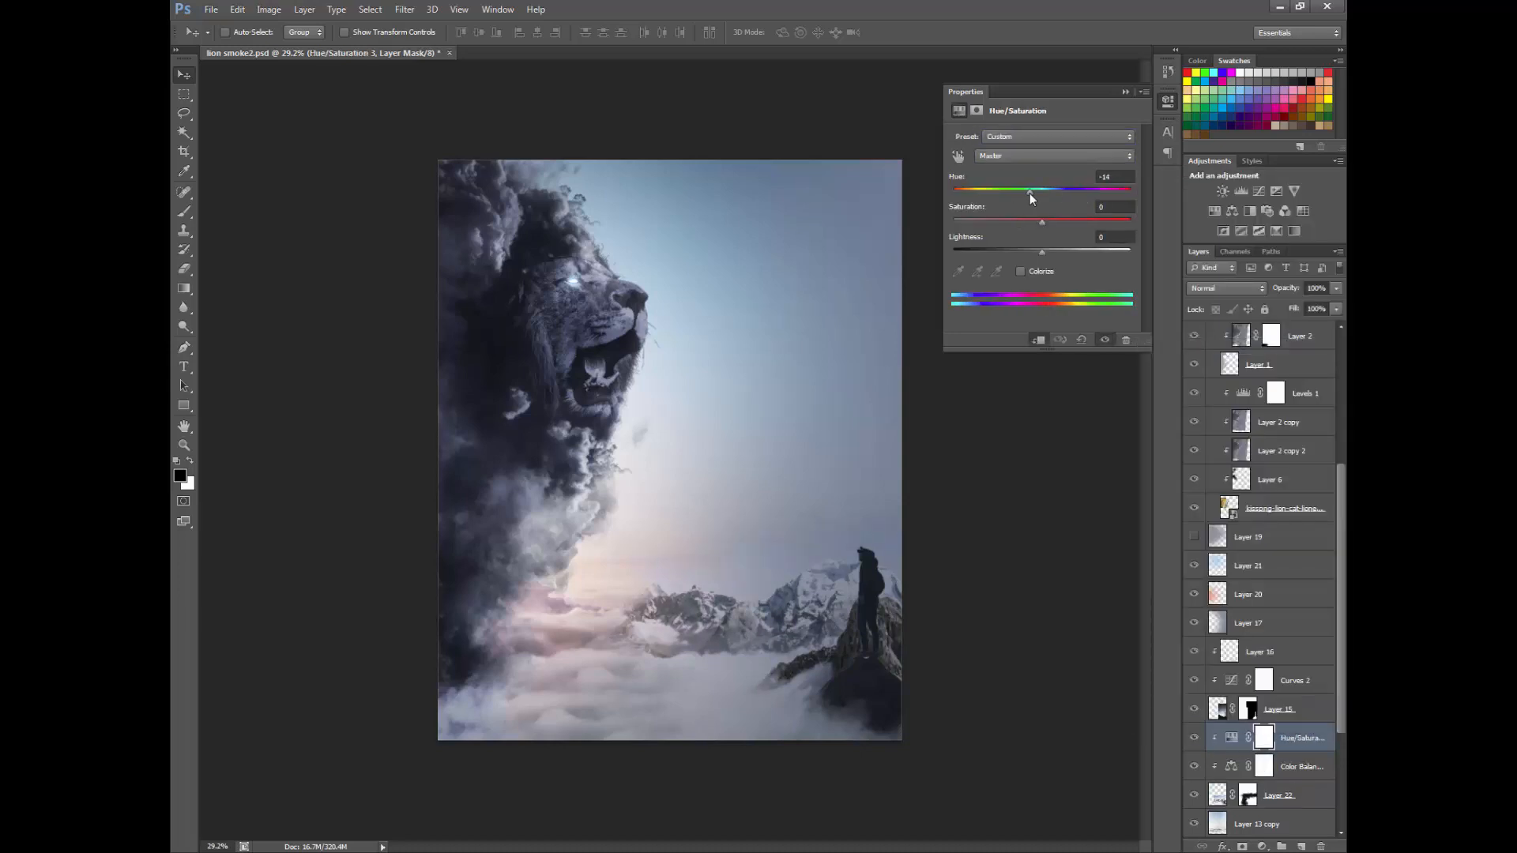
left_click_drag(955, 190, 975, 223)
left_click(527, 664)
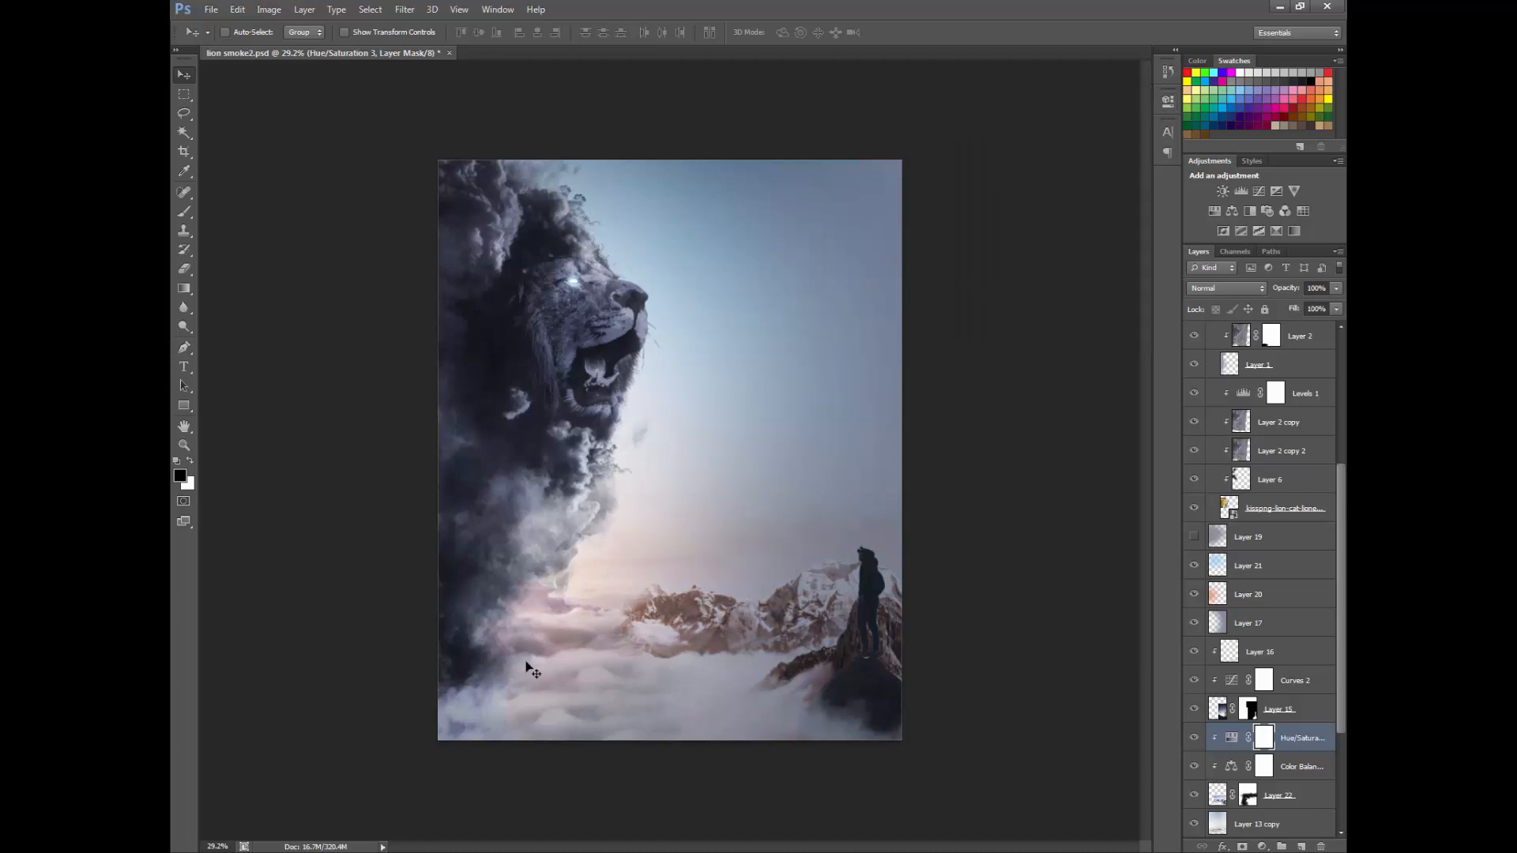
scroll(789, 798, "up", 5)
scroll(819, 792, "down", 3)
scroll(819, 797, "down", 2)
Step: Touch up Layer 22's mask with the 250 px cloud brush where the mountains meet the cloud sea
left_click(1247, 794)
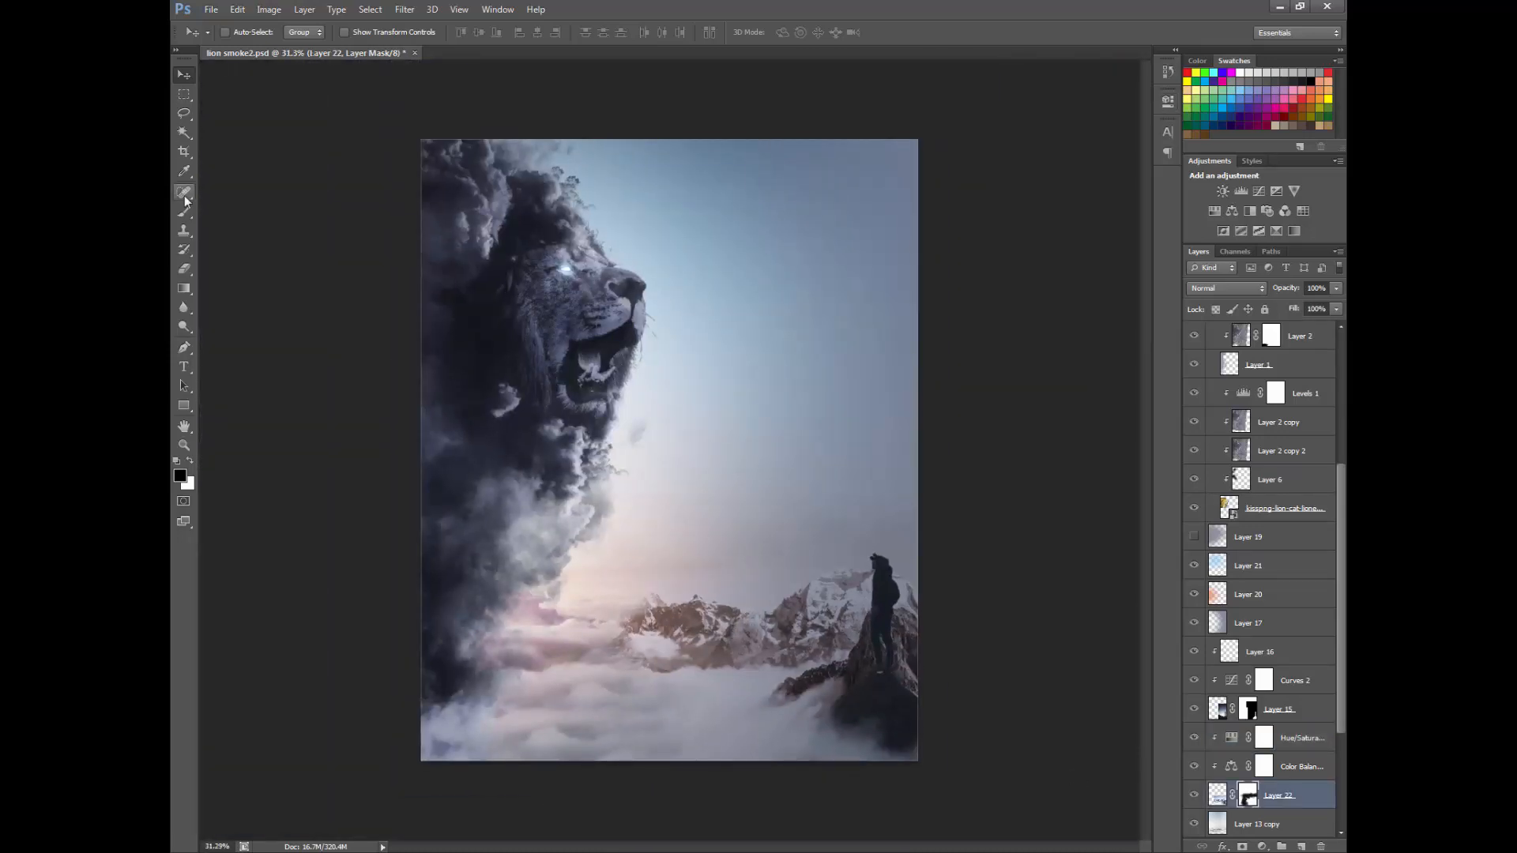
key("b")
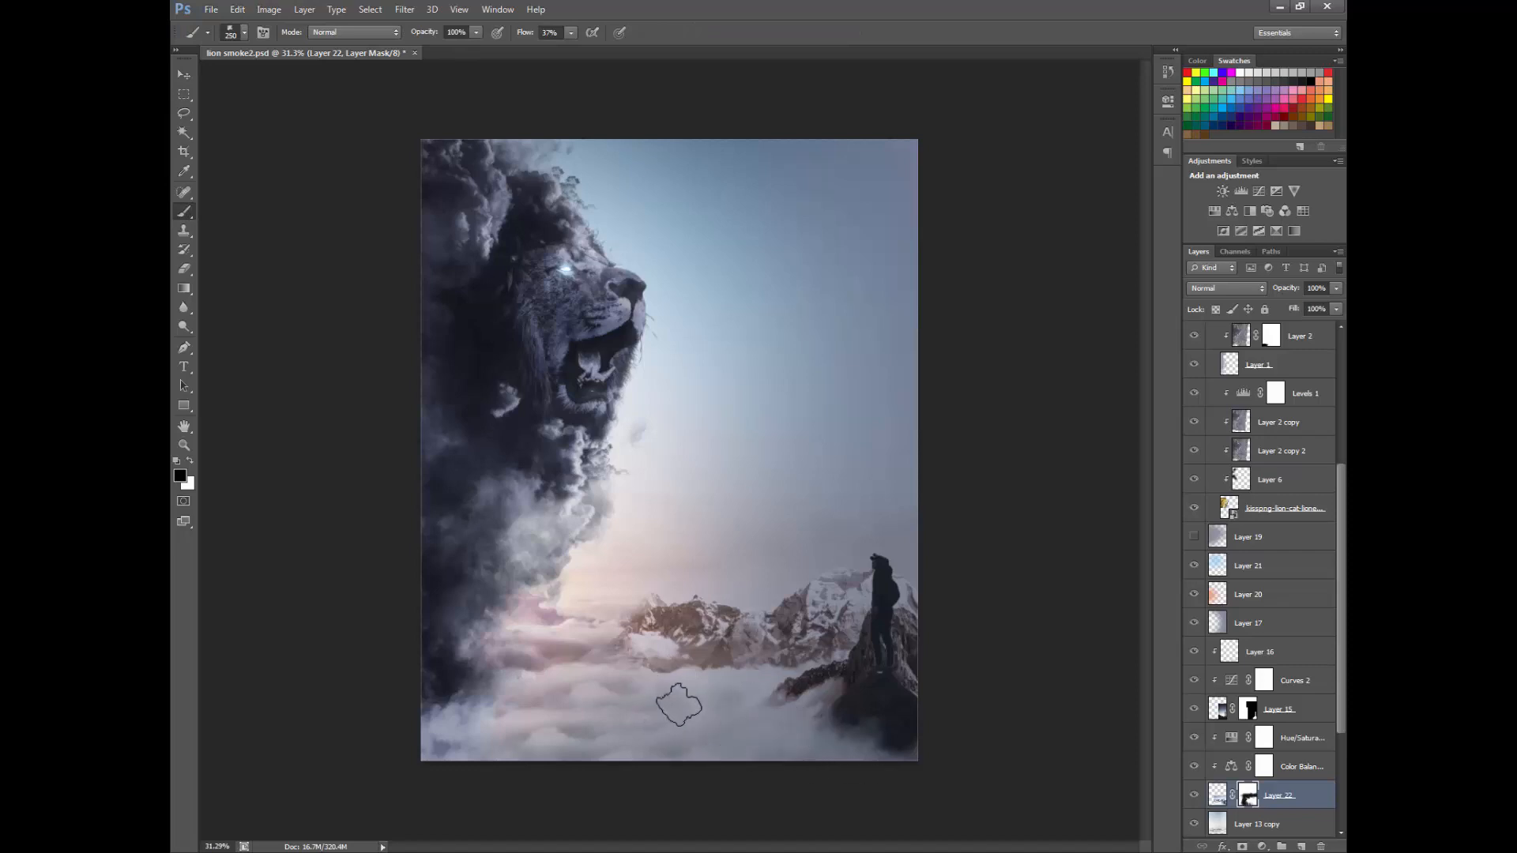
scroll(512, 624, "up", 1)
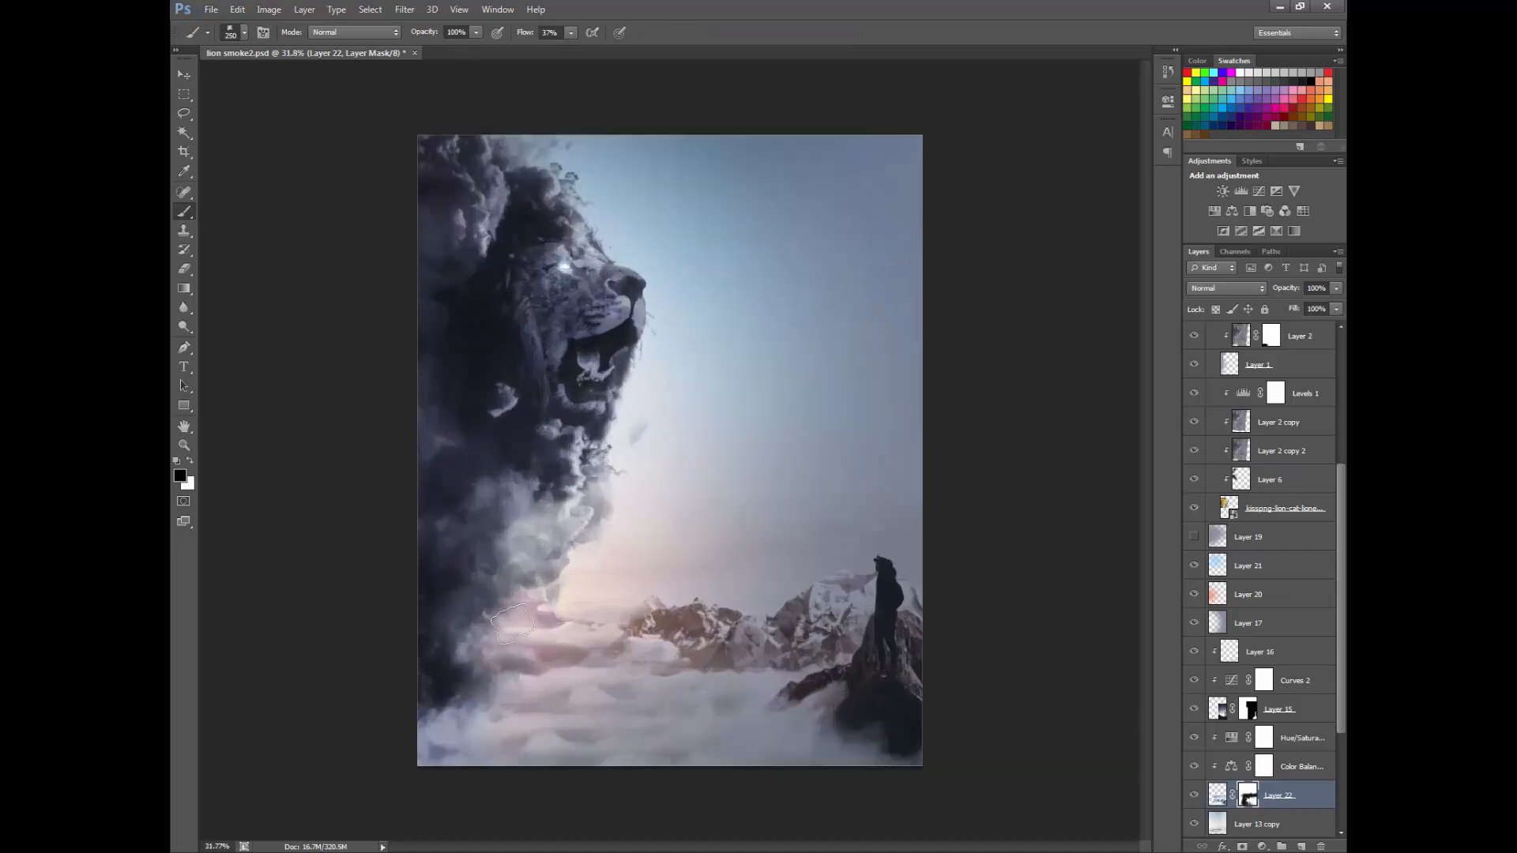
scroll(647, 570, "down", 2)
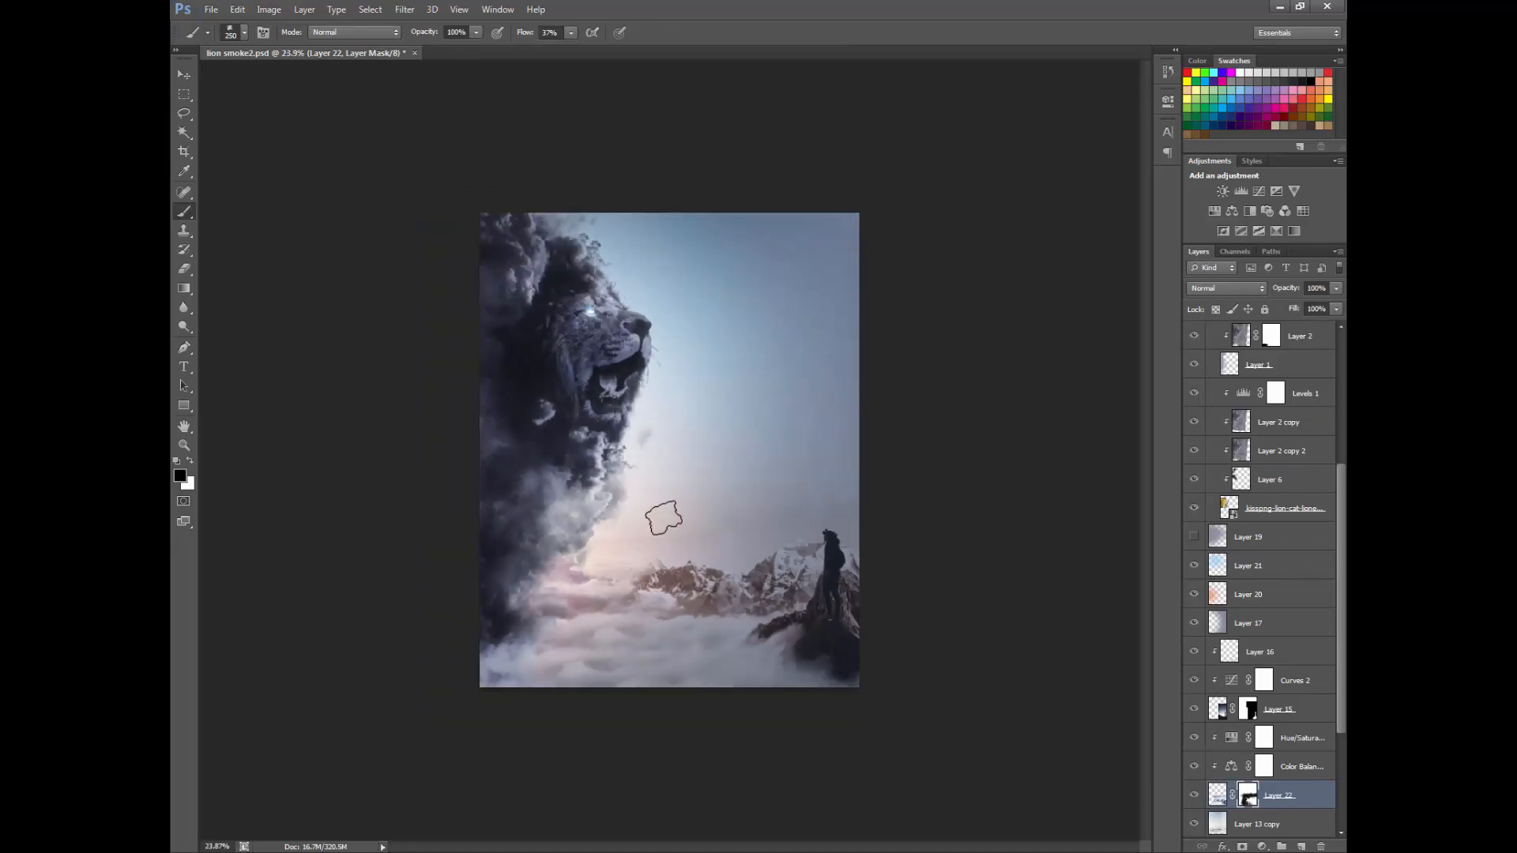